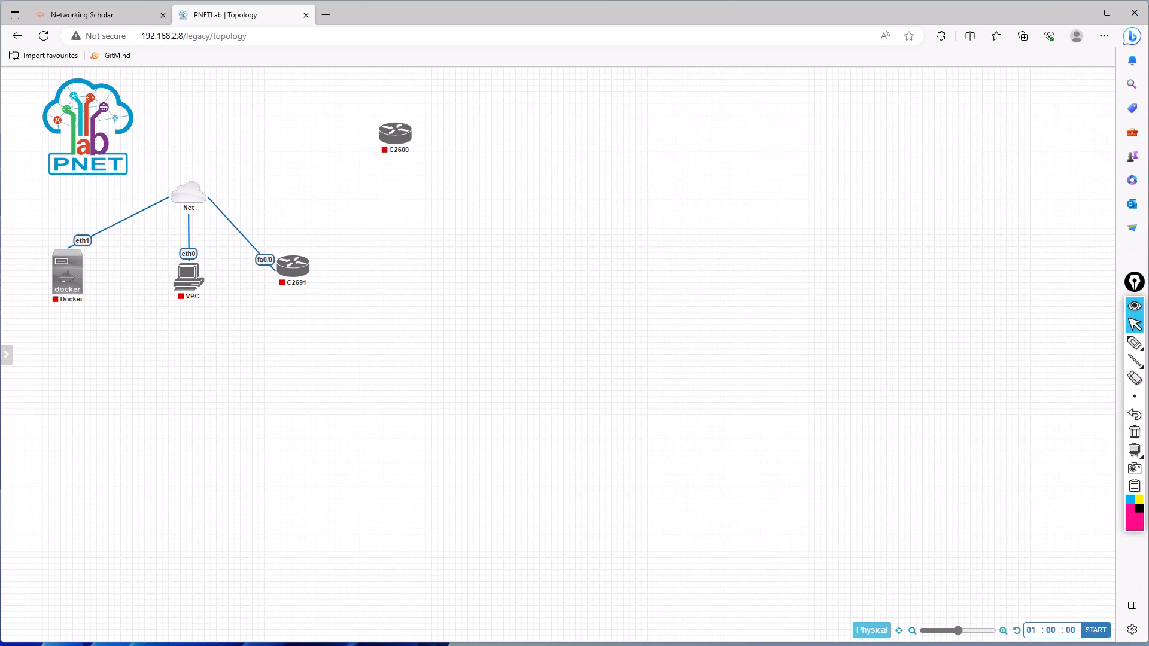
# - Leave the lab topology, switch to VMware Workstation, and close the PNETLab 6.0.0-56 virtual machine by powering it off
pyautogui.click(17, 36)
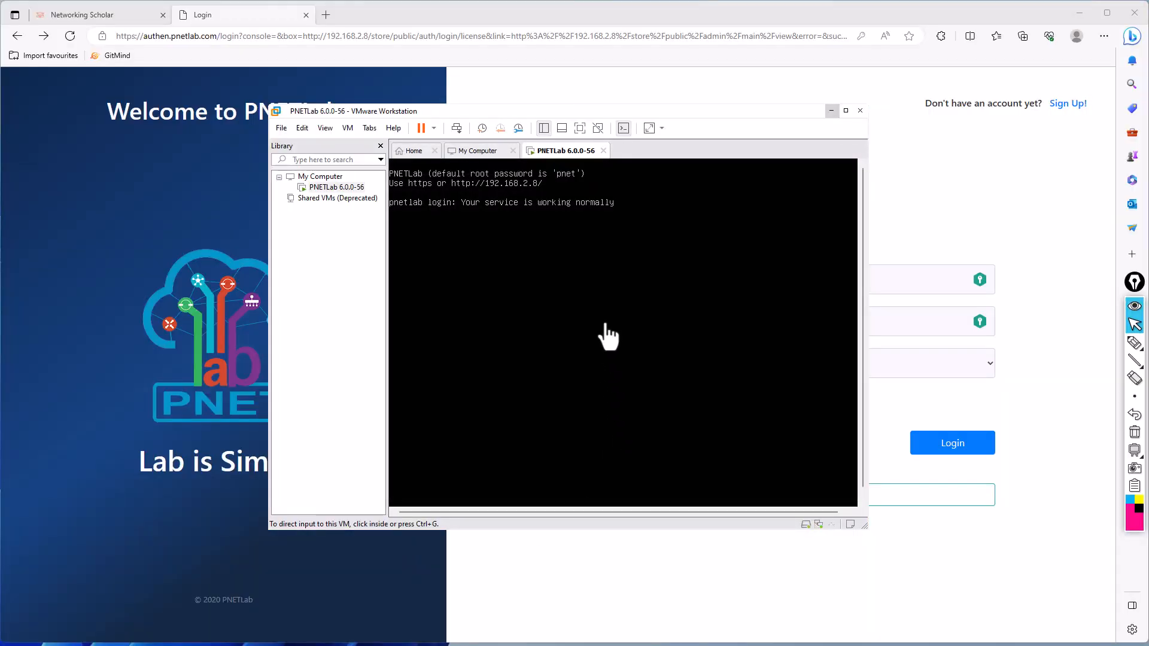
pyautogui.click(333, 228)
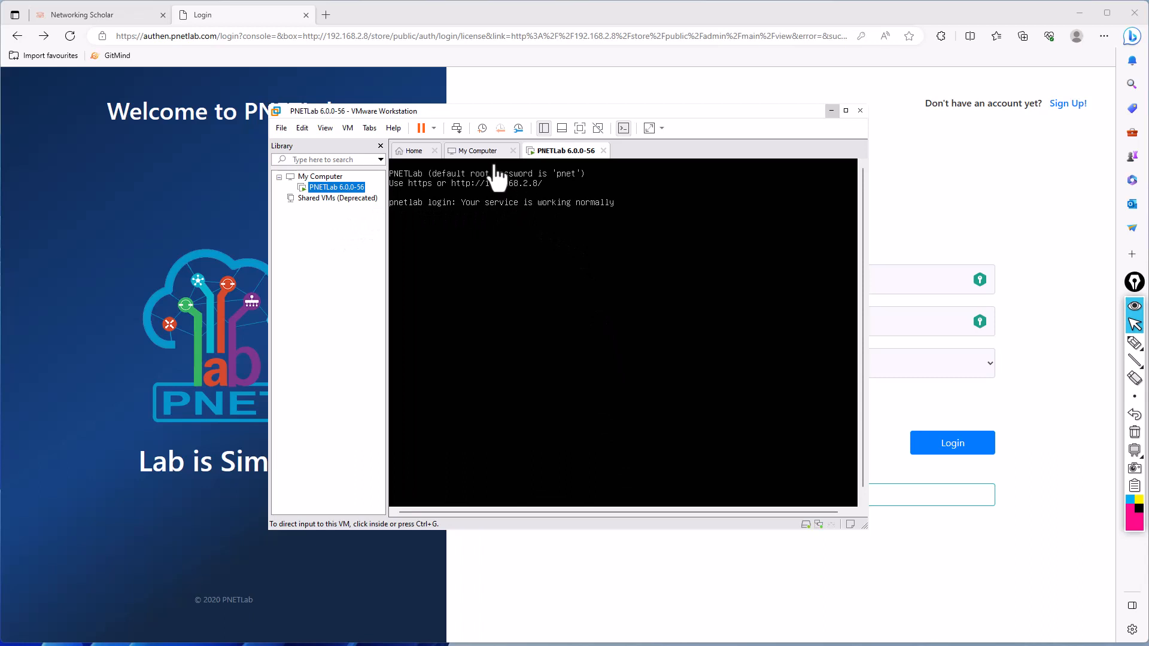
pyautogui.click(604, 151)
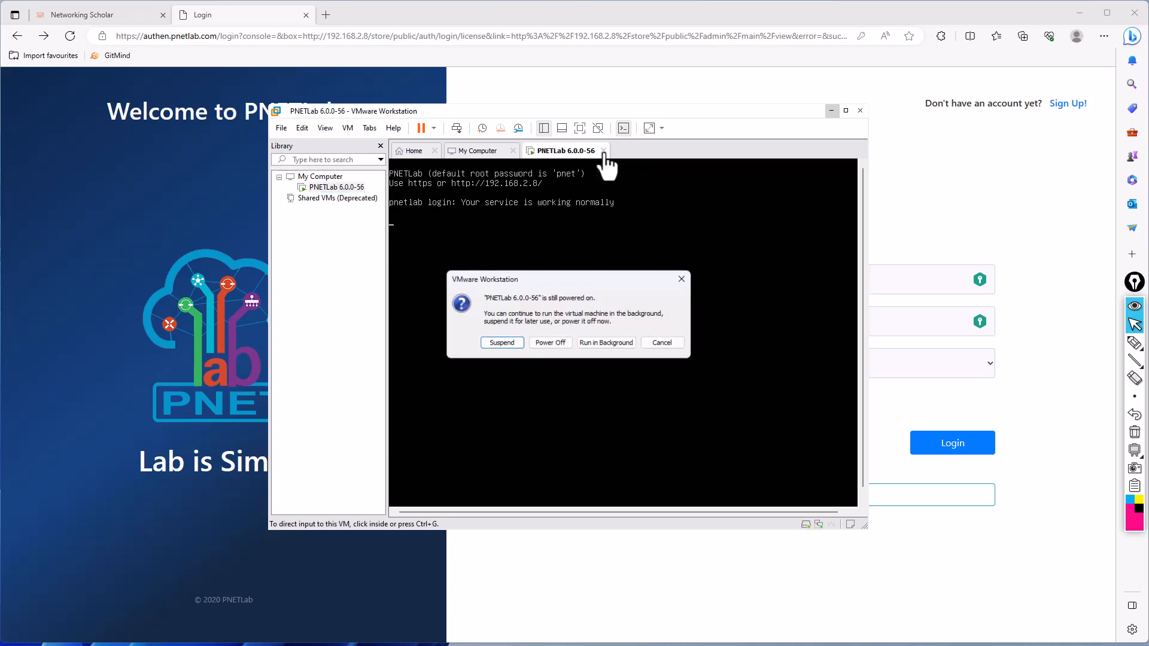
pyautogui.click(551, 343)
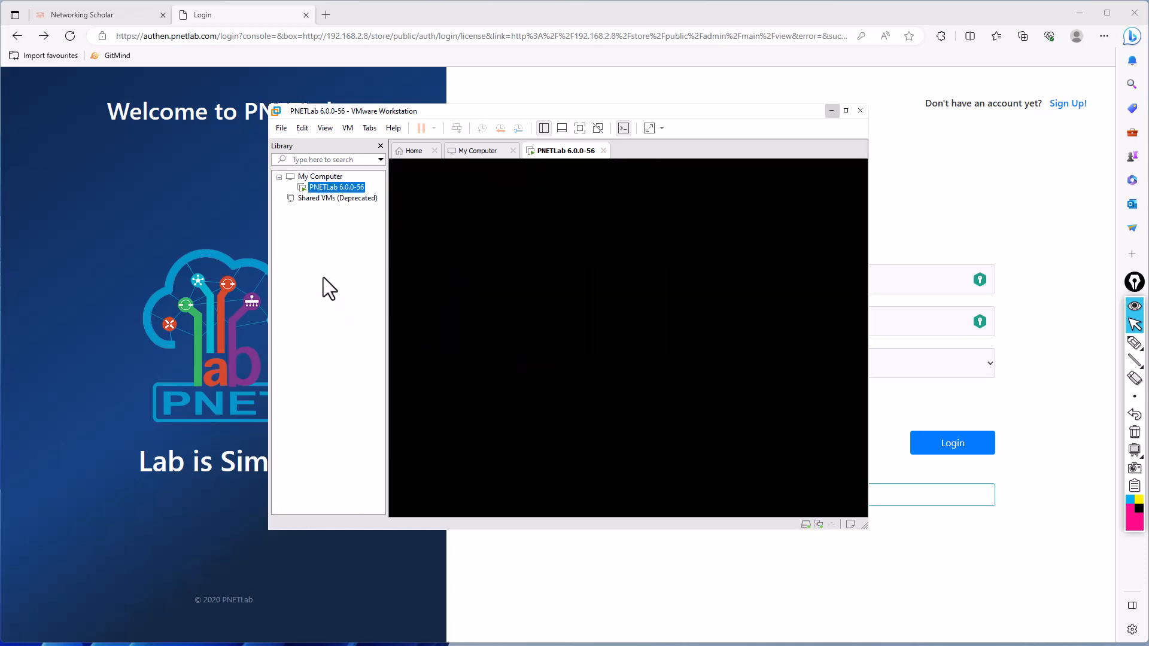
pyautogui.rightClick(323, 278)
pyautogui.click(308, 247)
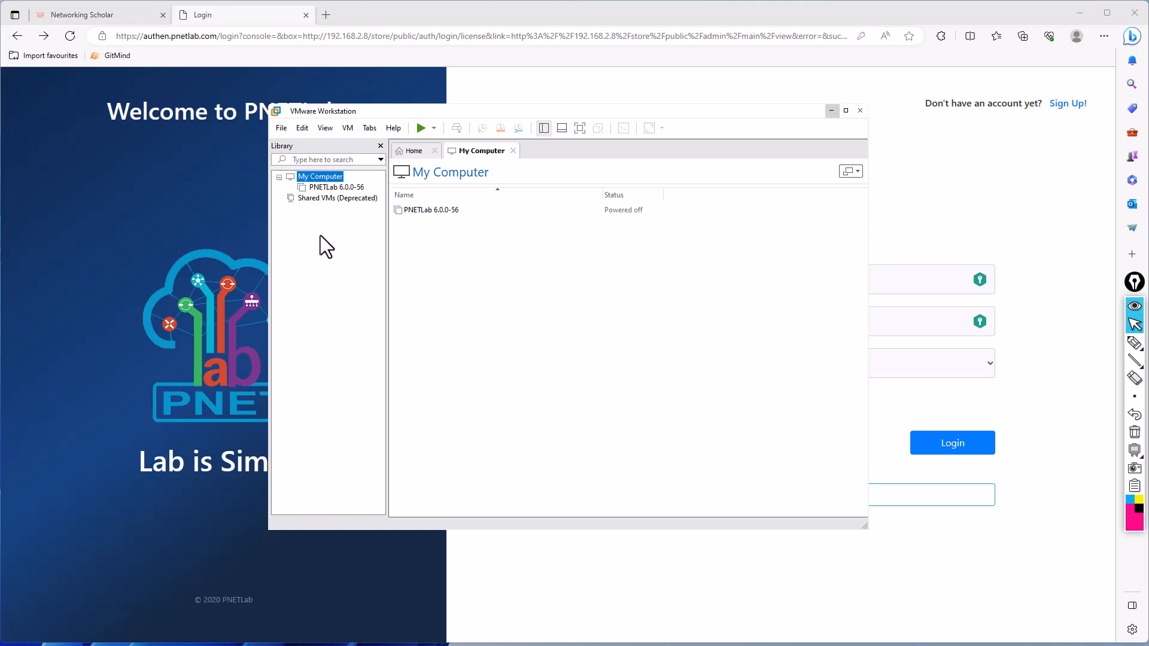
# - Switch to the web browser, search for "pnetlab" in a new tab and open the official PNETLab website
pyautogui.click(326, 15)
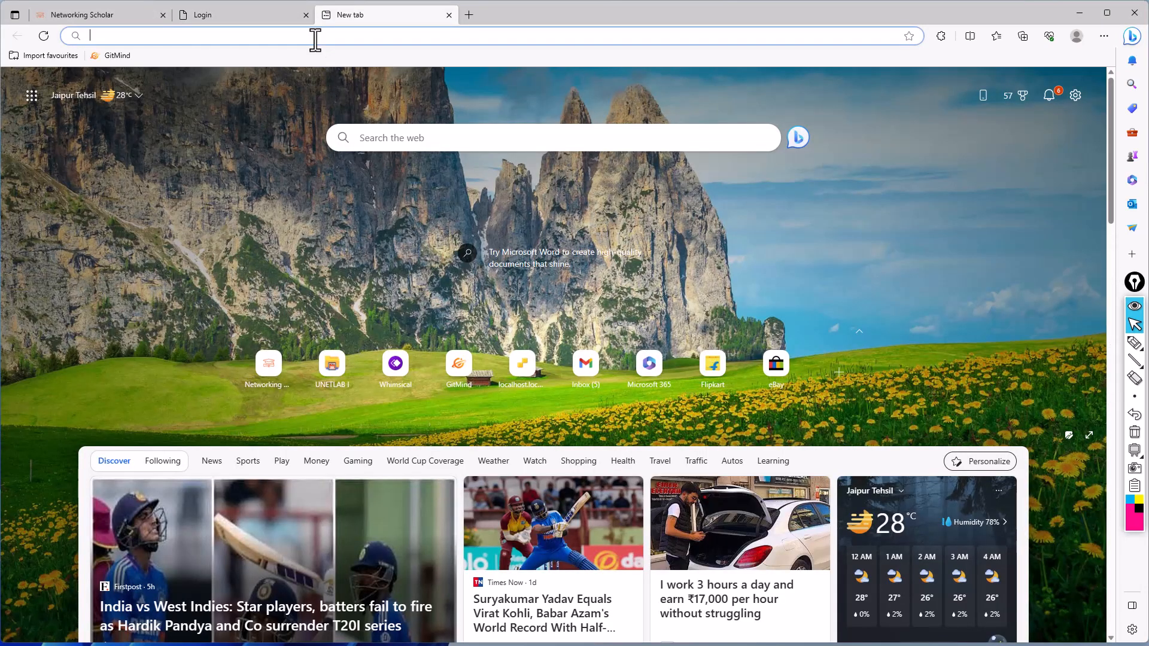
pyautogui.write('pnetlab')
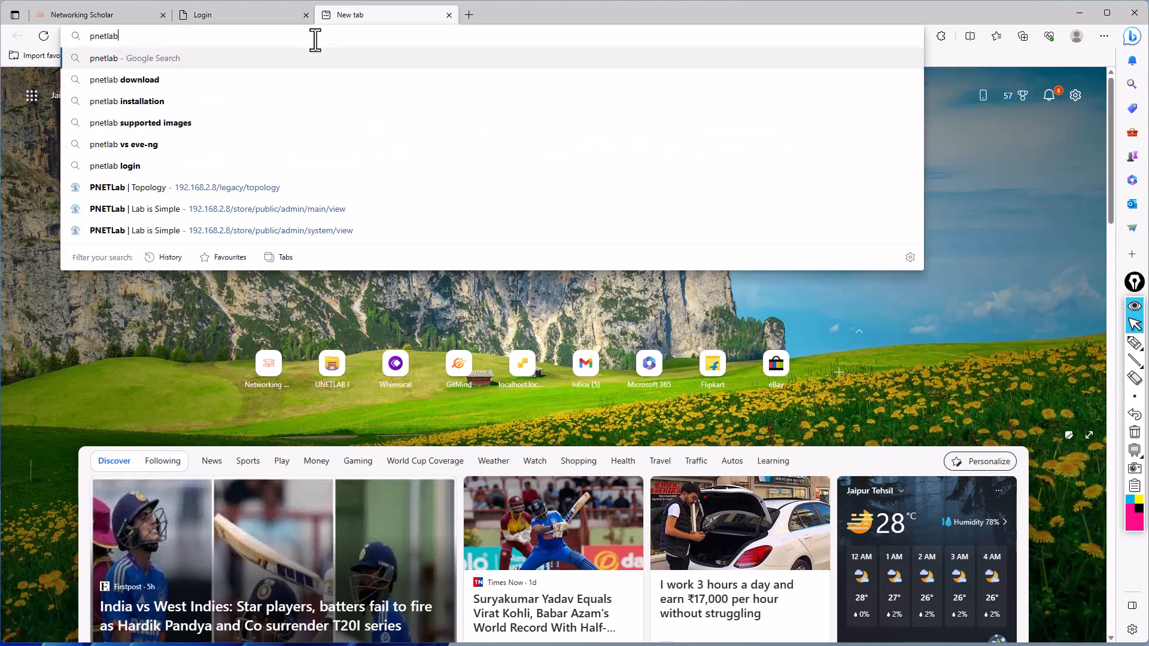
pyautogui.press('Return')
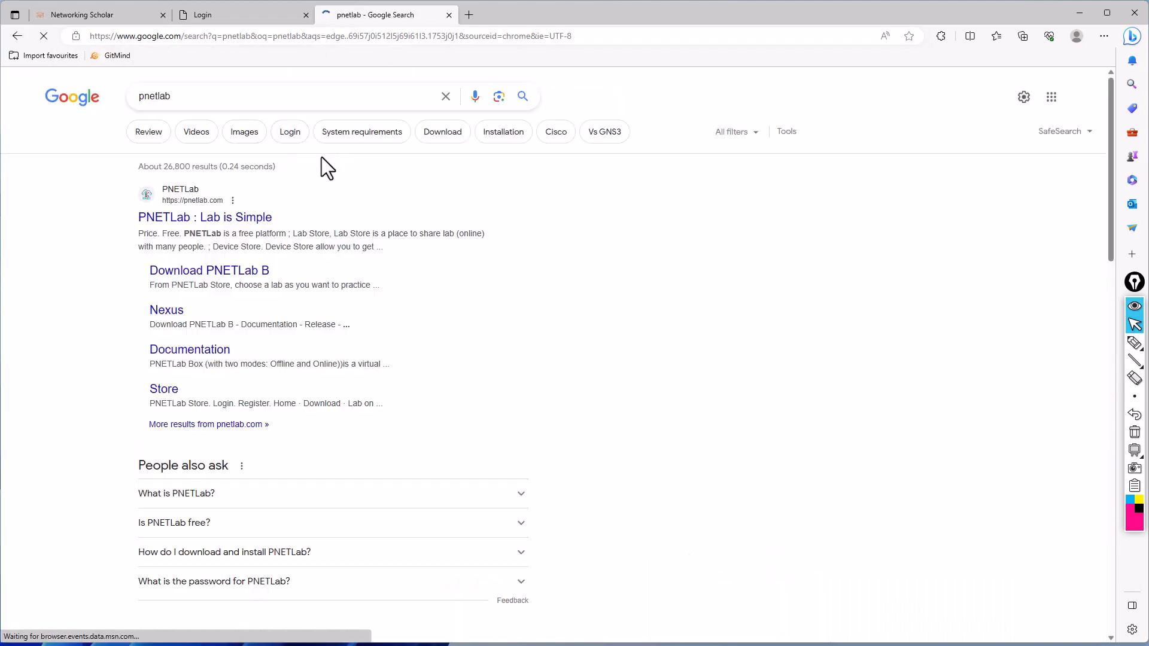
pyautogui.click(317, 226)
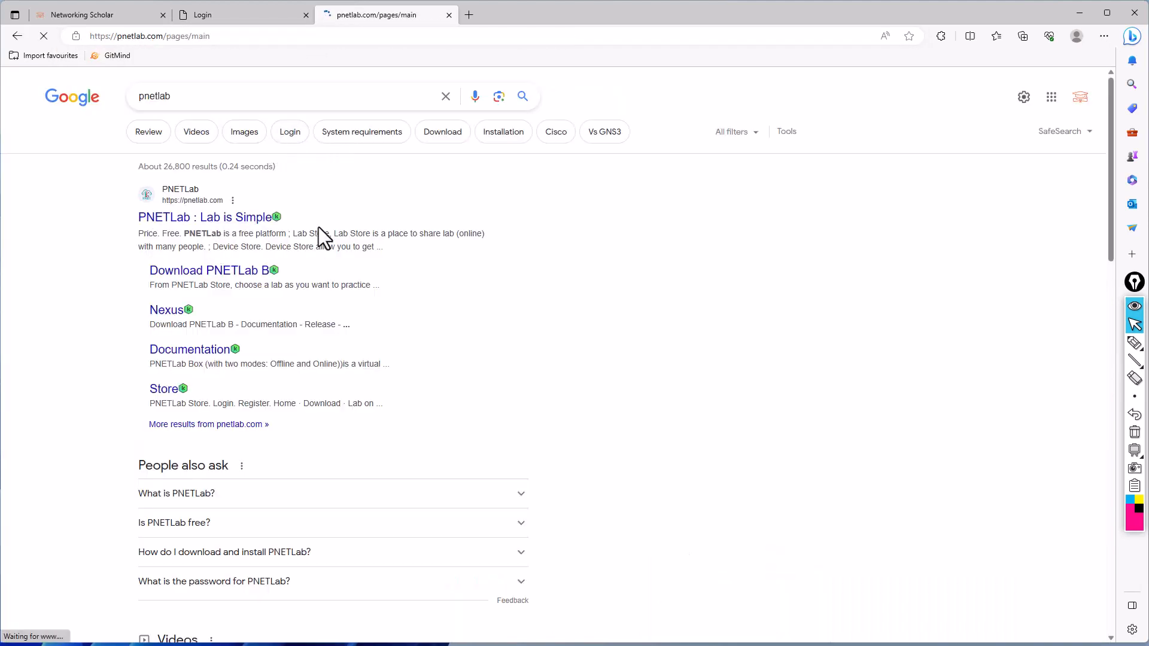
# - Open the PNETLab download page and bring up its table of PNET 4.2.10 download links
pyautogui.scroll(-3, 554, 335)
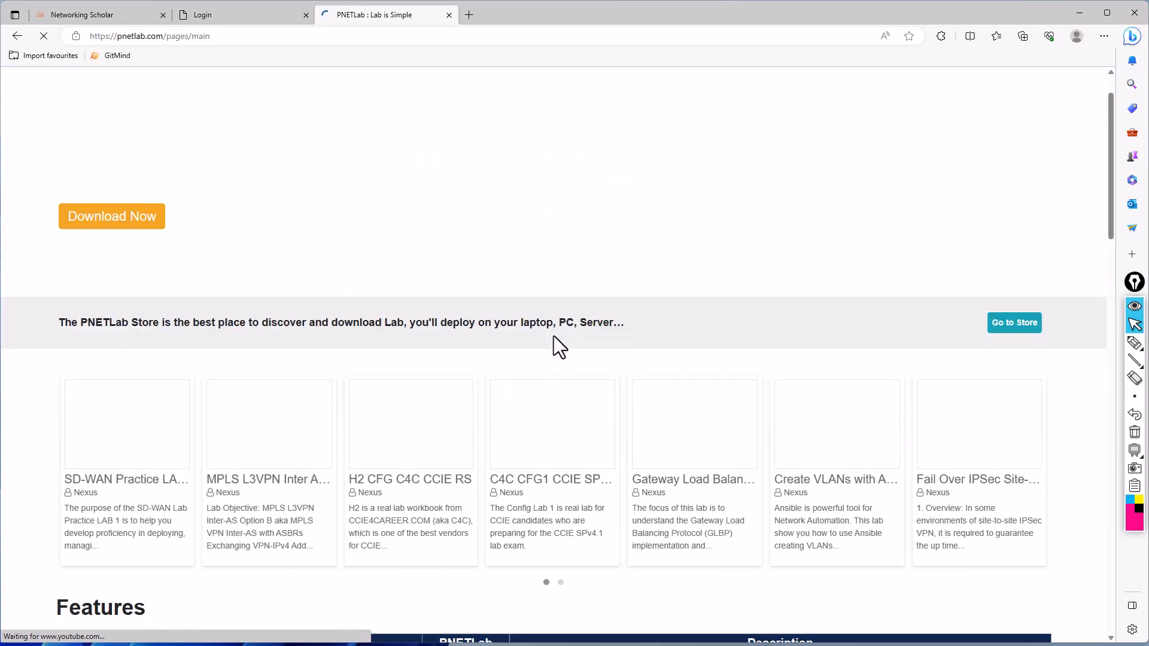
pyautogui.scroll(3, 402, 310)
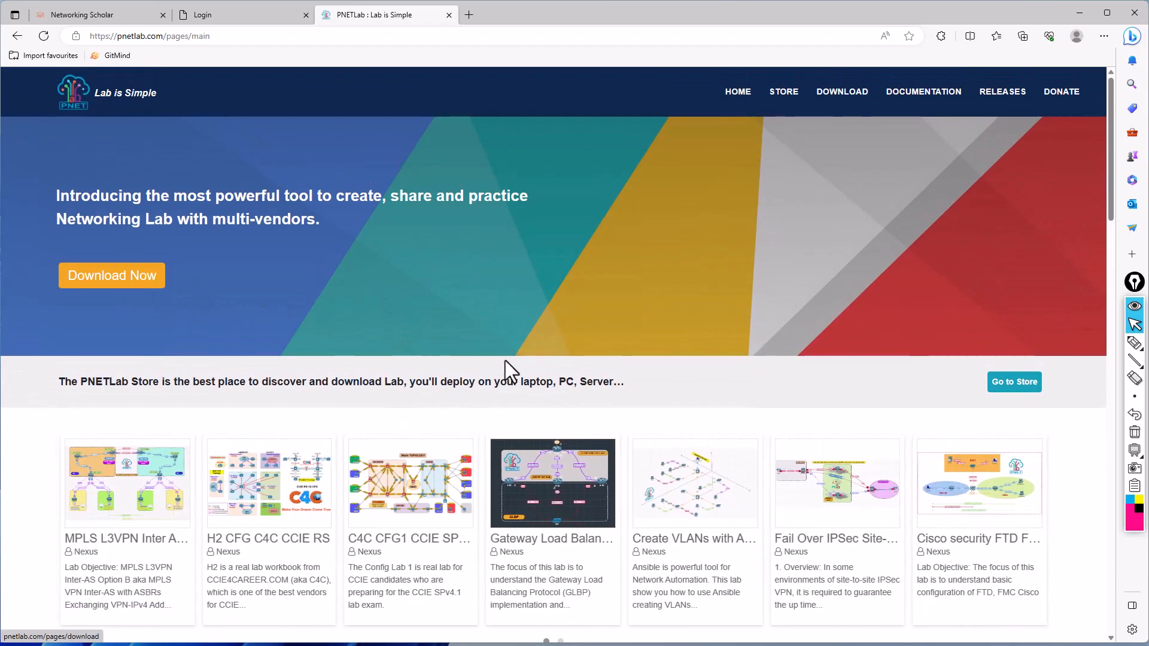
pyautogui.scroll(-1, 545, 347)
pyautogui.scroll(-20, 545, 347)
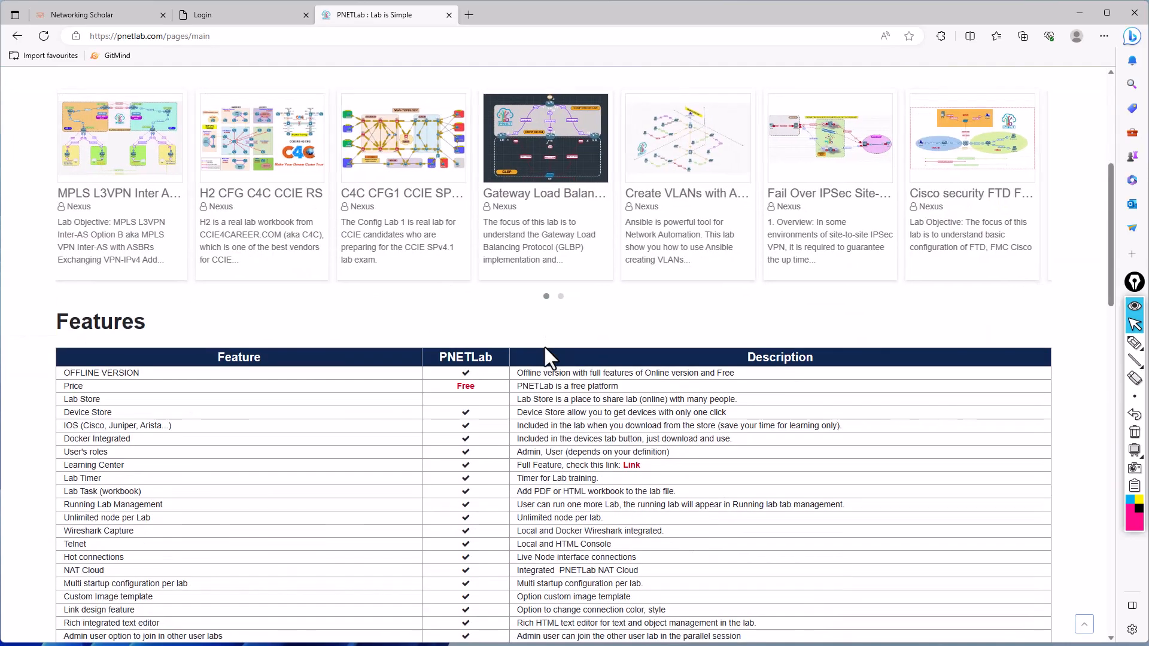
pyautogui.scroll(-5, 547, 350)
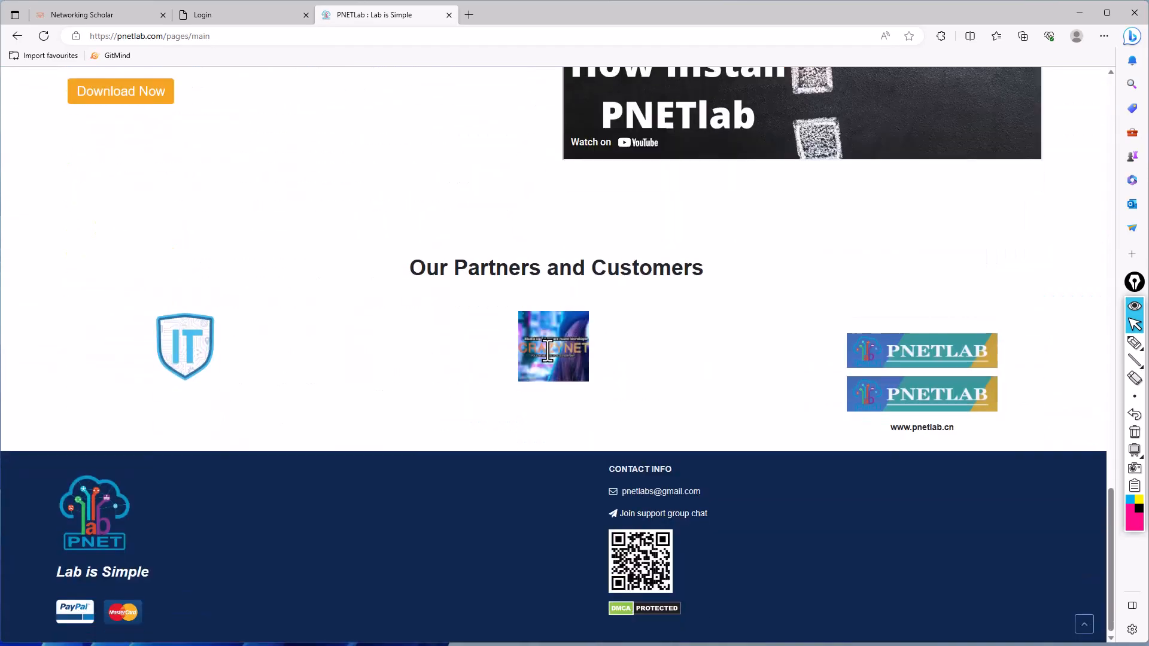
pyautogui.scroll(7, 423, 357)
pyautogui.click(149, 530)
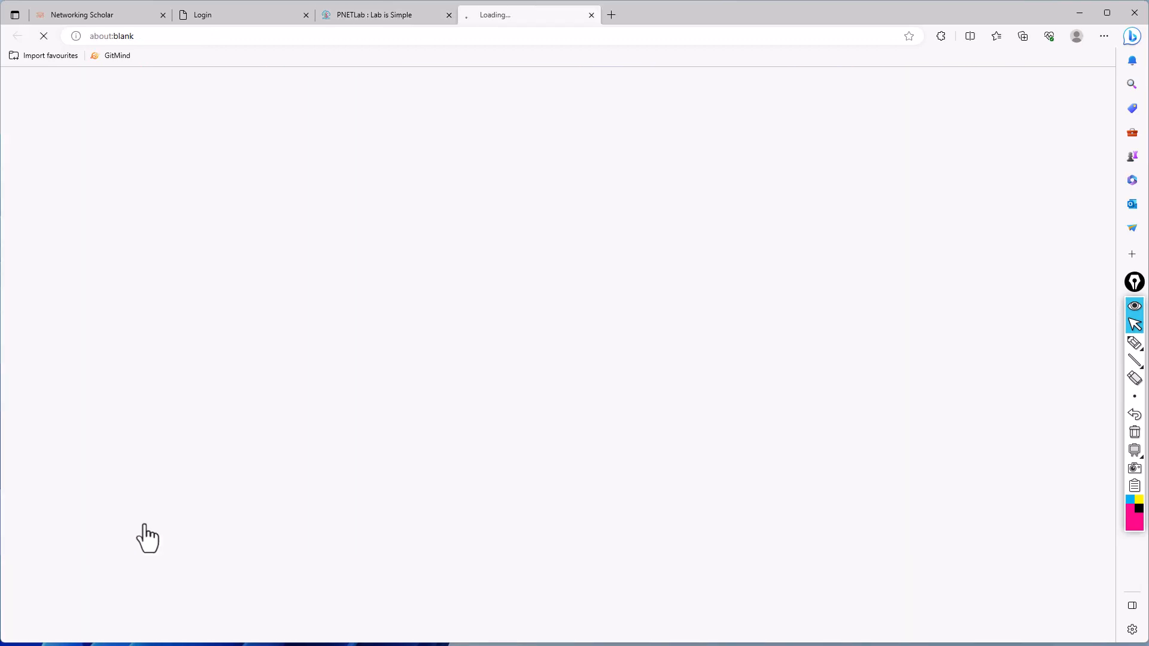
pyautogui.scroll(-7, 401, 407)
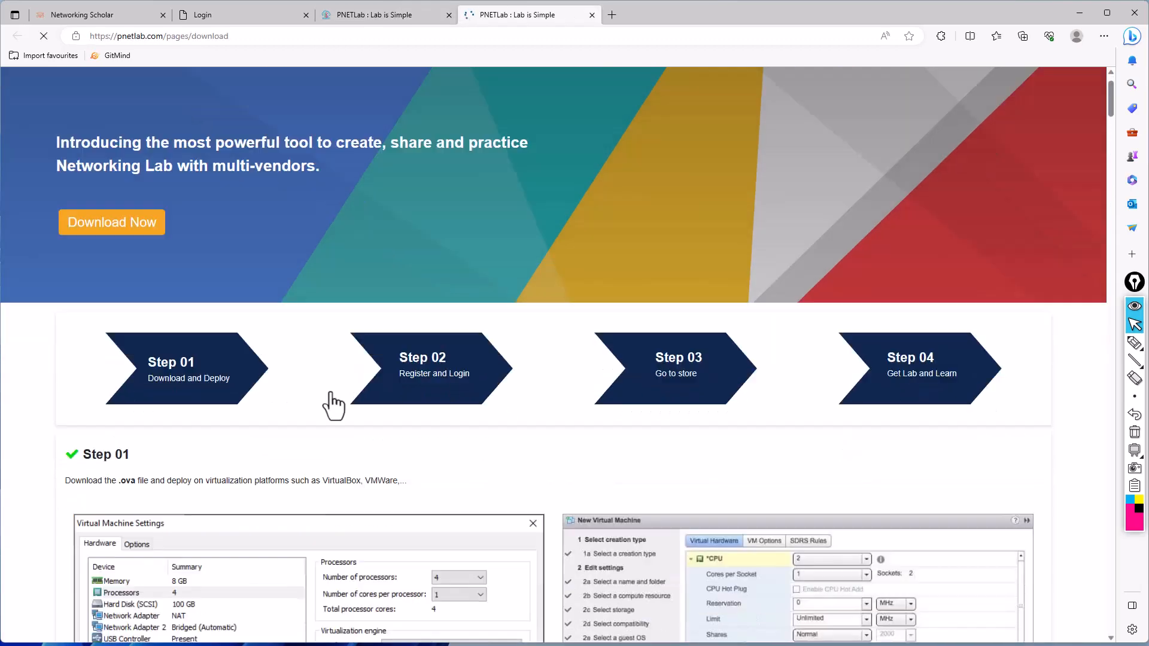
pyautogui.scroll(-1, 379, 503)
pyautogui.scroll(-5, 379, 502)
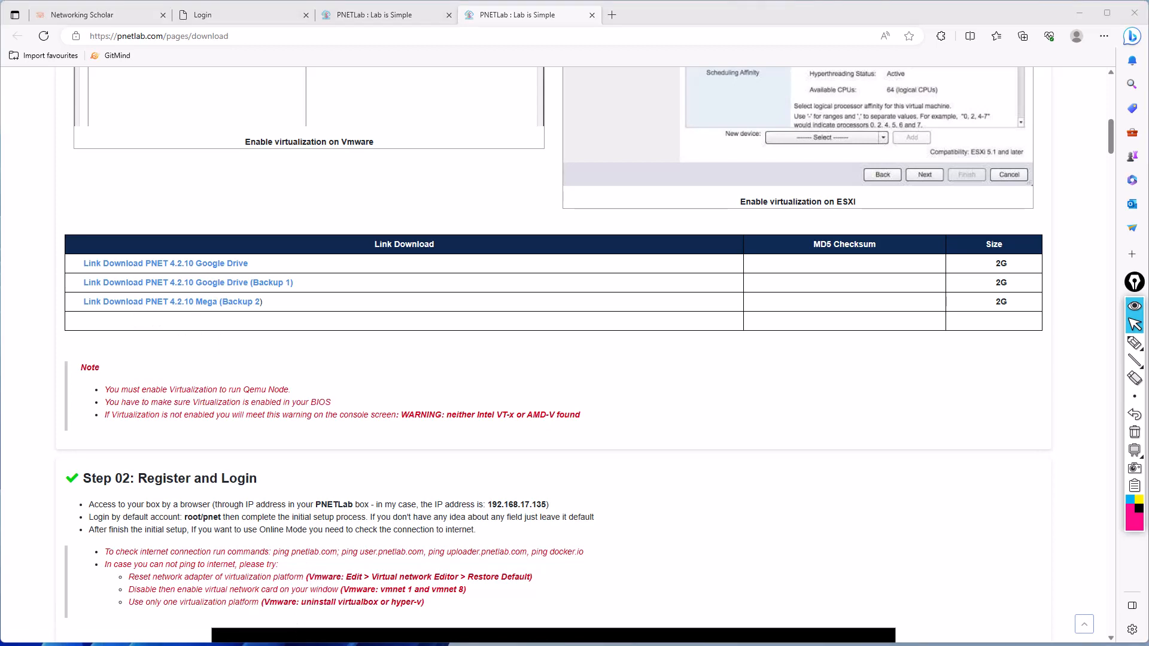
# - Switch to File Explorer and open the Software folder on the Download Data 320 GB (D:) drive
pyautogui.moveTo(0, 251); pyautogui.dragTo(710, 199)
pyautogui.scroll(-2, 432, 380)
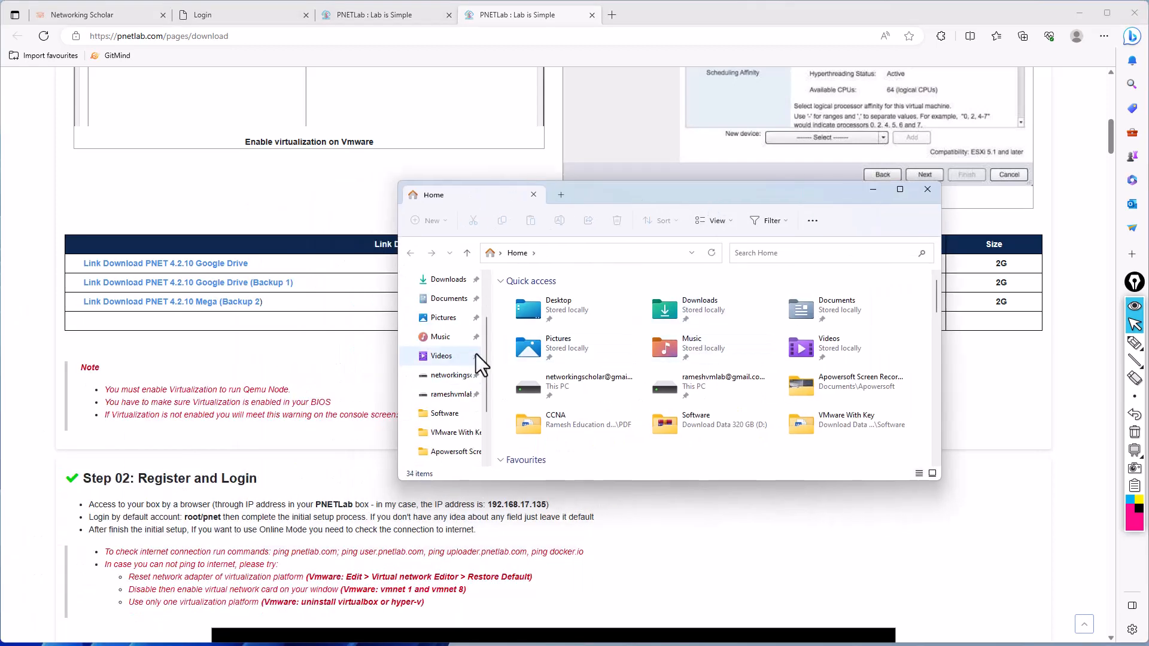
pyautogui.scroll(-3, 474, 365)
pyautogui.click(441, 414)
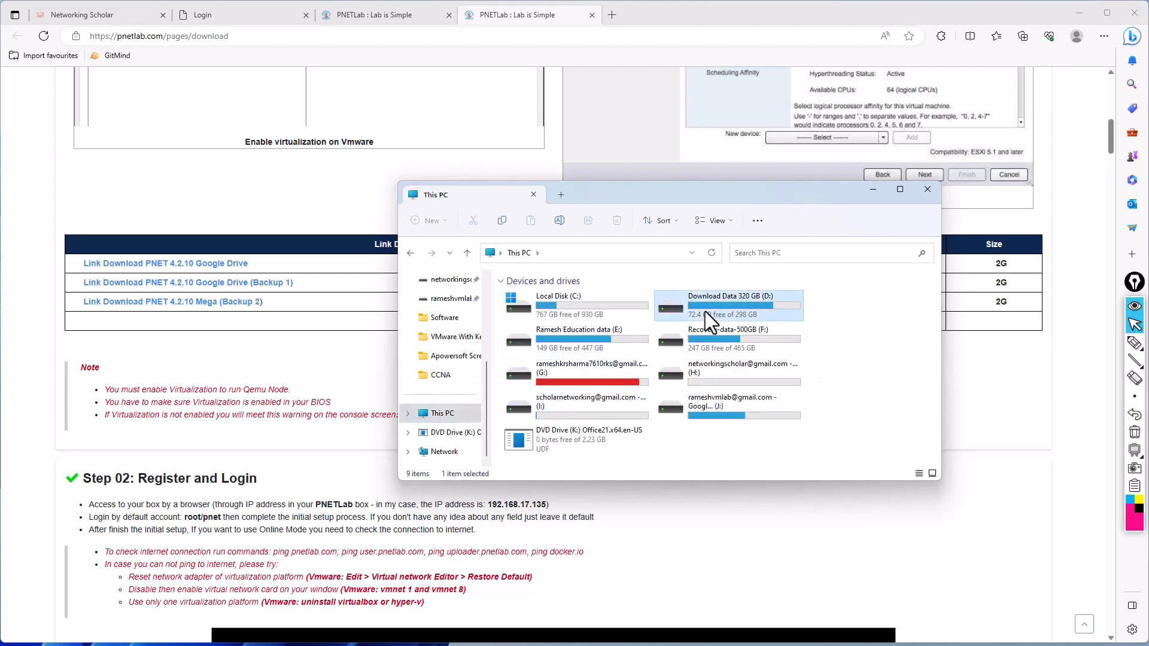
pyautogui.doubleClick(705, 311)
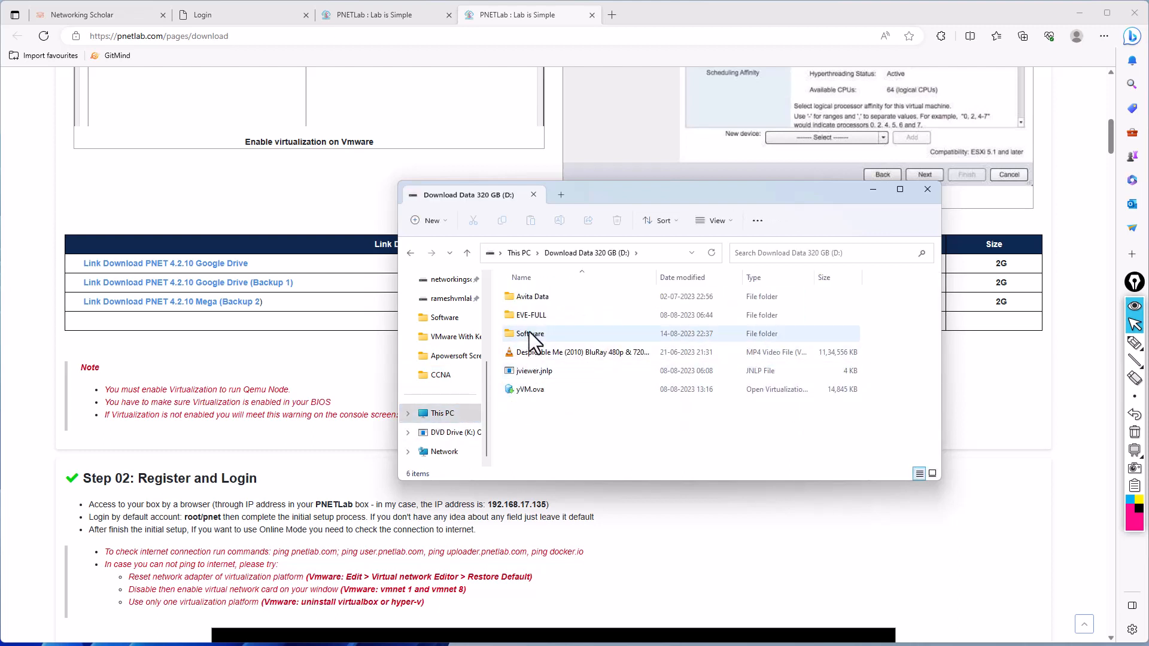
pyautogui.doubleClick(535, 342)
# - Look through the Software folder and its ISO Files subfolder for the PNETLab image, ending back in the Software folder
pyautogui.scroll(-15, 540, 362)
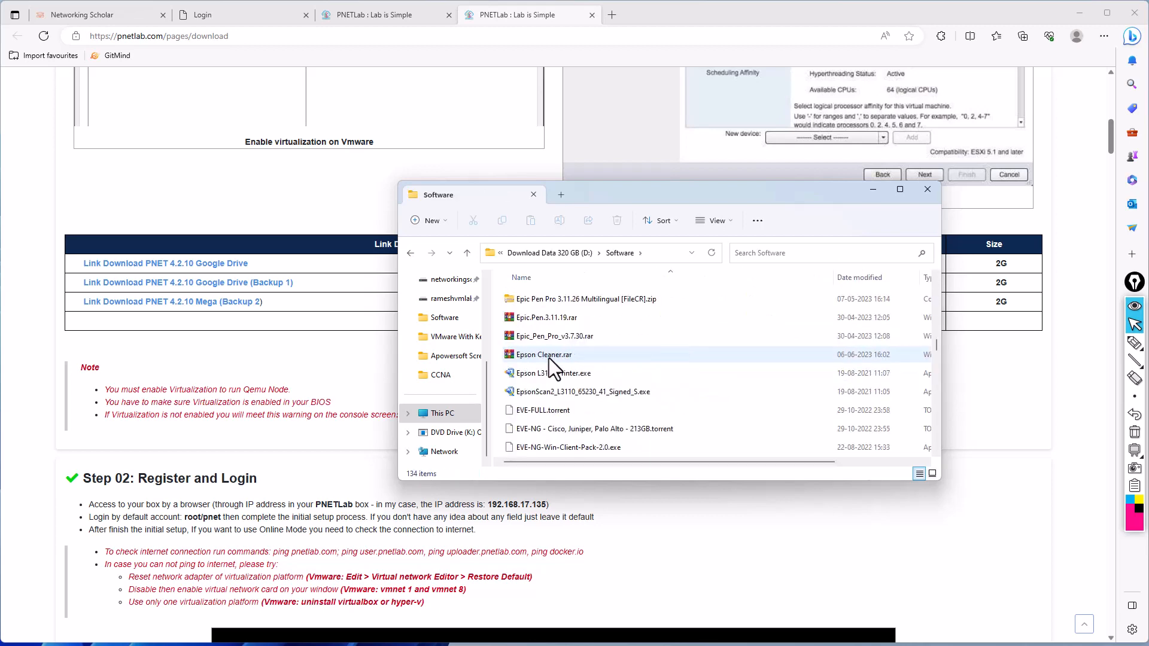
pyautogui.scroll(-20, 554, 362)
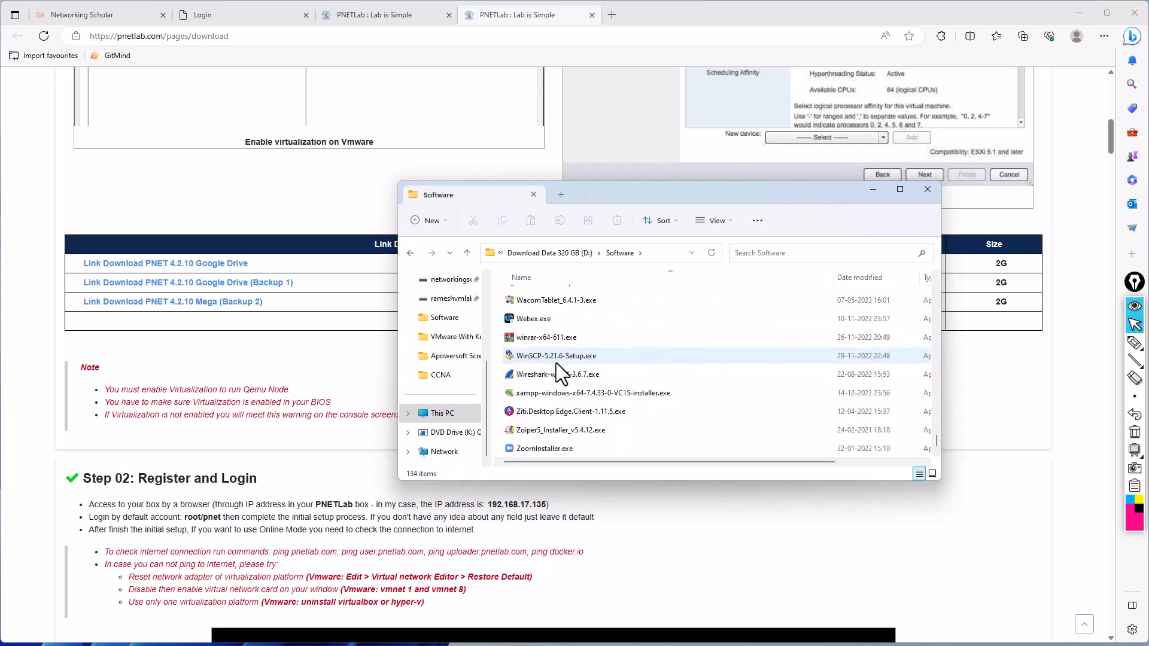
pyautogui.scroll(20, 556, 363)
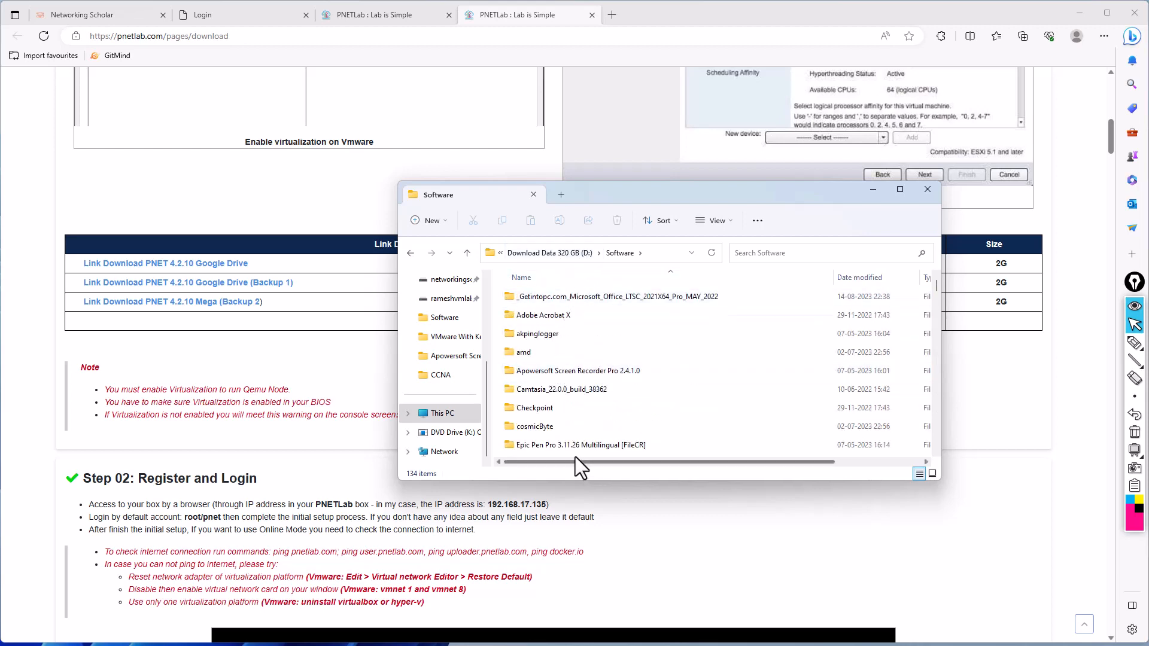
pyautogui.scroll(-3, 548, 418)
pyautogui.doubleClick(537, 371)
pyautogui.scroll(-10, 589, 401)
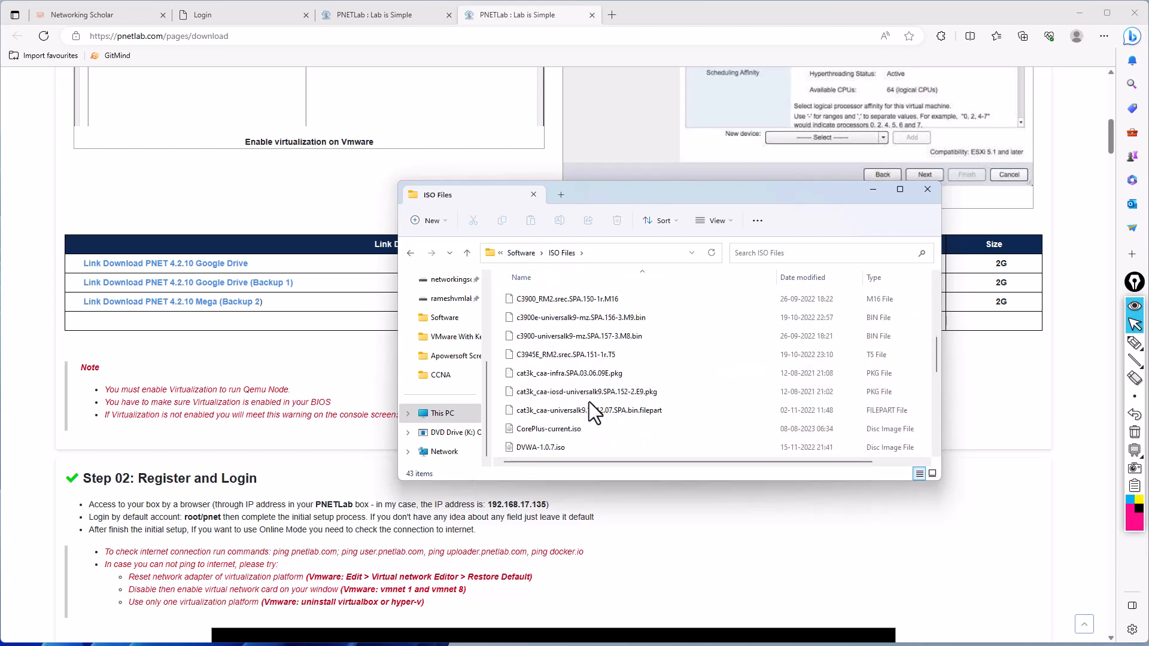
pyautogui.scroll(11, 563, 435)
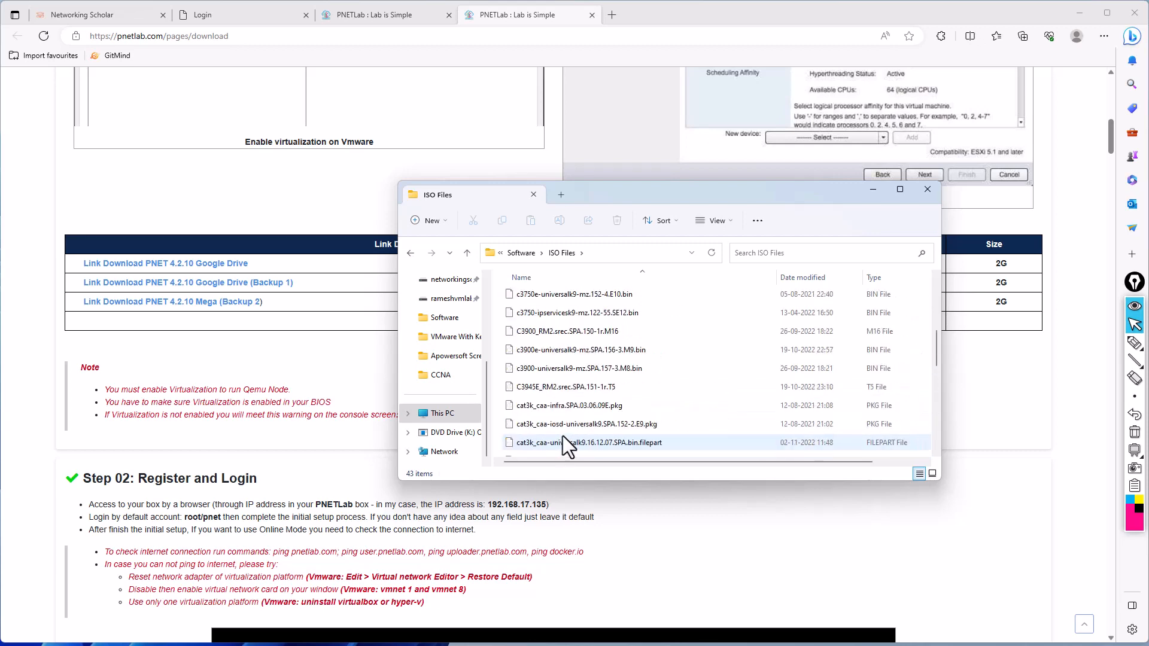
pyautogui.scroll(-1, 563, 436)
pyautogui.scroll(1, 562, 434)
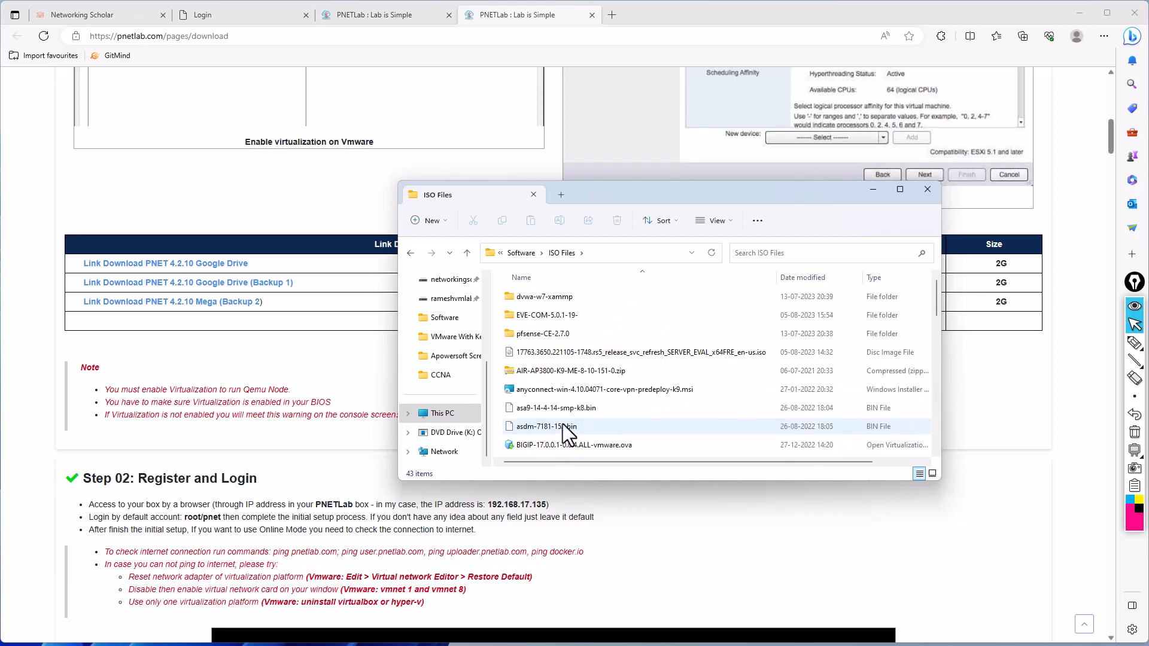
pyautogui.click(522, 253)
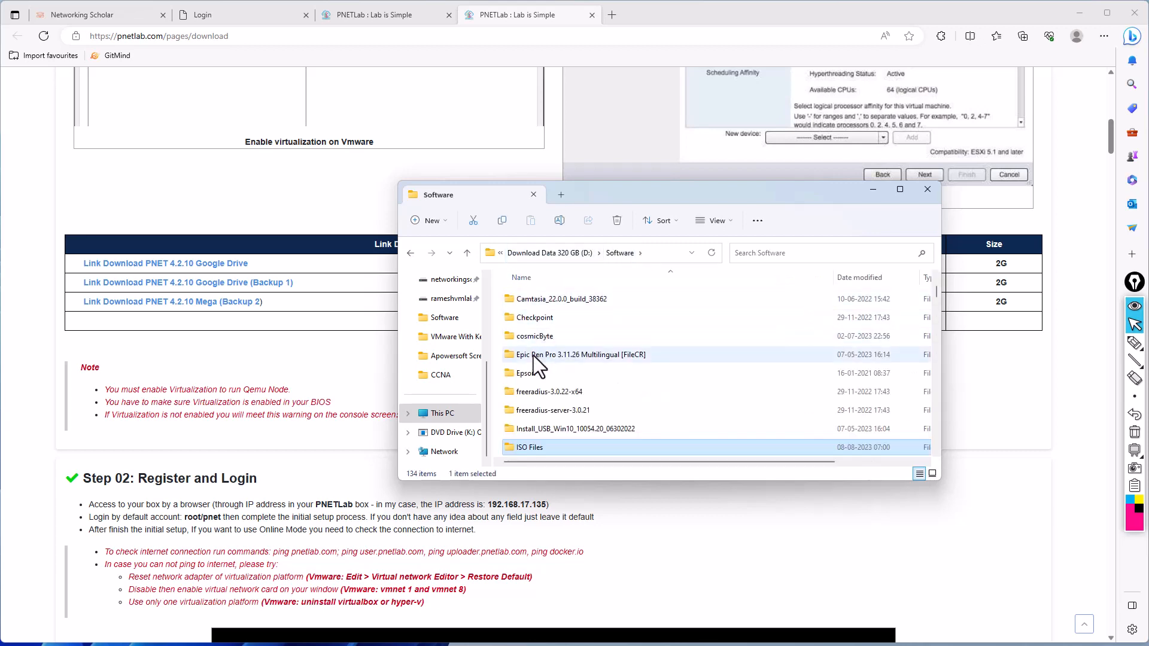
# - Find and select PNET_4.2.10.ova in the Software folder, and move the folder window aside
pyautogui.scroll(2, 540, 392)
pyautogui.scroll(-10, 542, 388)
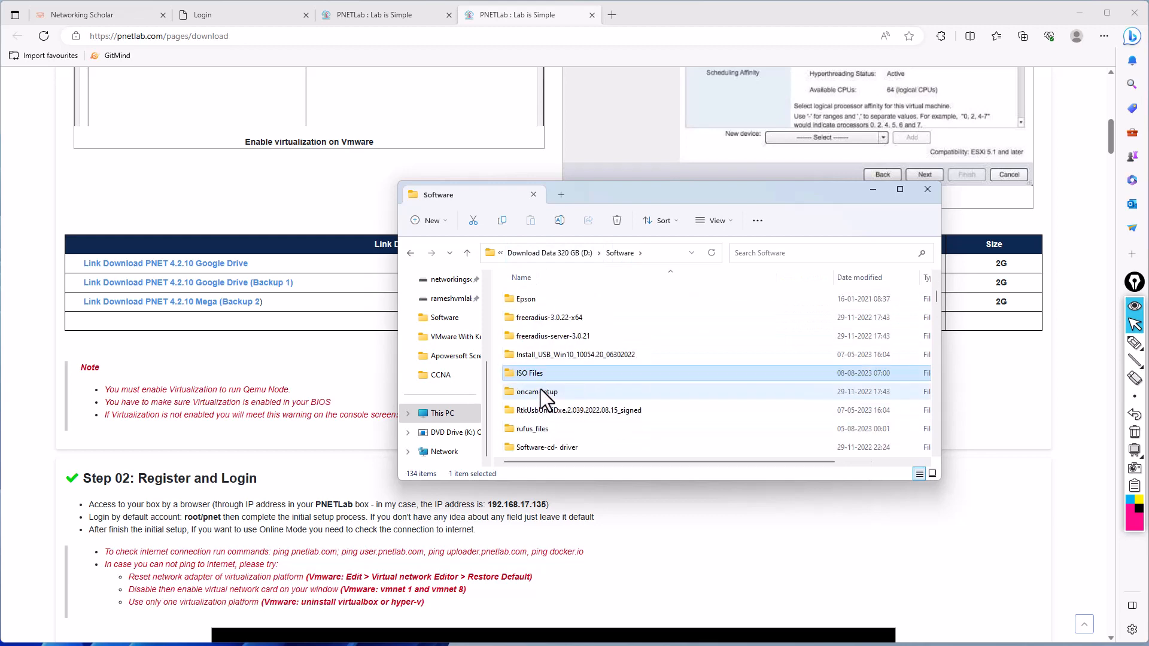
pyautogui.scroll(-10, 542, 395)
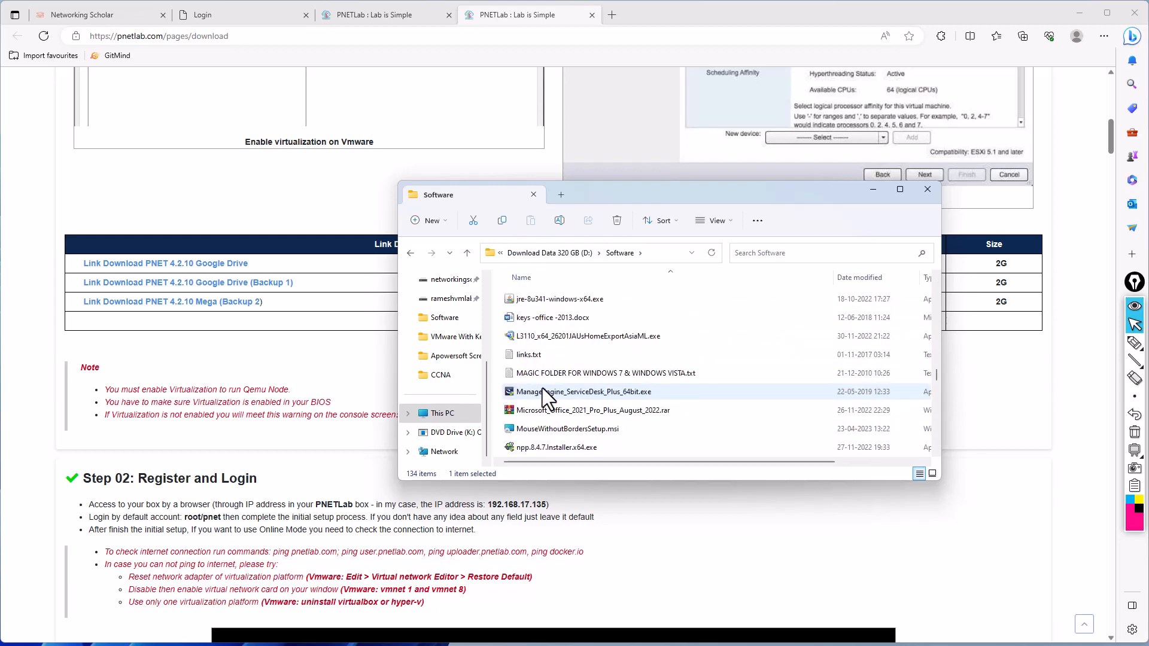
pyautogui.scroll(-2, 544, 388)
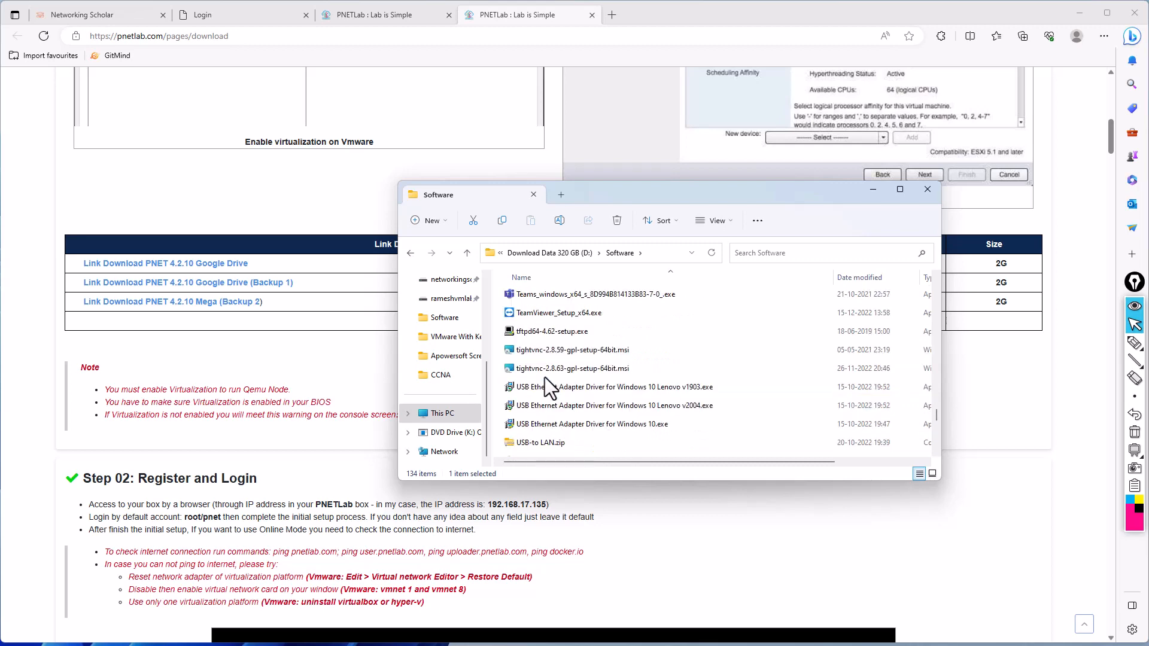
pyautogui.scroll(10, 544, 377)
pyautogui.scroll(-6, 544, 376)
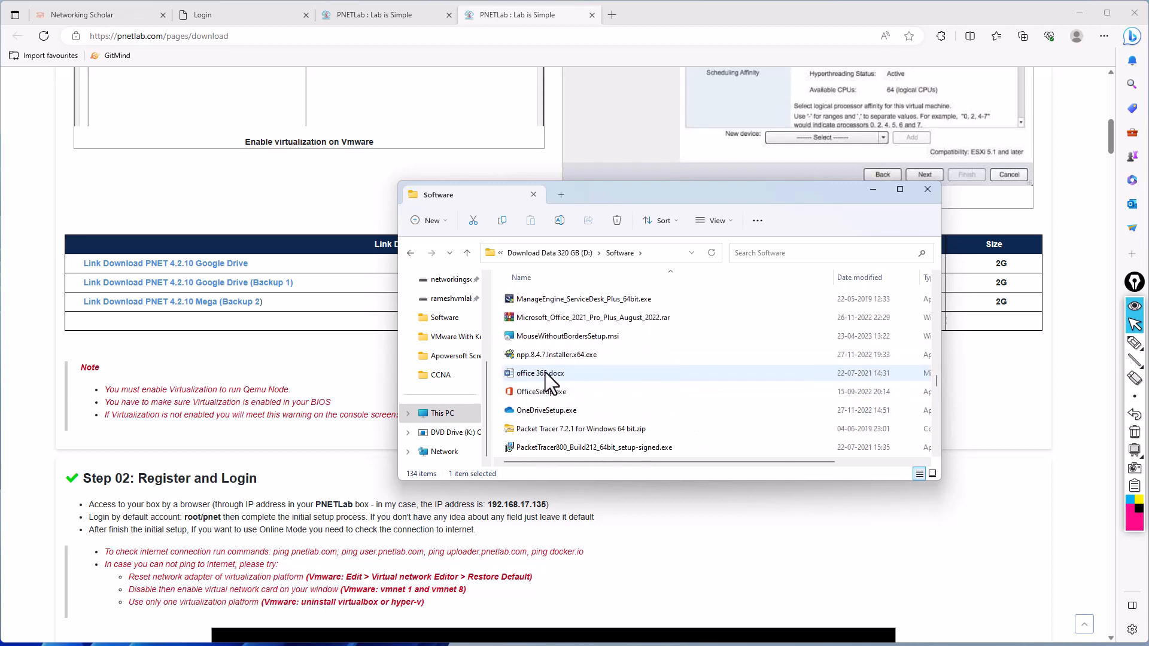
pyautogui.scroll(-2, 544, 377)
pyautogui.scroll(2, 545, 372)
pyautogui.click(555, 331)
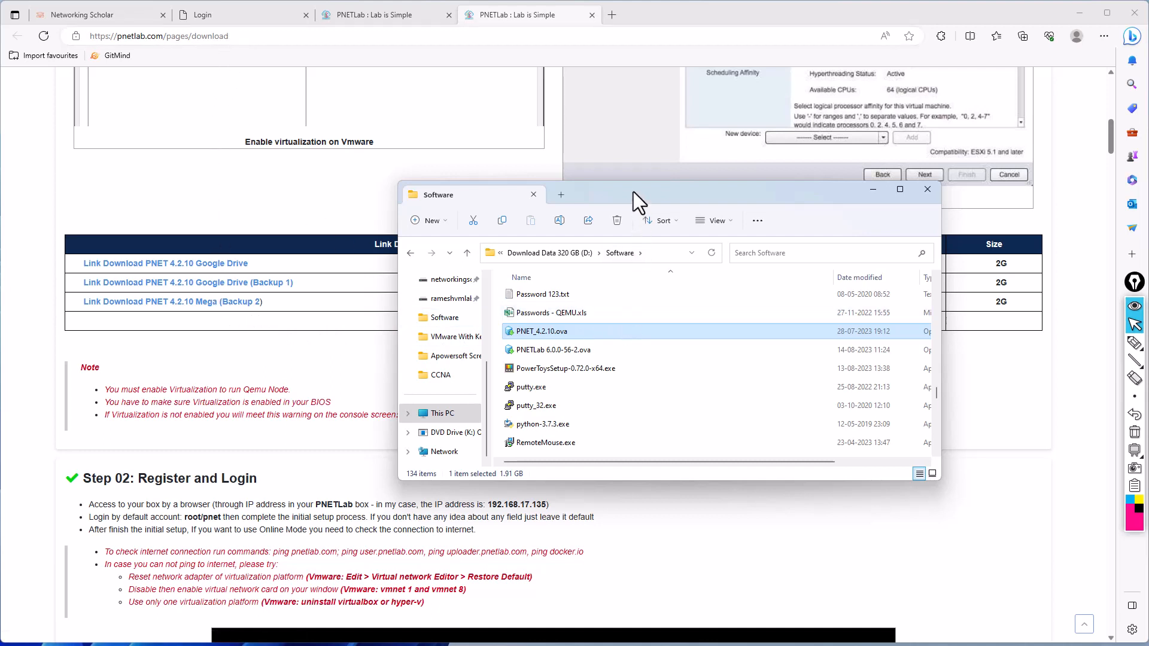
pyautogui.moveTo(633, 192); pyautogui.dragTo(429, 260)
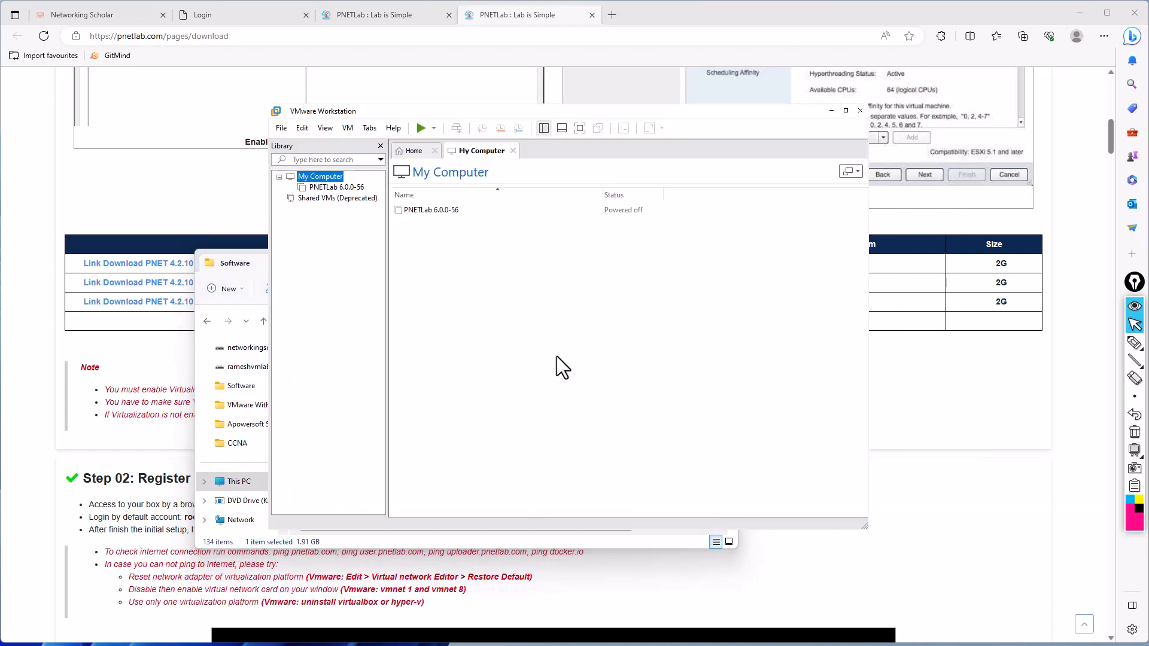
# - Show the VMware Workstation Home page and close the My Computer tab
pyautogui.rightClick(339, 269)
pyautogui.click(337, 282)
pyautogui.click(417, 152)
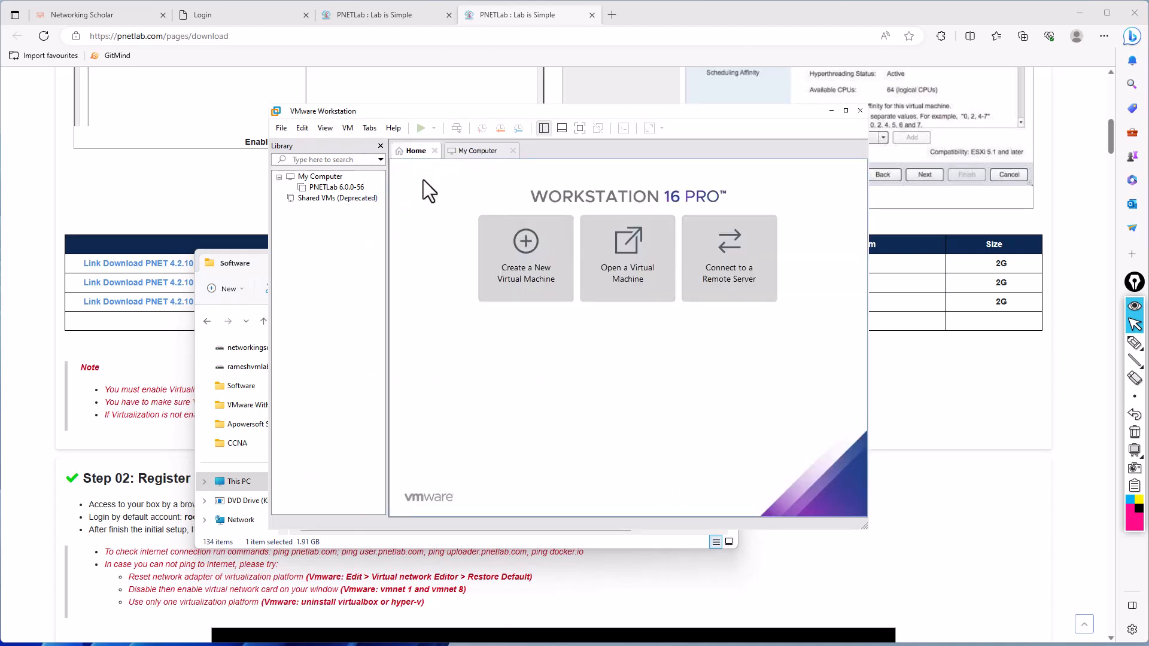
pyautogui.click(513, 151)
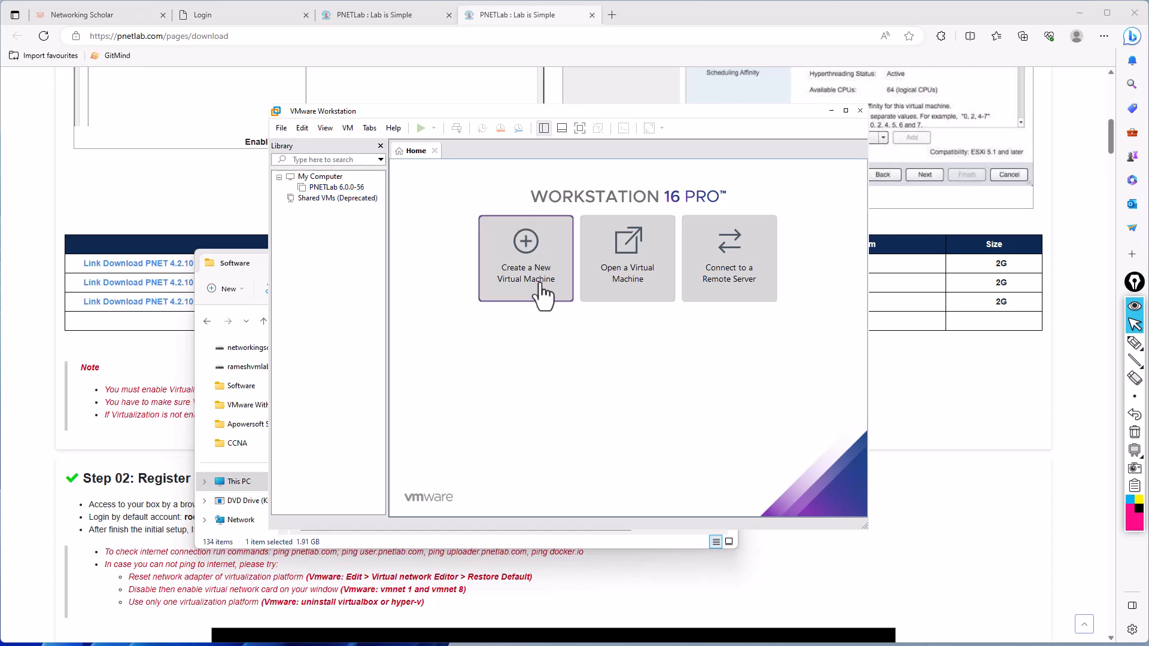
# - Start opening a virtual machine and point the file dialog to D:\Software, using the path copied from File Explorer
pyautogui.click(617, 293)
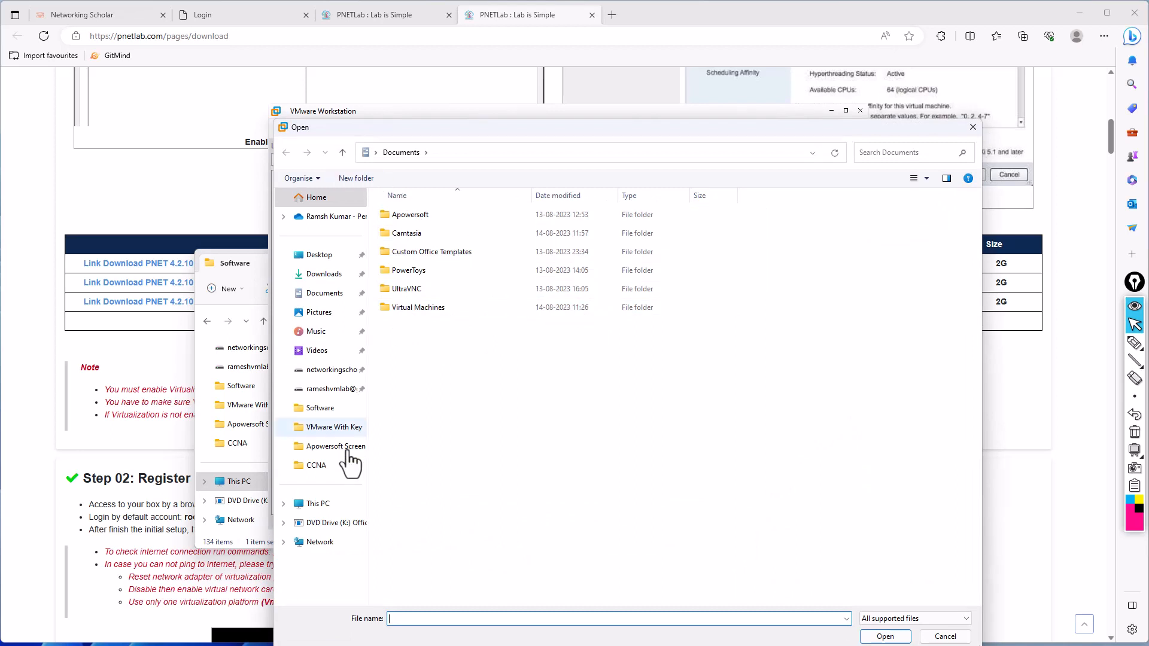
pyautogui.click(213, 539)
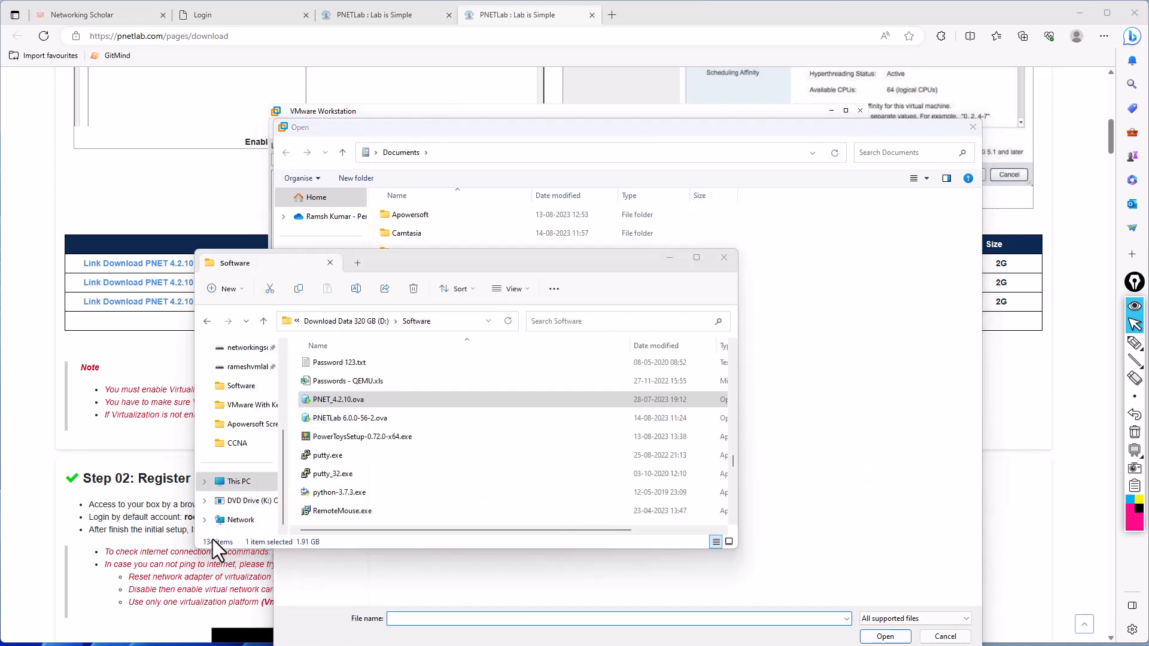
pyautogui.click(448, 322)
pyautogui.hotkey('ctrl', 'c')
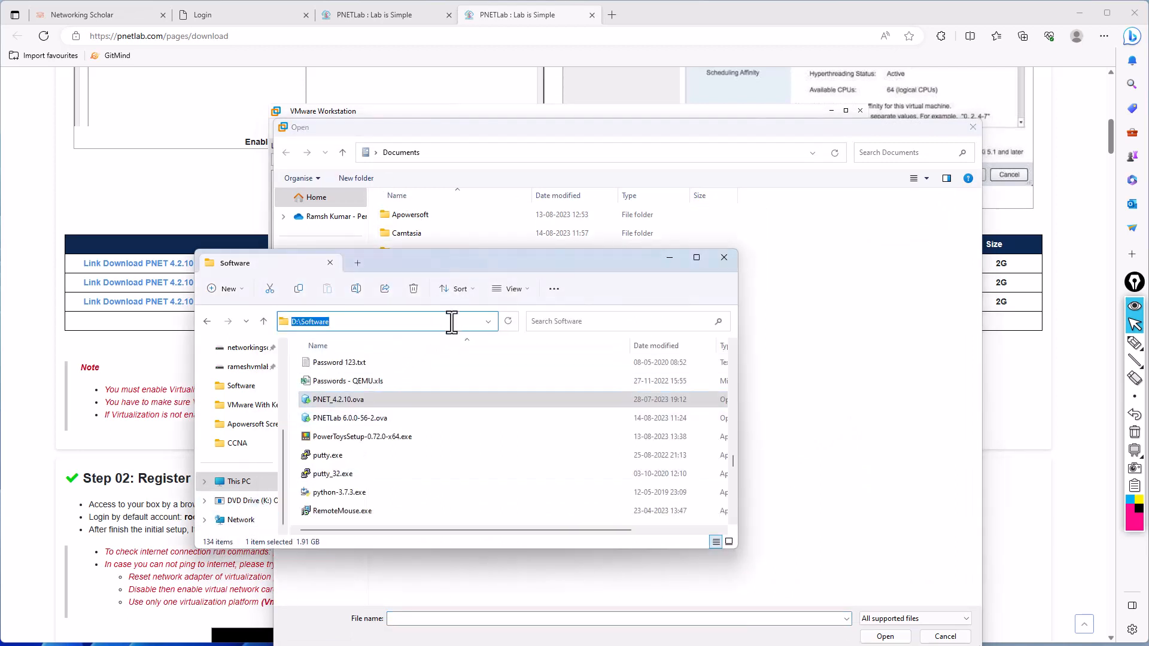
pyautogui.click(820, 399)
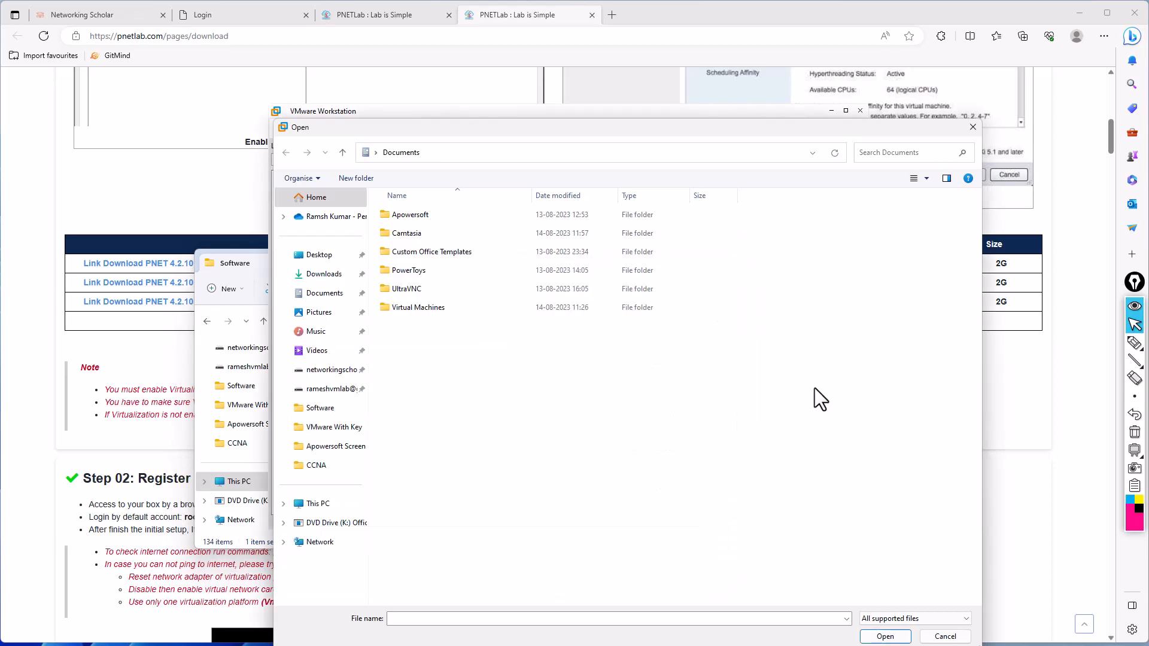
pyautogui.click(530, 154)
pyautogui.hotkey('ctrl', 'v')
pyautogui.press('Return')
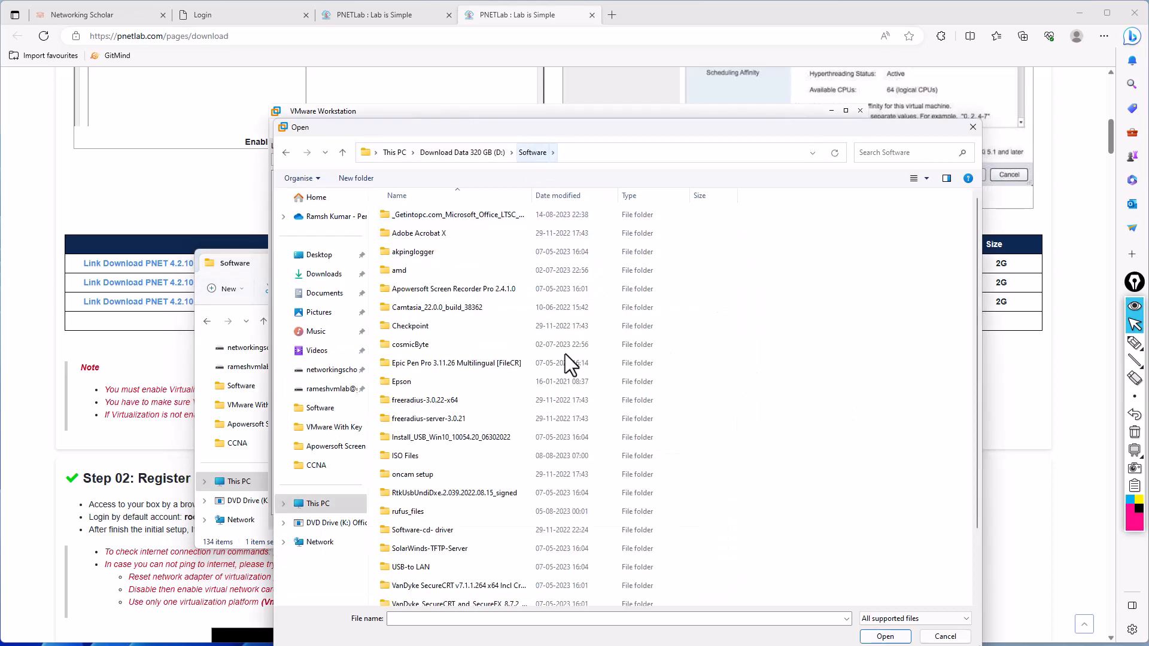
# - Open PNET_4.2.10.ova from the Software folder as the virtual machine image
pyautogui.scroll(-2, 604, 419)
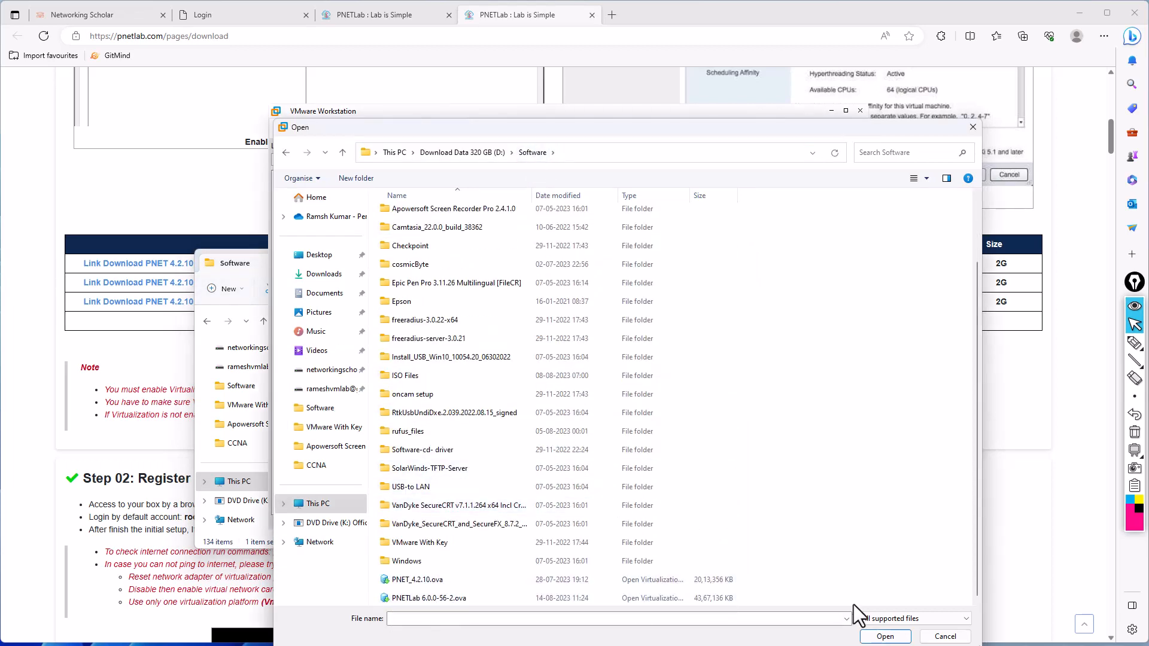
pyautogui.click(440, 578)
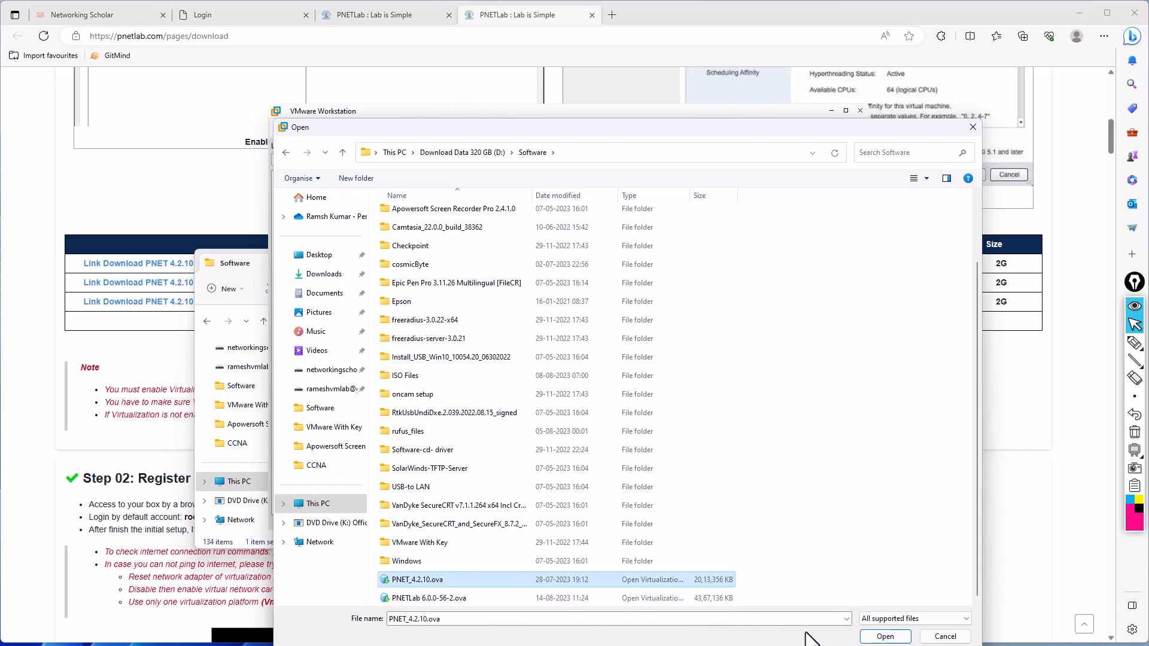
pyautogui.click(885, 636)
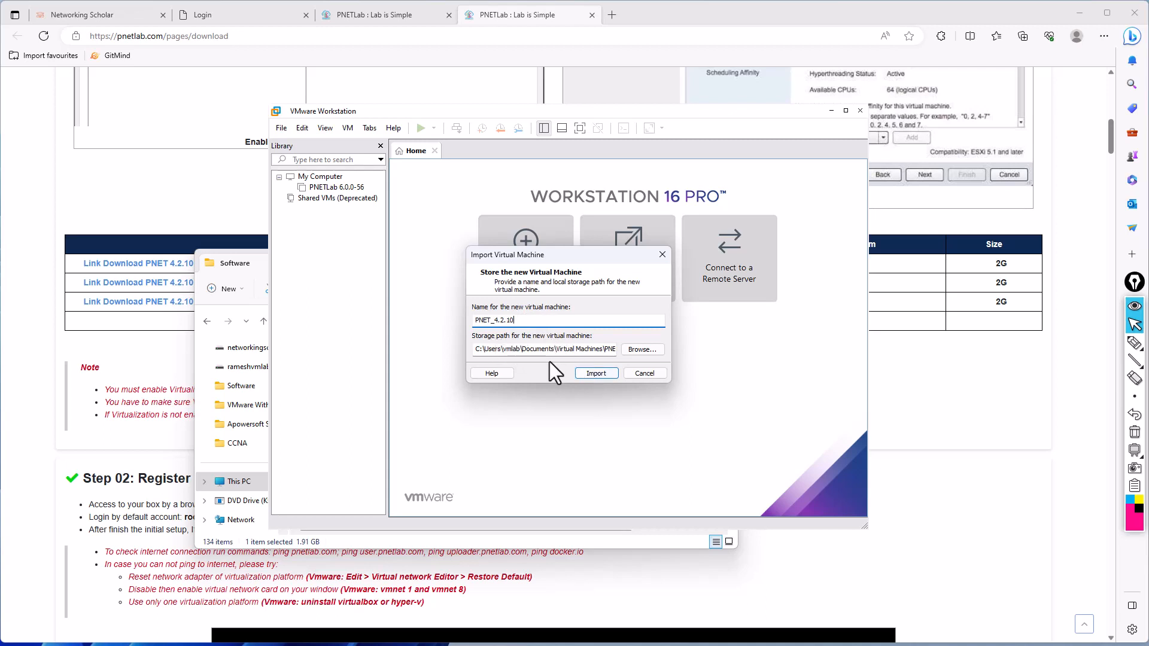
# - Check the free space on the computer's drives in a new File Explorer tab, and minimize File Explorer
pyautogui.click(243, 264)
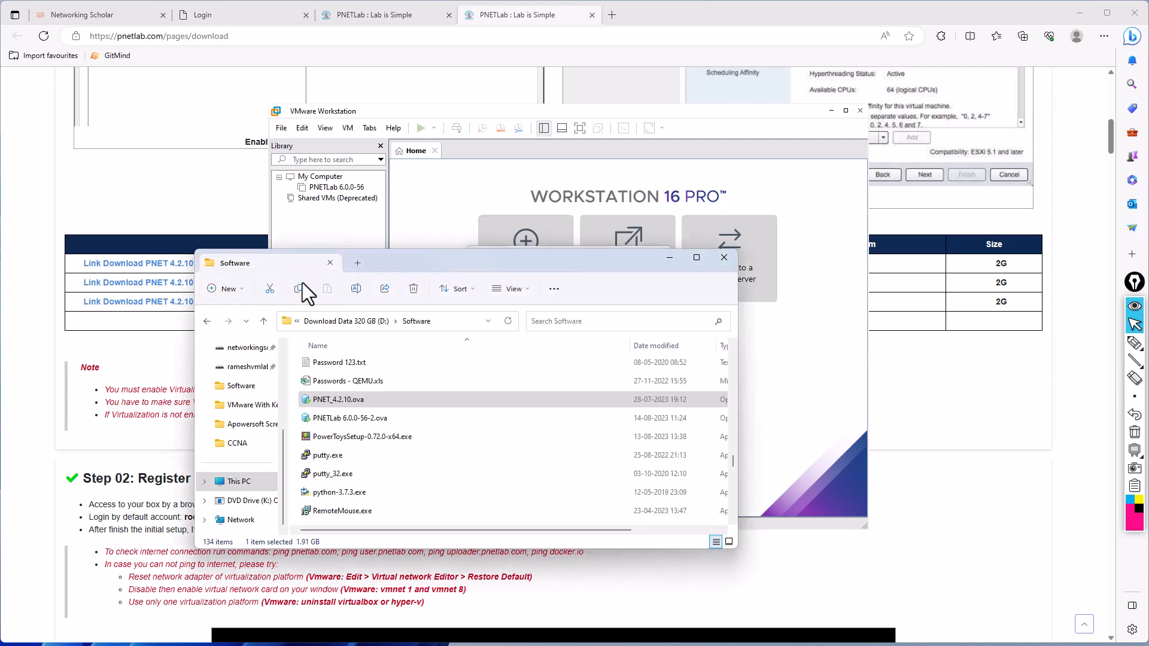
pyautogui.click(357, 263)
pyautogui.scroll(-2, 263, 468)
pyautogui.scroll(2, 263, 468)
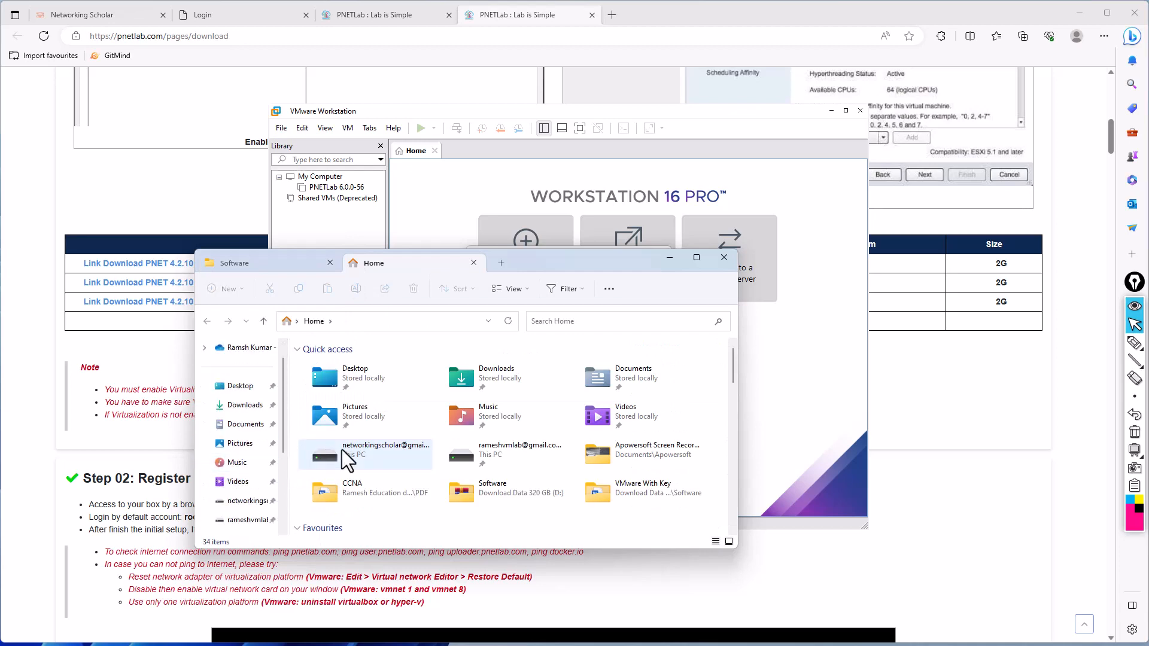
pyautogui.scroll(-5, 341, 454)
pyautogui.scroll(-3, 339, 462)
pyautogui.scroll(-3, 239, 473)
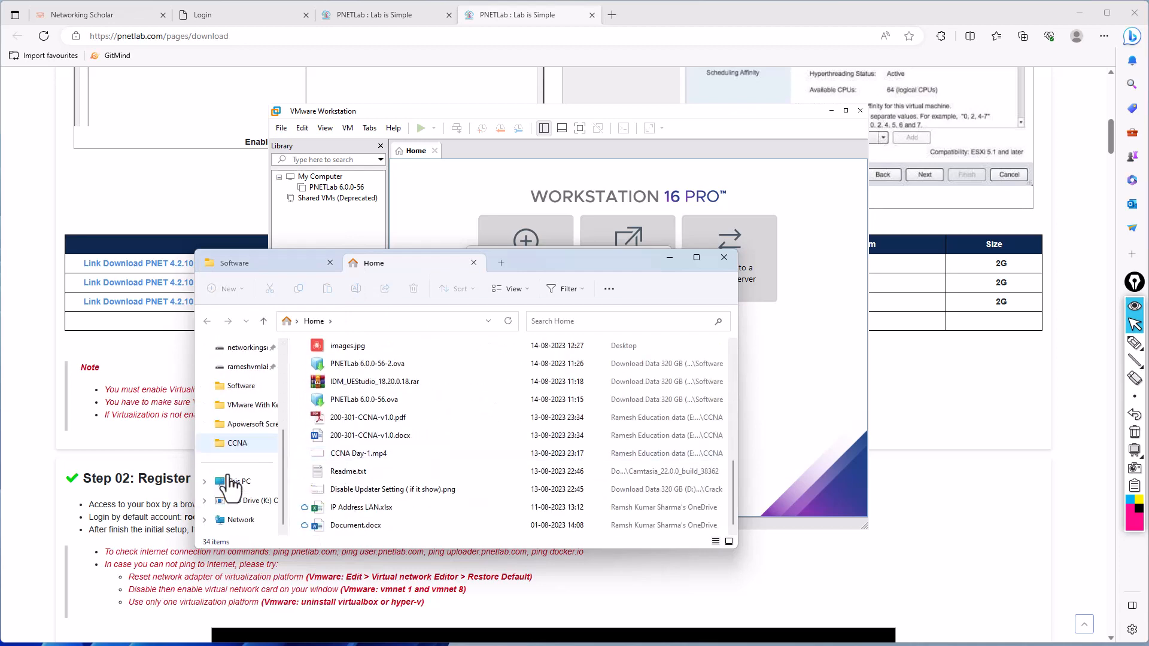
pyautogui.click(230, 482)
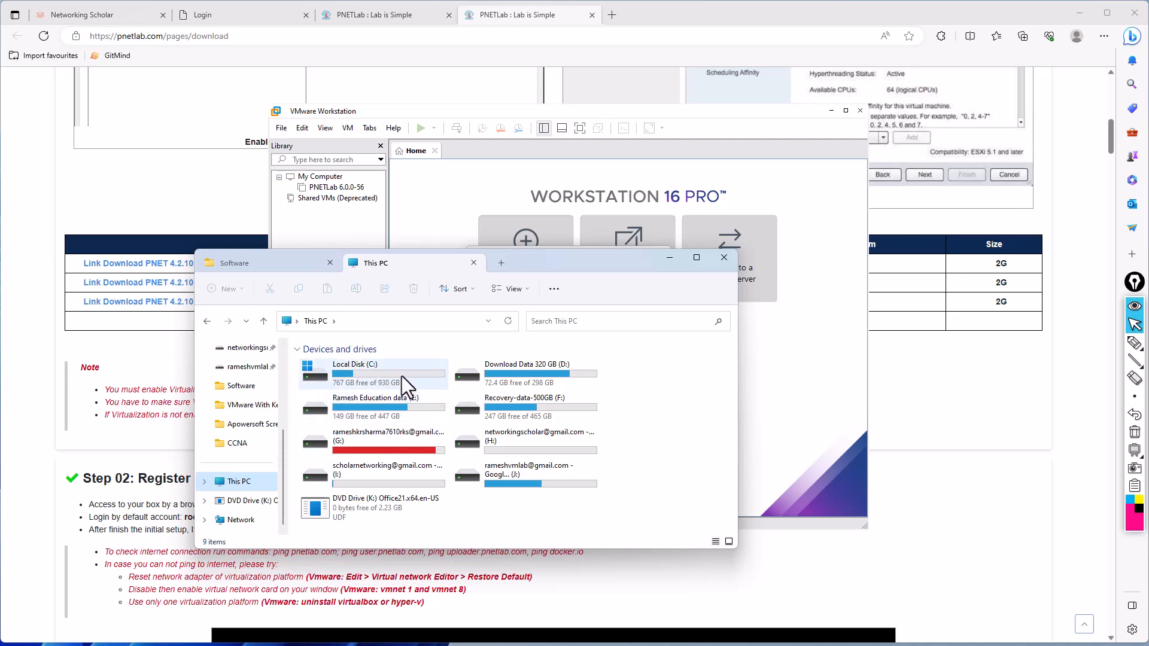
pyautogui.moveTo(566, 268); pyautogui.dragTo(510, 289)
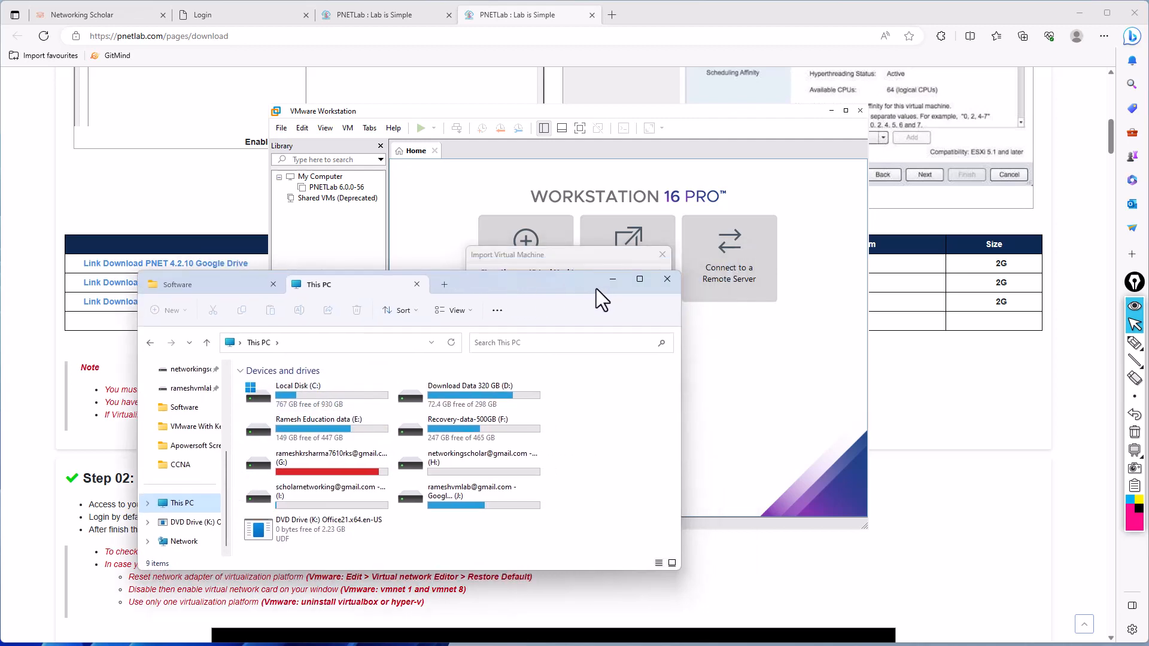
pyautogui.click(611, 280)
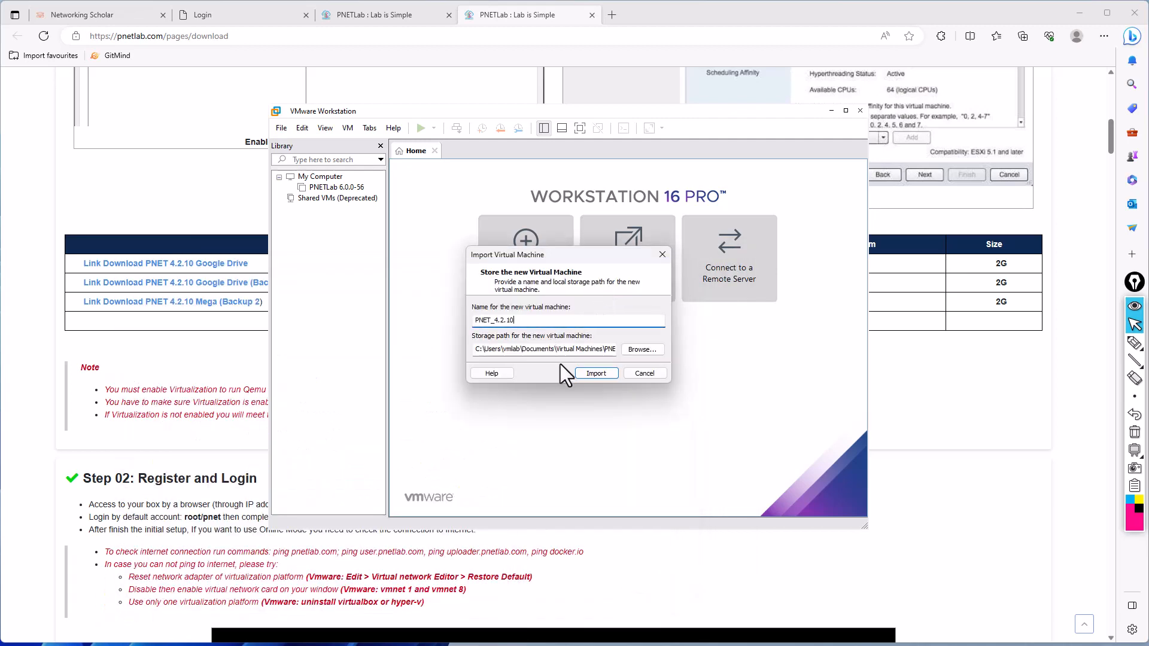
# - Import the virtual machine under the name PNET_4.2.10, keeping the proposed storage path
pyautogui.click(598, 375)
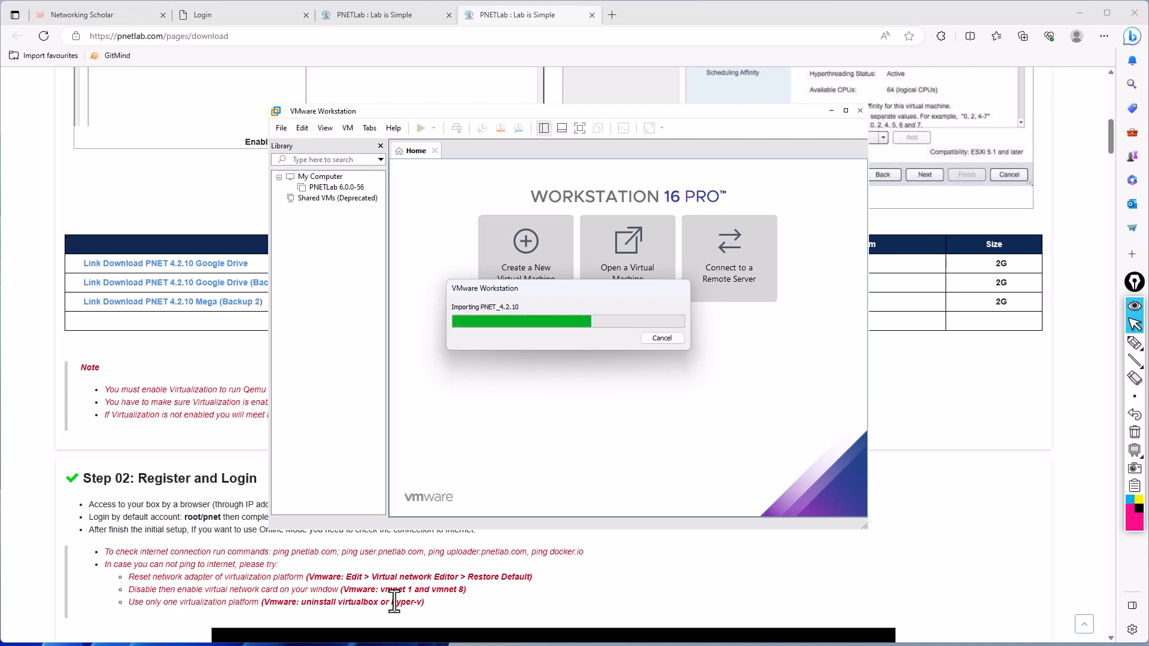
# - Close the Login tab and both PNETLab tabs in the browser, and switch back to VMware Workstation
pyautogui.click(305, 15)
pyautogui.click(305, 14)
pyautogui.click(305, 14)
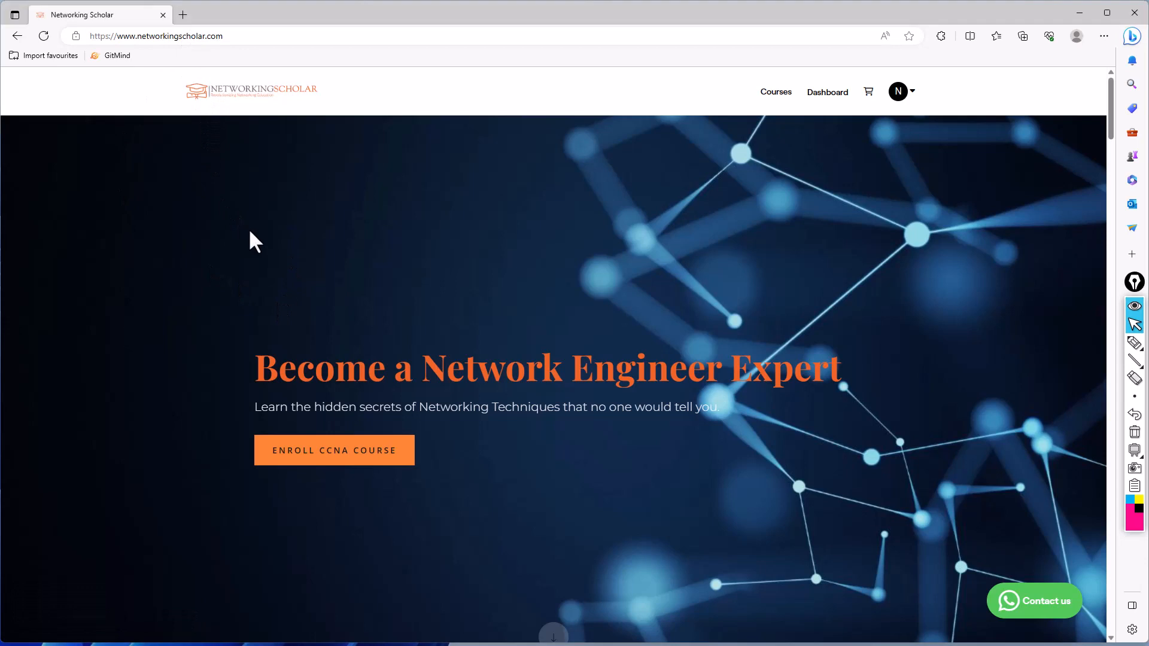
pyautogui.hotkey('alt', 'Tab')
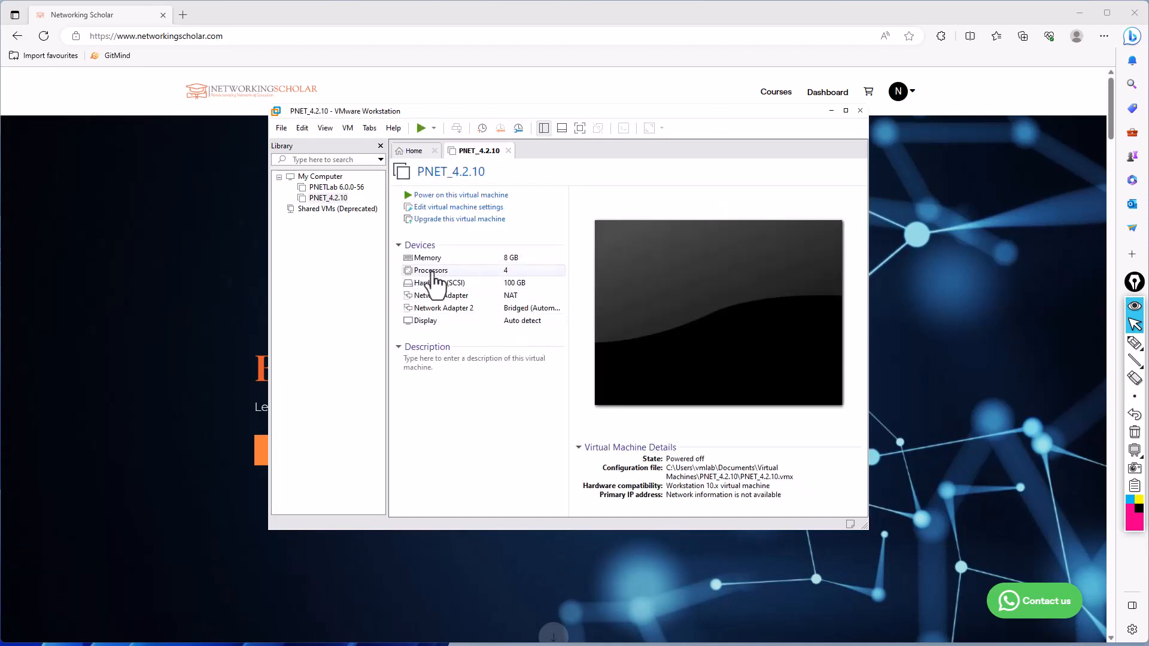
# - In the PNET_4.2.10 settings, set Network Adapter to Bridged with physical network connection state replicated, and Network Adapter 2 to NAT
pyautogui.click(472, 309)
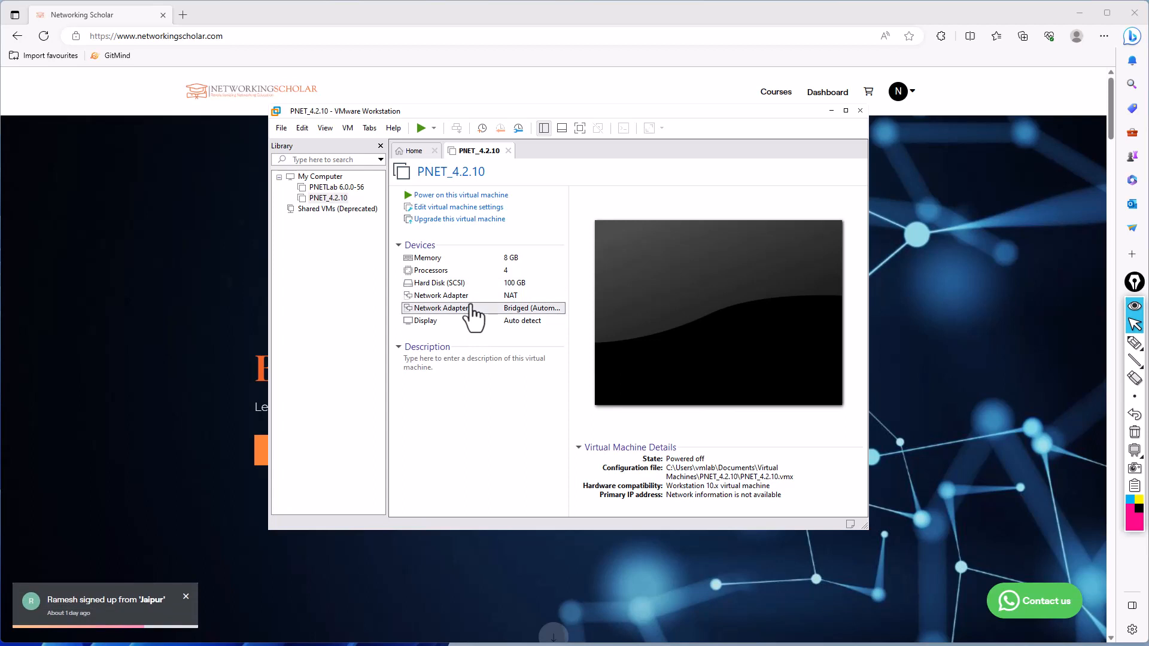
pyautogui.doubleClick(471, 307)
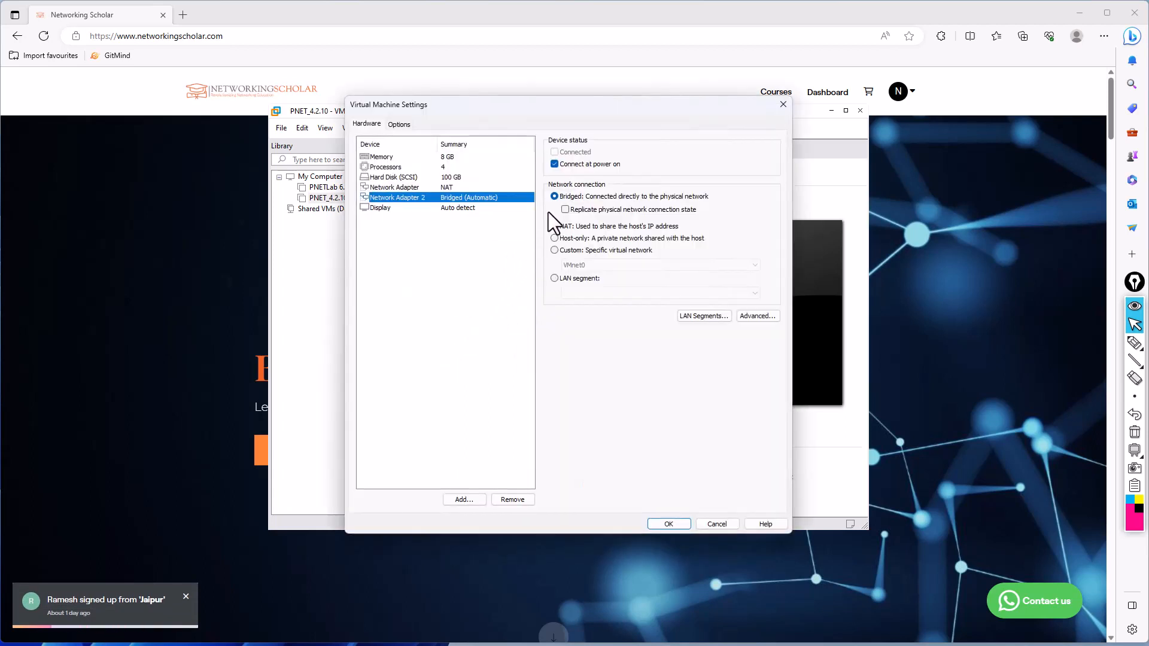
pyautogui.click(437, 188)
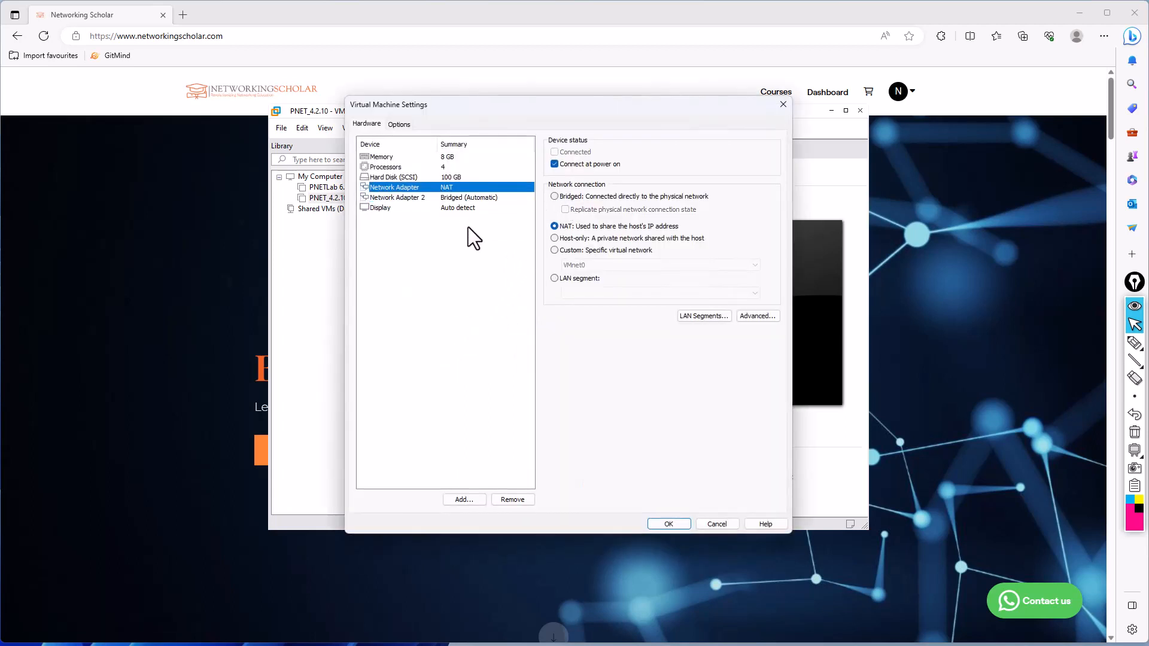
pyautogui.click(555, 196)
pyautogui.click(565, 209)
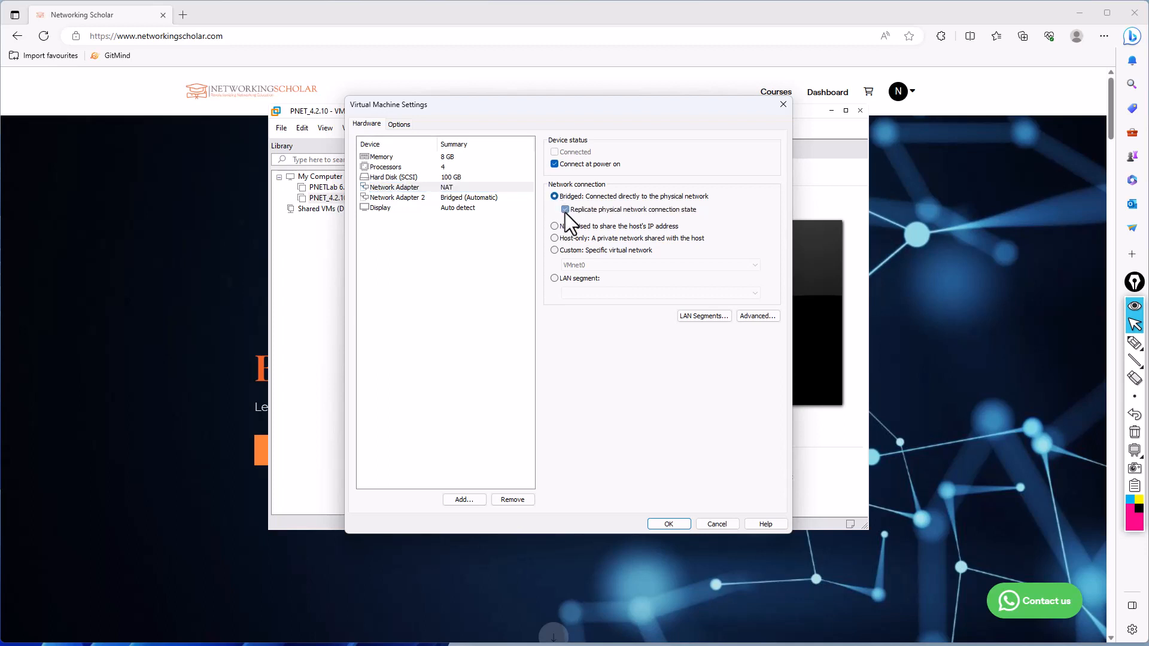
pyautogui.click(447, 200)
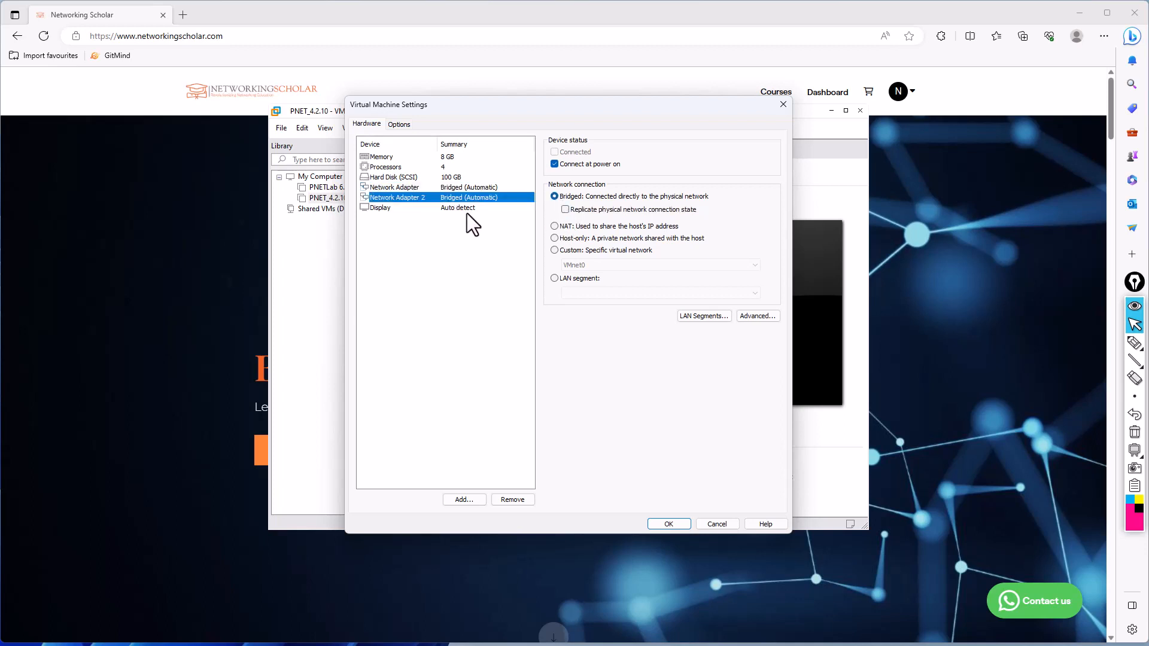
pyautogui.click(559, 229)
# - Enable Intel VT-x/EPT or AMD-V/RVI virtualization and CPU performance counters, and set the number of processors to 8
pyautogui.click(449, 168)
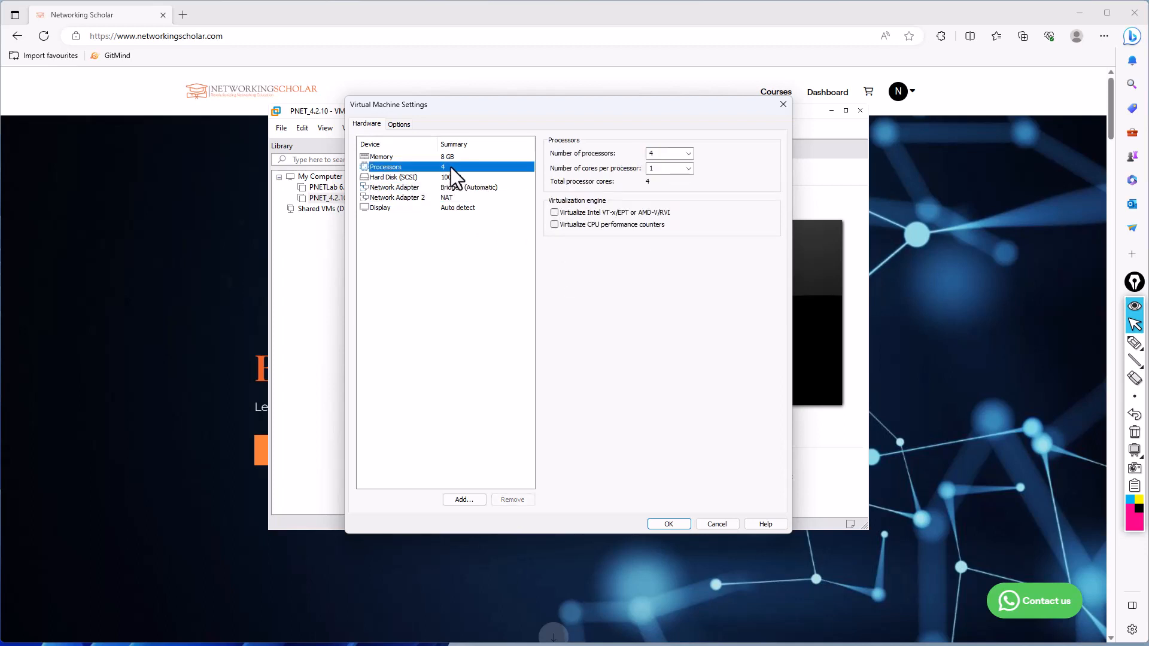
pyautogui.click(567, 213)
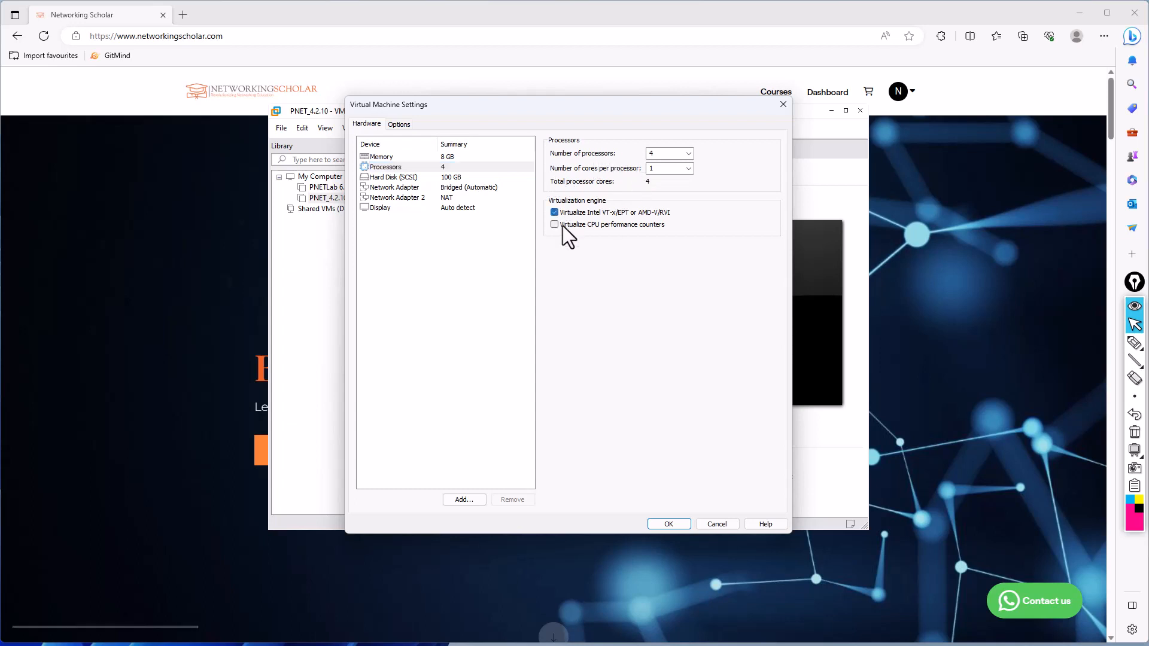
pyautogui.click(563, 225)
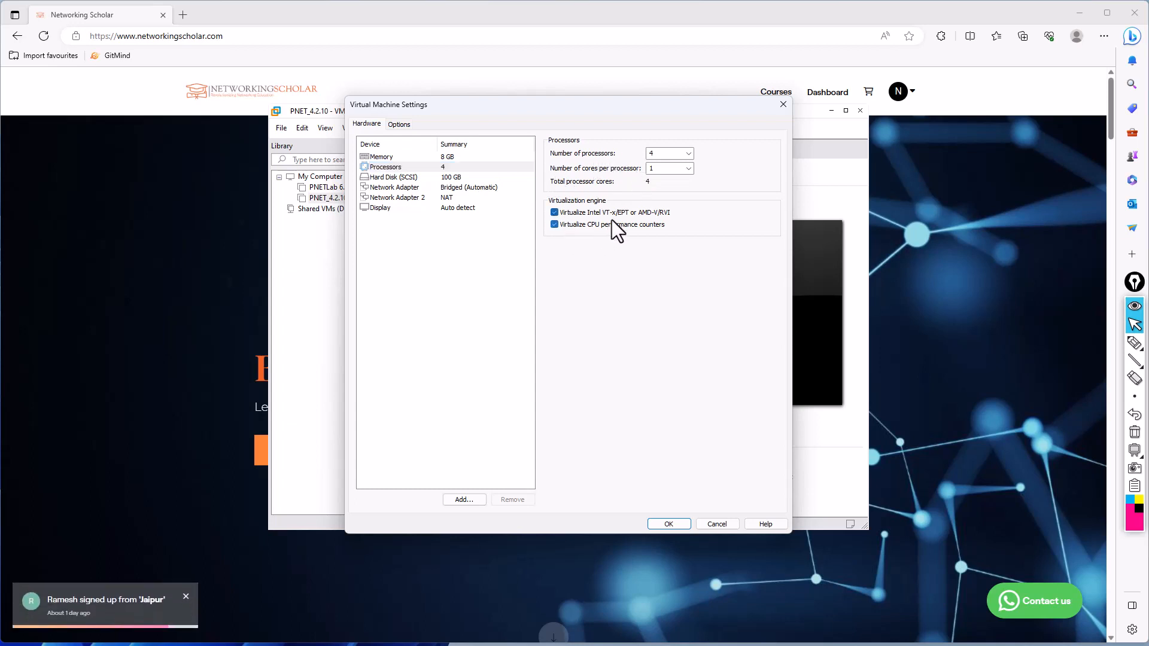
pyautogui.click(689, 153)
pyautogui.click(655, 189)
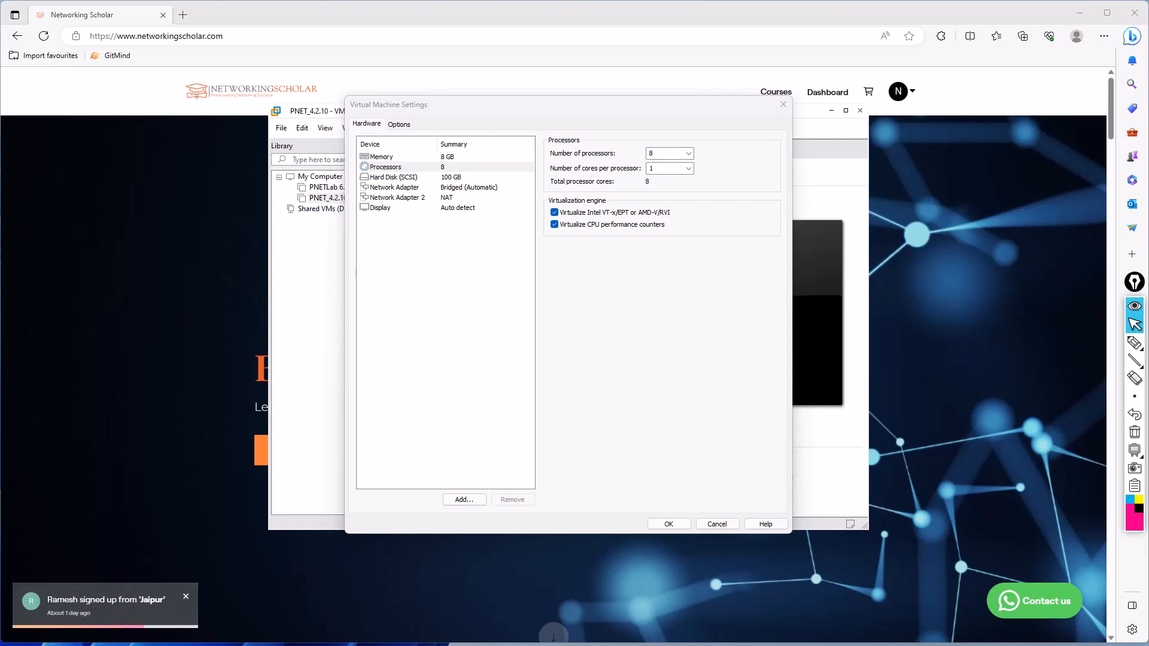
# - Check the host's core and logical processor counts on Task Manager's CPU performance page, and minimize Task Manager
pyautogui.moveTo(0, 138); pyautogui.dragTo(274, 54)
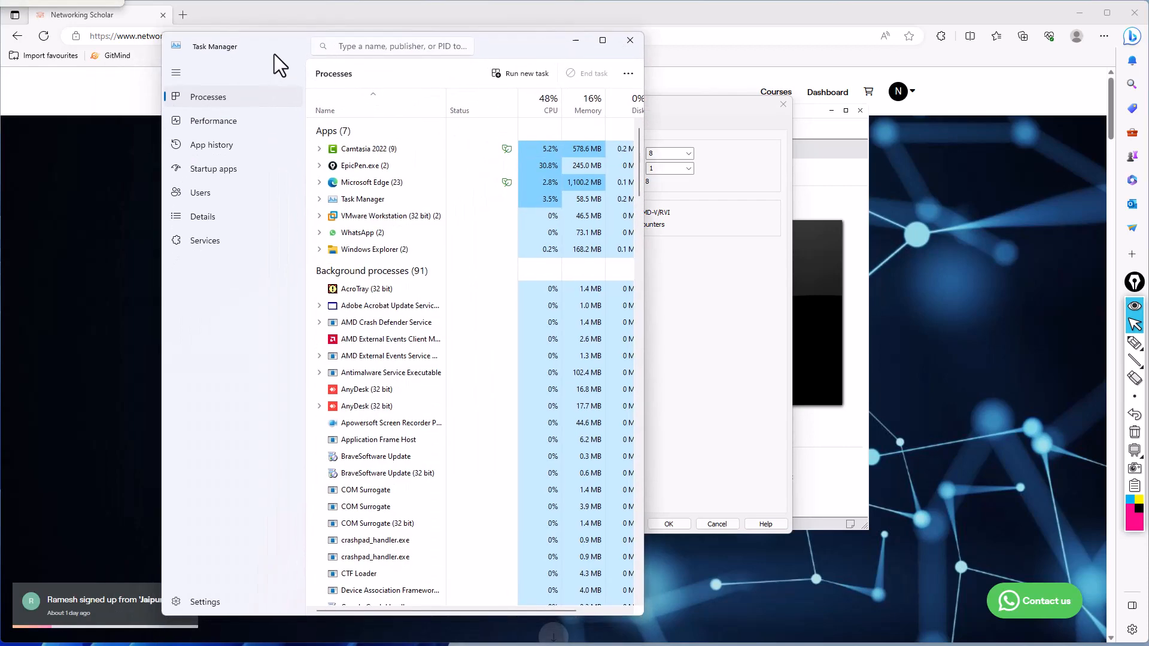
pyautogui.click(195, 112)
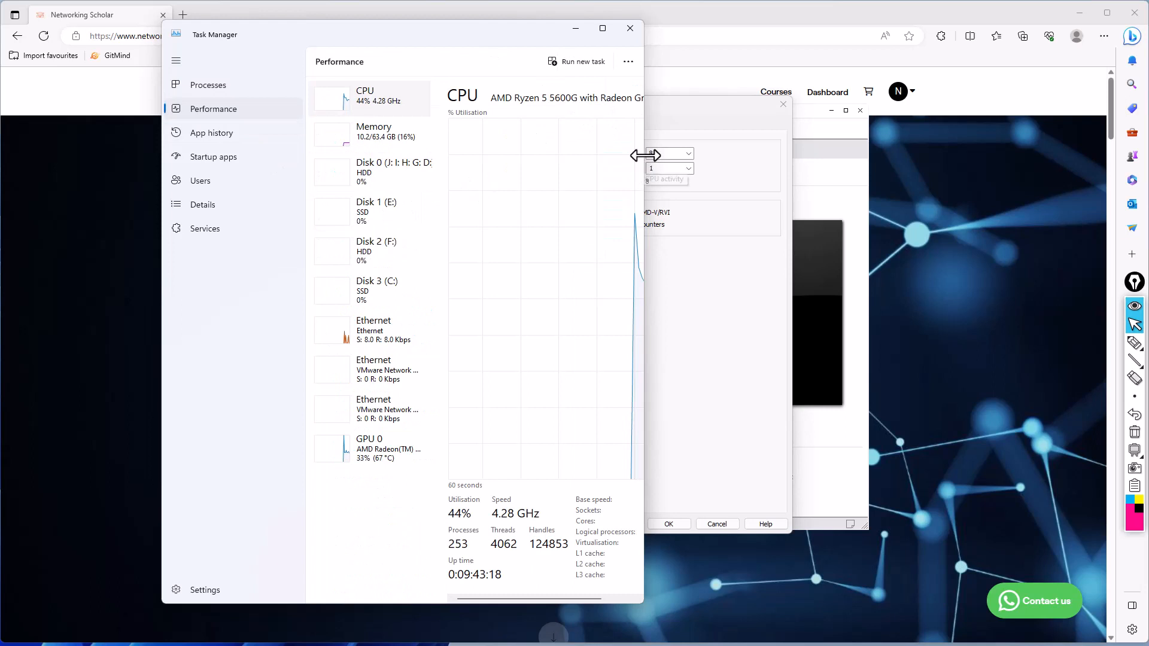
pyautogui.moveTo(649, 154); pyautogui.dragTo(898, 152)
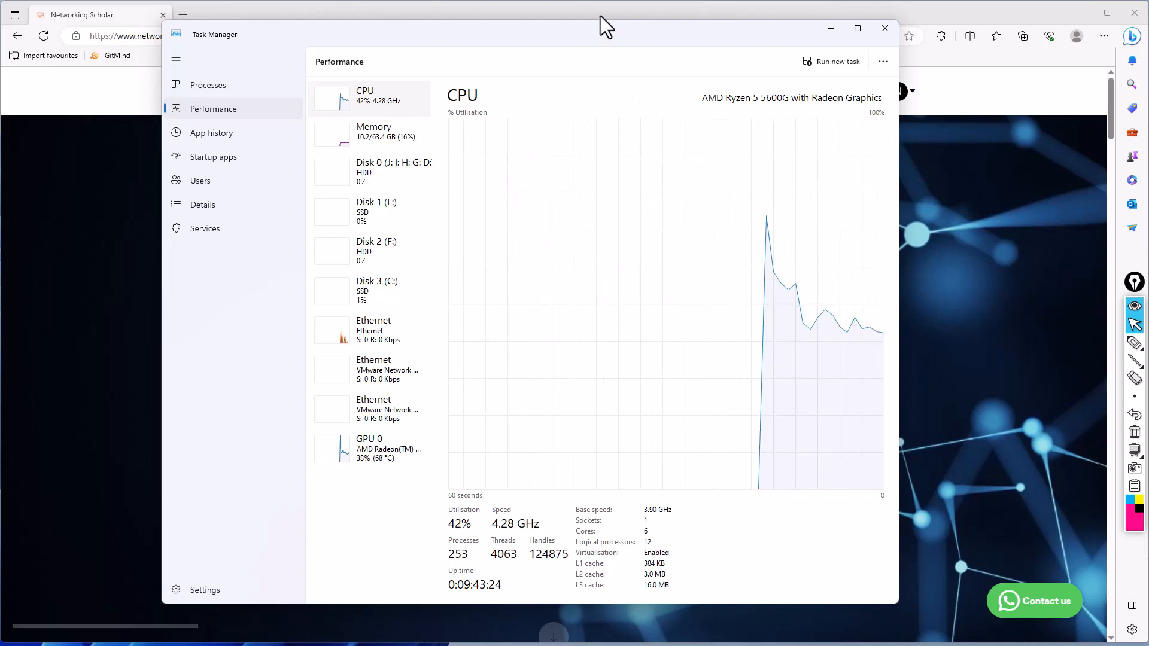
pyautogui.moveTo(595, 33); pyautogui.dragTo(594, 42)
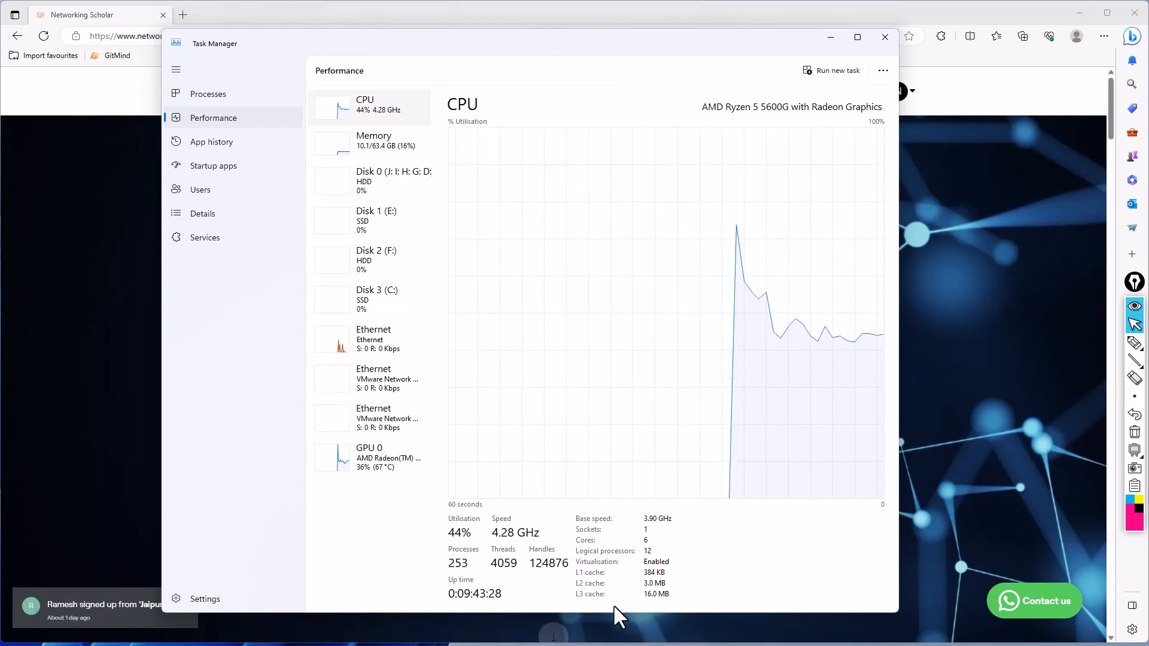
pyautogui.moveTo(613, 611); pyautogui.dragTo(584, 449)
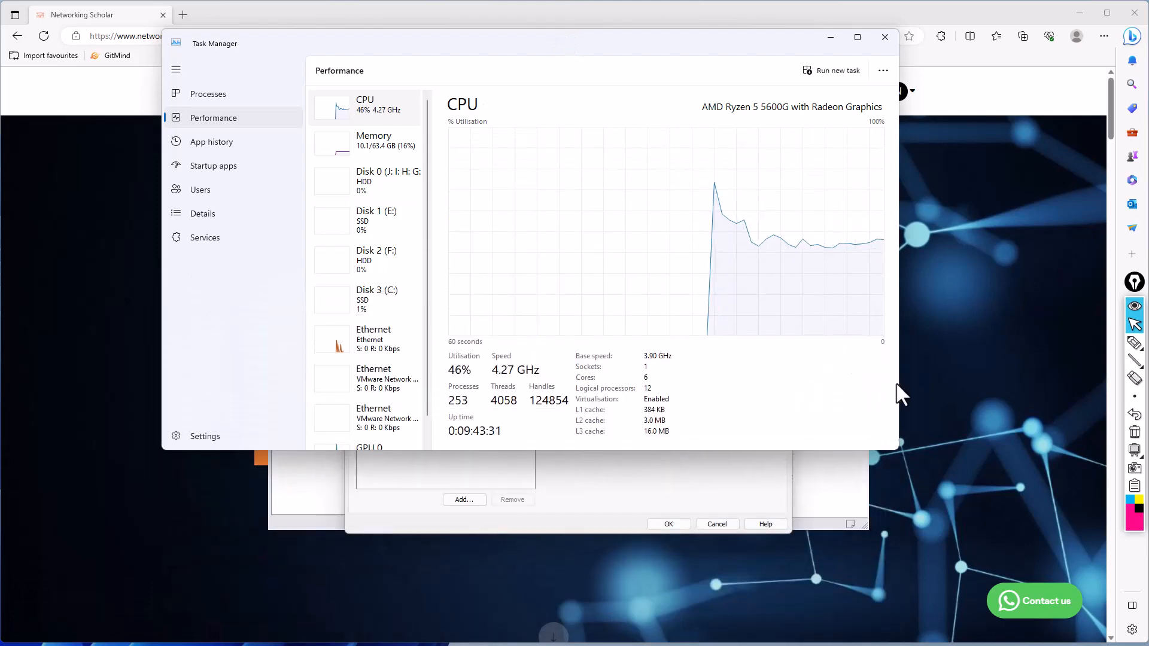
pyautogui.click(829, 38)
# - Check the host's memory on Task Manager's performance page, set the virtual machine's memory to 16 GB (16384 MB), and save the settings
pyautogui.click(443, 157)
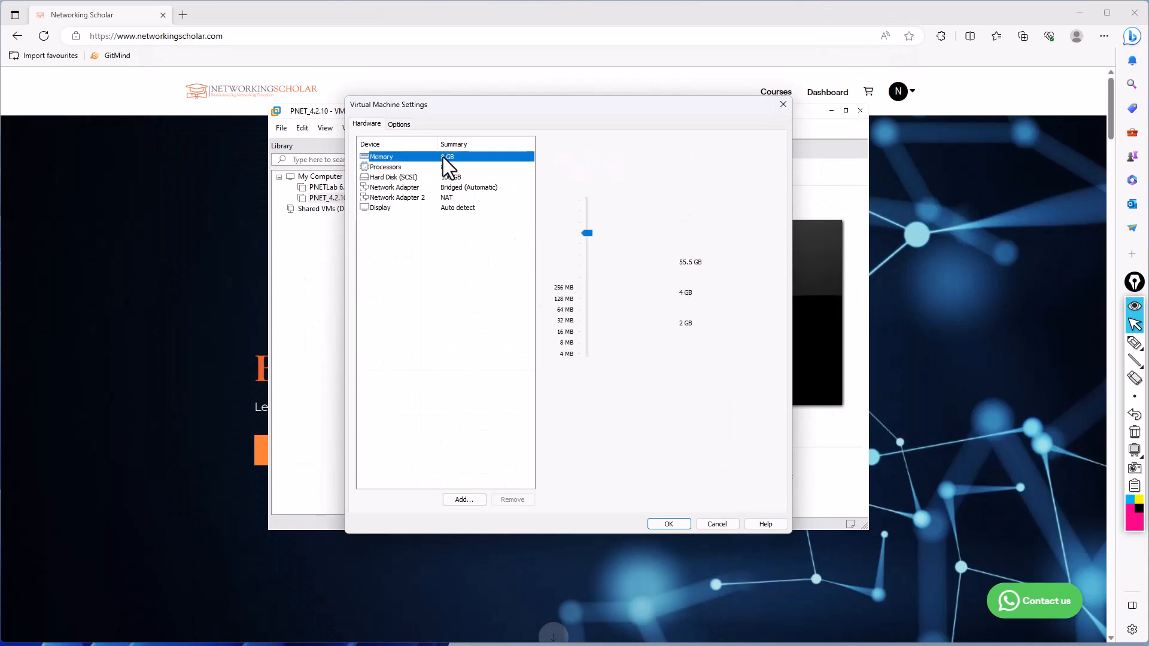
pyautogui.hotkey('alt', 'Tab')
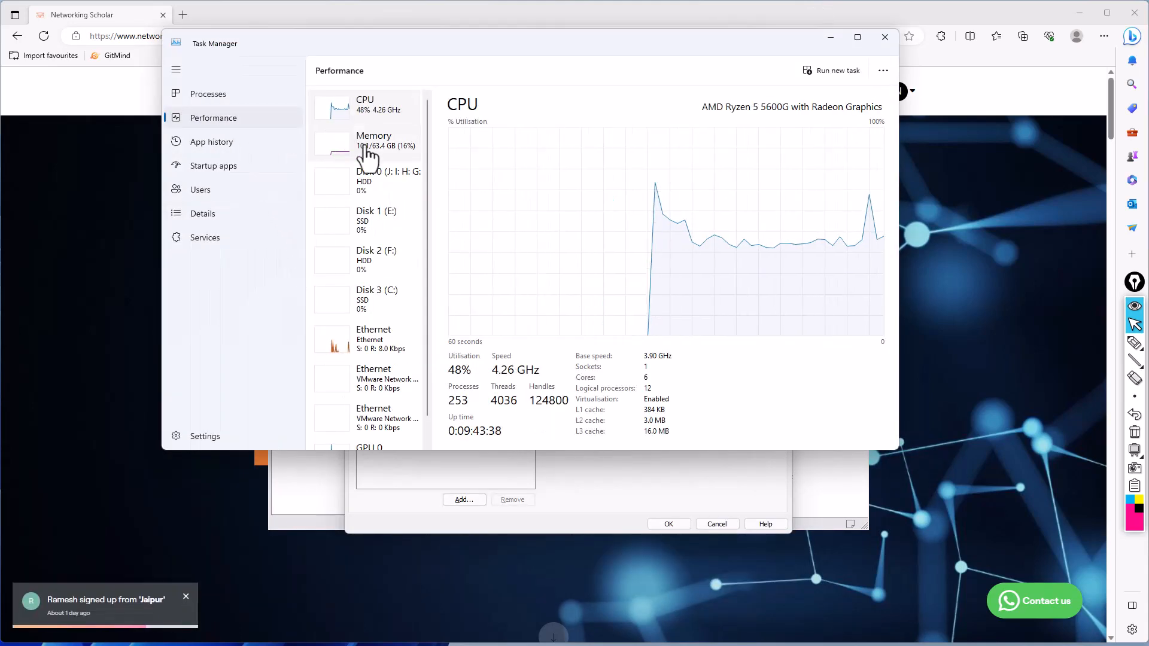
pyautogui.click(332, 149)
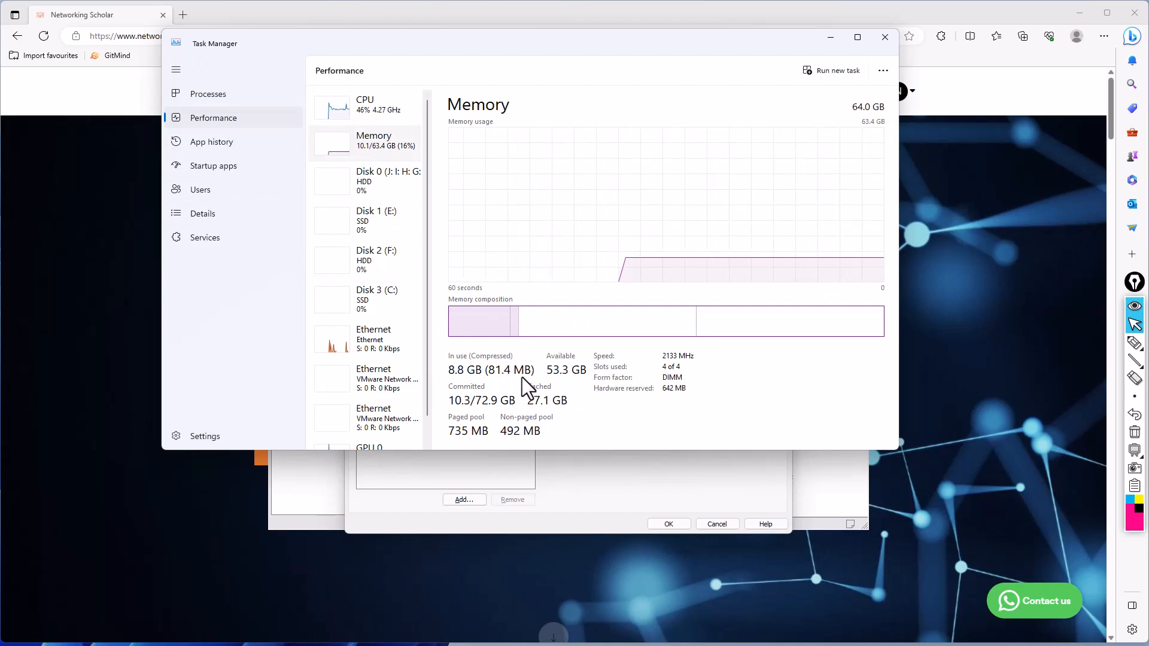
pyautogui.click(622, 468)
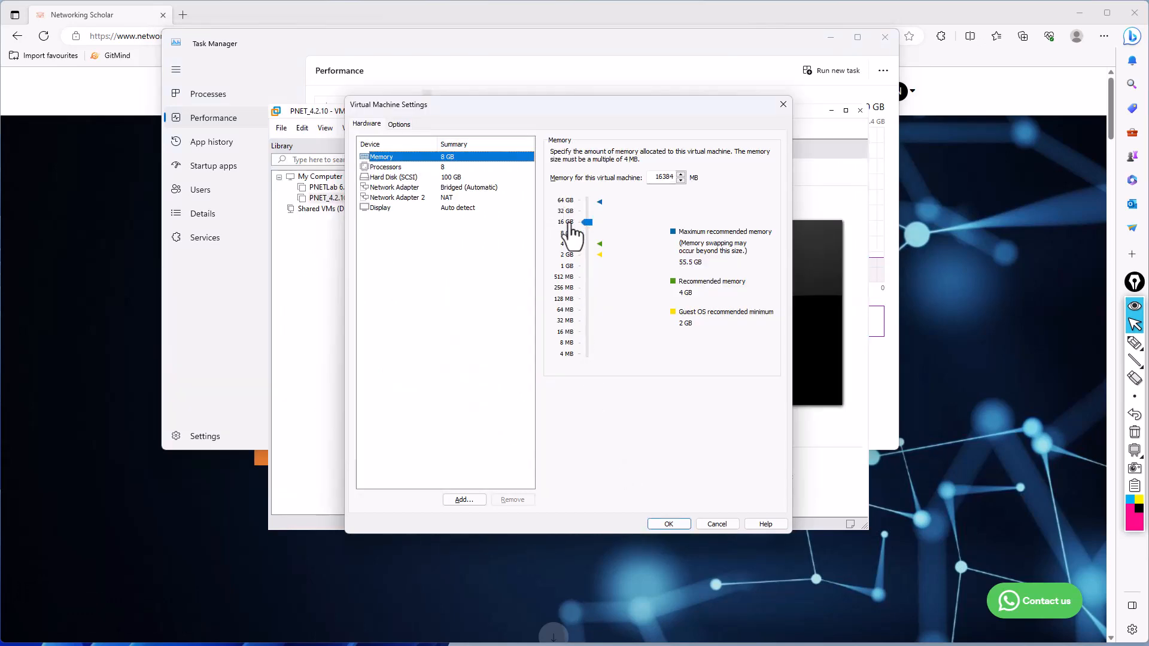
pyautogui.click(671, 523)
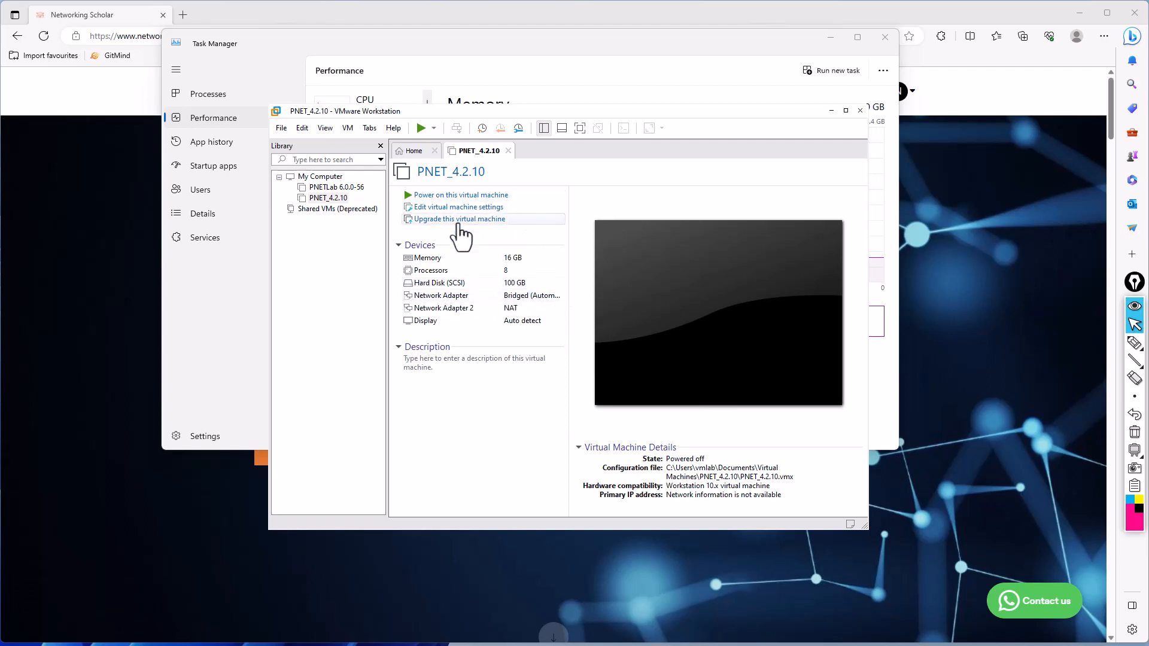
# - Power on the PNET_4.2.10 virtual machine, and tidy the workspace by closing the Library pane and minimizing Task Manager
pyautogui.click(470, 196)
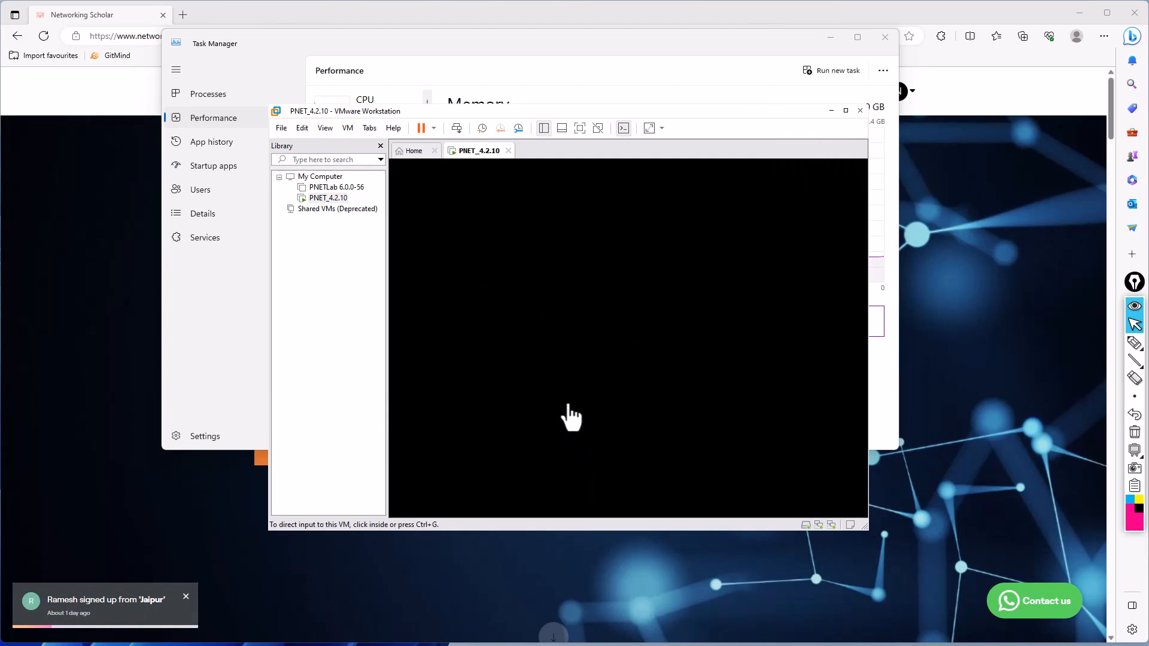
pyautogui.click(381, 146)
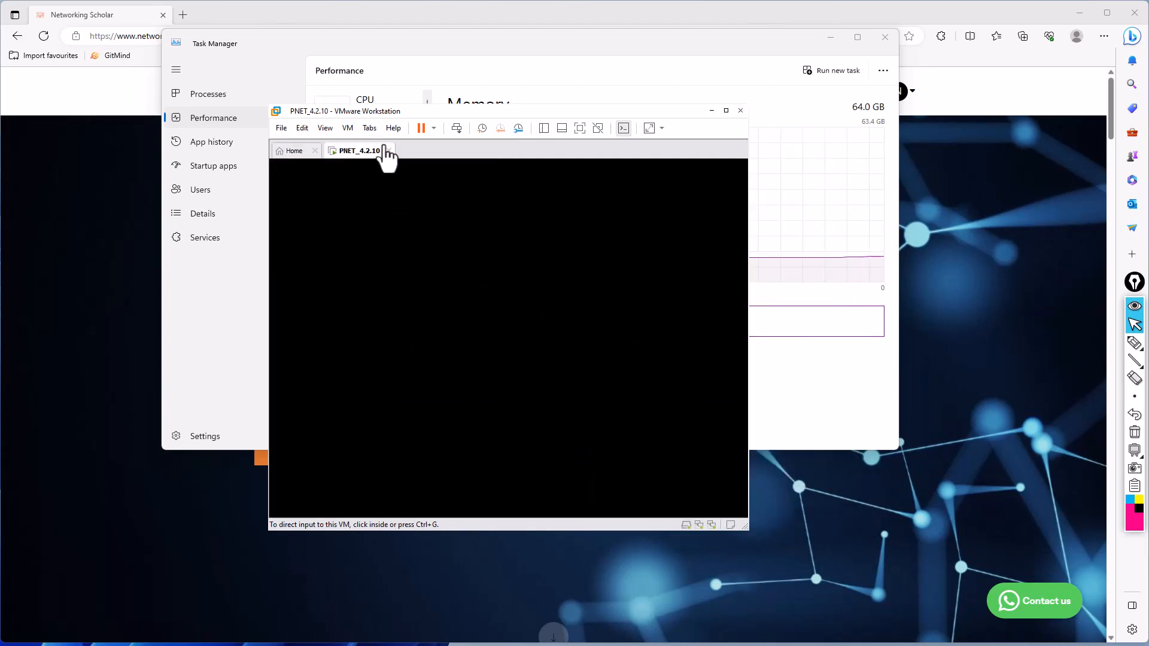
pyautogui.moveTo(410, 117); pyautogui.dragTo(411, 157)
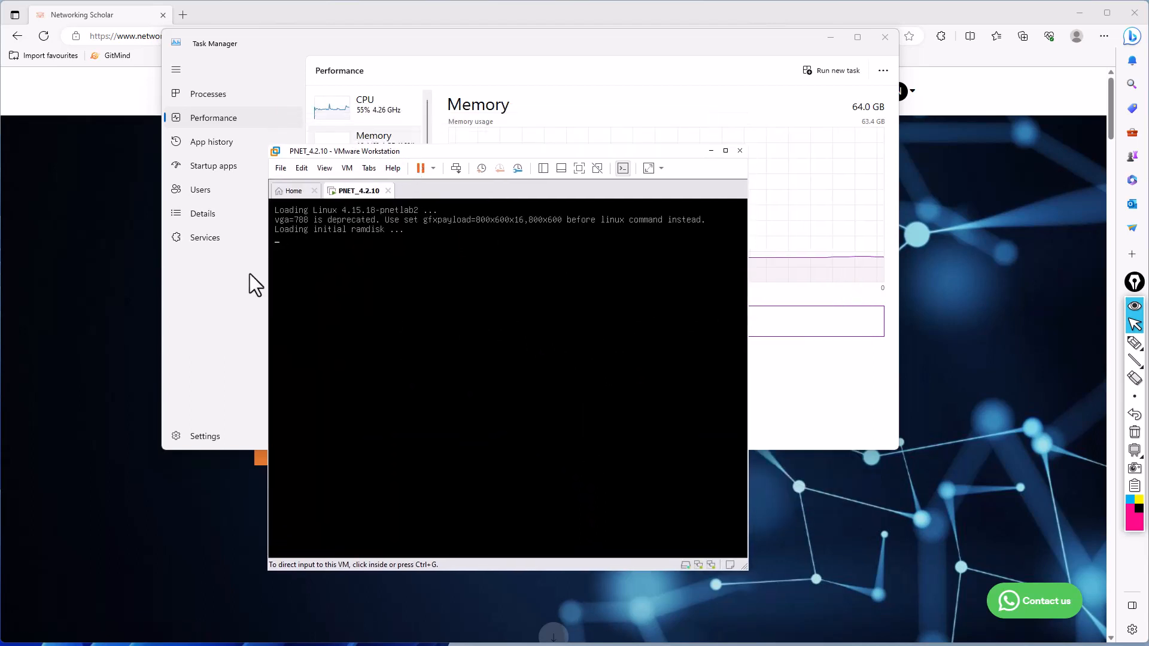
pyautogui.click(830, 38)
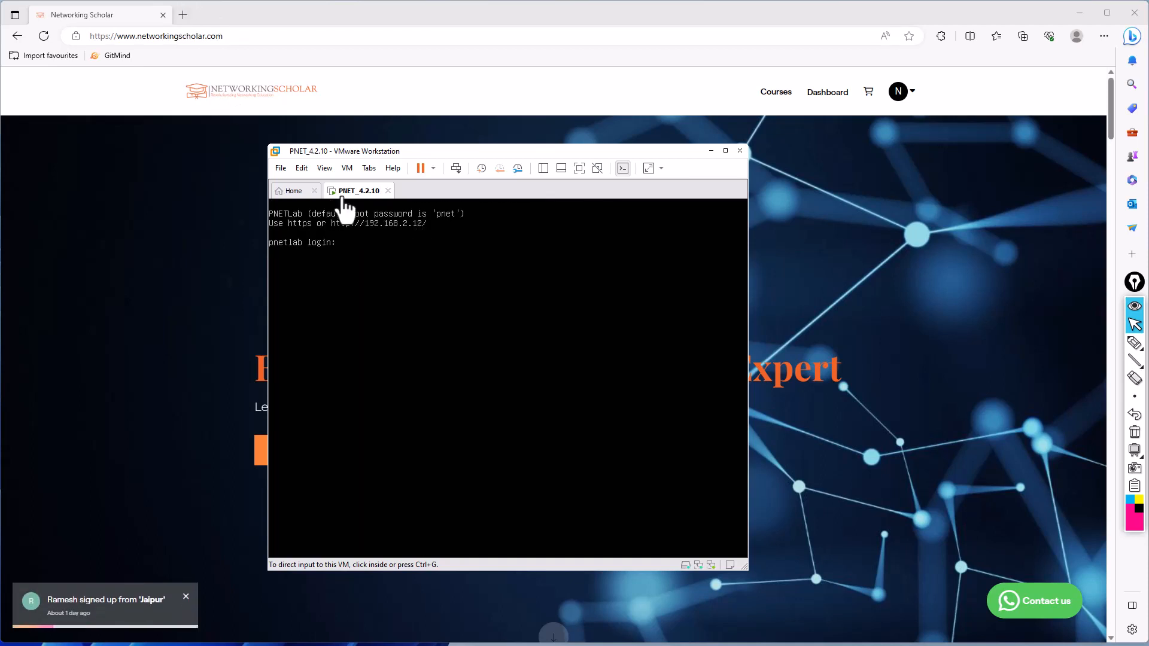
pyautogui.click(183, 15)
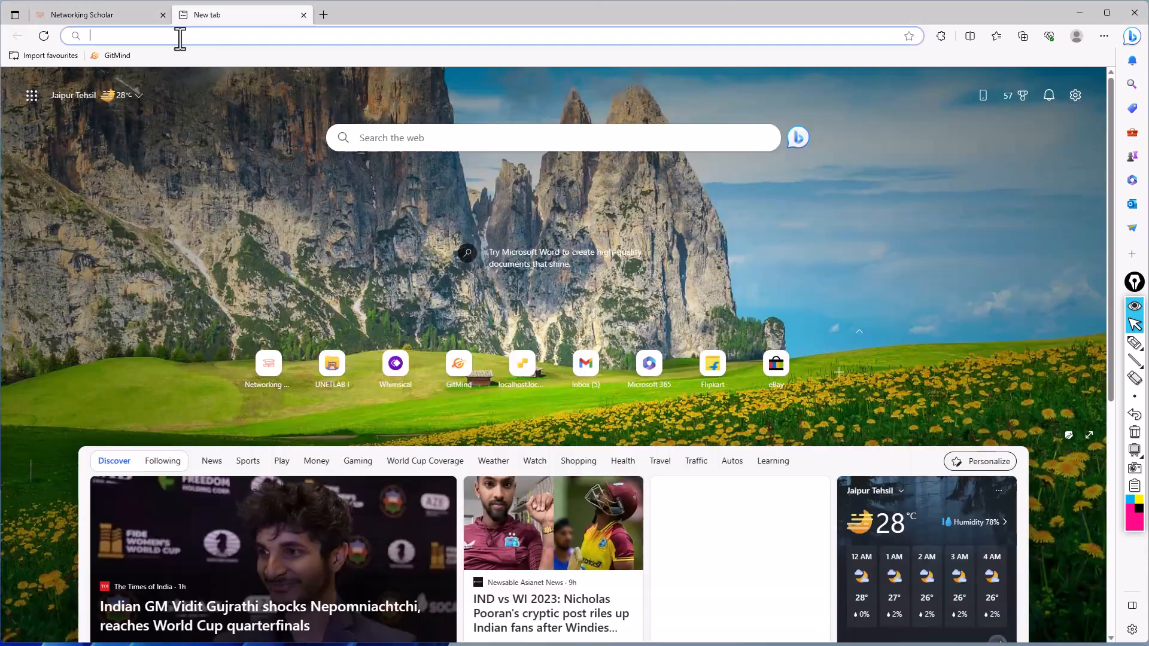
pyautogui.write('htt')
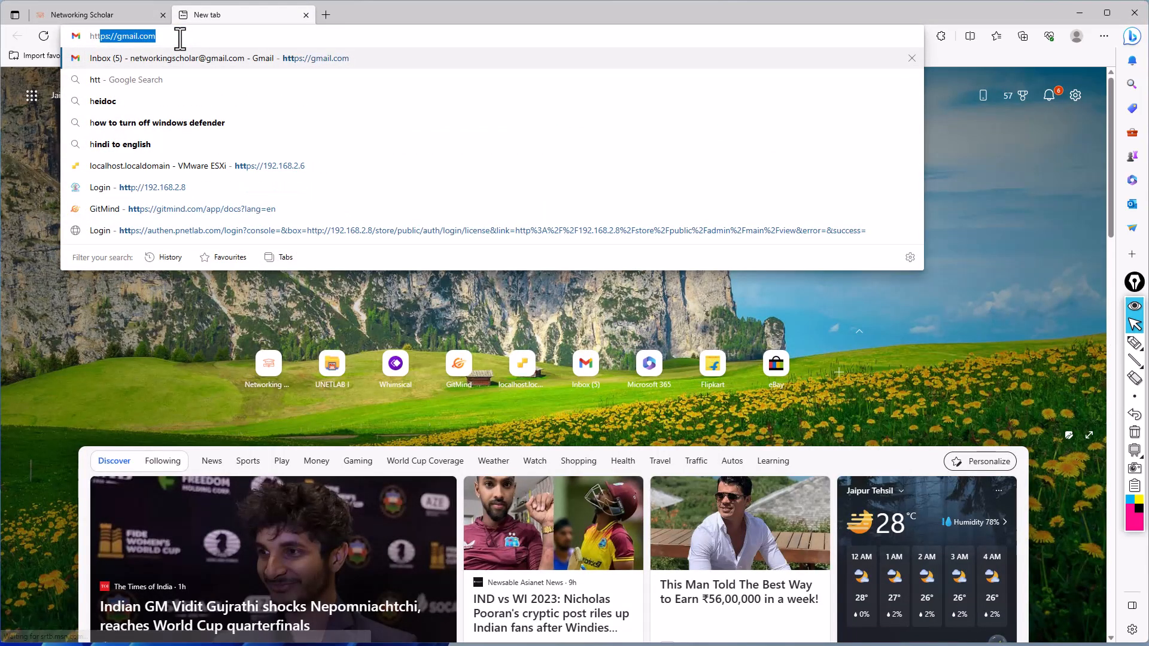
pyautogui.write('ps:')
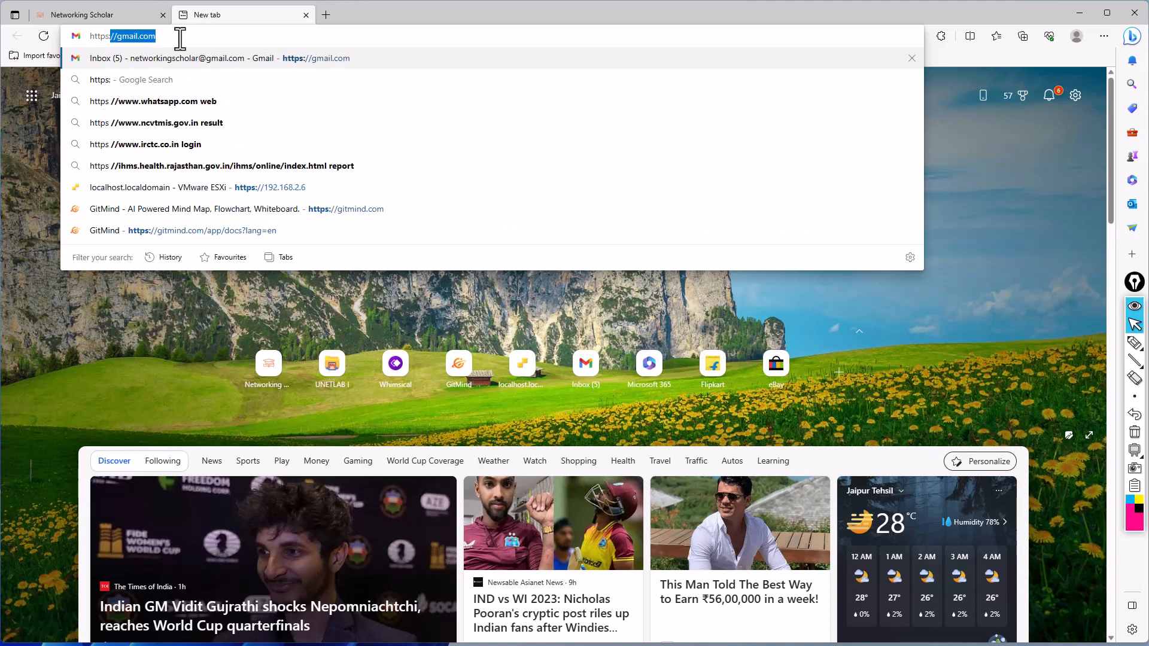
pyautogui.press('BackSpace')
pyautogui.press('BackSpace')
pyautogui.press('BackSpace')
pyautogui.write('://')
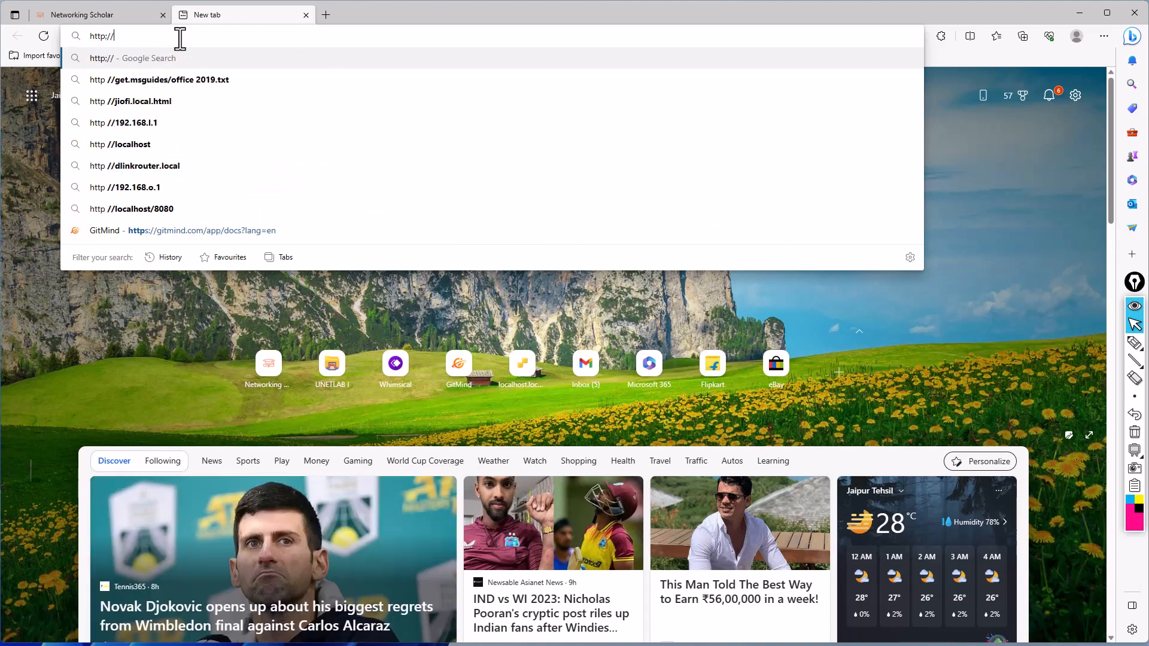
pyautogui.write('192.168.2.')
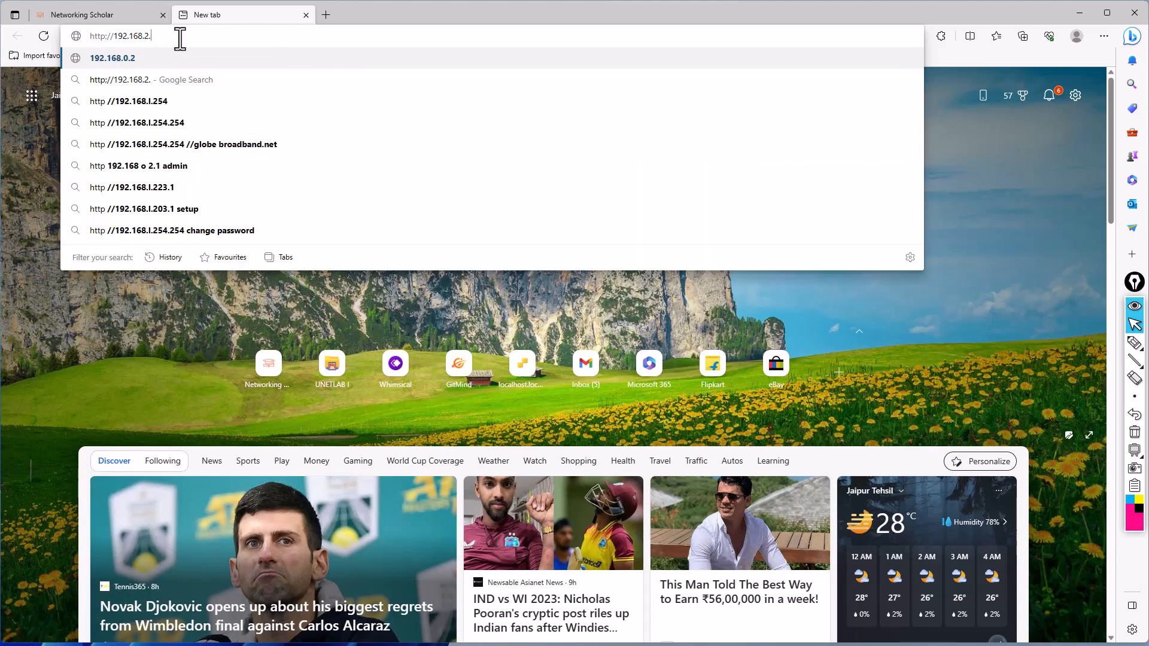
pyautogui.write('12')
pyautogui.press('Return')
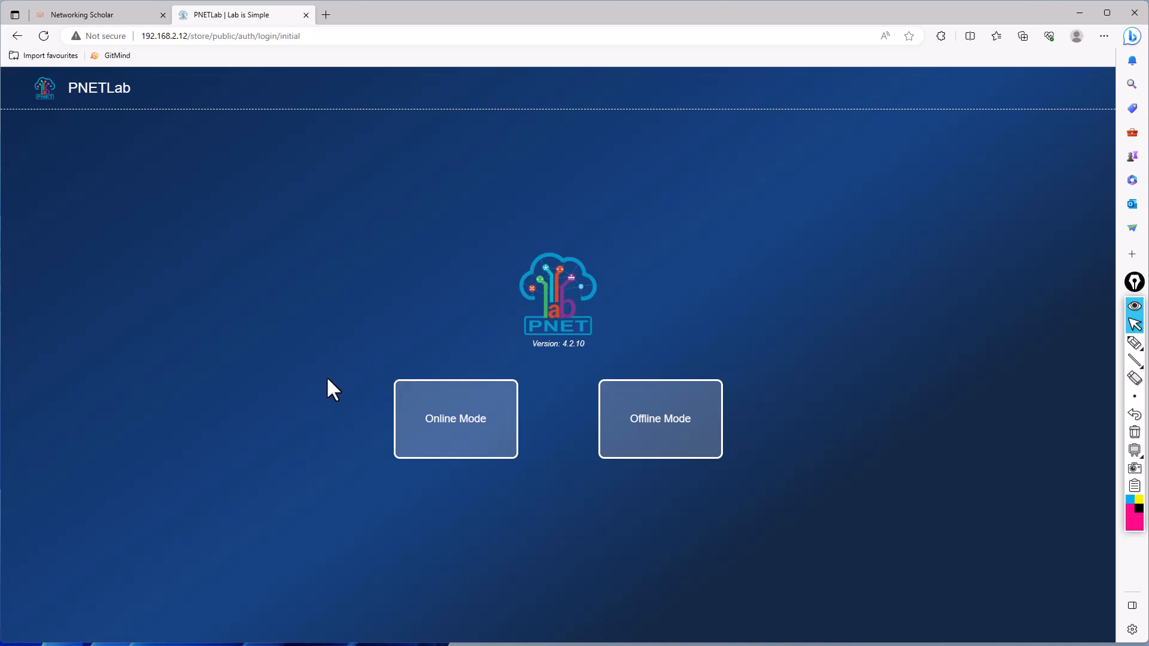
# - Choose Online Mode and log in to PNETLab with the saved account credentials, Console mode and the captcha text
pyautogui.click(488, 401)
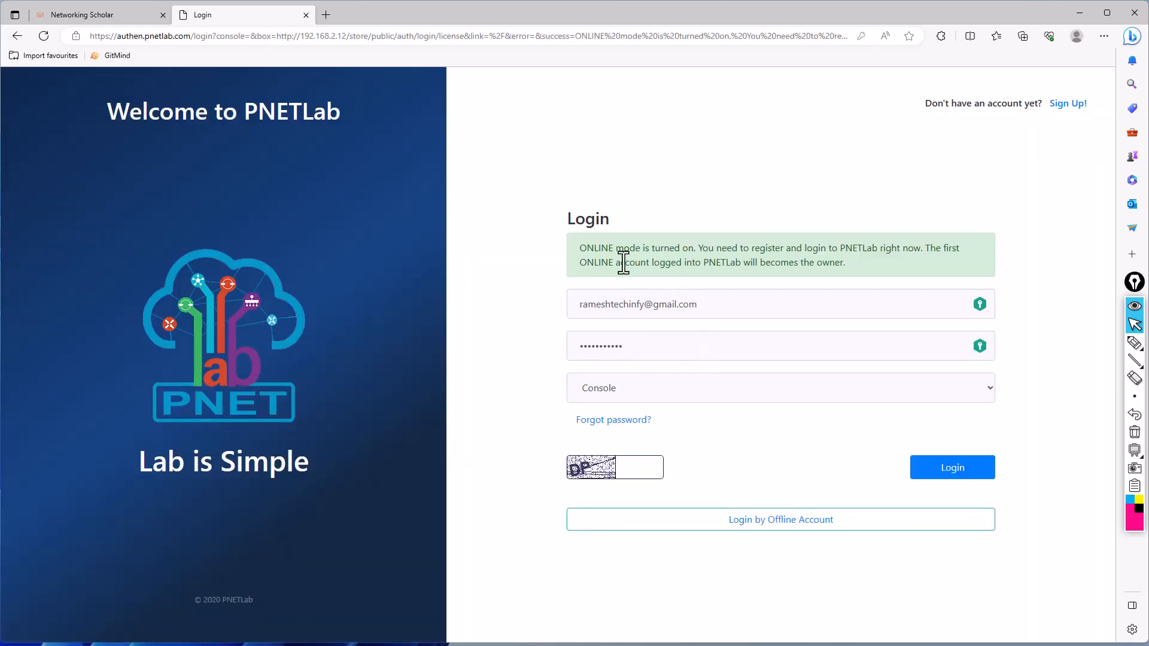
pyautogui.click(637, 467)
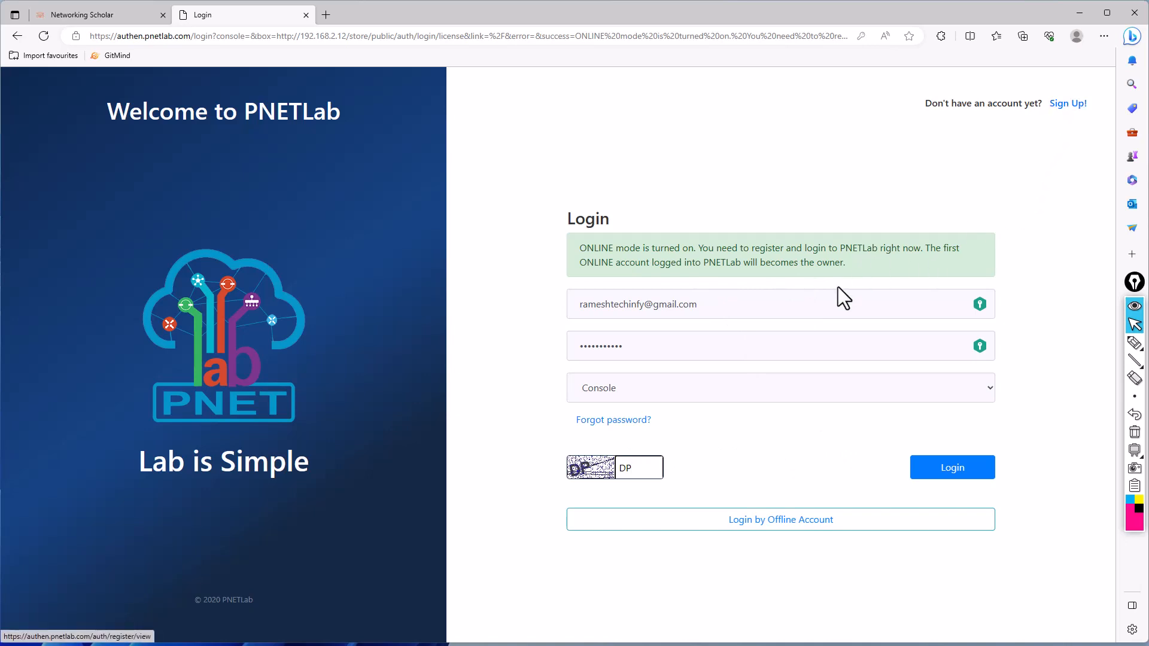
pyautogui.click(942, 468)
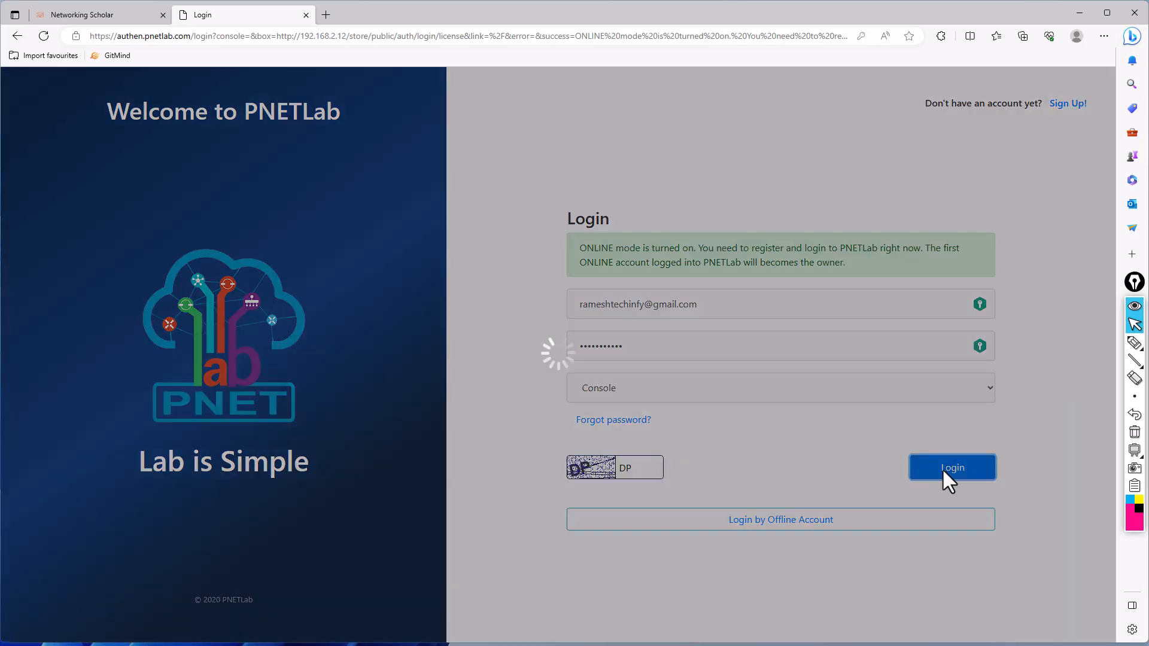
pyautogui.click(412, 317)
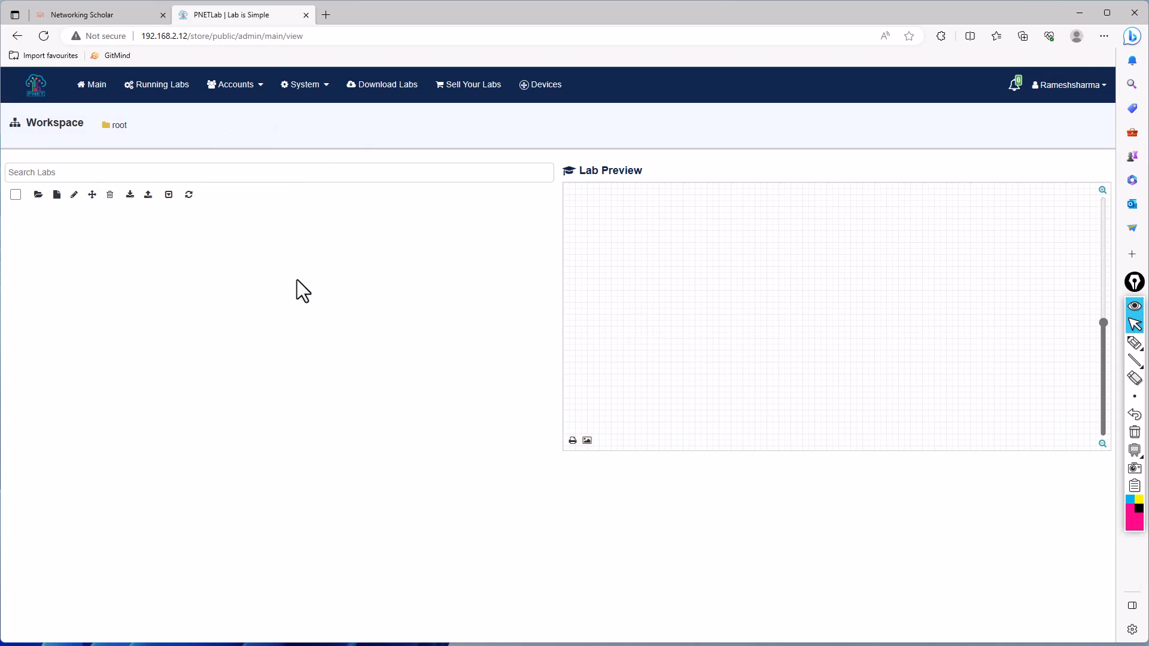
# - Open the account's profile page from the PNETLab workspace and look through its information sections
pyautogui.click(1057, 85)
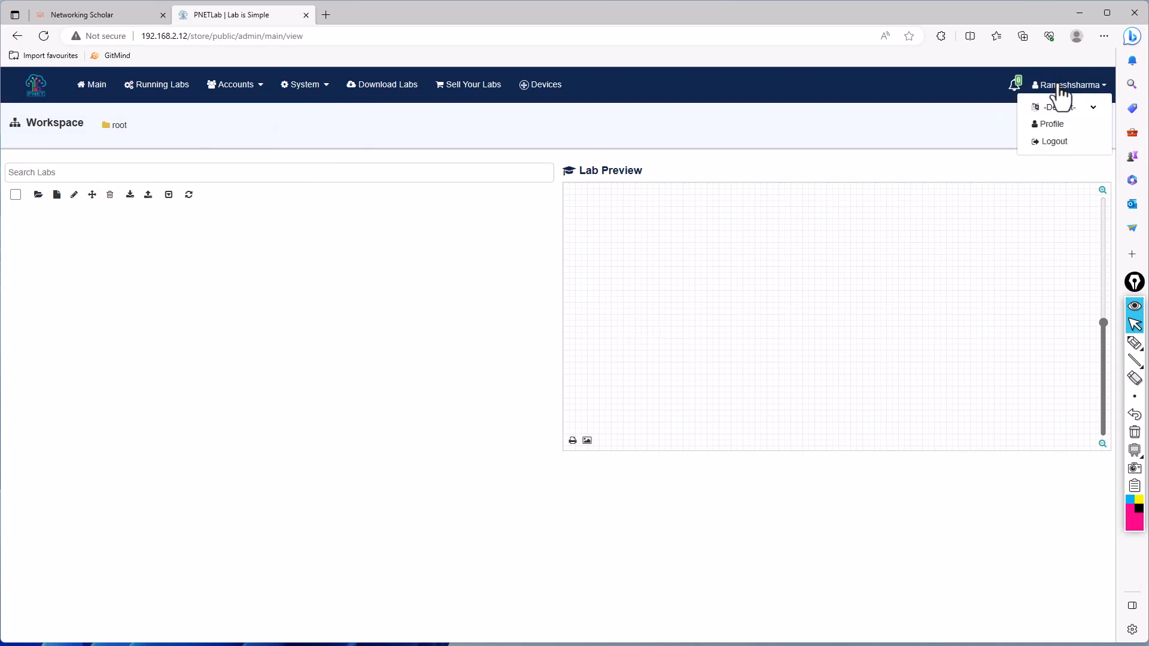
pyautogui.click(1055, 134)
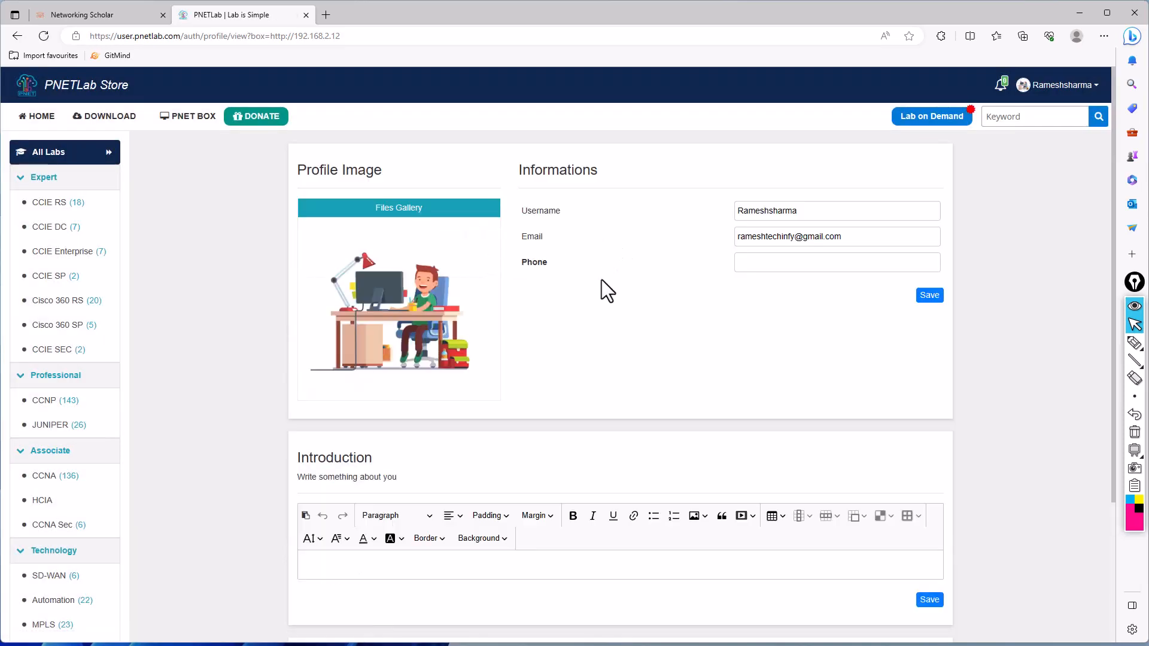
pyautogui.scroll(-3, 634, 430)
pyautogui.scroll(3, 633, 419)
# - Open the account's Accounts page in the PNETLab Store, and review its Accounts, Boxs and License listings
pyautogui.click(1042, 92)
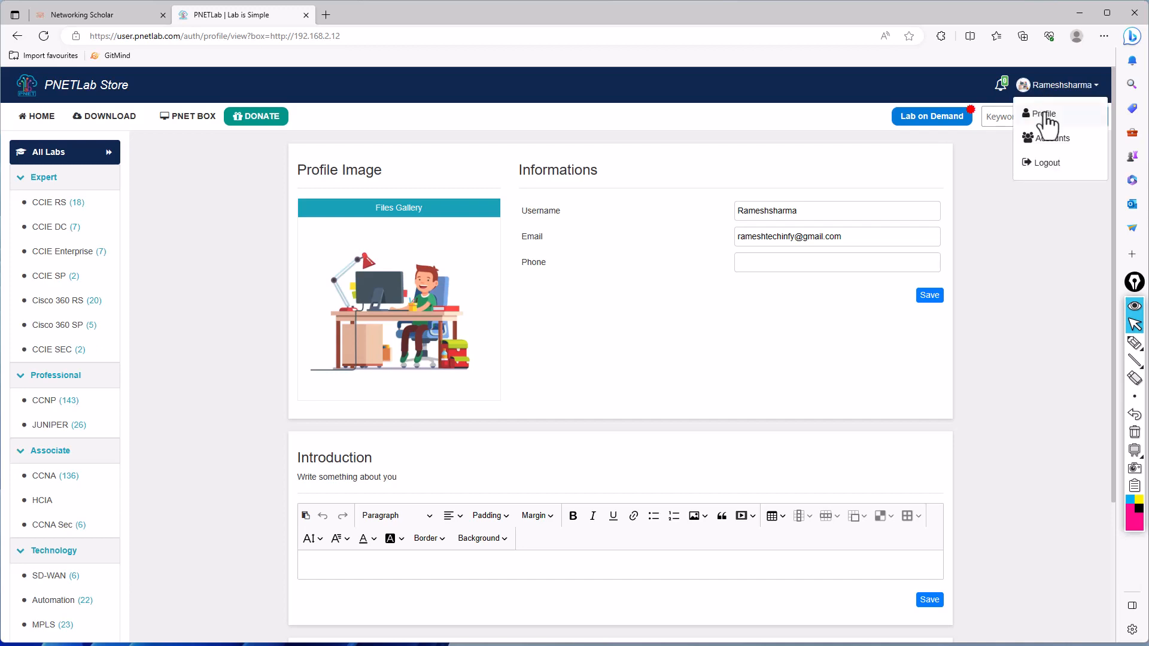
pyautogui.click(1048, 144)
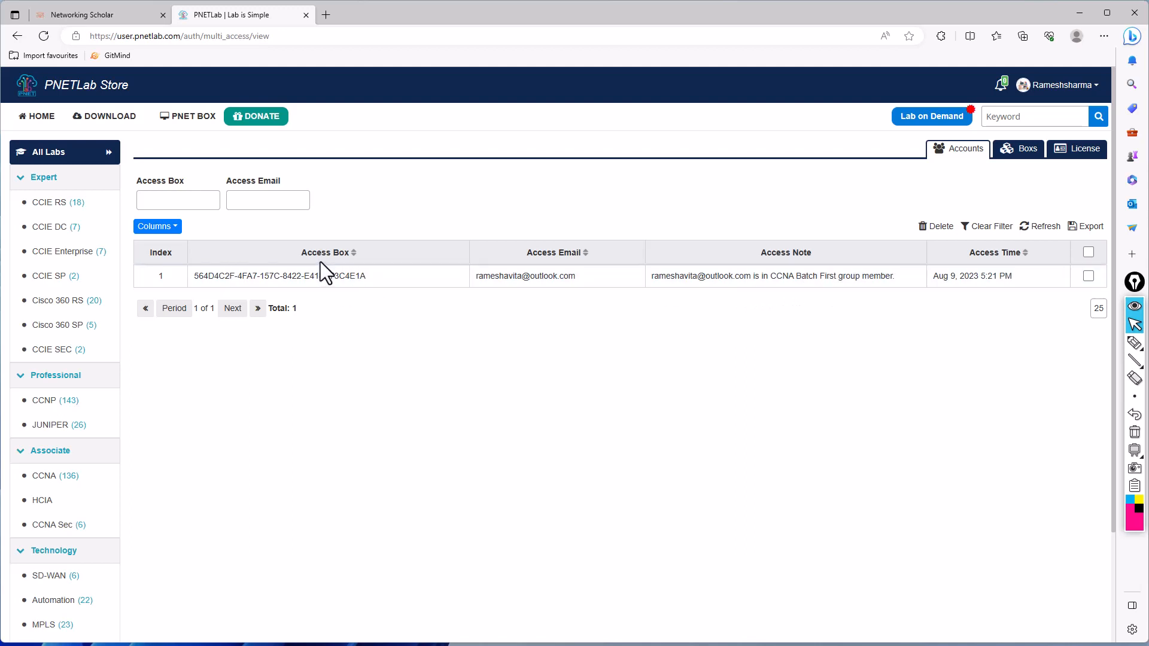
pyautogui.moveTo(380, 272); pyautogui.dragTo(210, 269)
pyautogui.click(1026, 157)
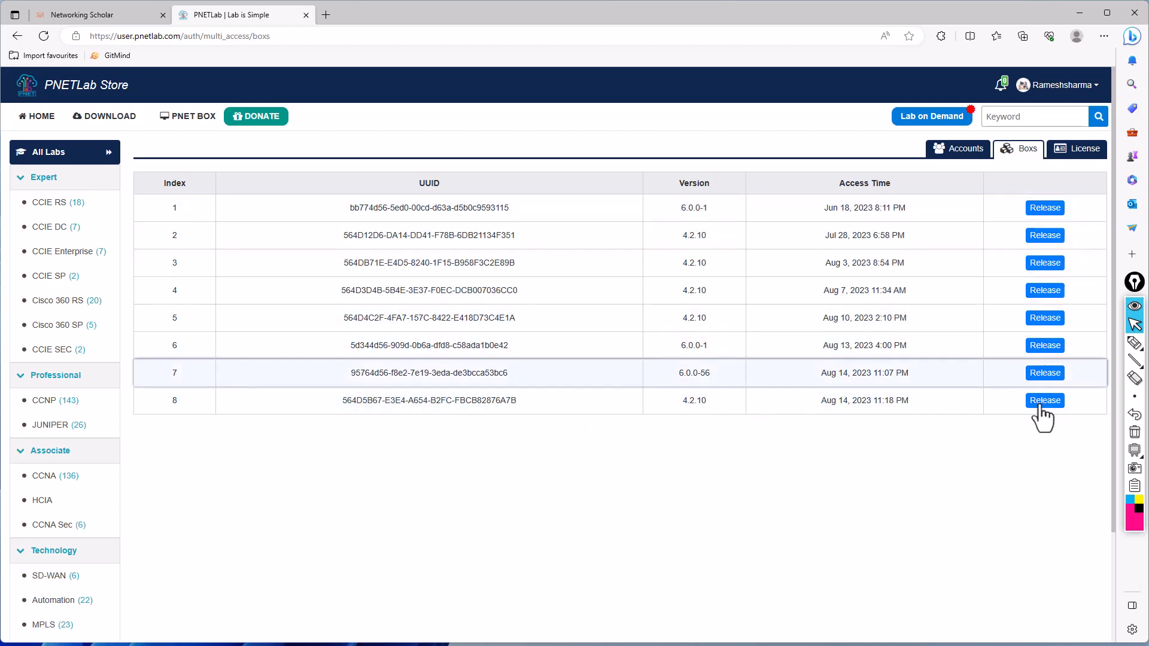
pyautogui.click(1079, 157)
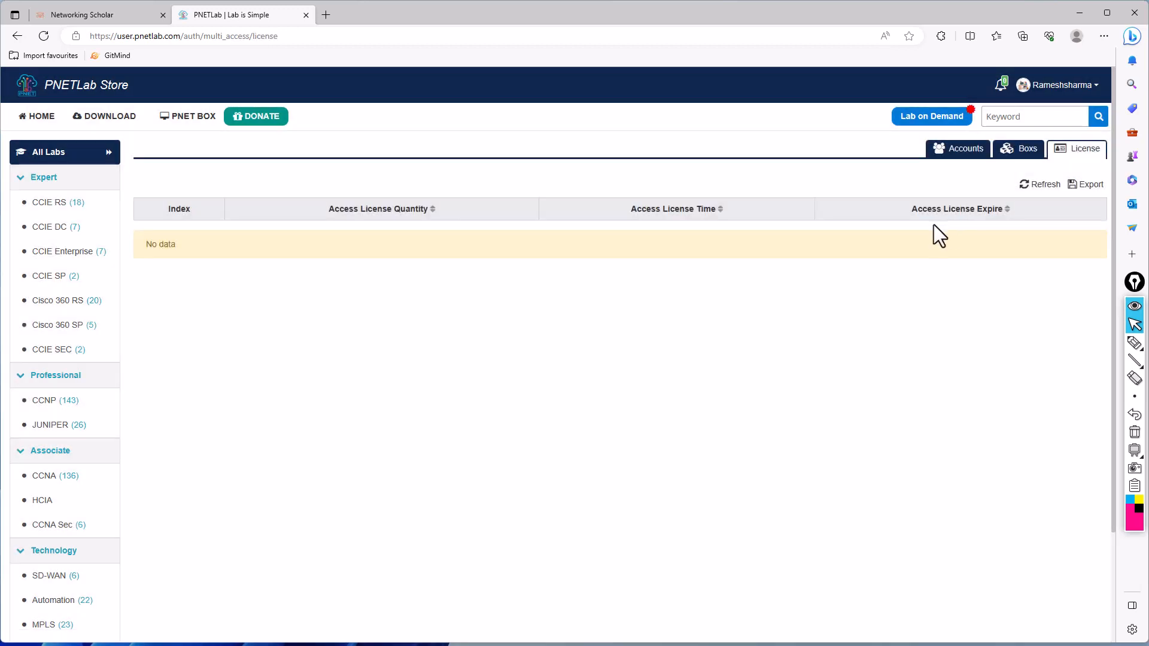
# - Return to the Boxs list and compare the PNETLab versions of the registered boxes
pyautogui.click(1038, 156)
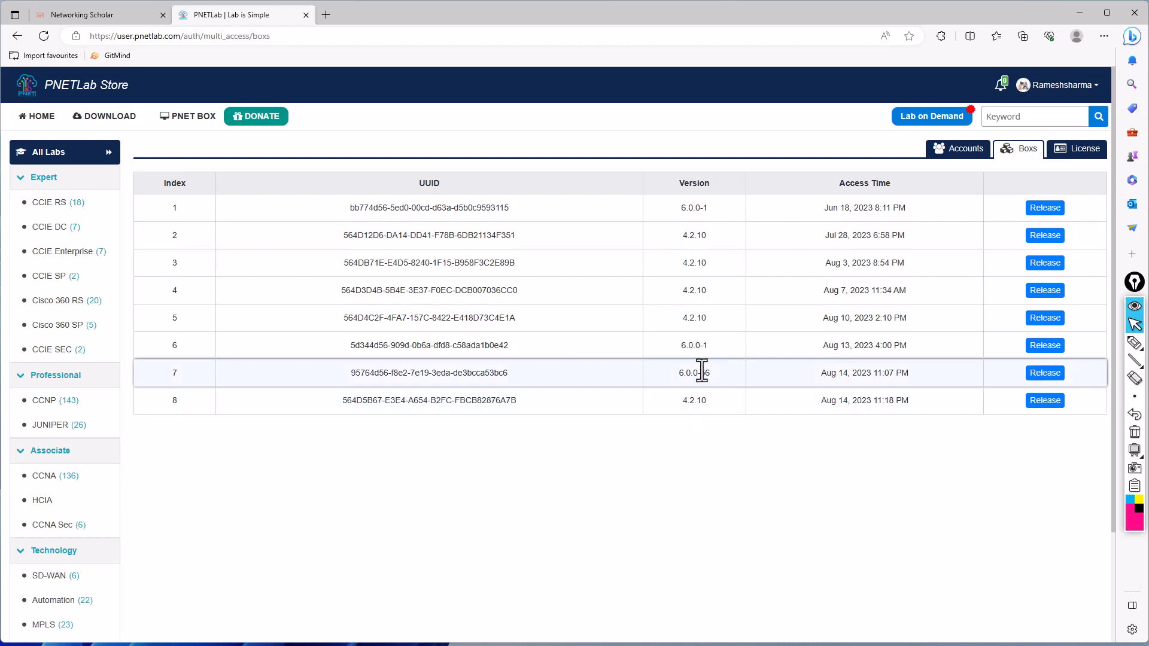
pyautogui.moveTo(679, 373); pyautogui.dragTo(711, 373)
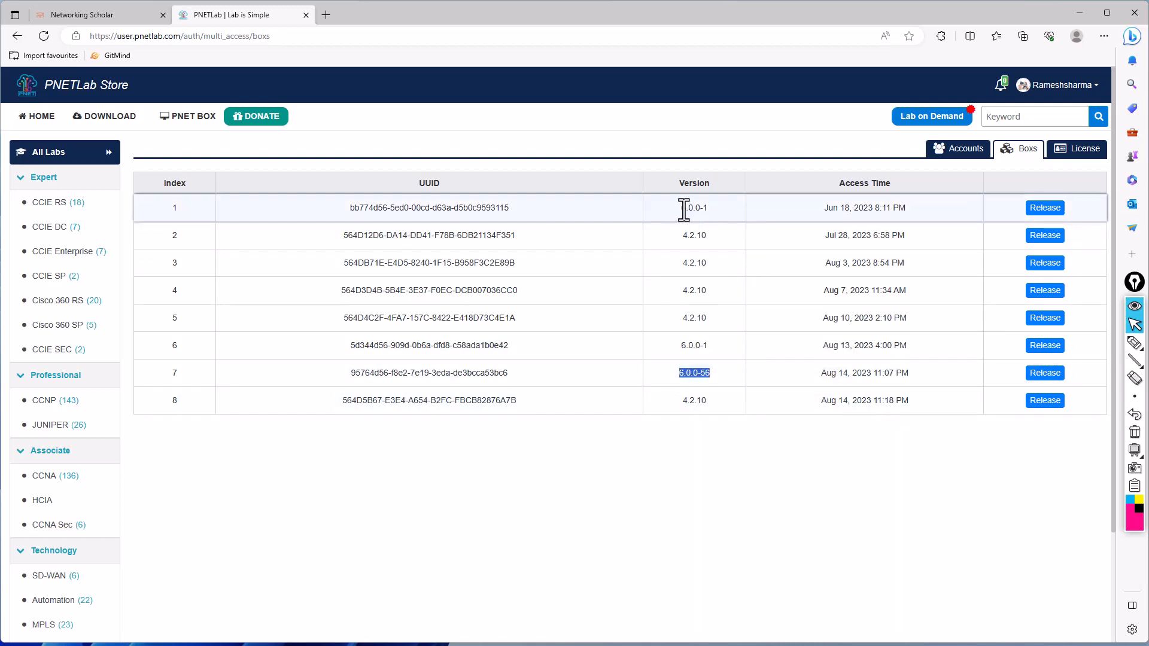
pyautogui.moveTo(683, 205); pyautogui.dragTo(710, 206)
pyautogui.moveTo(713, 375); pyautogui.dragTo(679, 345)
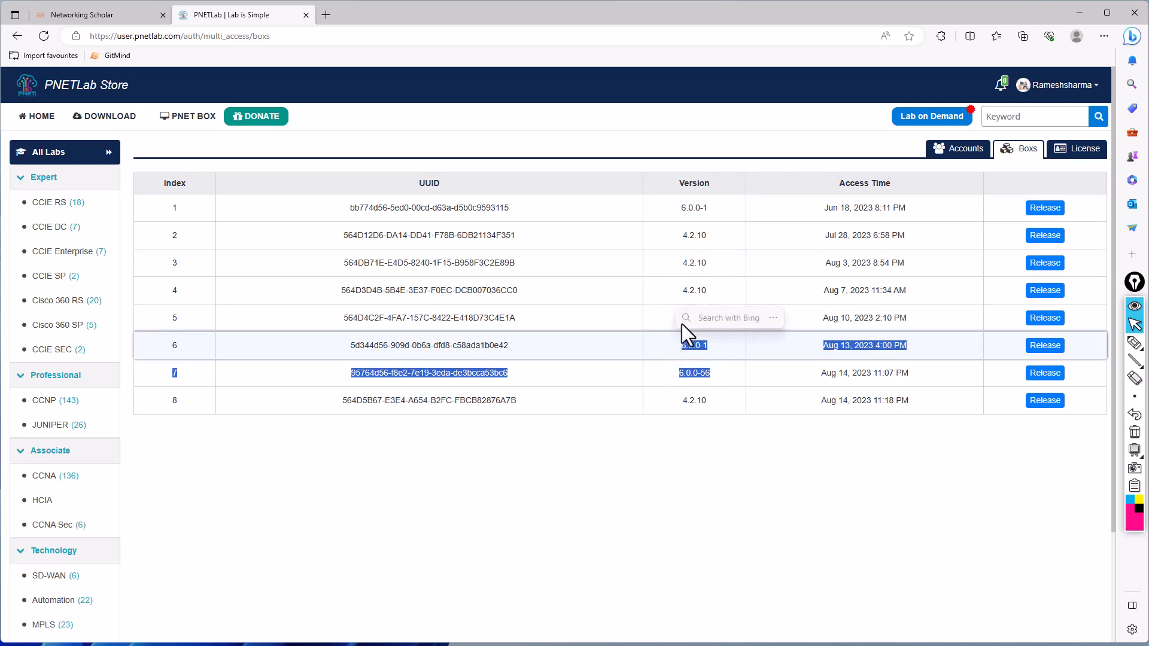
pyautogui.click(730, 448)
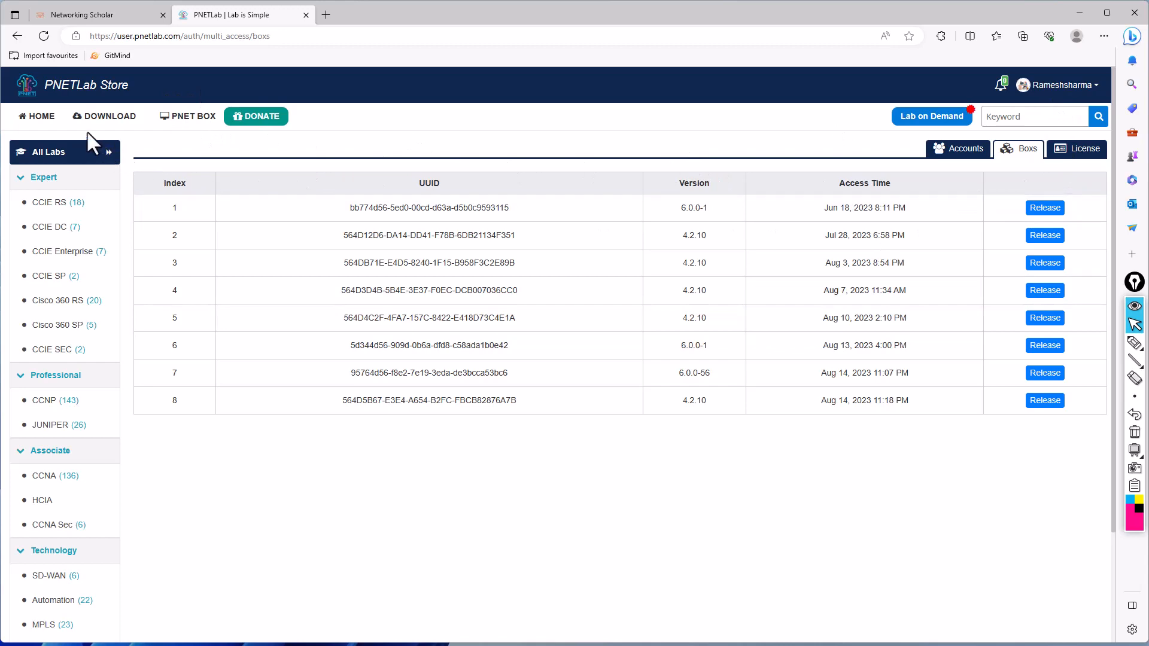
# - View the PNETLab Store's home and download pages, and return to the PNETLab workspace at 192.168.2.12
pyautogui.click(27, 117)
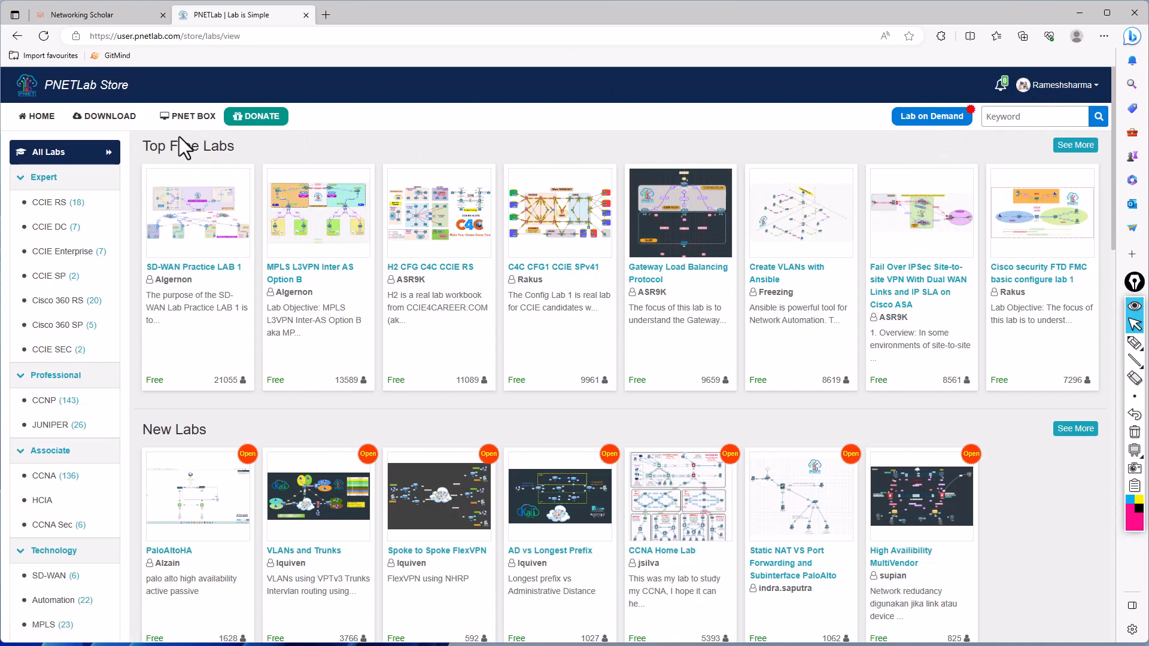
pyautogui.click(103, 119)
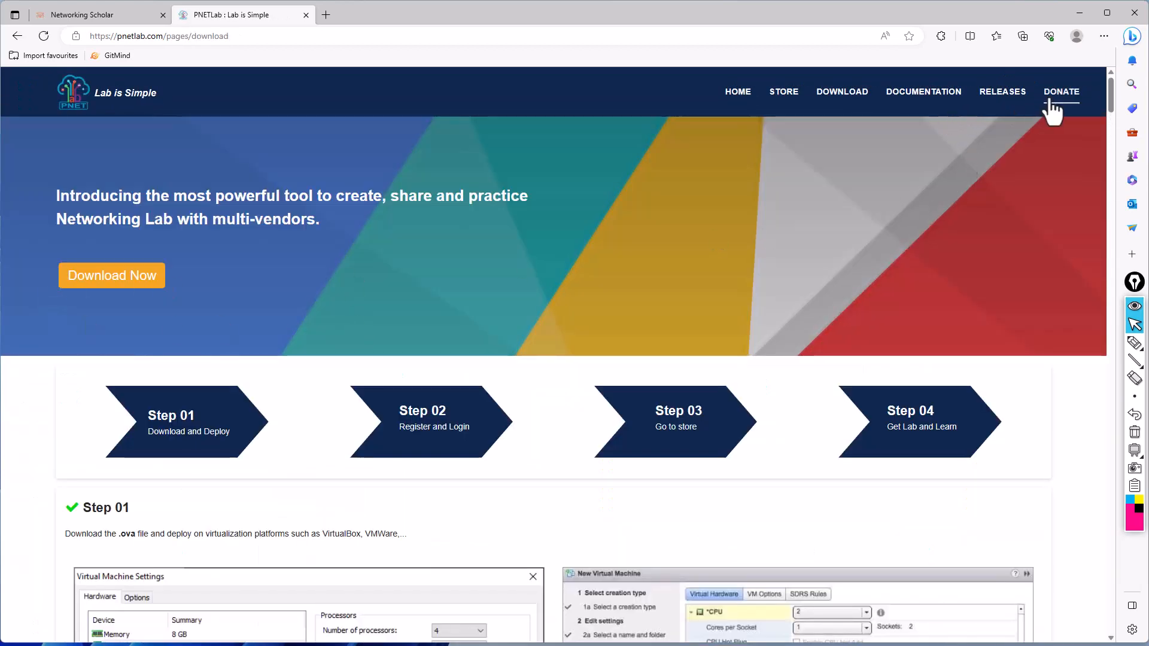
pyautogui.click(305, 37)
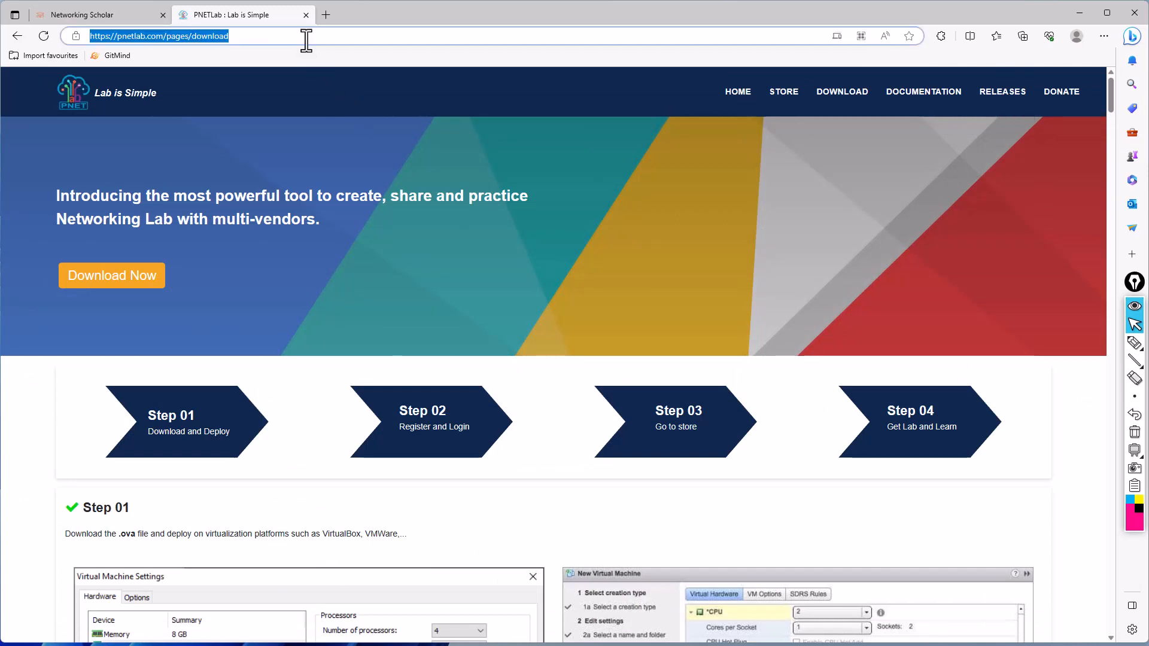
pyautogui.write('19')
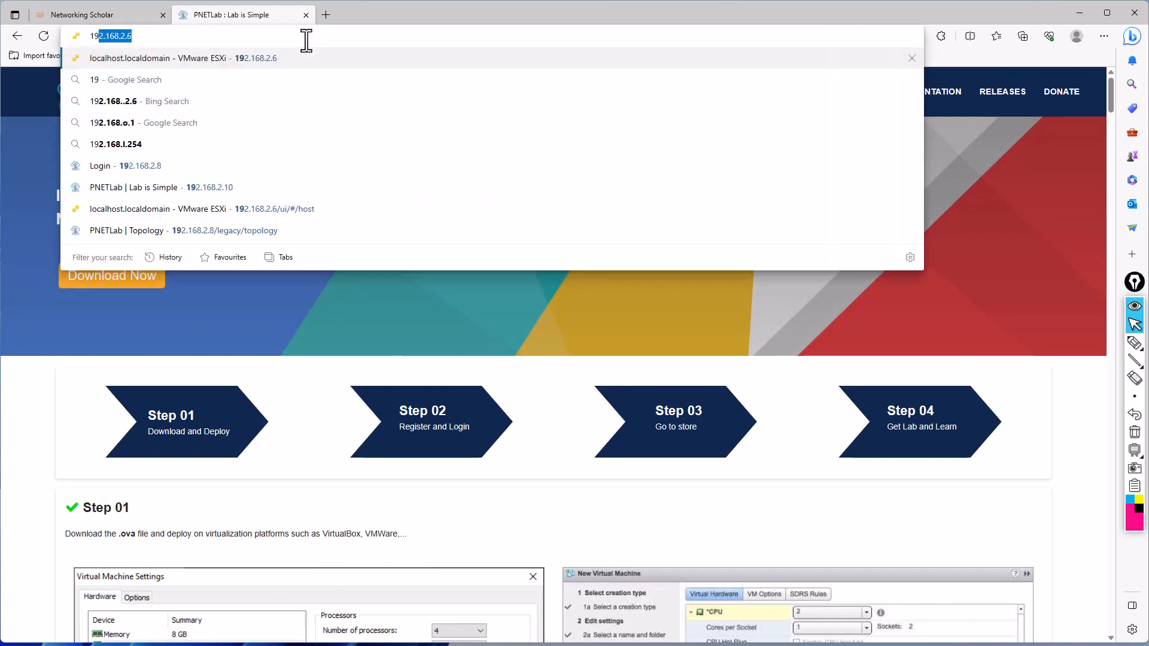
pyautogui.write('2.168.2.12')
pyautogui.press('Return')
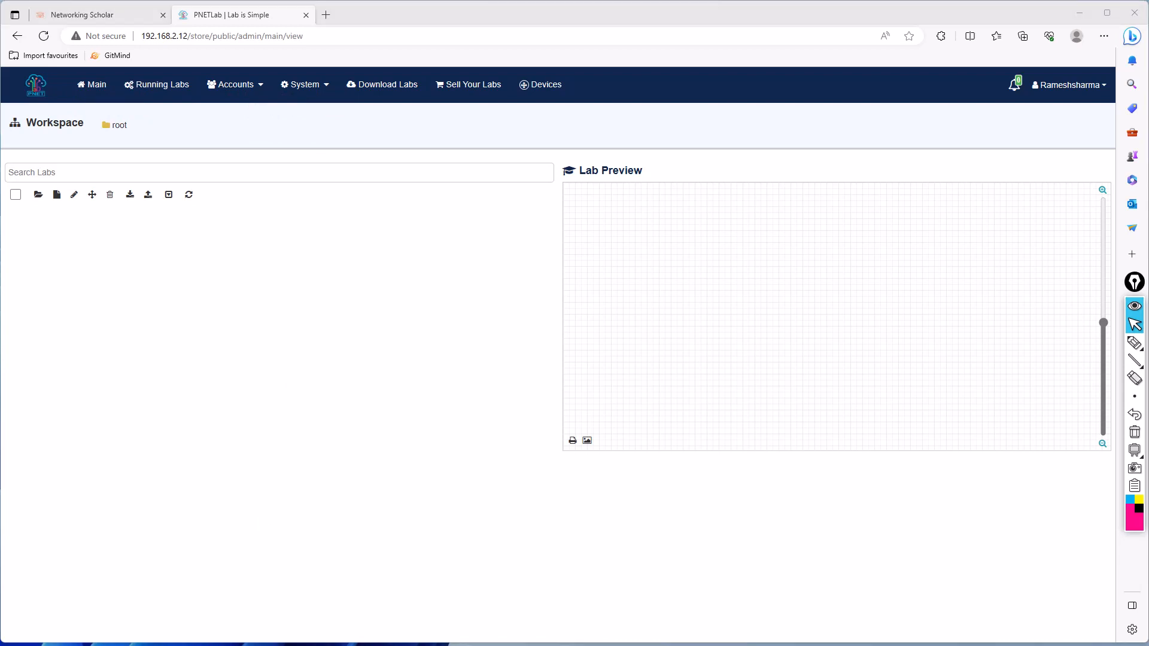
# - Switch to VMware Workstation and look at its home page, the PNET_4.2.10 console and the virtual machine library
pyautogui.hotkey('alt', 'Tab')
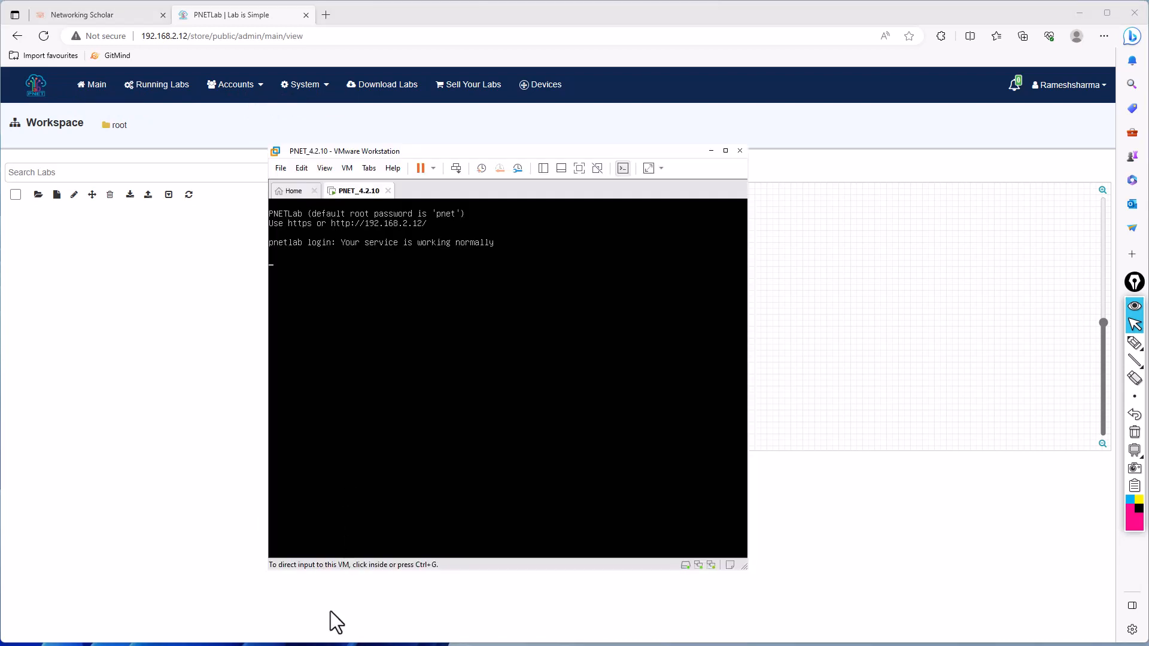
pyautogui.click(295, 192)
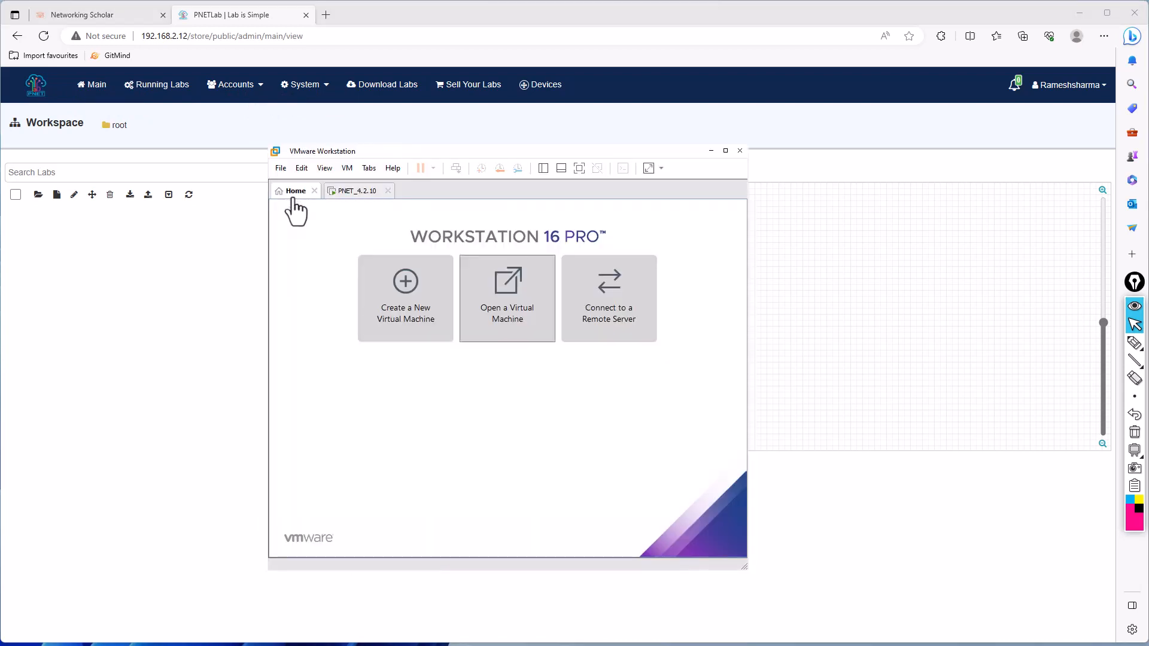
pyautogui.click(342, 193)
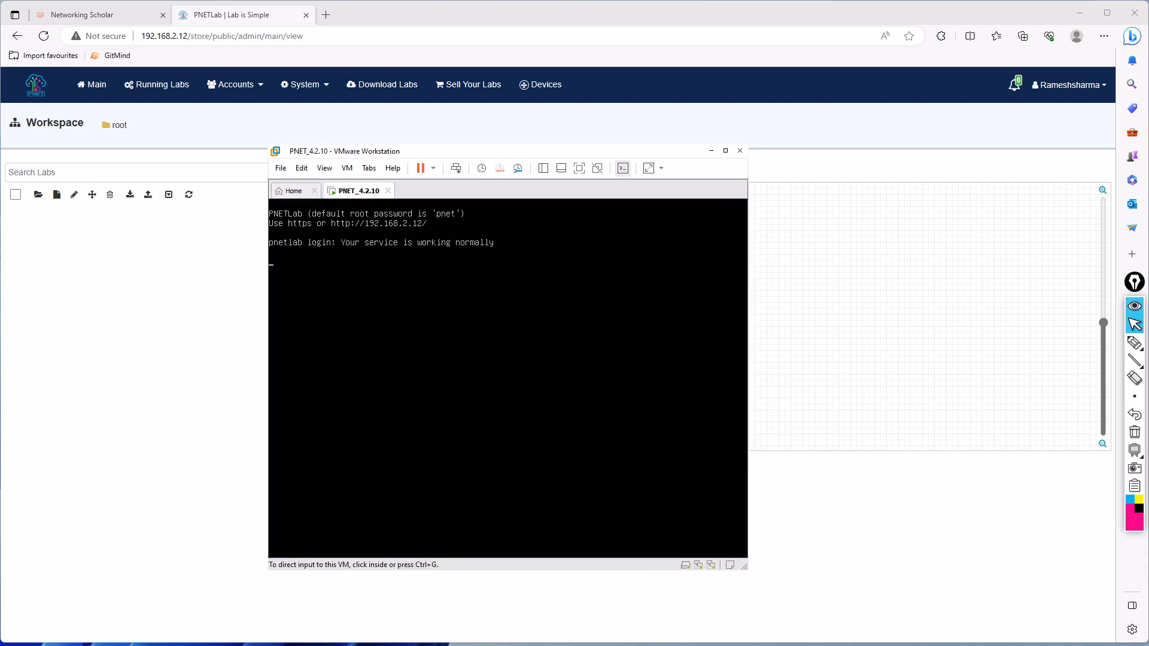
pyautogui.click(294, 192)
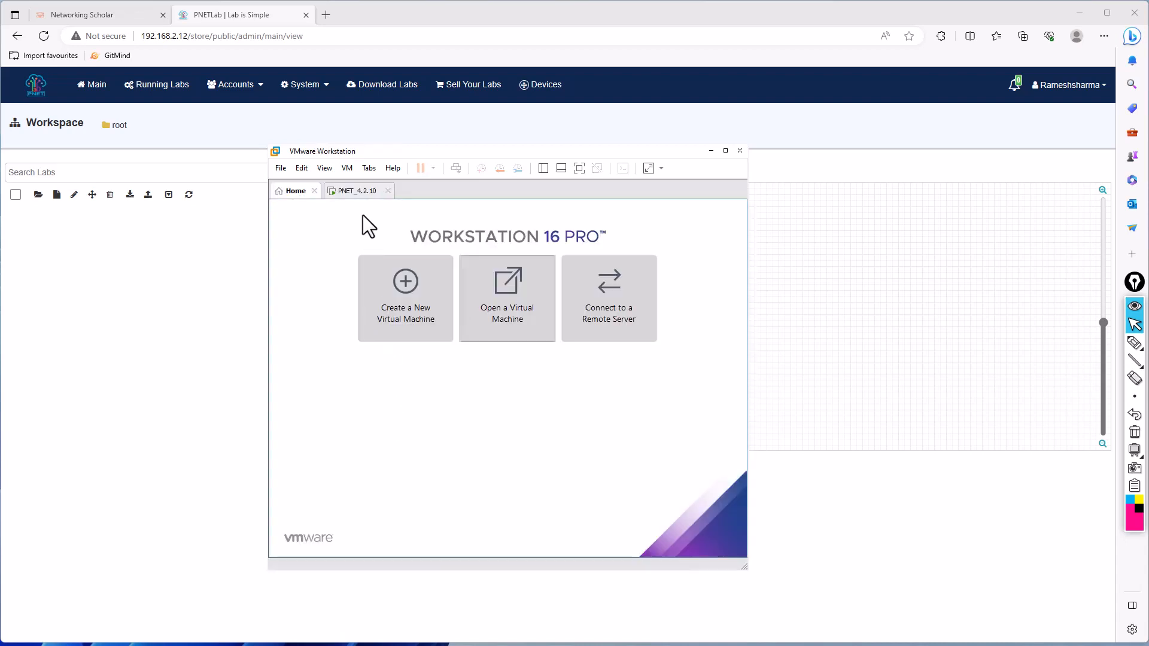
pyautogui.click(362, 191)
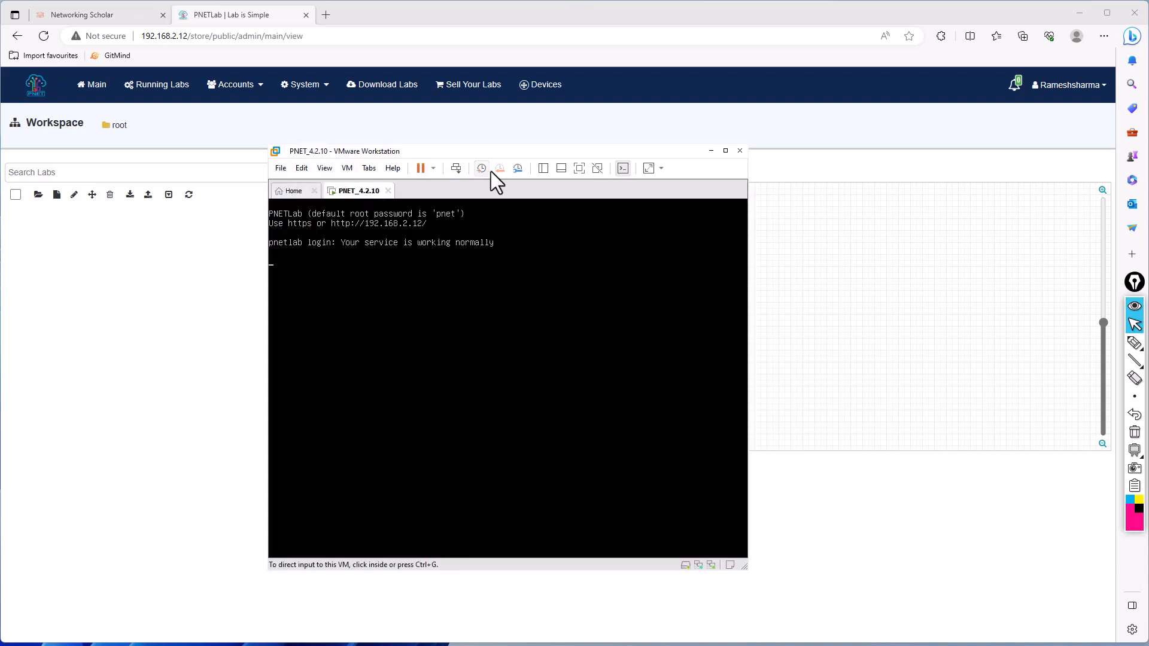
pyautogui.click(543, 169)
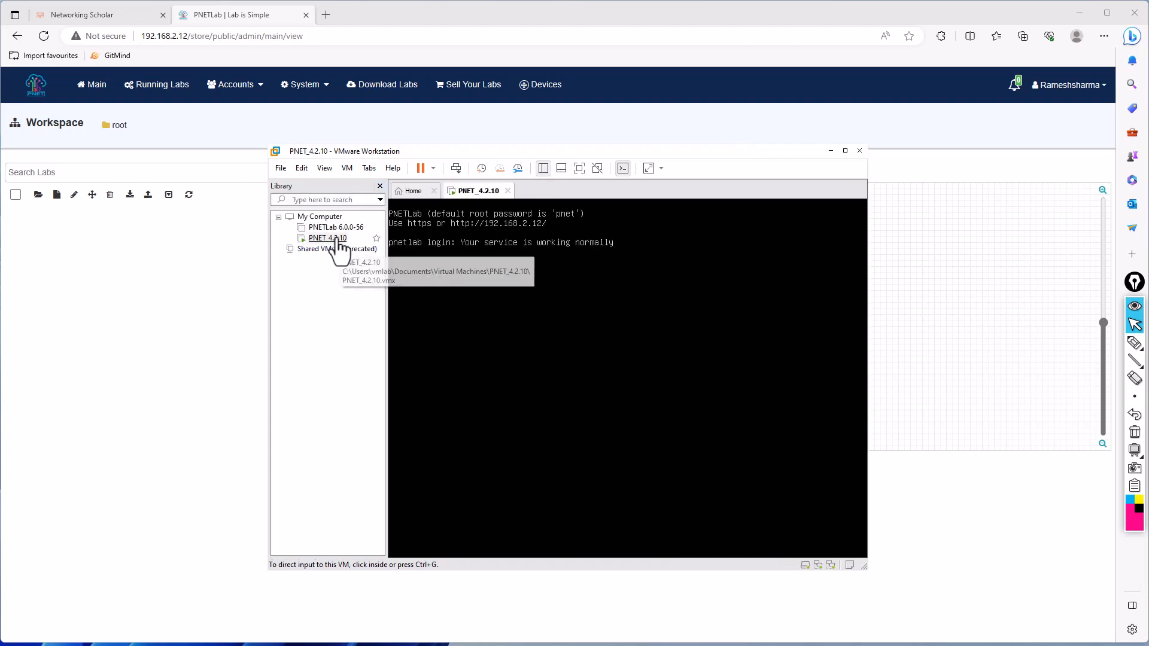
pyautogui.click(335, 240)
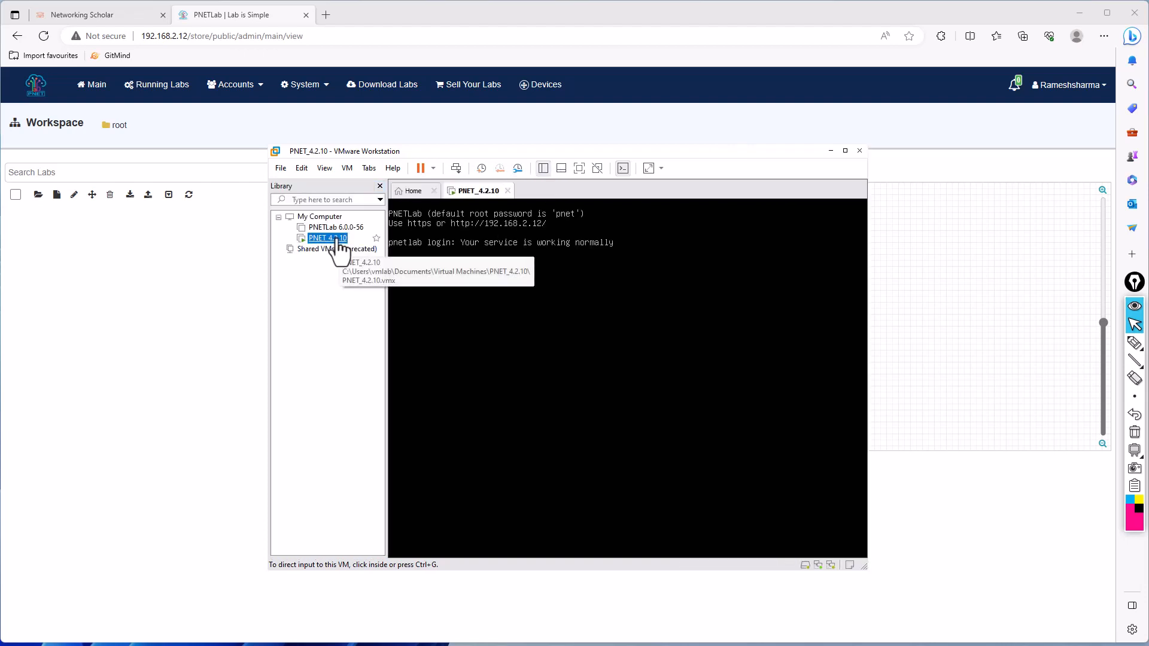
pyautogui.click(379, 185)
# - Review the PNET_4.2.10 virtual machine's hardware settings and return to the PNETLab workspace in the browser
pyautogui.click(347, 168)
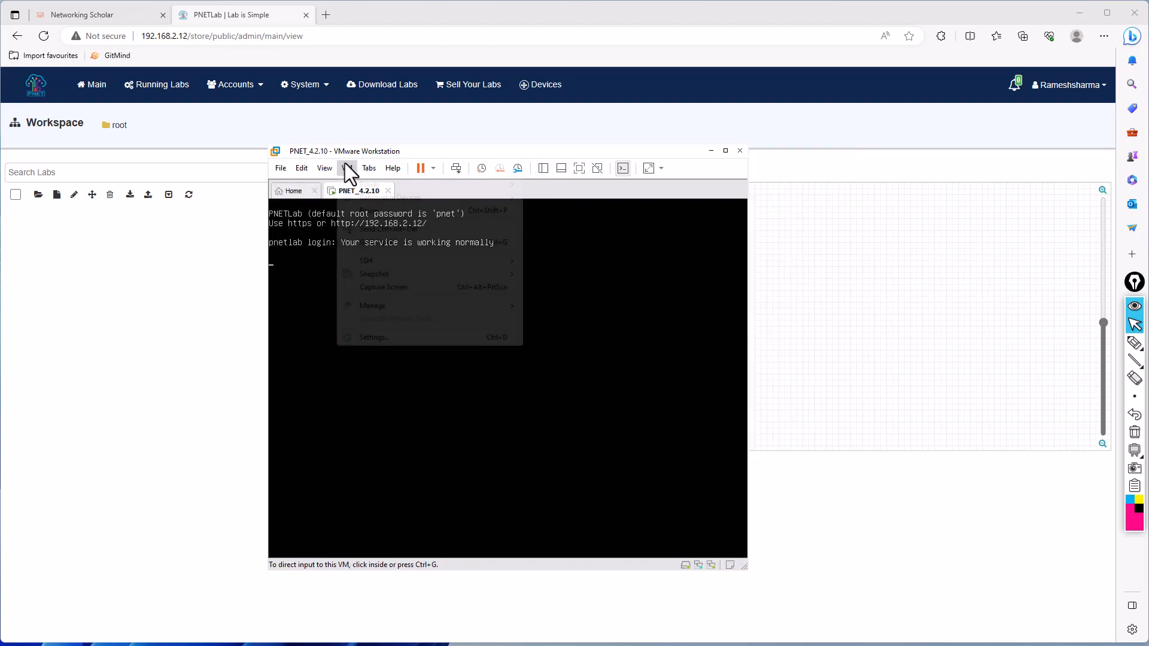
pyautogui.click(374, 337)
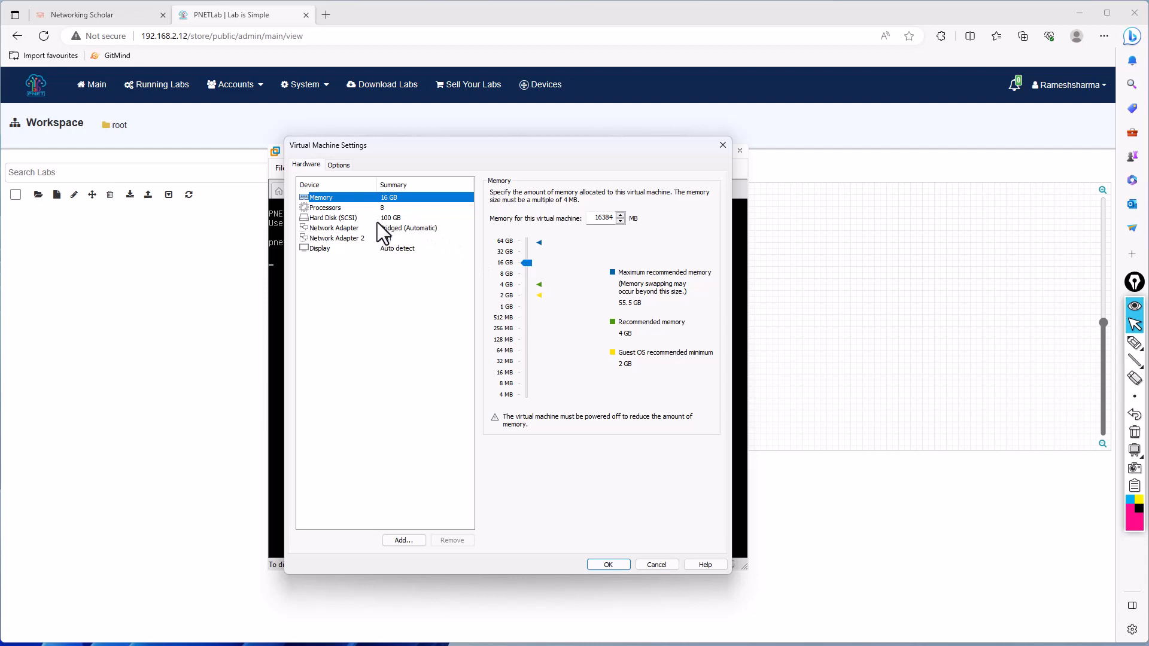
pyautogui.click(181, 310)
# - Open PNETLab's System status page and examine the CPU, RAM, swap and disk totals
pyautogui.click(307, 87)
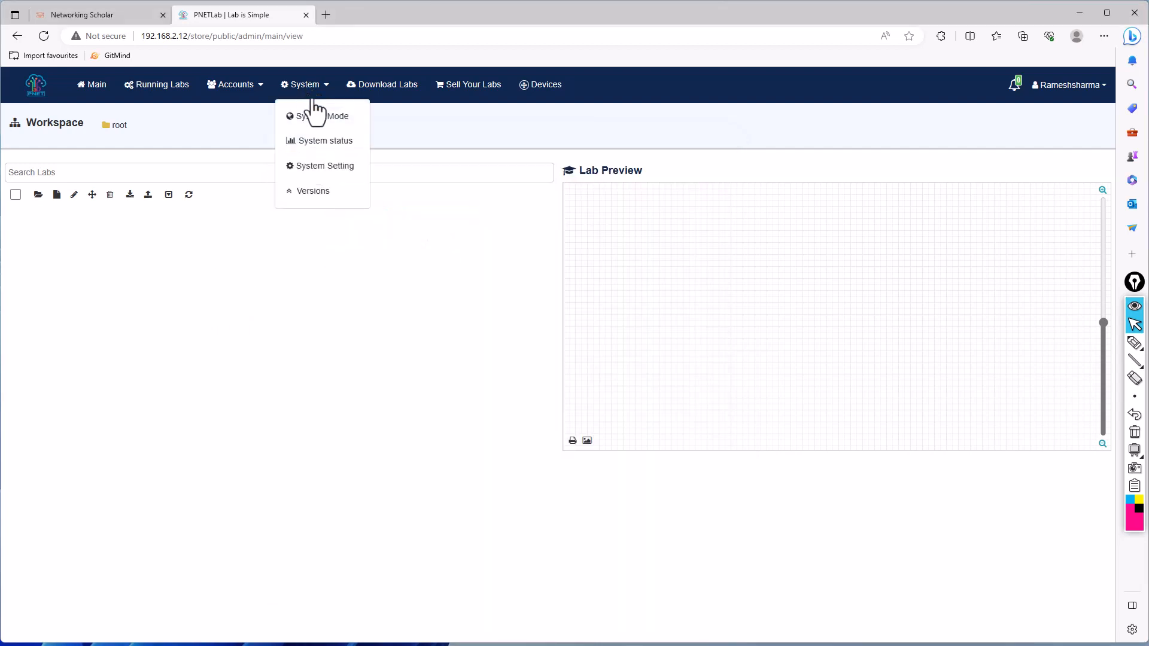
pyautogui.click(320, 143)
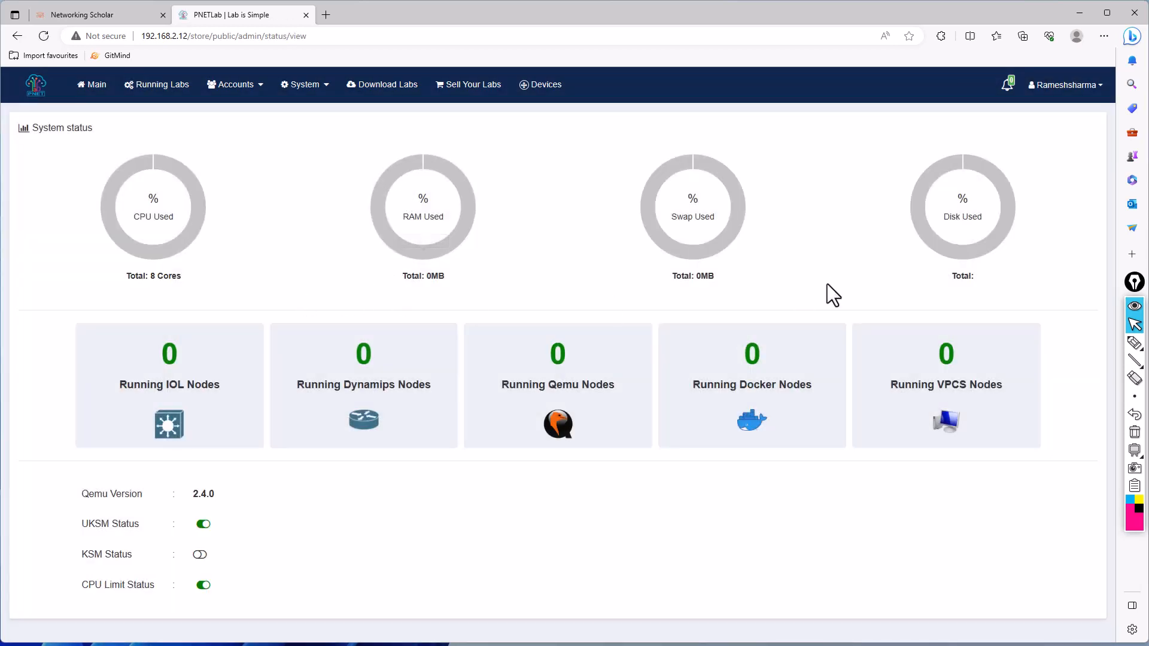
pyautogui.moveTo(148, 283); pyautogui.dragTo(198, 277)
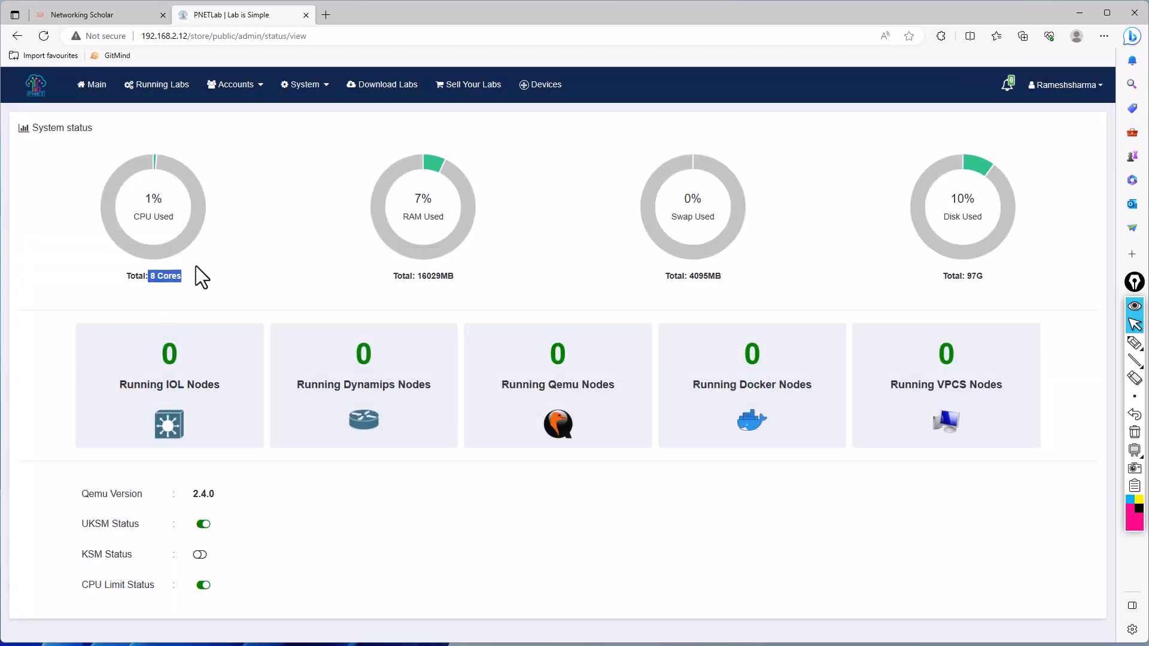
pyautogui.moveTo(411, 276); pyautogui.dragTo(495, 285)
pyautogui.moveTo(689, 283); pyautogui.dragTo(732, 274)
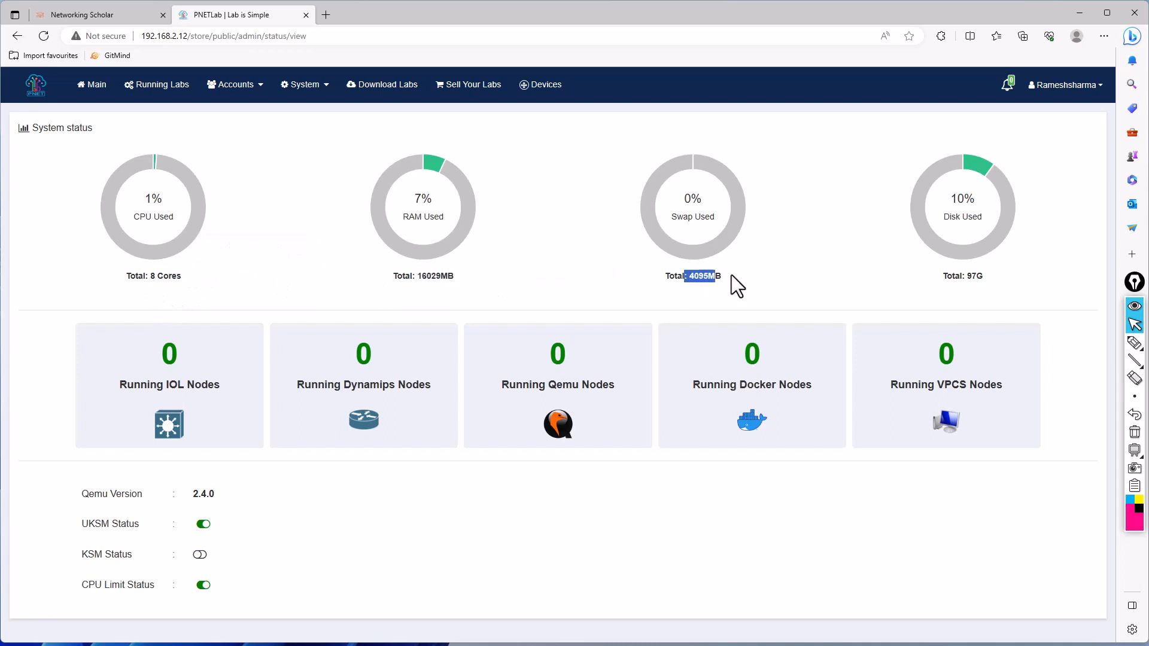
pyautogui.click(569, 276)
pyautogui.moveTo(728, 274); pyautogui.dragTo(662, 272)
pyautogui.click(1062, 282)
pyautogui.moveTo(1000, 279); pyautogui.dragTo(903, 279)
pyautogui.click(775, 273)
pyautogui.moveTo(972, 169)
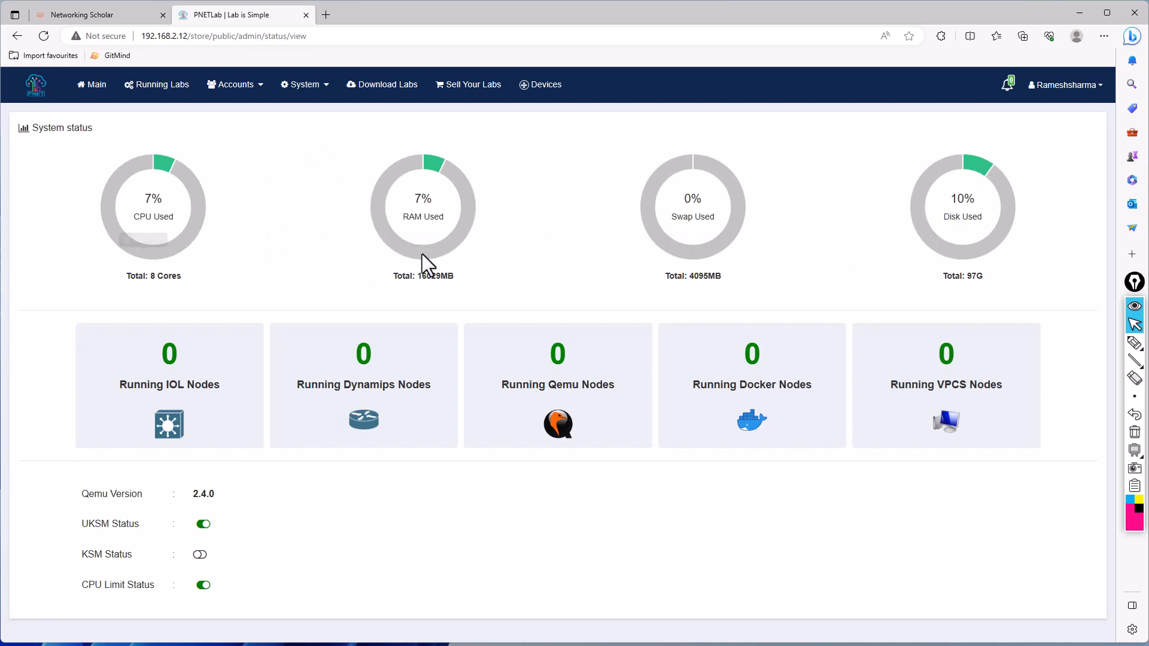
pyautogui.moveTo(489, 281); pyautogui.dragTo(396, 275)
pyautogui.click(491, 281)
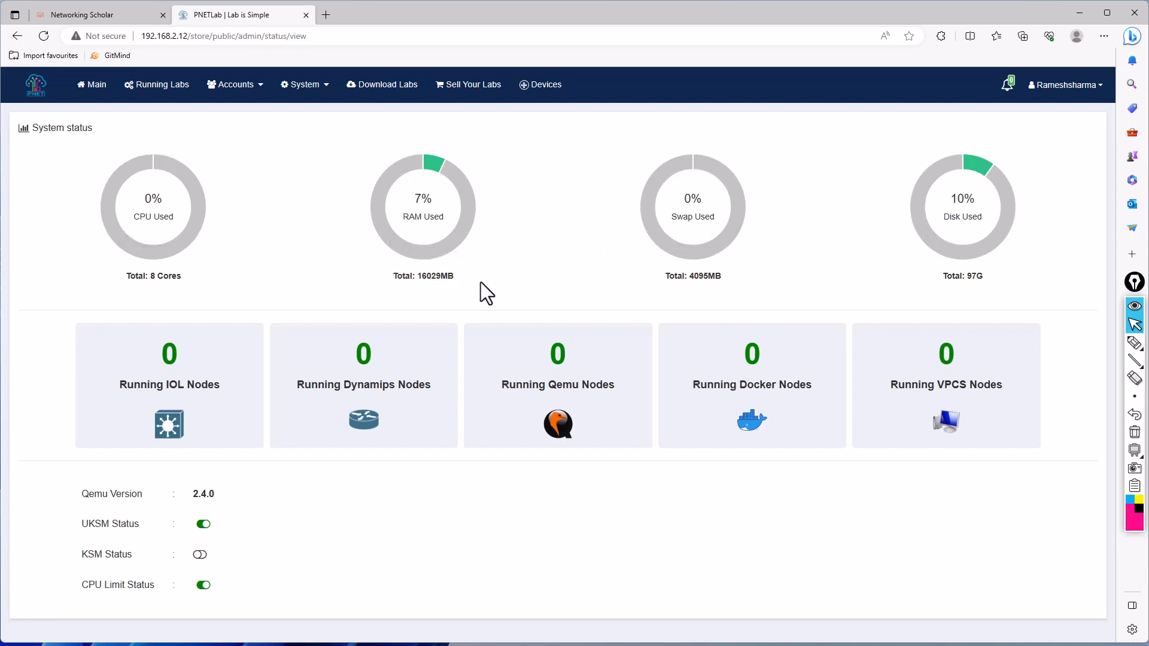
# - View the online and offline options on the System Mode page, and open the System Setting page
pyautogui.click(304, 85)
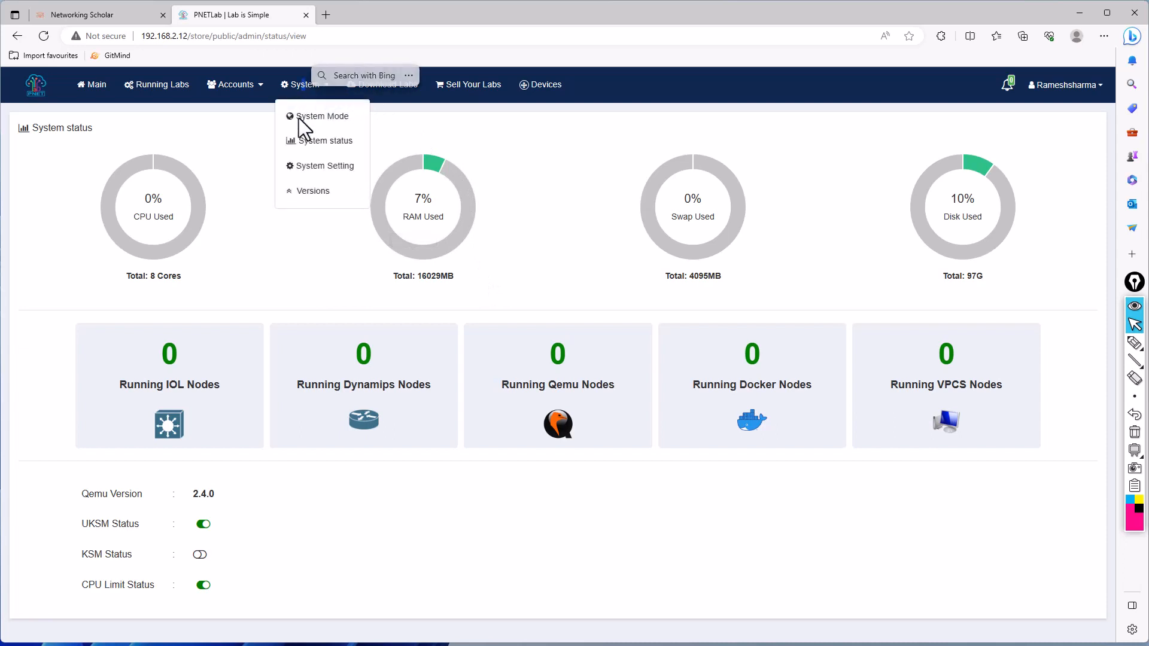
pyautogui.click(298, 116)
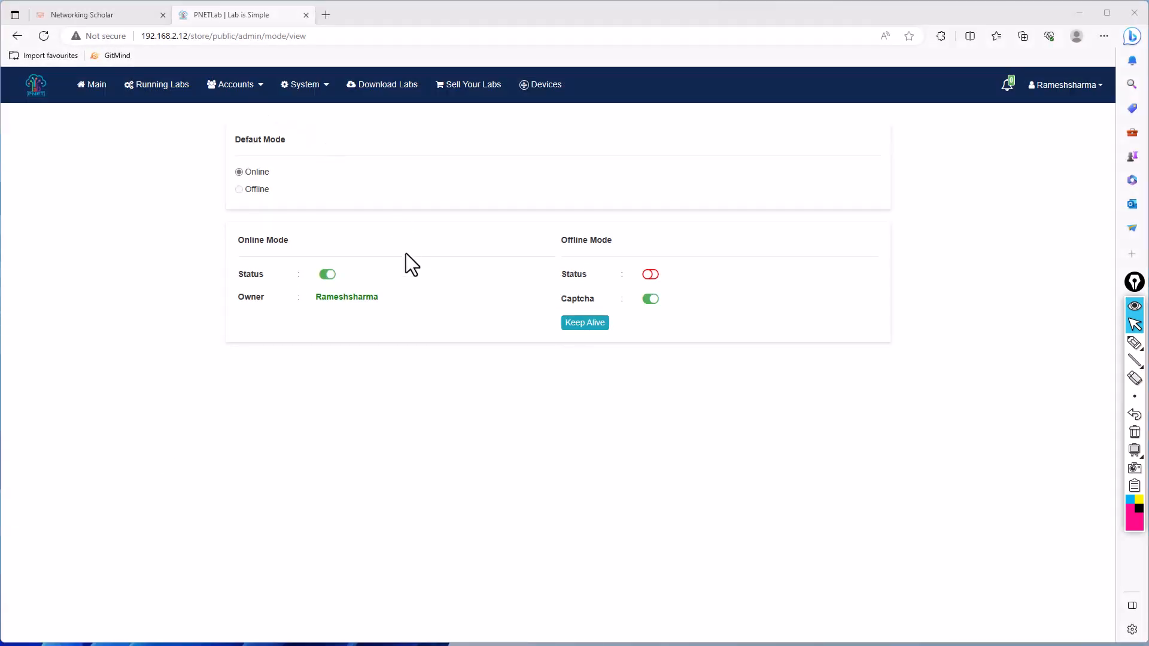
pyautogui.click(307, 88)
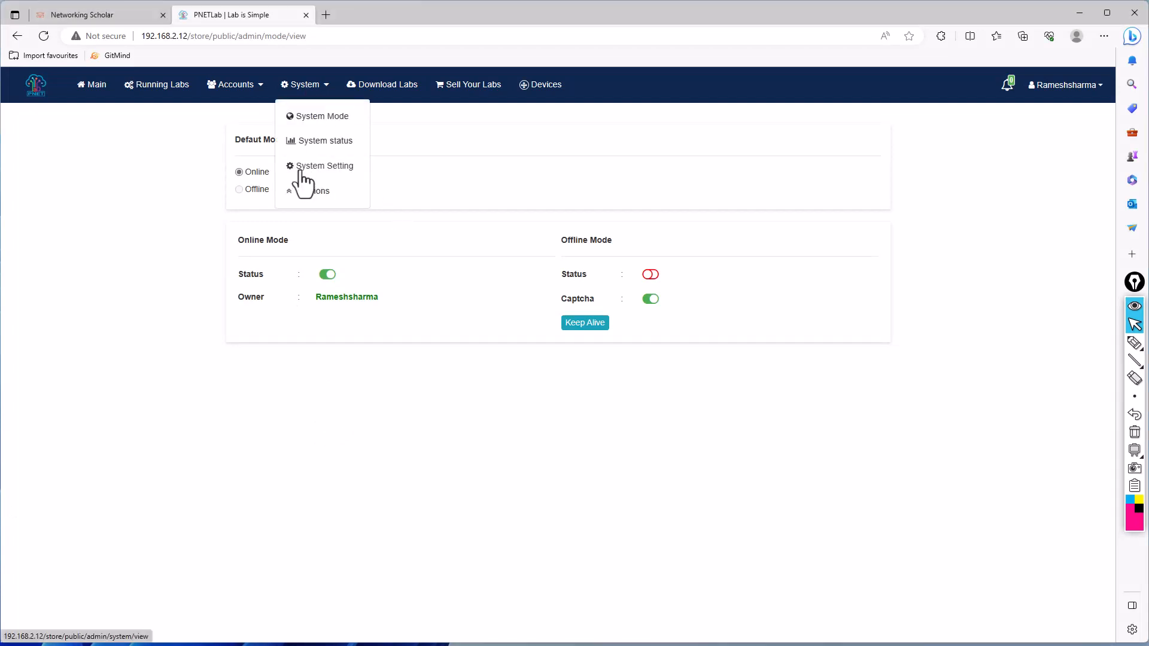
pyautogui.click(304, 166)
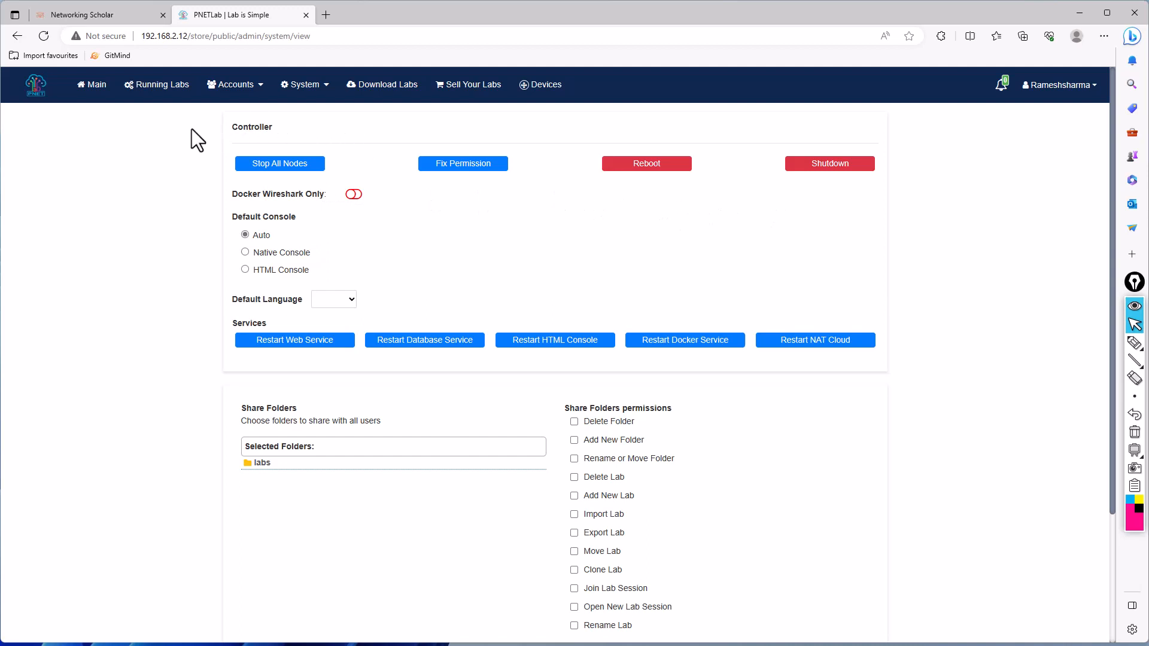
pyautogui.click(315, 90)
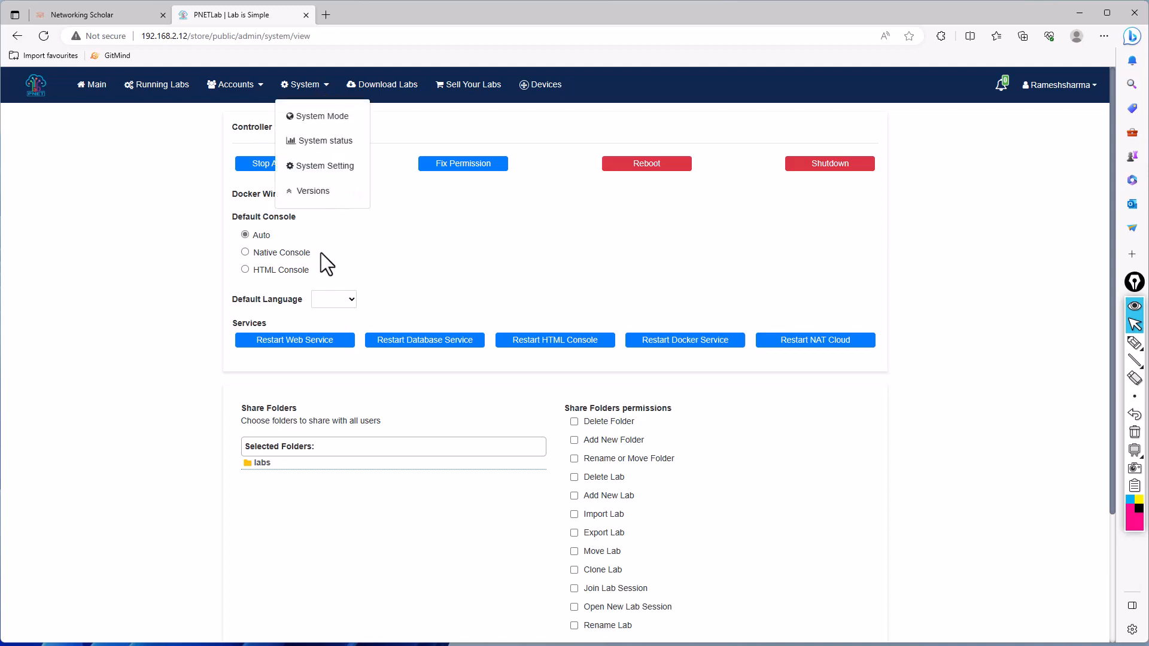
pyautogui.click(389, 192)
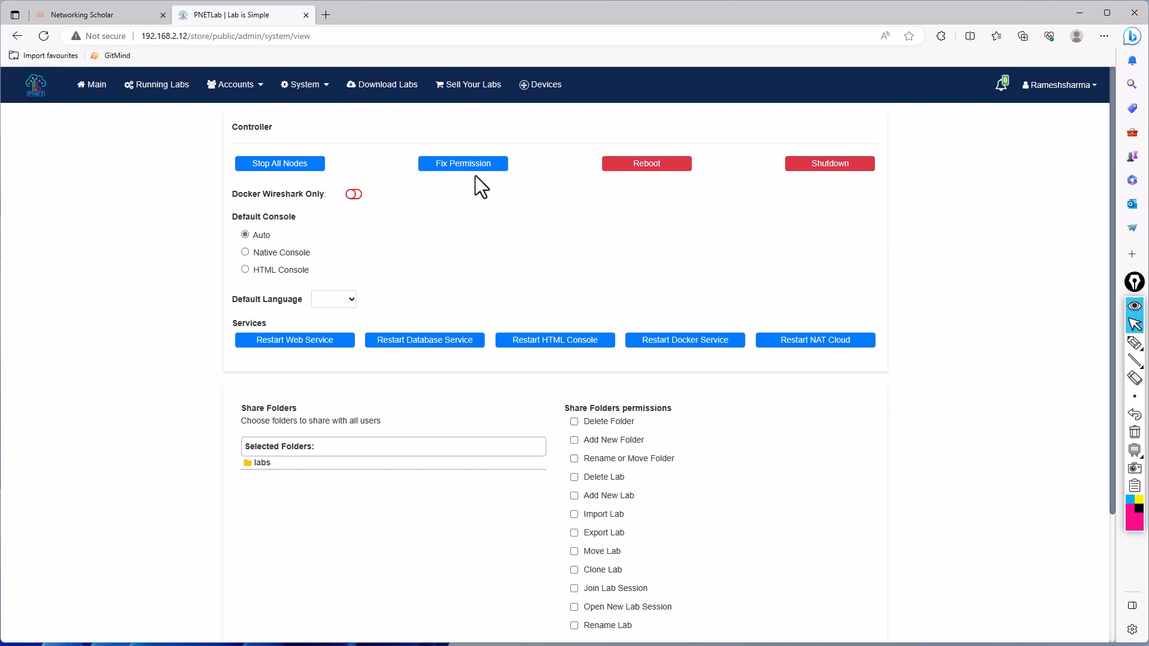
# - Set the default console to HTML Console and look through the share folder and proxy configuration settings
pyautogui.click(335, 305)
pyautogui.click(338, 300)
pyautogui.click(245, 267)
pyautogui.scroll(-3, 483, 485)
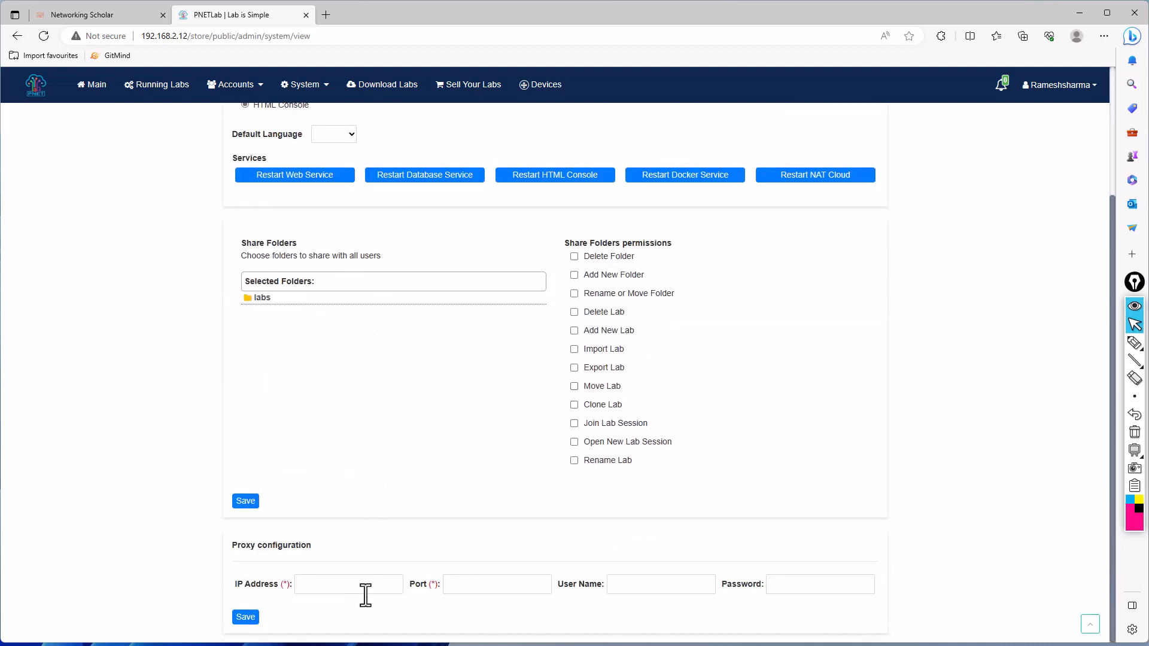
pyautogui.scroll(3, 801, 545)
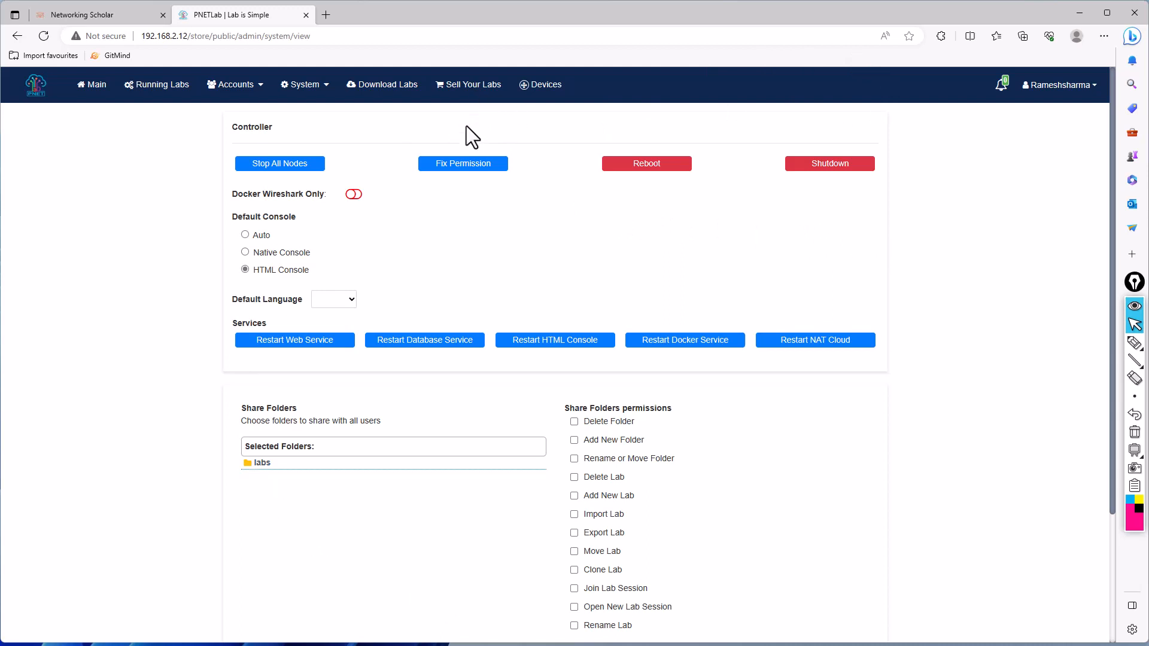
# - Open the Download Labs and Sell Your Labs pages in separate new browser tabs
pyautogui.rightClick(377, 90)
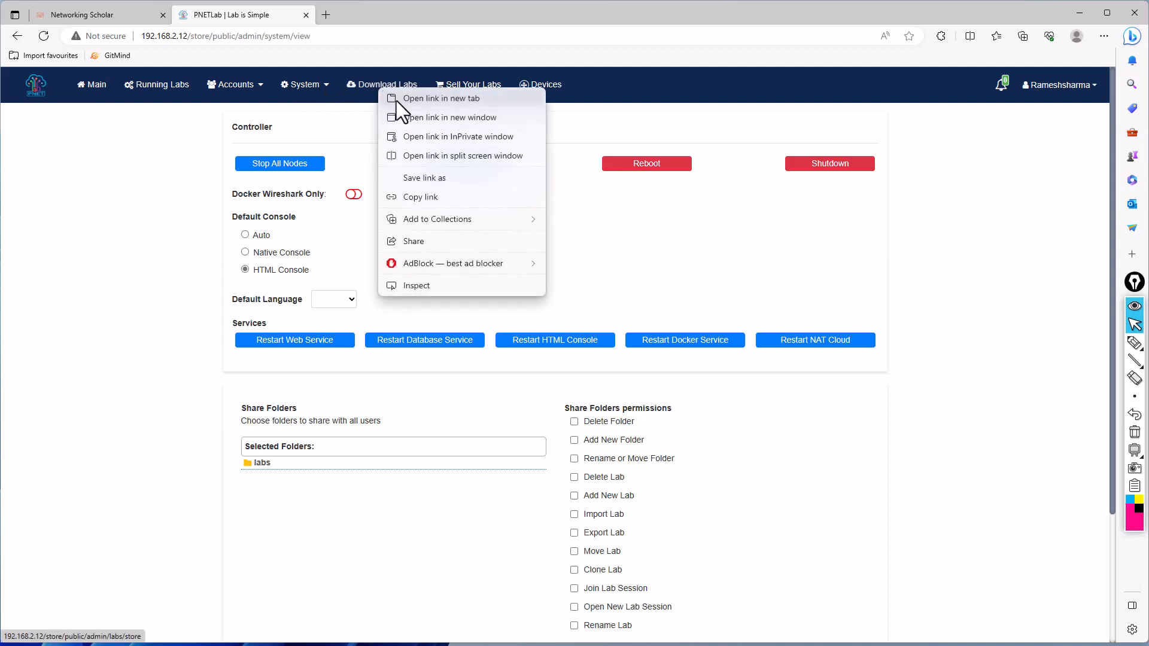
pyautogui.click(396, 98)
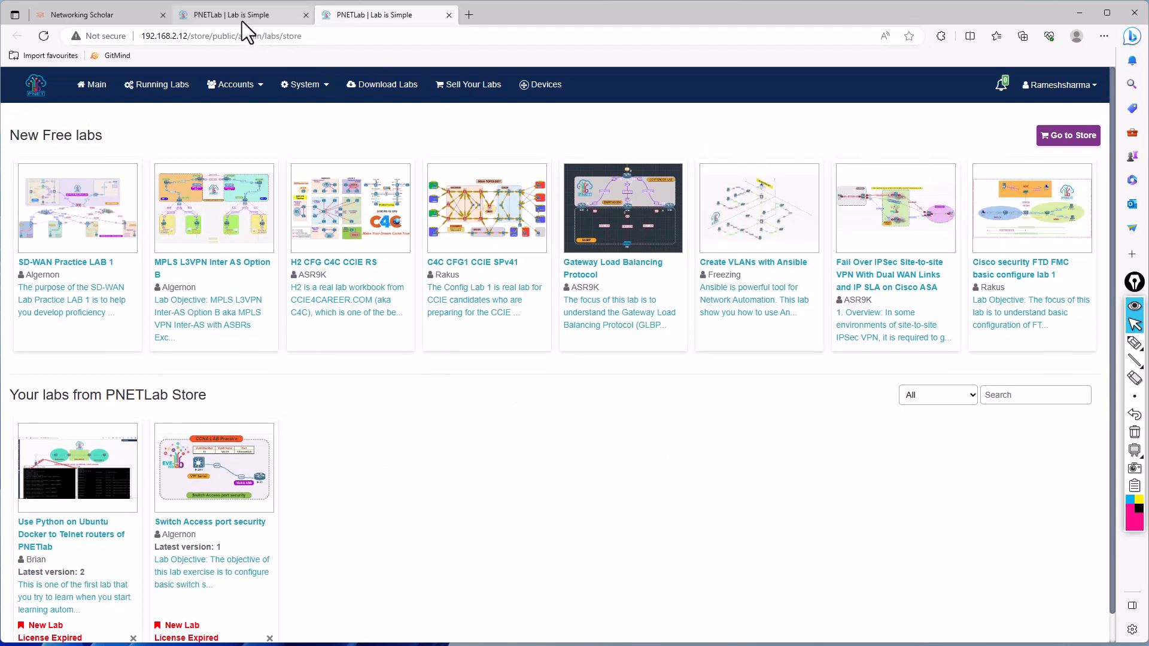
pyautogui.rightClick(476, 86)
pyautogui.click(508, 99)
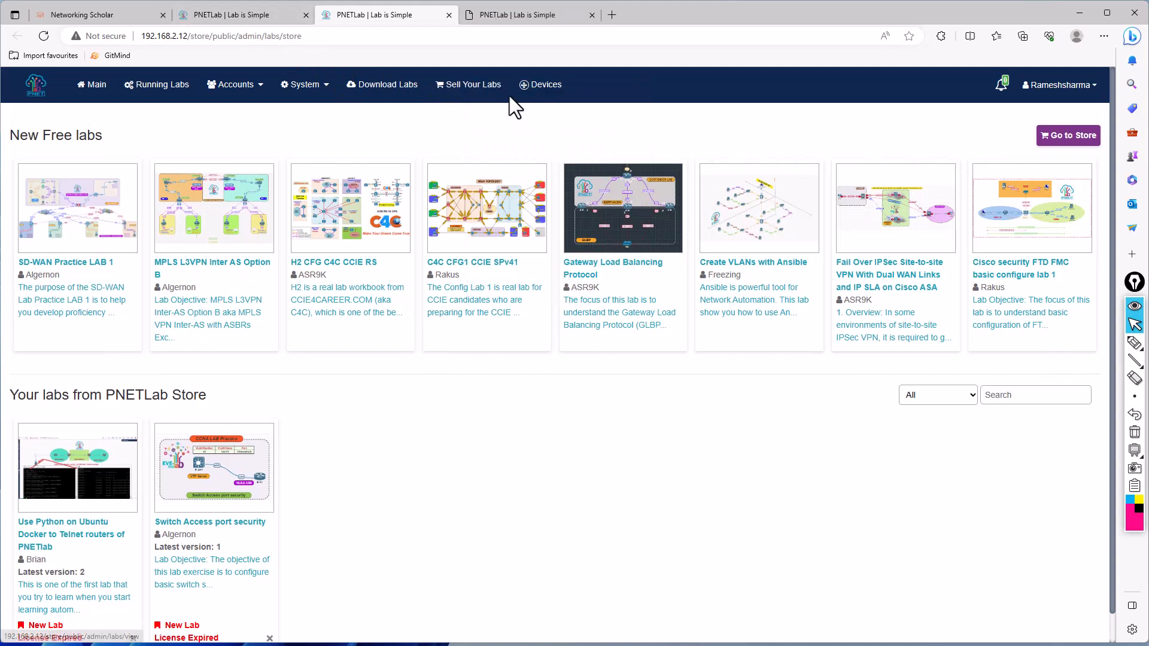
pyautogui.click(507, 17)
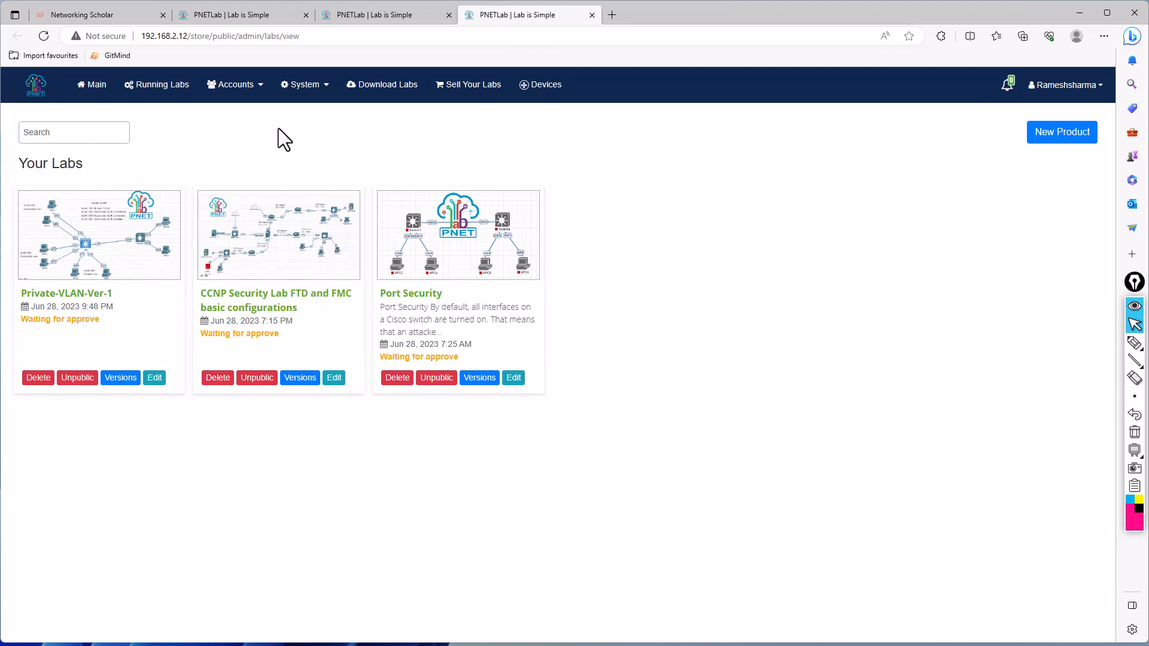
# - Review the opened lab download, system setting and own labs pages, ending on the New Free labs listing
pyautogui.click(357, 14)
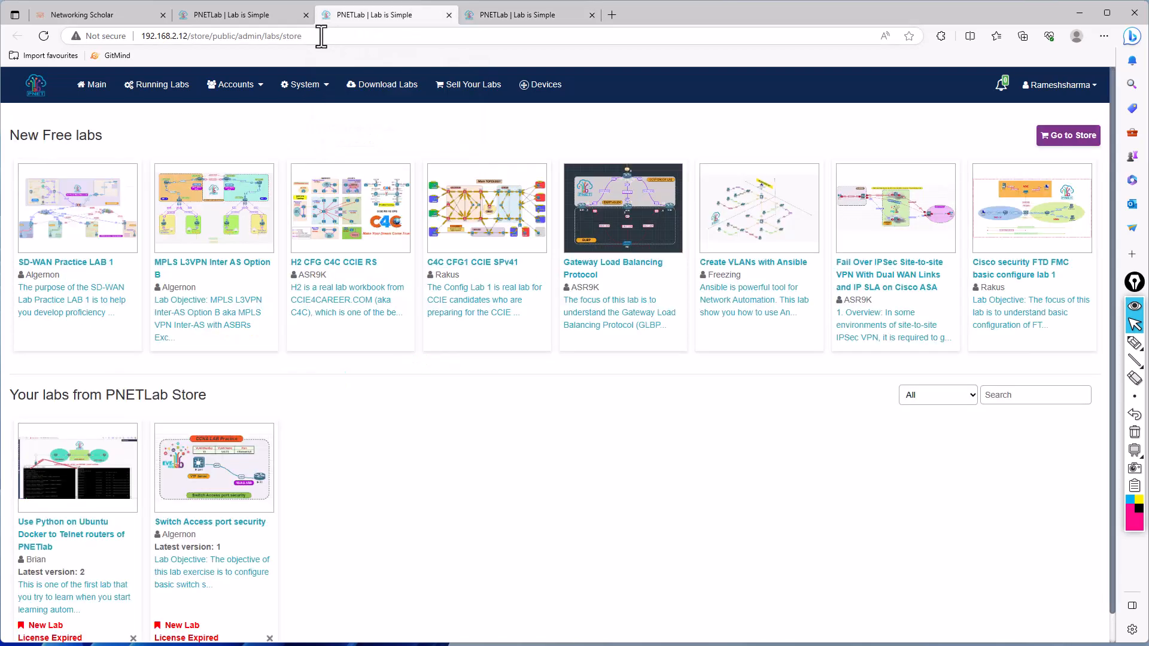
pyautogui.click(252, 16)
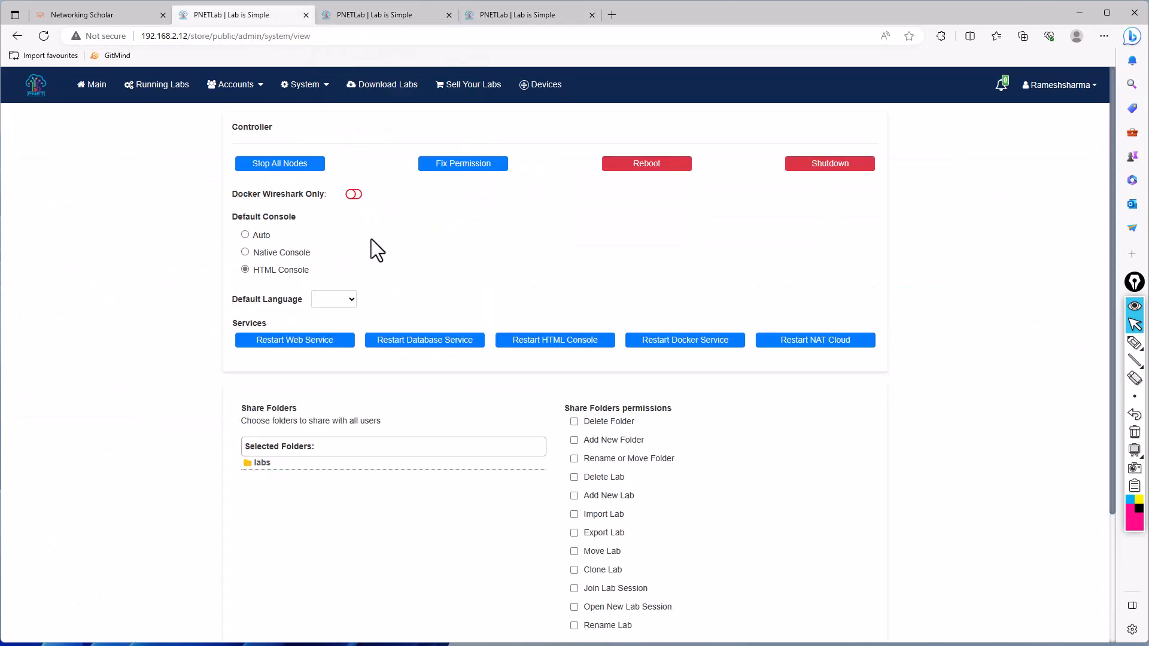
pyautogui.click(487, 31)
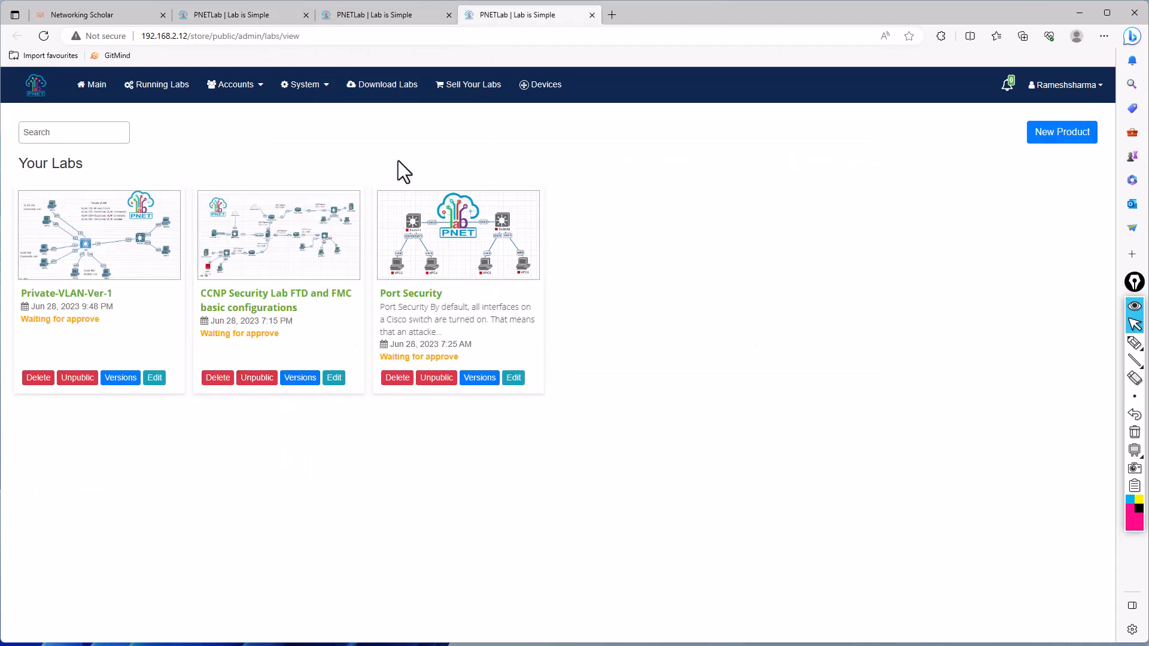
pyautogui.click(380, 16)
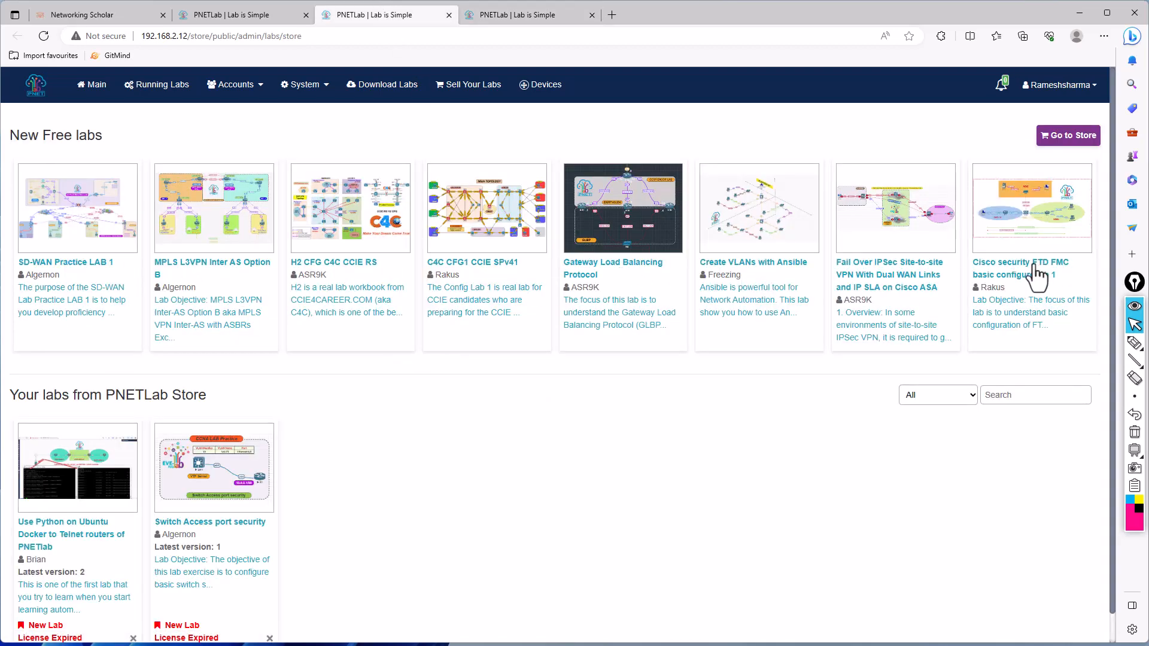
# - Go to the PNETLab Store from the New Free labs page and search the labs for "vlan"
pyautogui.click(1068, 136)
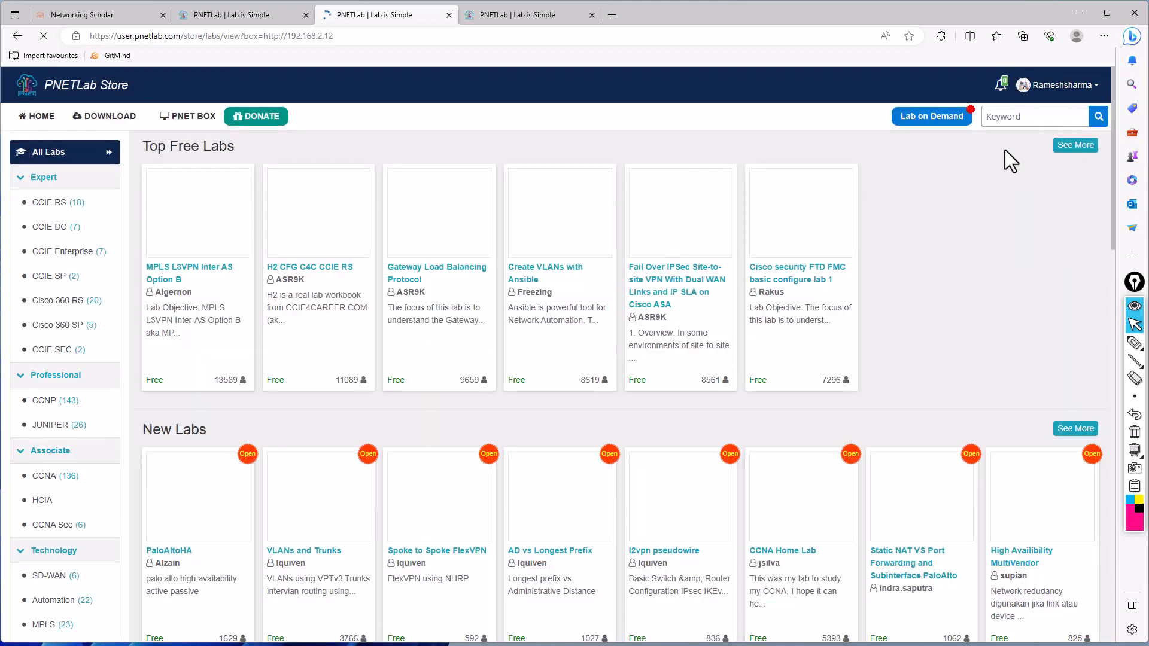
pyautogui.click(1027, 117)
pyautogui.write('vla')
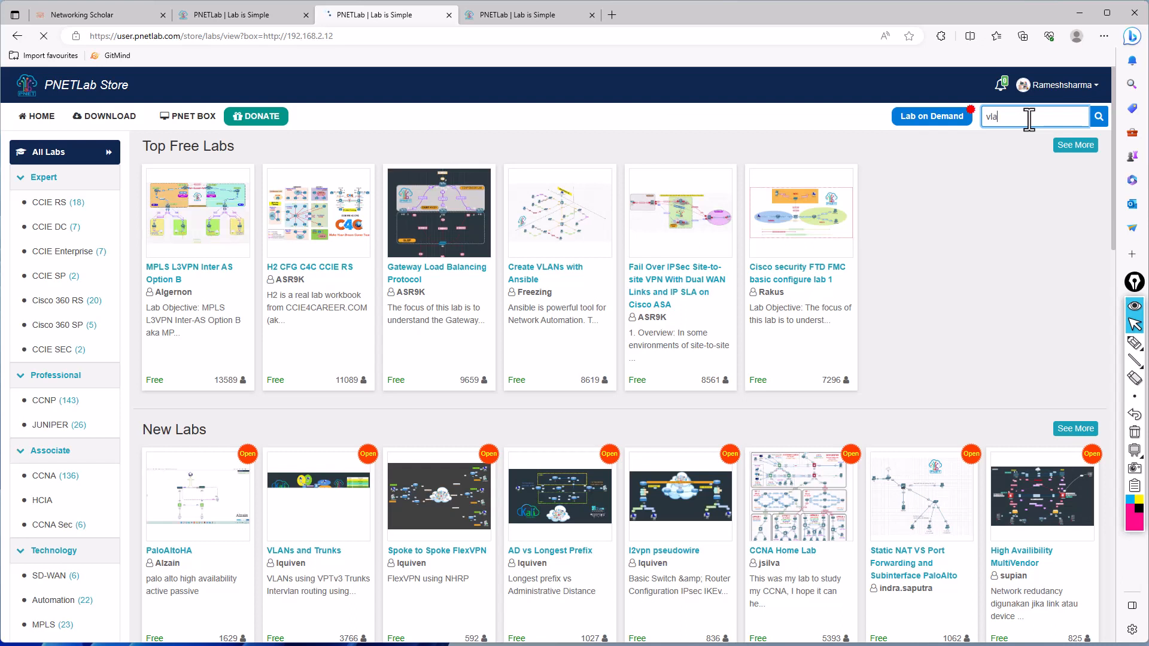
pyautogui.write('n')
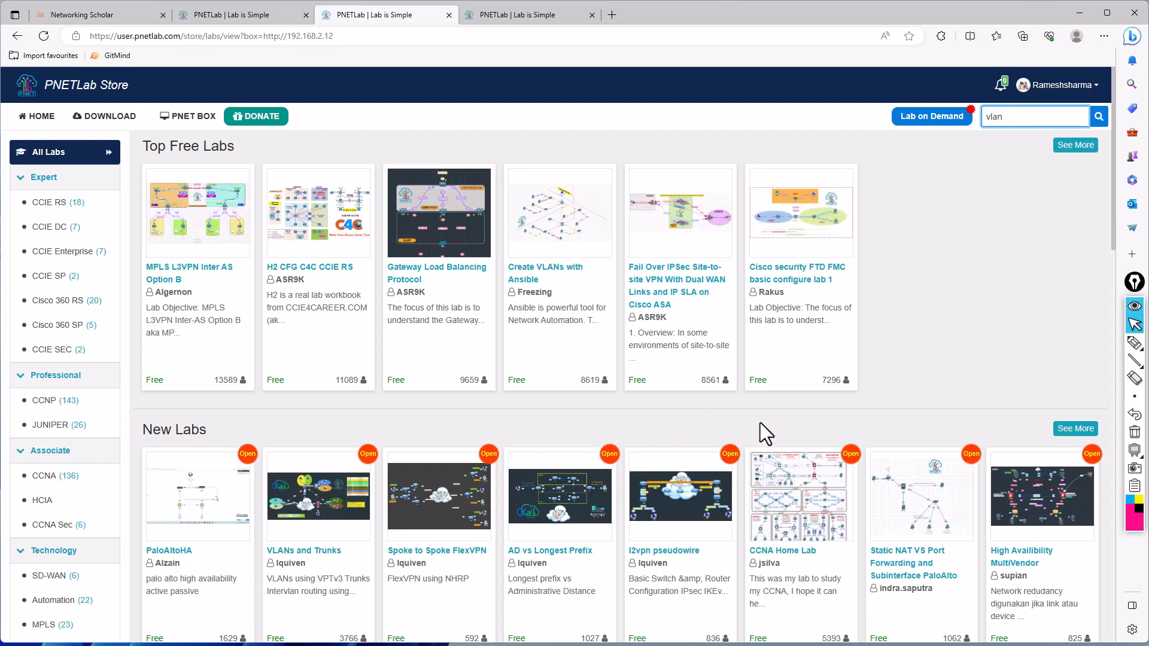
pyautogui.click(1099, 118)
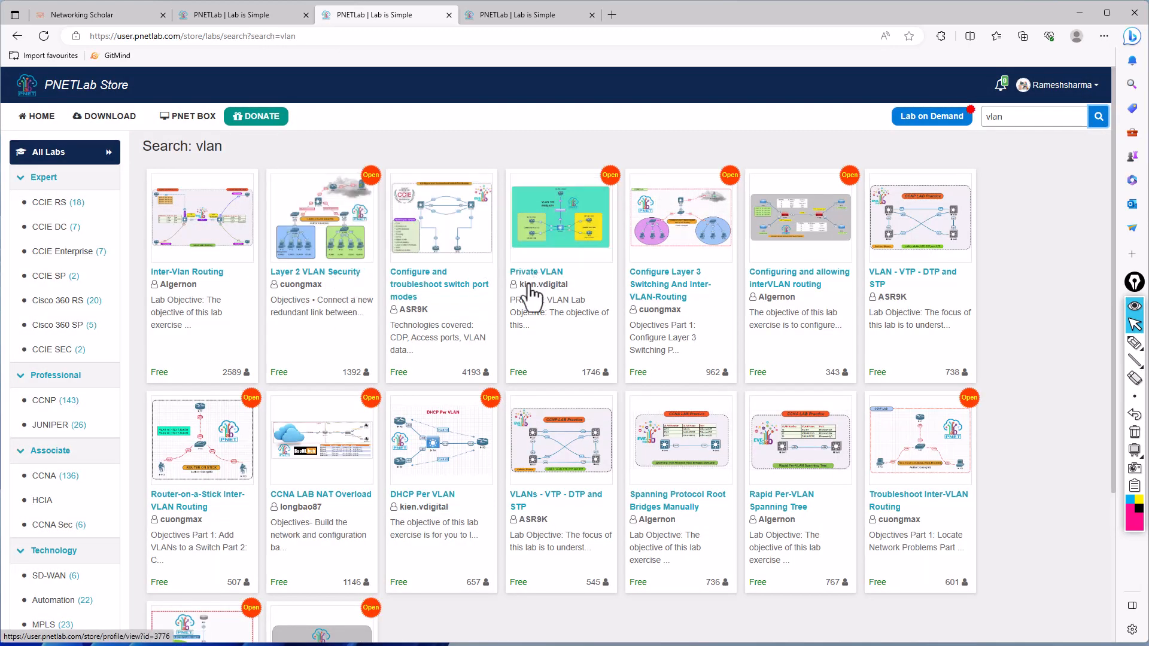
# - Download version 1 of the Layer 2 VLAN Security lab with its dependency packages and go to the lab workspace
pyautogui.click(333, 277)
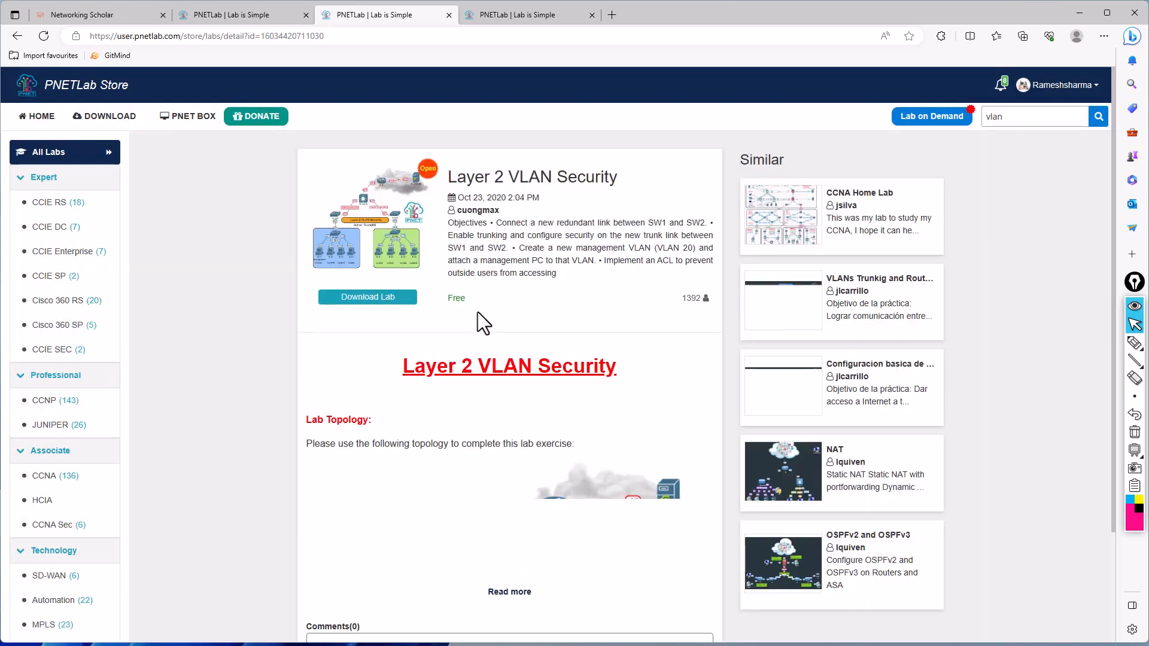
pyautogui.click(389, 301)
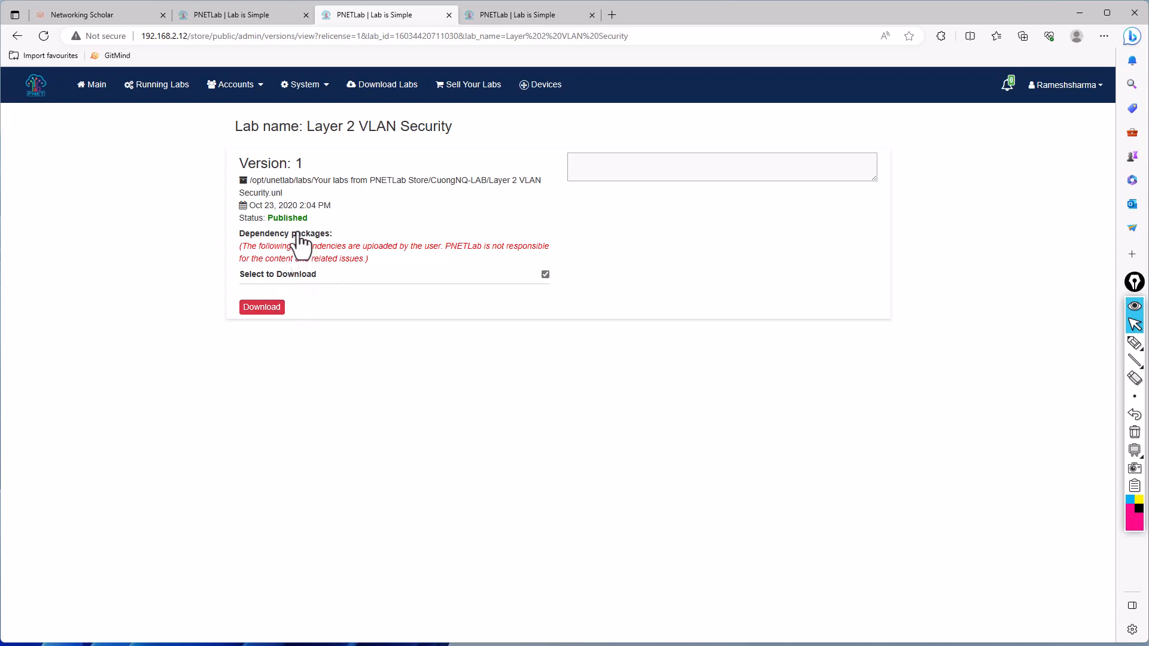
pyautogui.click(259, 307)
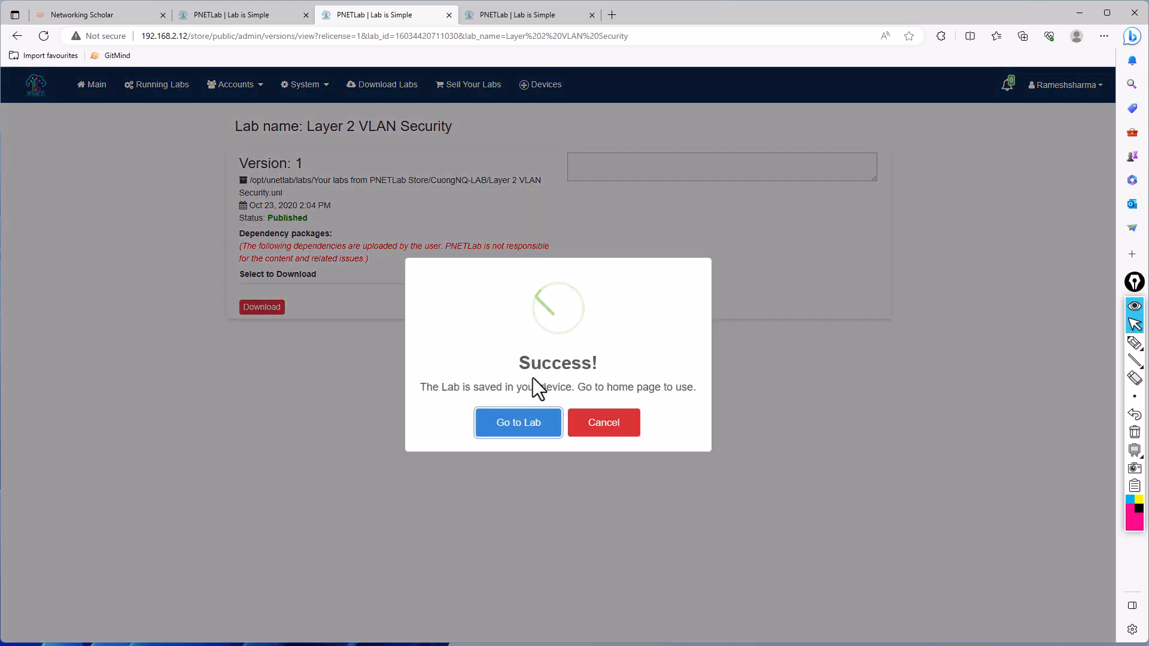
pyautogui.click(529, 417)
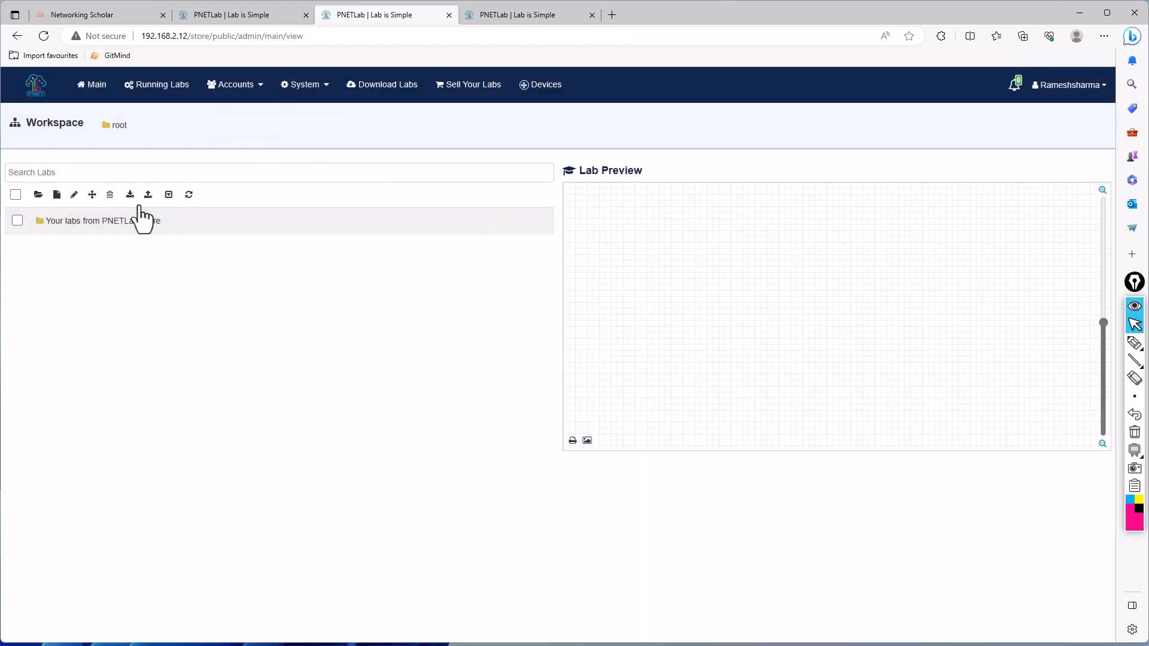
# - Reload the system settings page and select the "Your labs from PNETLab Store" folder for sharing with all users
pyautogui.click(271, 19)
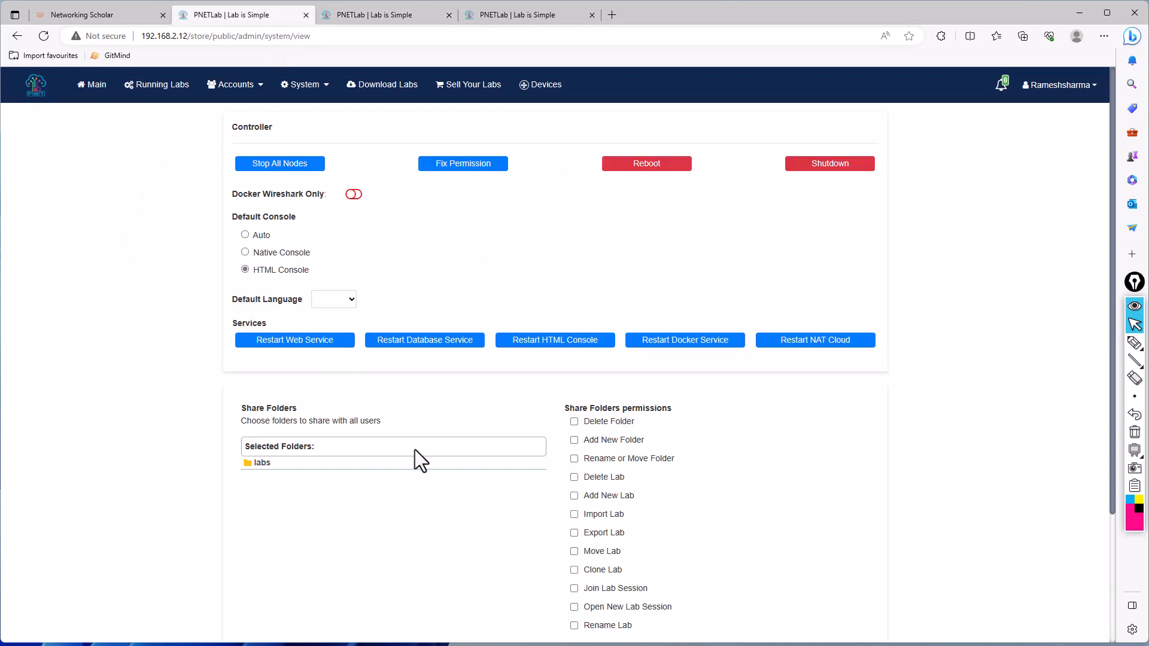
pyautogui.scroll(-1, 360, 492)
pyautogui.scroll(-1, 388, 491)
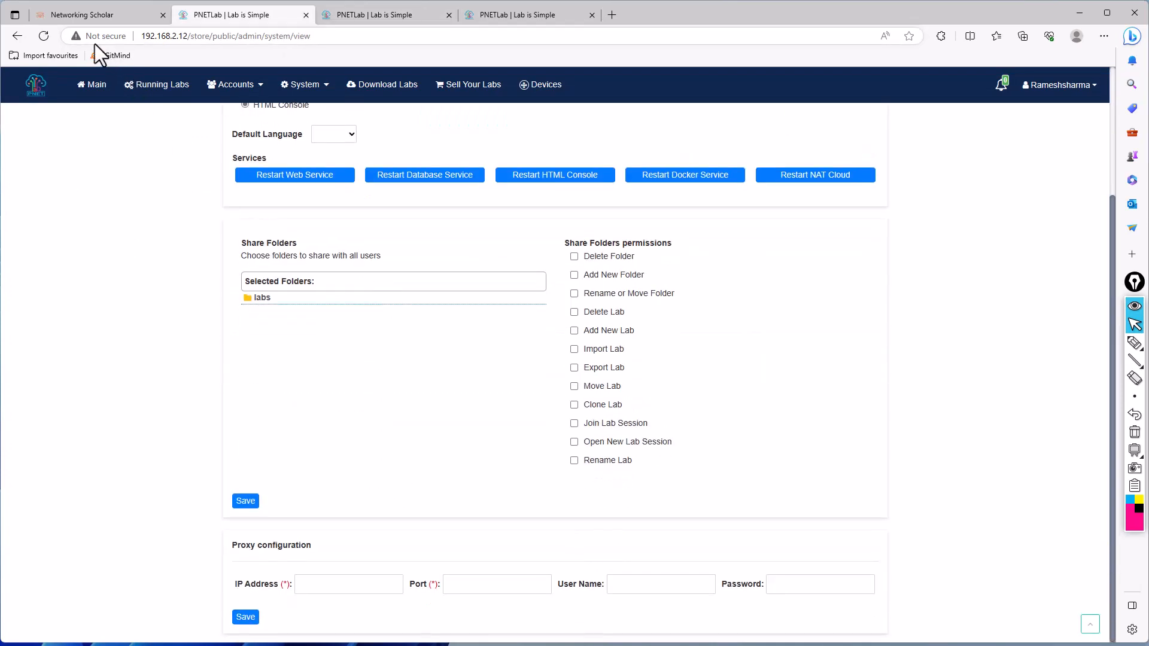
pyautogui.click(43, 36)
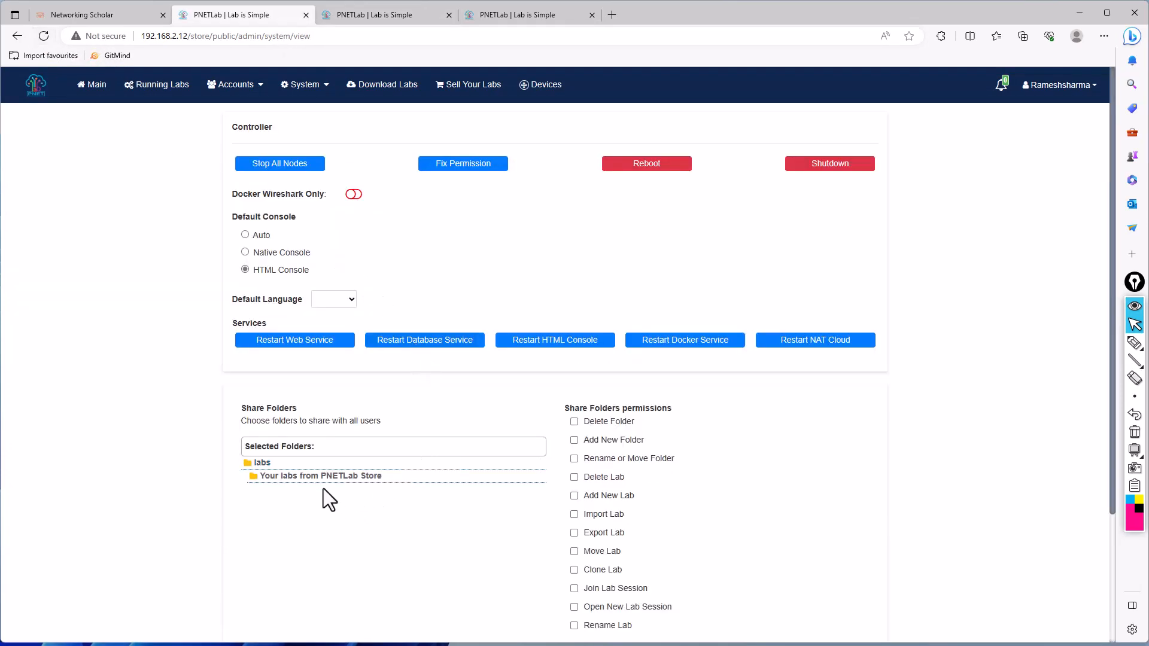
pyautogui.click(320, 477)
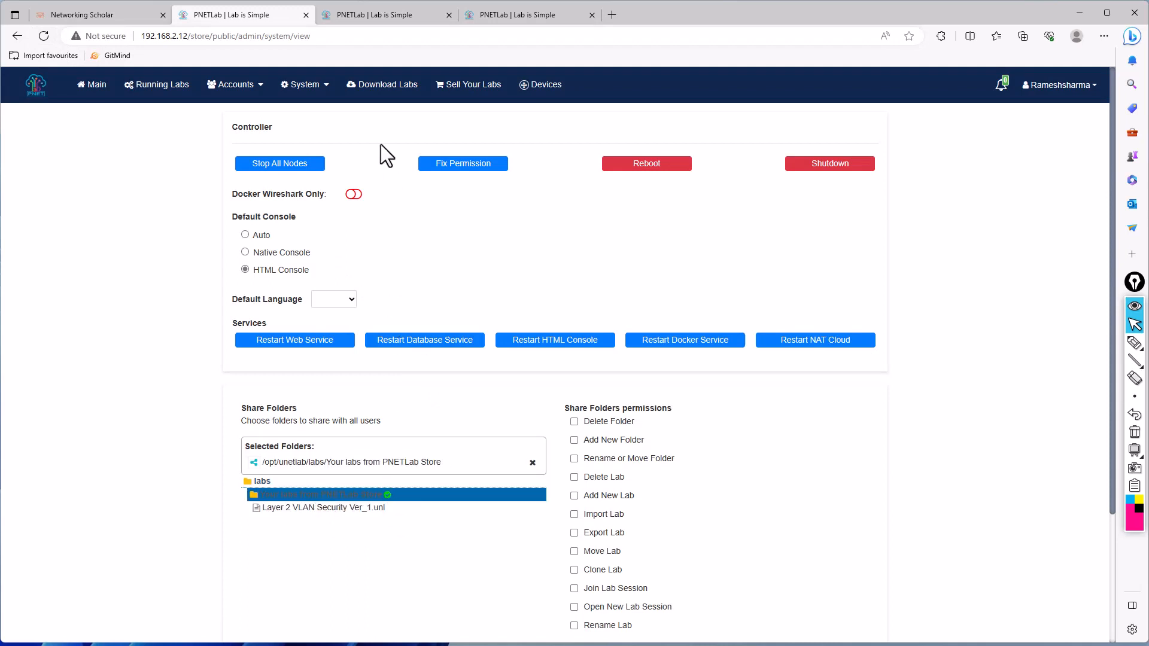
# - Open the lab "Layer 2 VLAN Security Ver_1.unl" from the "Your labs from PNETLab Store" folder in the workspace
pyautogui.click(384, 16)
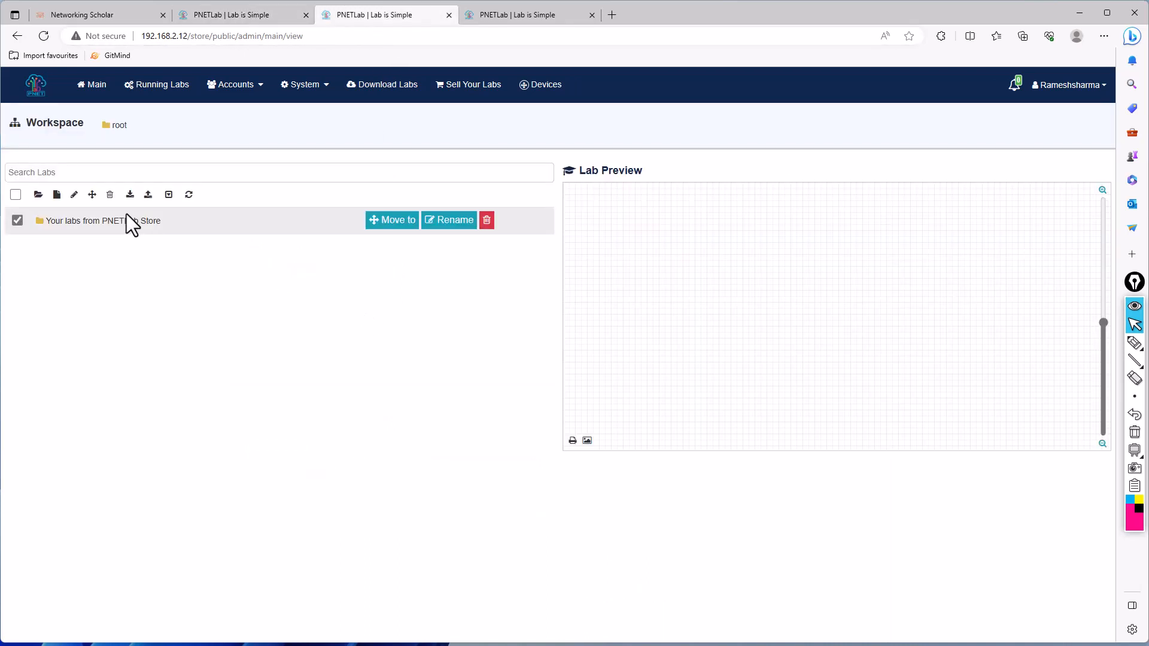
pyautogui.click(116, 223)
pyautogui.click(140, 250)
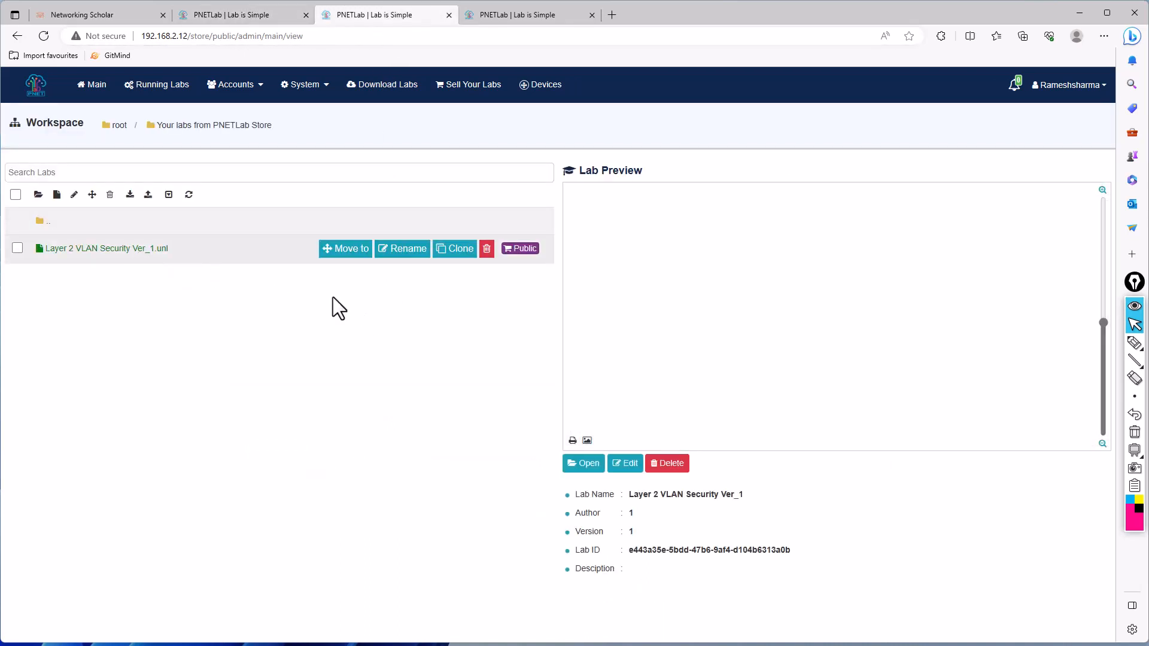
pyautogui.click(582, 470)
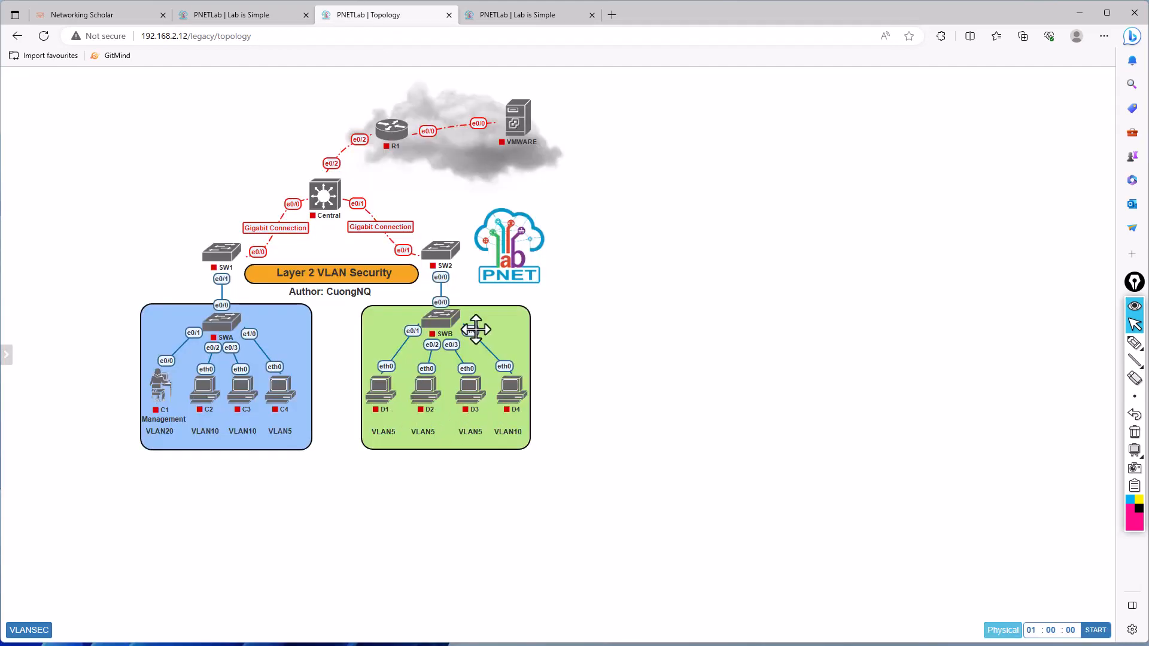
# - Check the VMWARE node's settings and its available image choices, leaving them unchanged
pyautogui.rightClick(523, 131)
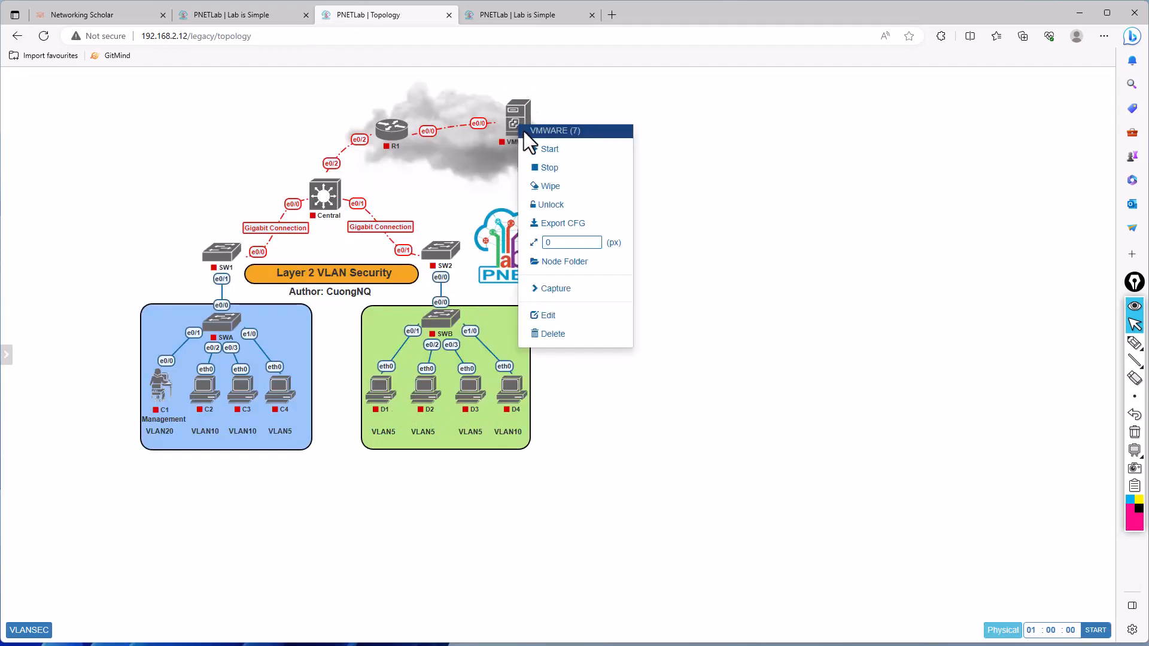
pyautogui.click(549, 316)
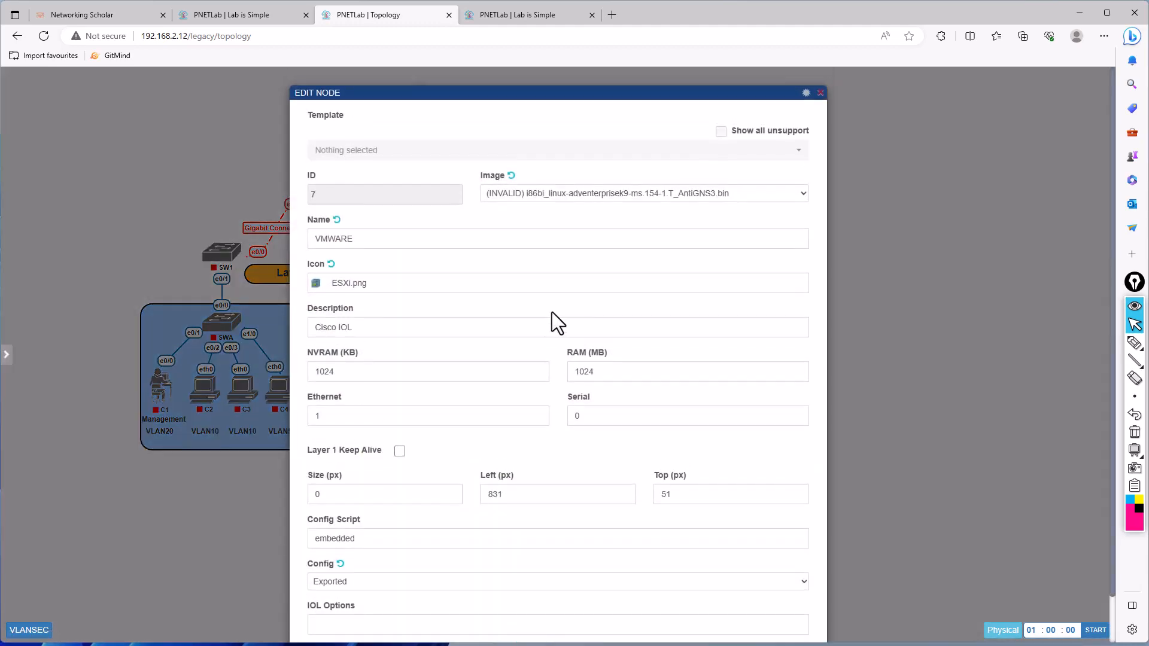
pyautogui.click(569, 193)
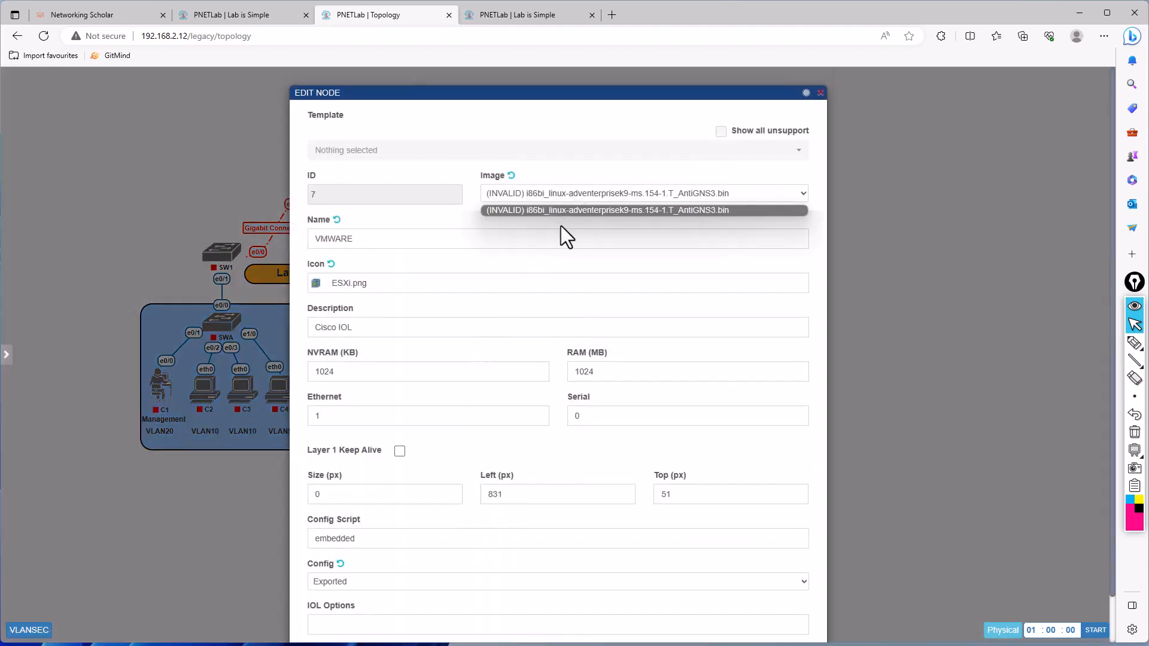
pyautogui.click(647, 233)
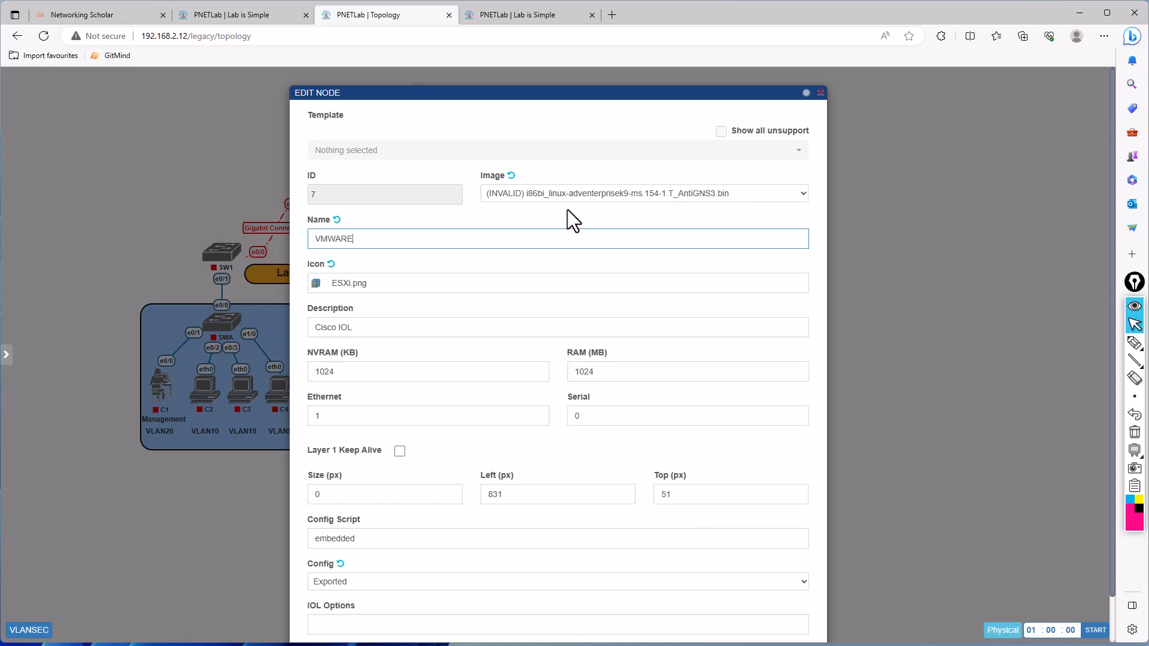
pyautogui.click(139, 202)
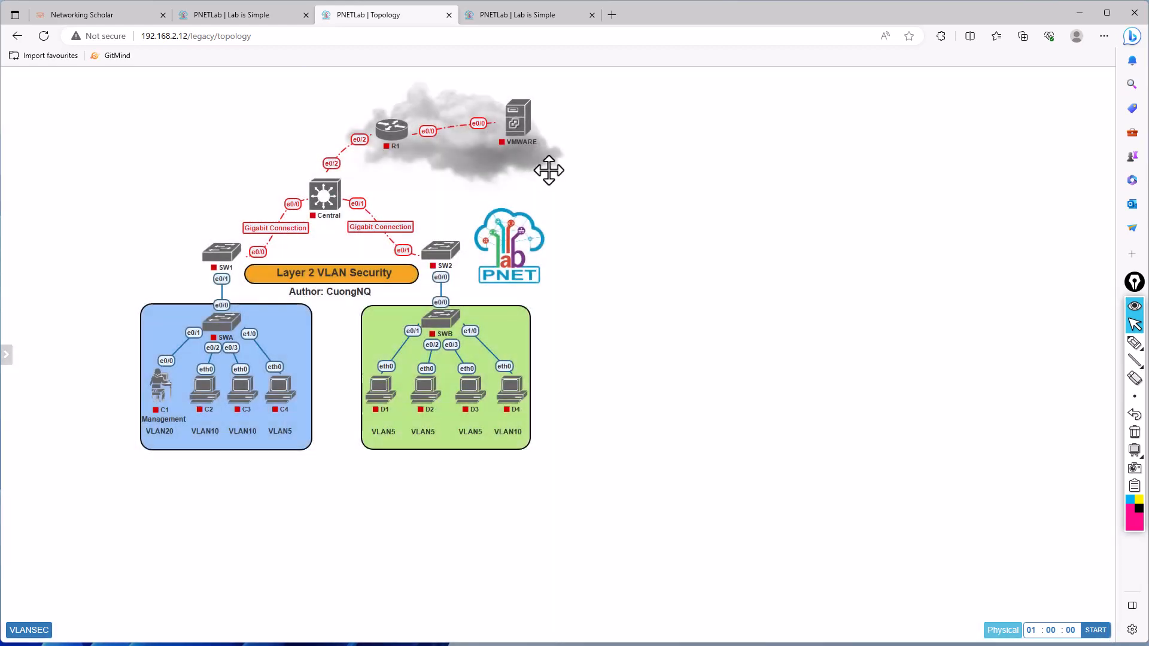
# - Examine the images assigned in the node settings of router R1 and switch SW1
pyautogui.doubleClick(392, 135)
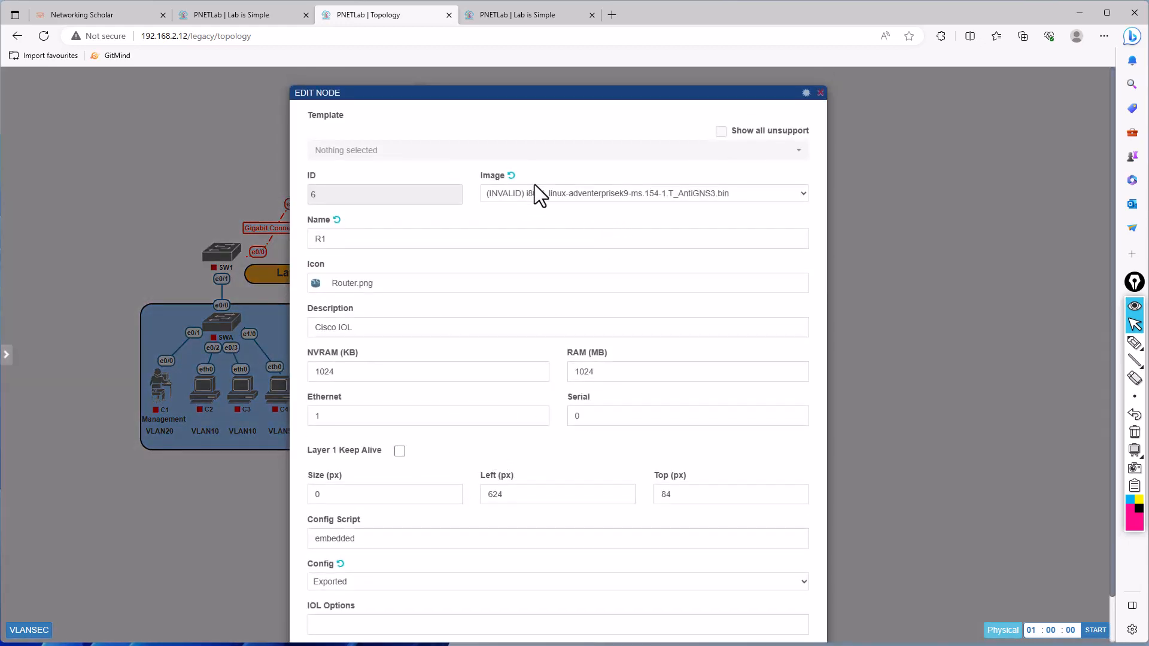
pyautogui.click(80, 247)
pyautogui.moveTo(229, 244)
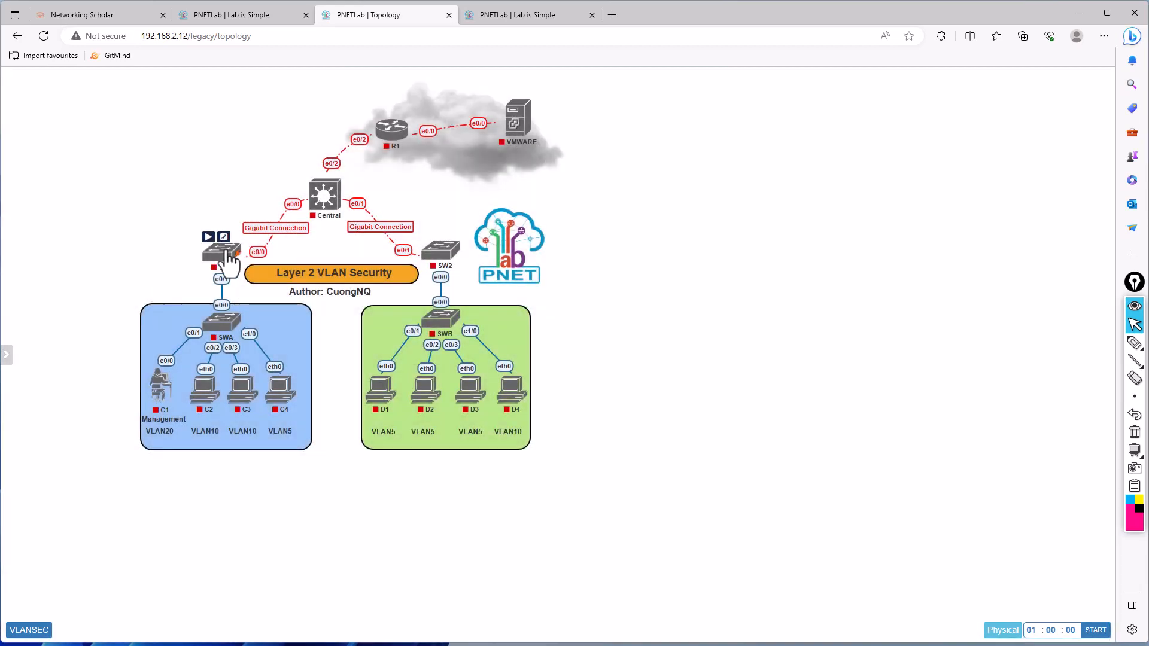
pyautogui.doubleClick(225, 250)
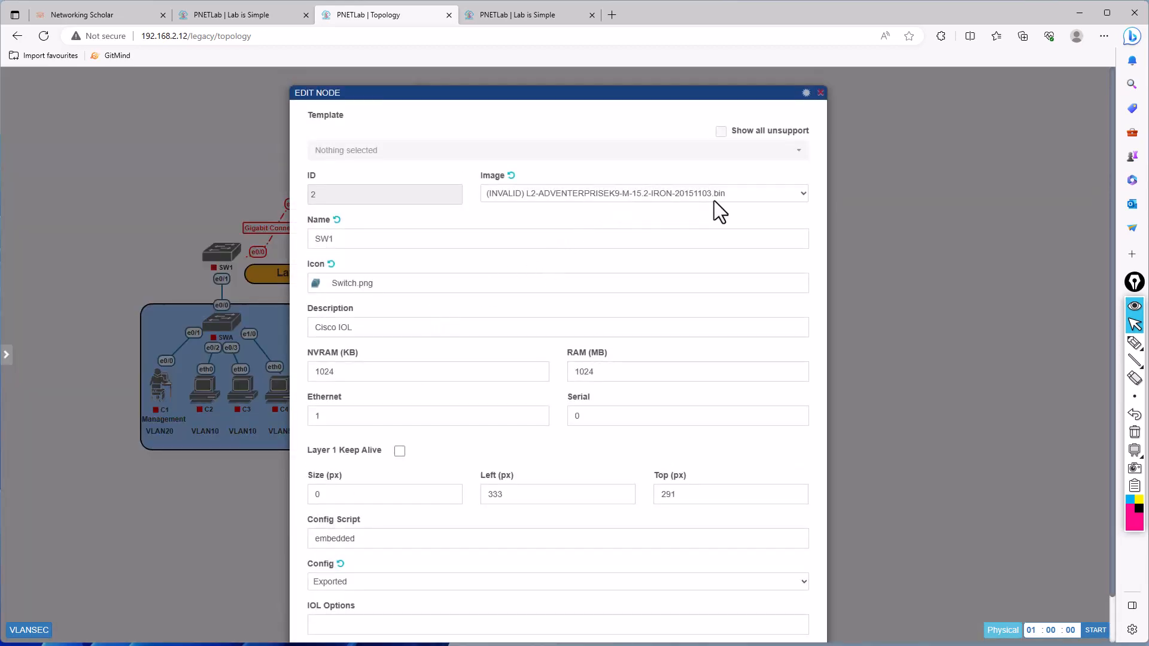
pyautogui.moveTo(650, 218); pyautogui.dragTo(649, 201)
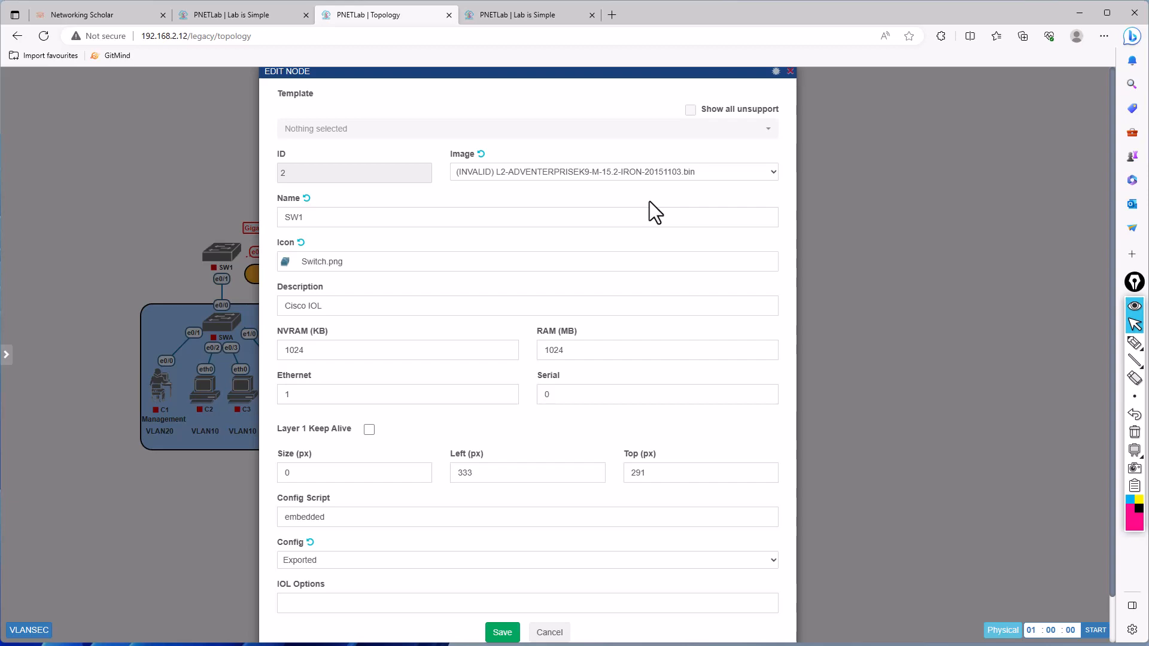
pyautogui.click(121, 560)
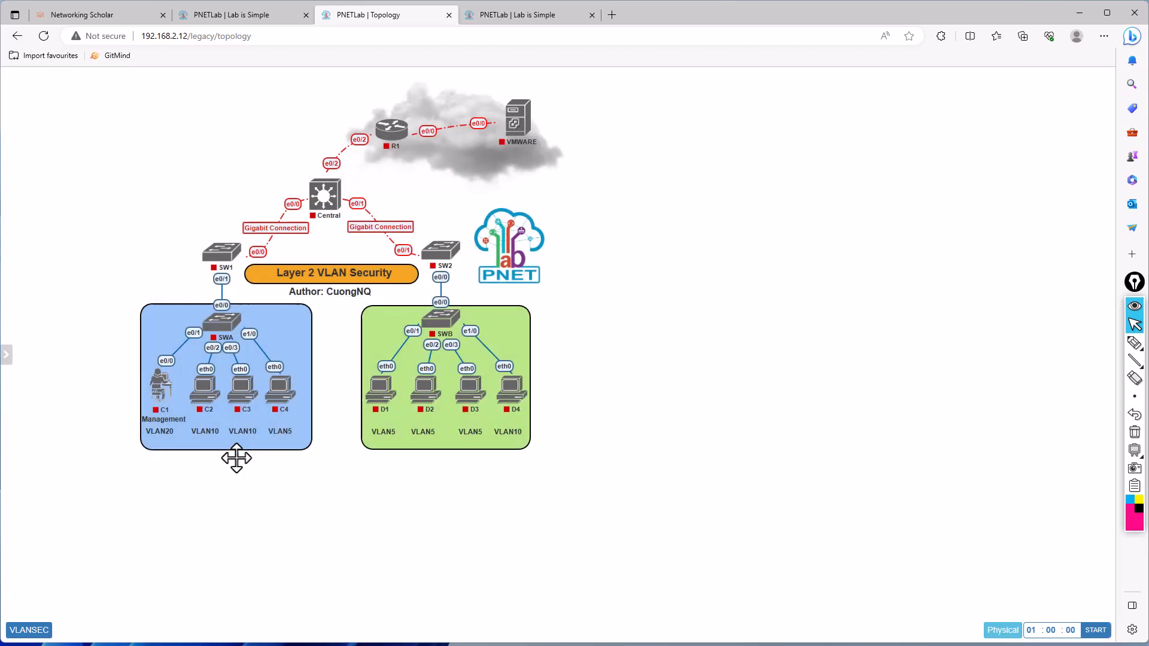
# - Review and save the C3 virtual PC's node settings, and examine the image assigned to the C1 management node
pyautogui.moveTo(248, 396)
pyautogui.click(247, 370)
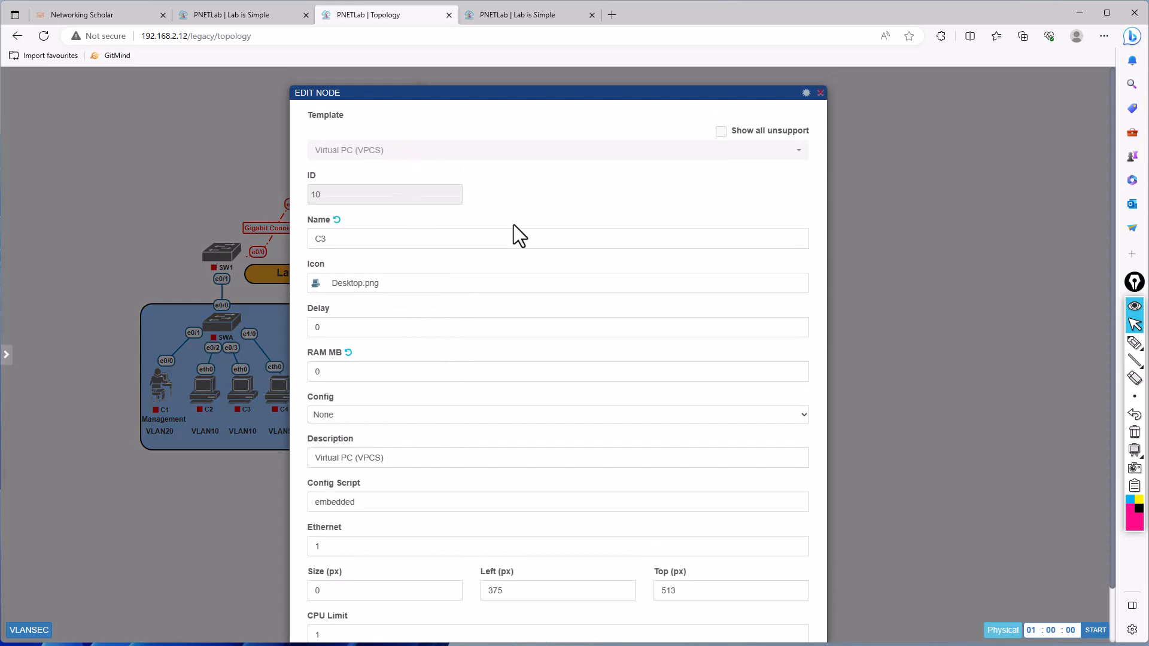
pyautogui.scroll(-1, 466, 301)
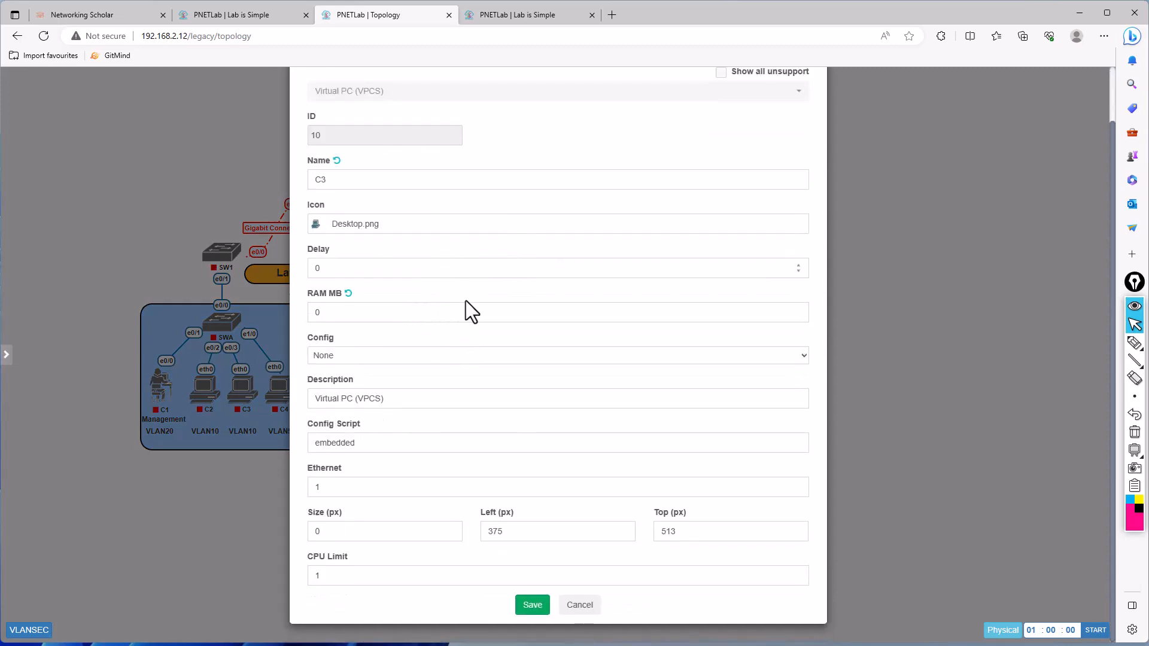
pyautogui.click(531, 605)
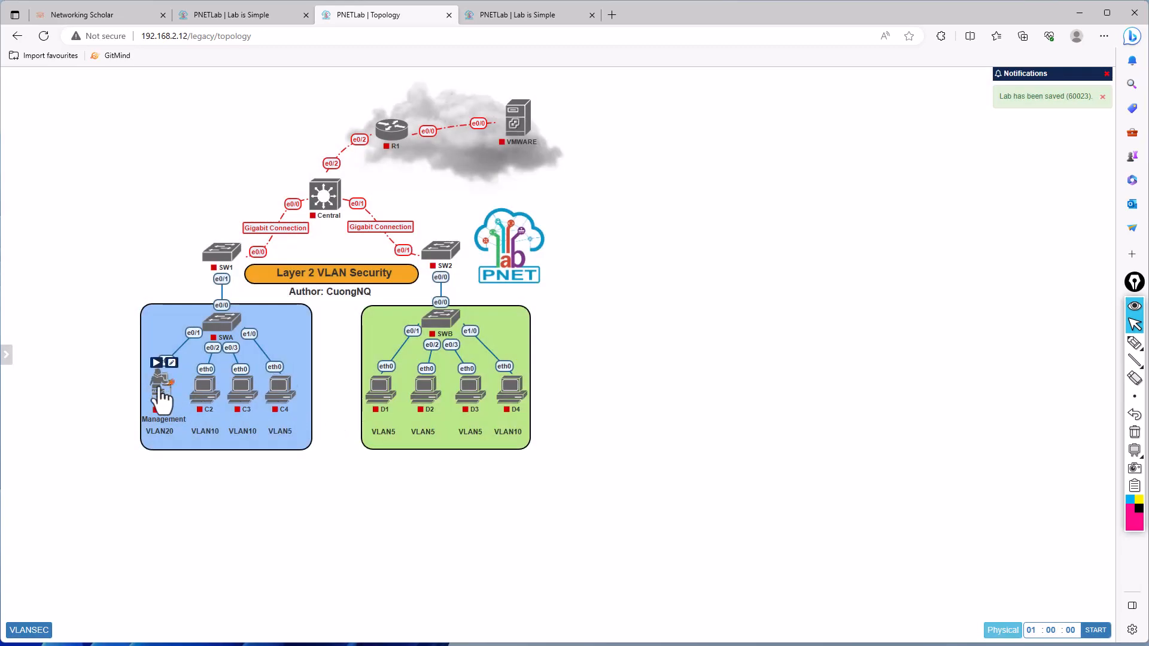
pyautogui.click(172, 363)
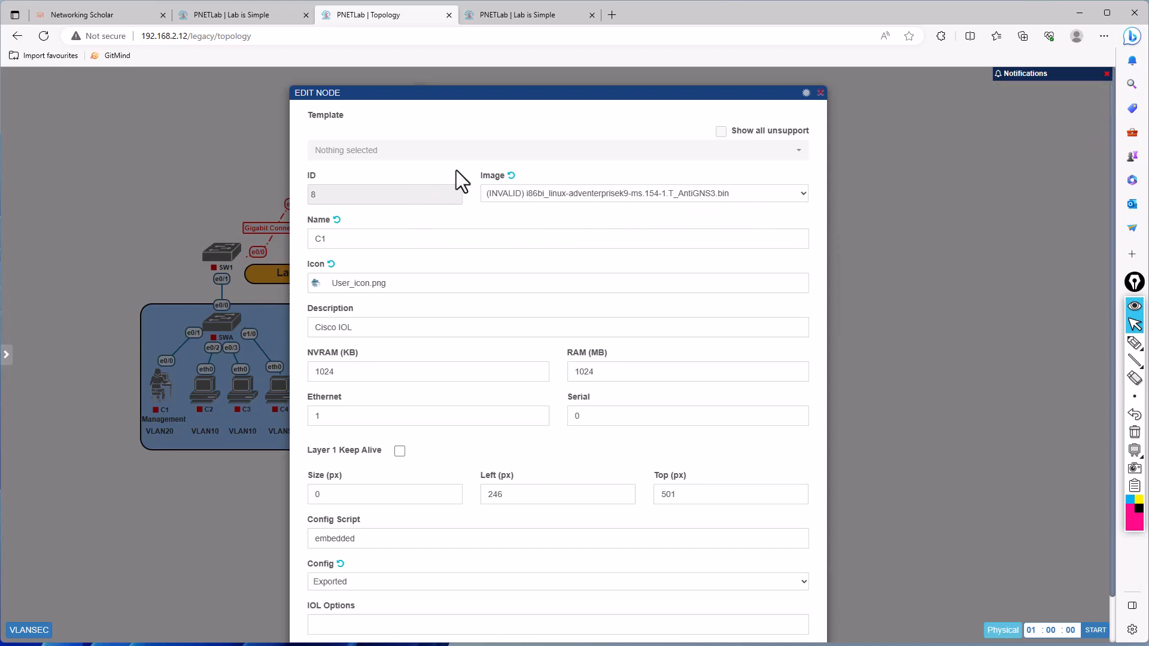
pyautogui.click(1010, 133)
# - Start adding a new node, show all unsupported templates and browse the full template list without adding any
pyautogui.rightClick(885, 151)
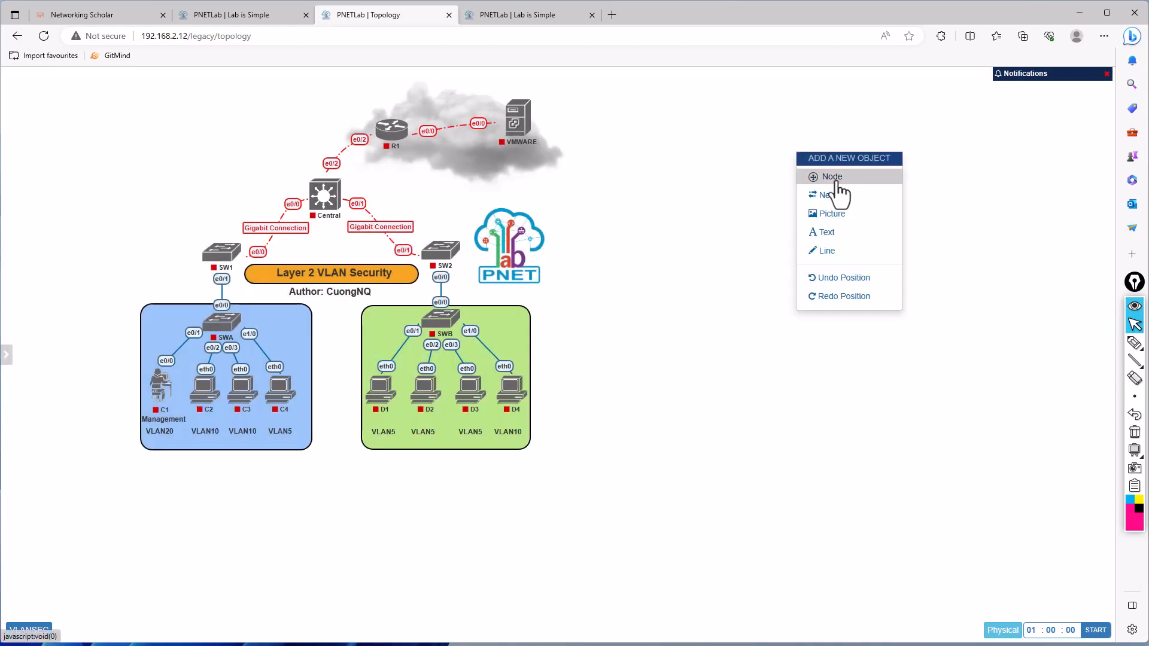
pyautogui.click(837, 180)
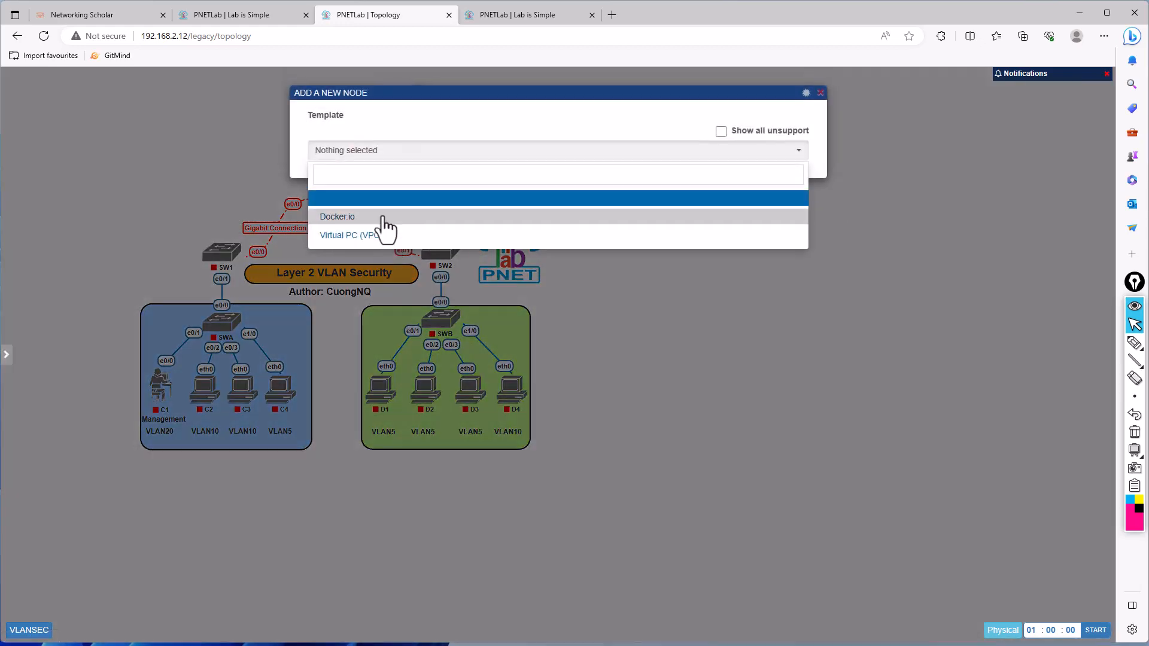
pyautogui.click(720, 131)
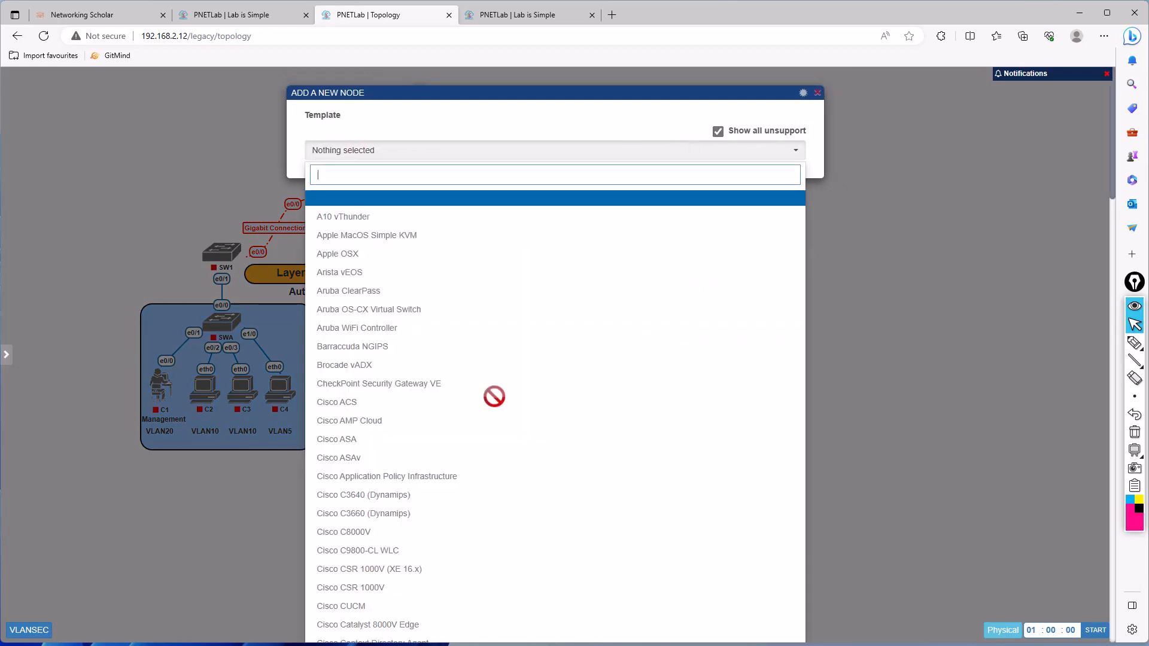
pyautogui.scroll(-8, 454, 377)
pyautogui.scroll(-20, 424, 361)
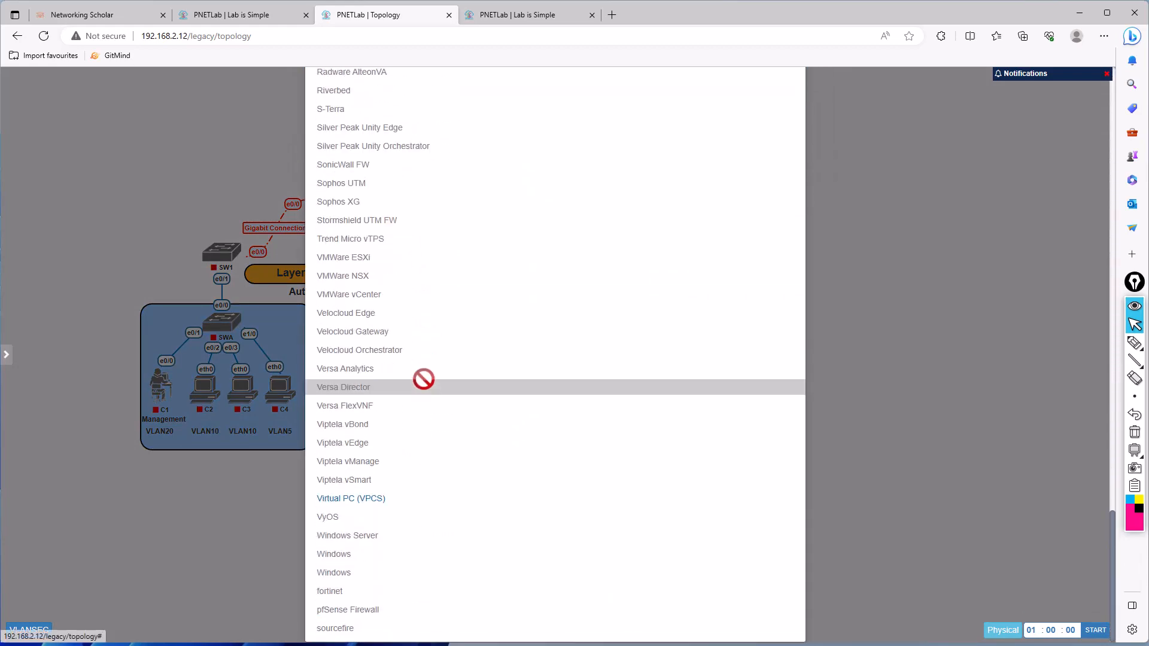
pyautogui.scroll(10, 407, 365)
pyautogui.scroll(-10, 408, 349)
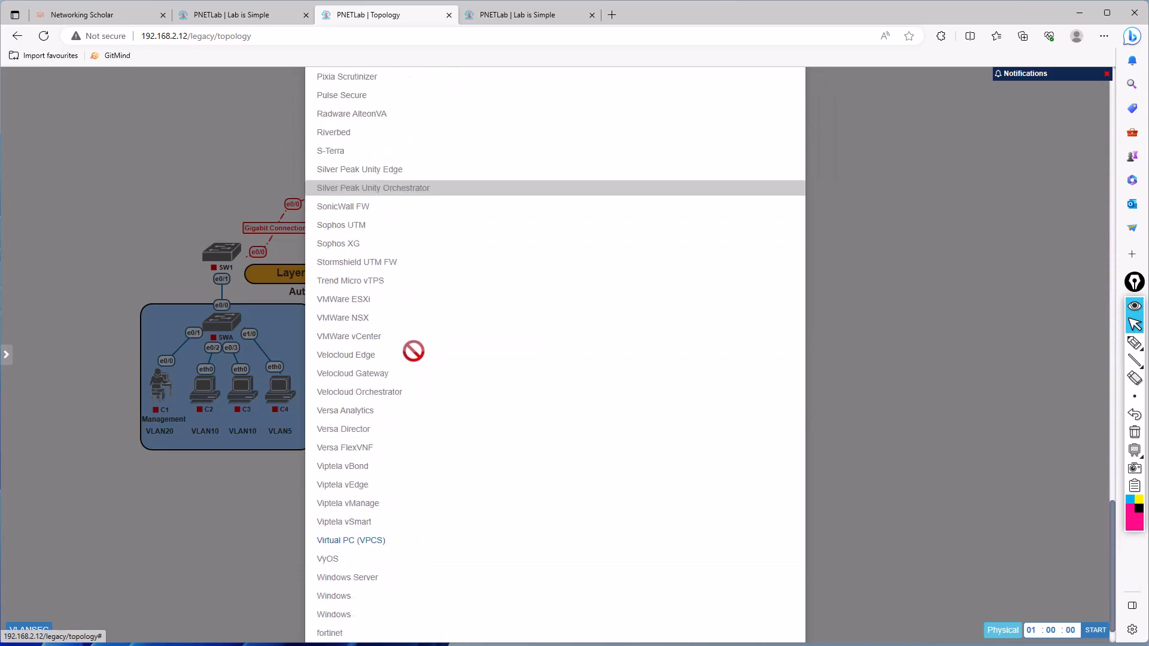
pyautogui.scroll(15, 436, 523)
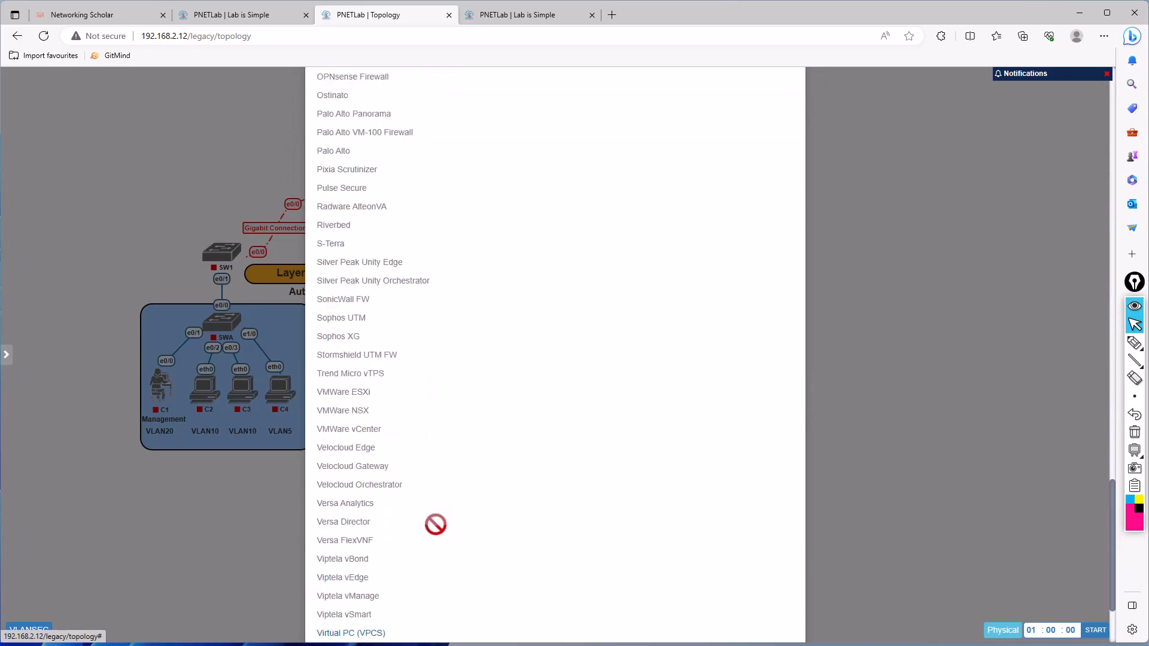
pyautogui.scroll(20, 709, 318)
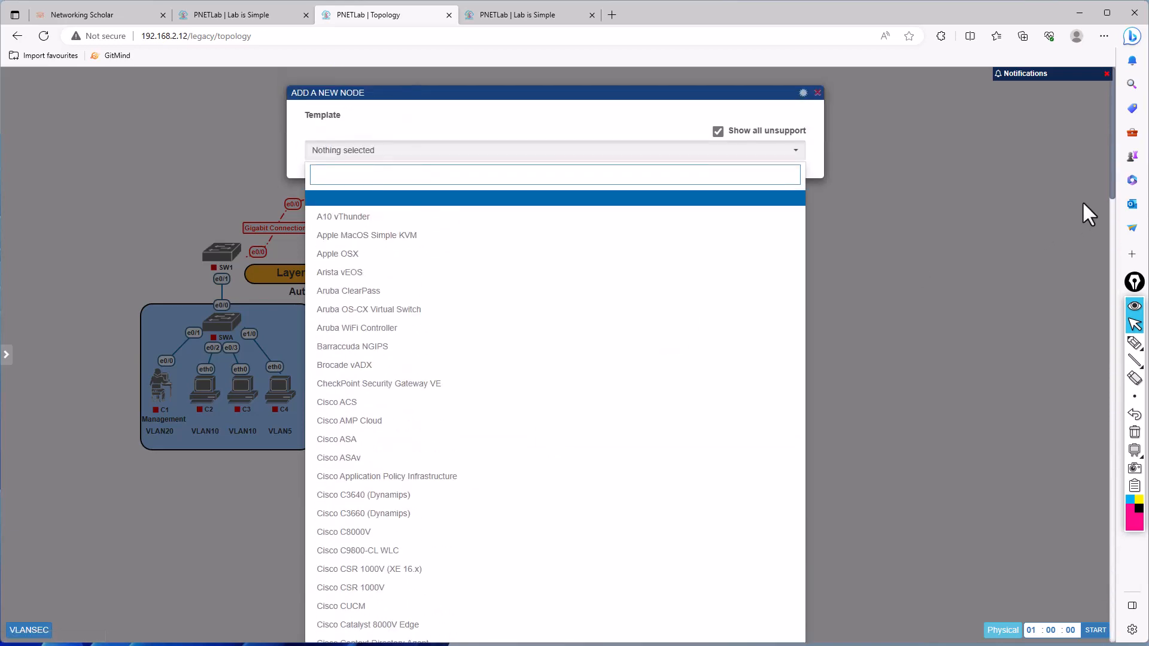
pyautogui.click(1082, 204)
# - Check the image assigned to switch SW2 and open a new browser tab
pyautogui.moveTo(522, 392)
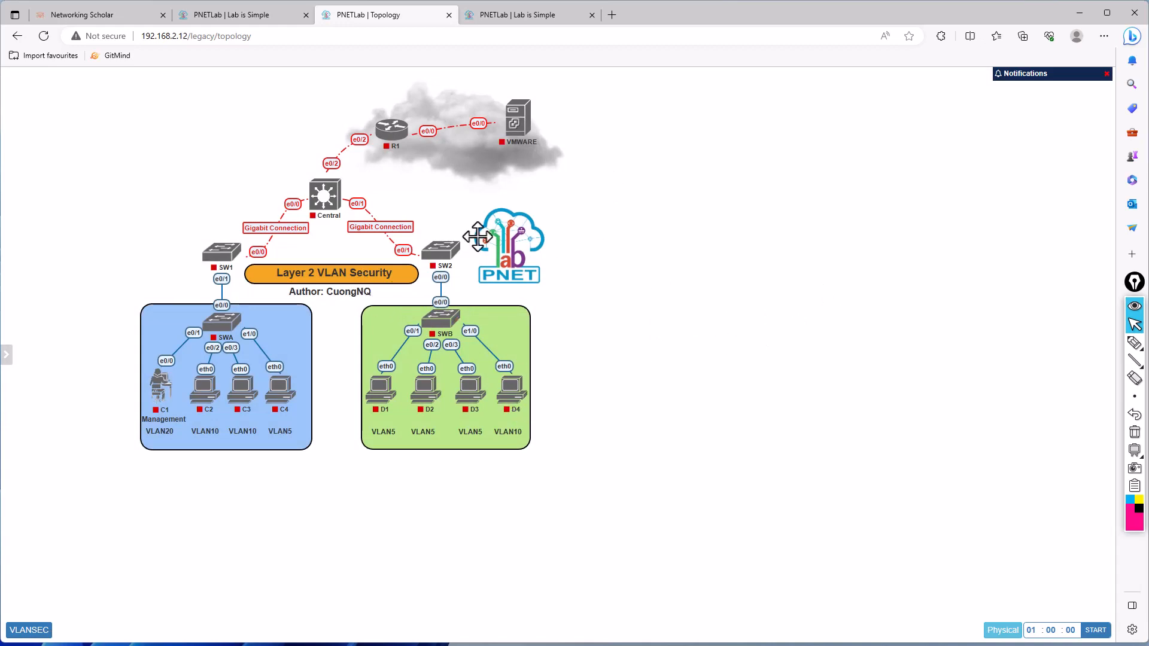
pyautogui.doubleClick(441, 240)
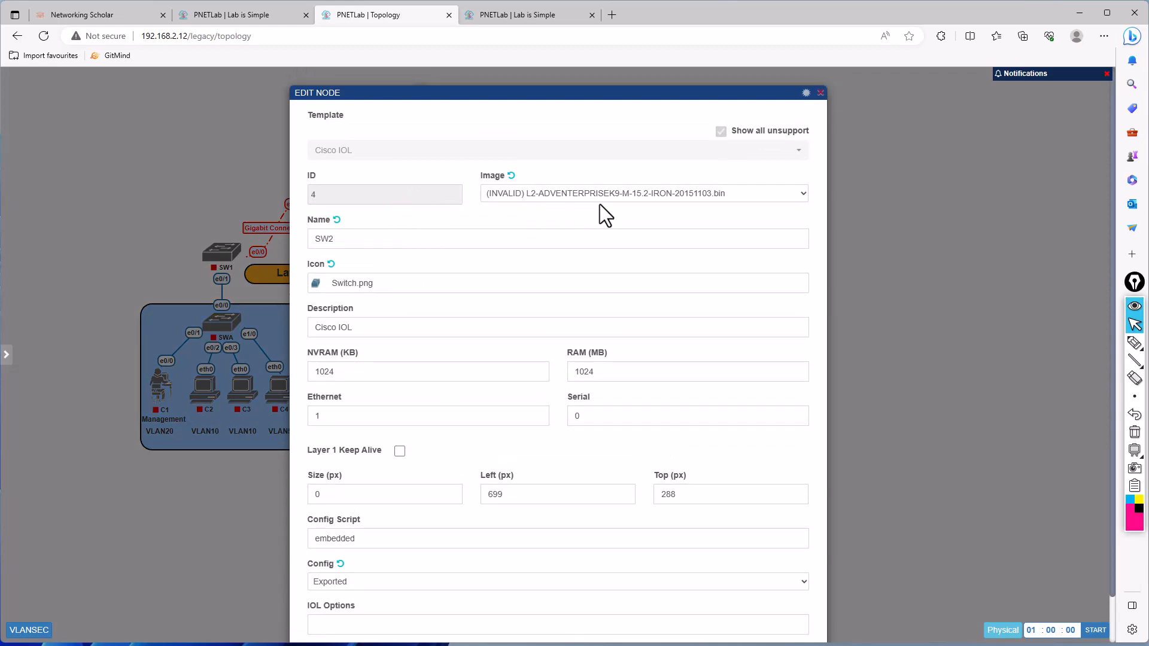
pyautogui.click(613, 12)
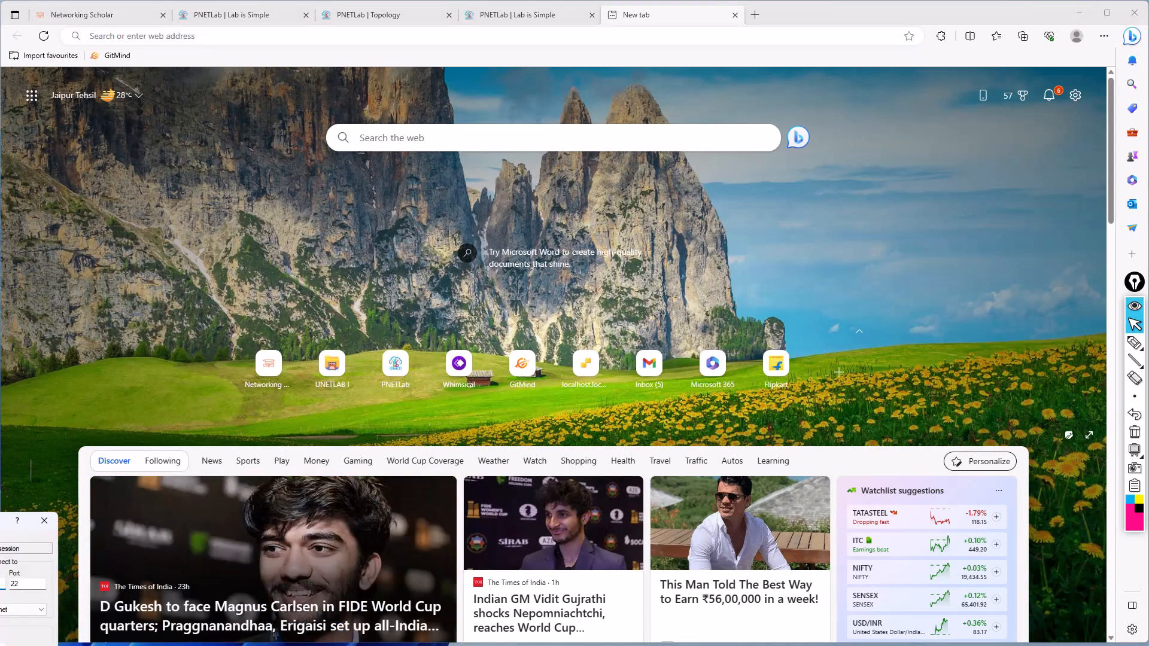
# - Open an SSH session to 192.168.2.12 in PuTTY and log in as root with the account password
pyautogui.moveTo(0, 521); pyautogui.dragTo(598, 206)
pyautogui.write('192168')
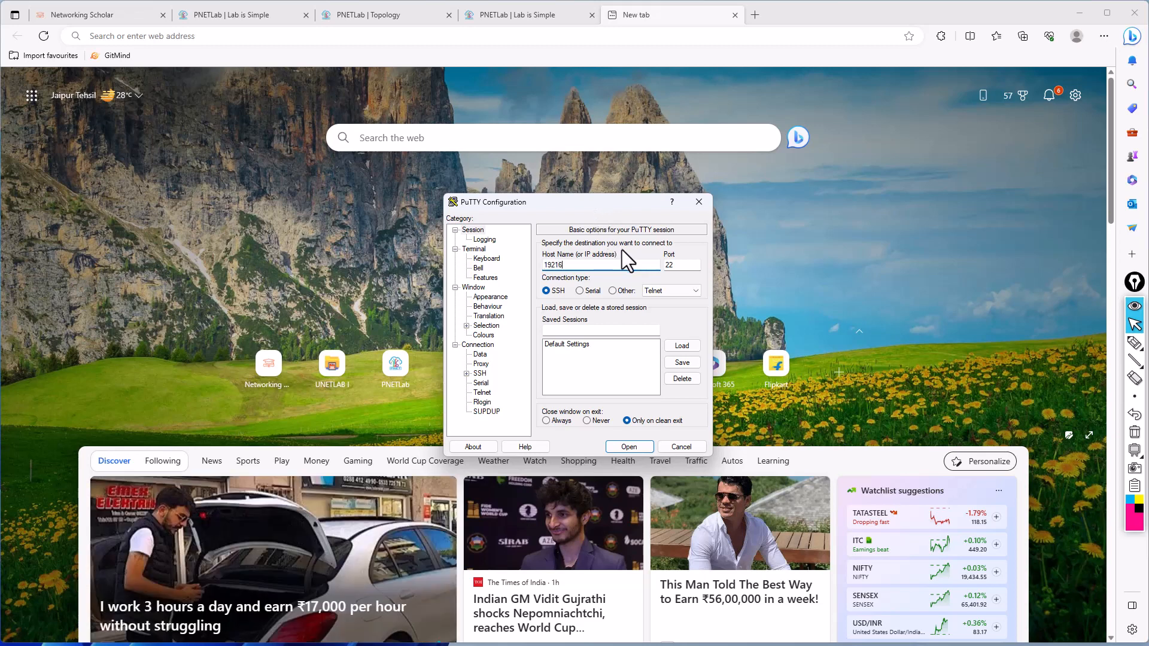
pyautogui.press('BackSpace')
pyautogui.press('BackSpace')
pyautogui.press('BackSpace')
pyautogui.write('.168.2.12')
pyautogui.press('Return')
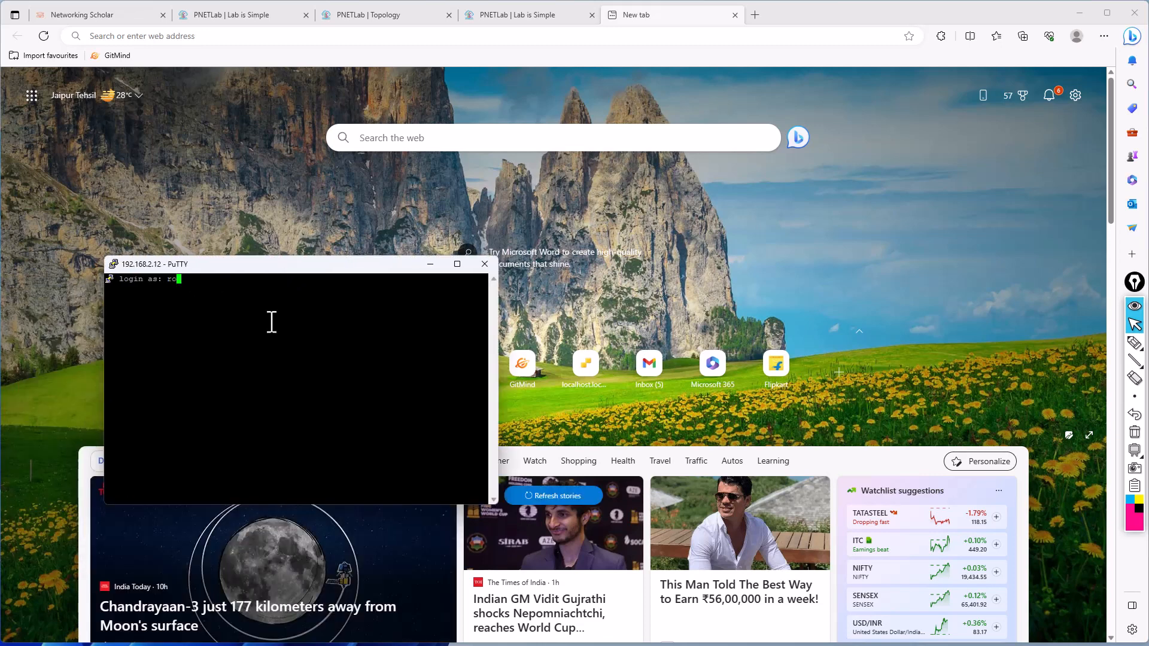
pyautogui.write('ot')
pyautogui.press('Return')
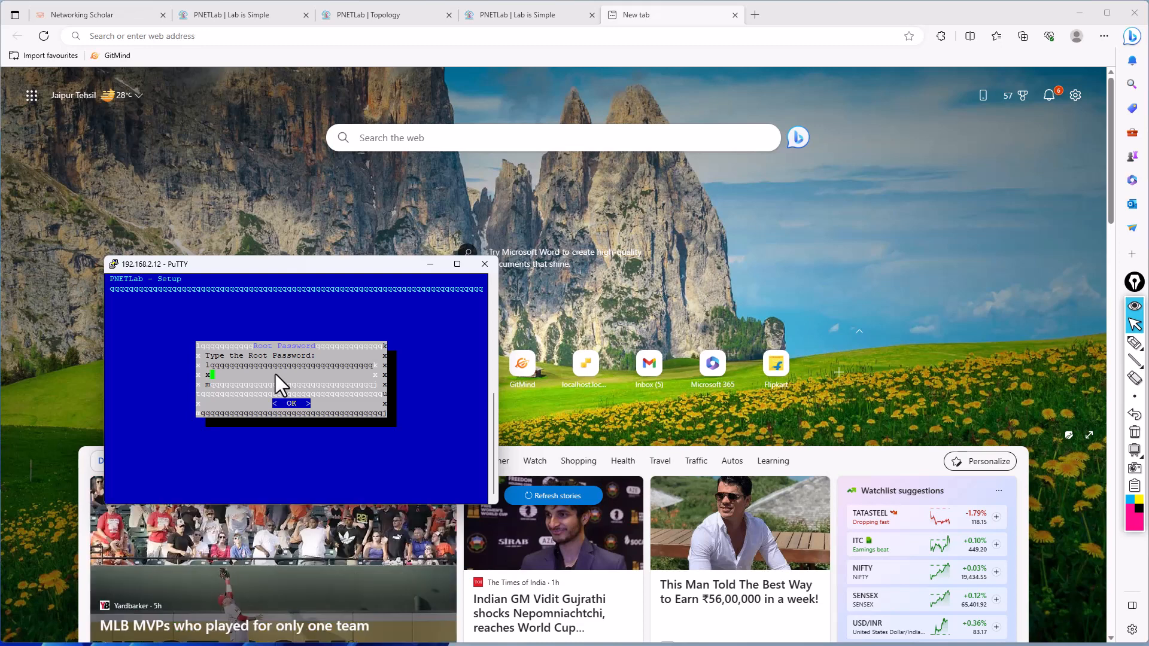
# - Complete the PNETLab setup wizard, entering the root password and using DHCP for the management network
pyautogui.press('Return')
pyautogui.press('Return')
pyautogui.press('Return')
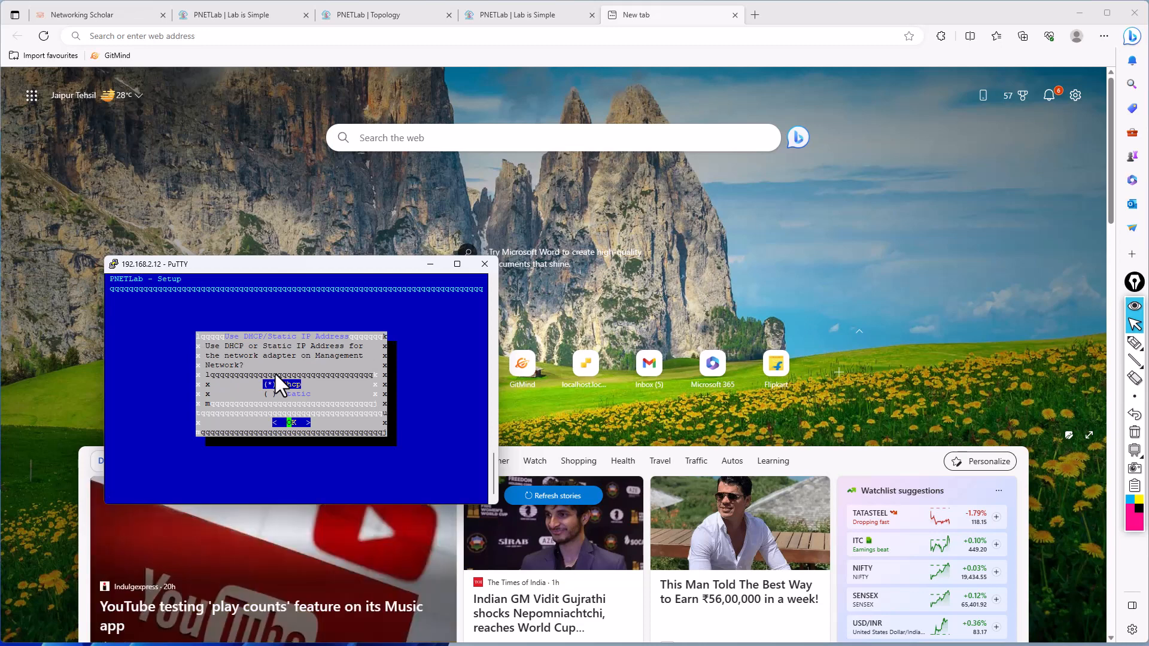
pyautogui.press('Return')
pyautogui.press('Return')
pyautogui.press('Return')
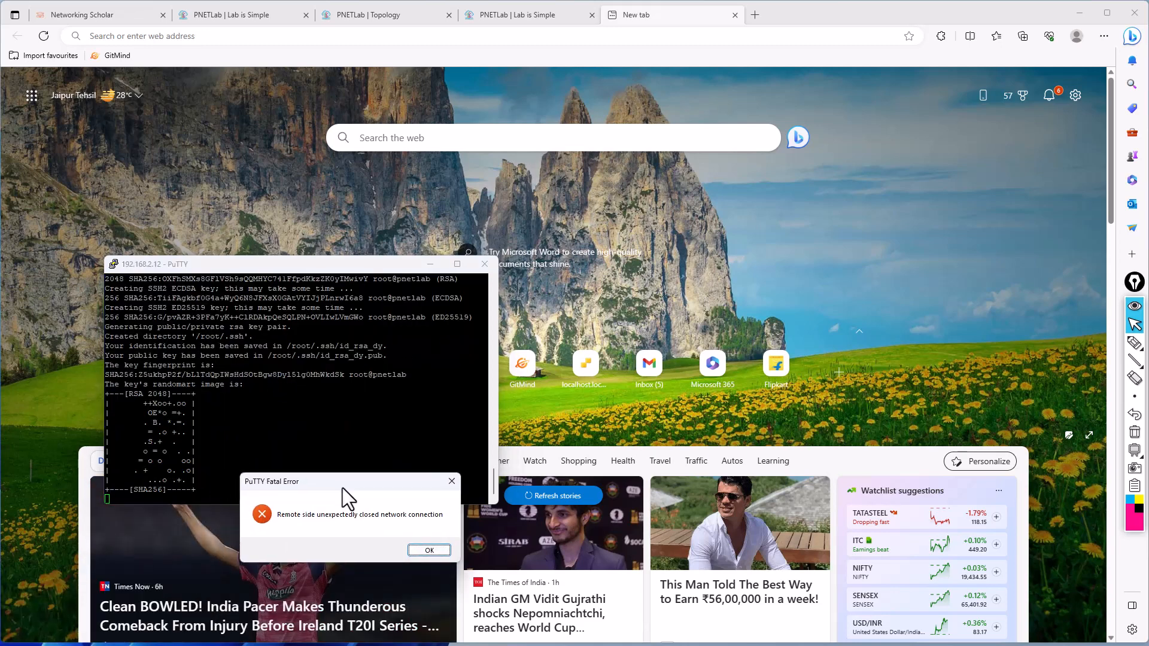
# - Dismiss the PuTTY error, bring up the PNET_4.2.10 VM window, close its settings dialog and place it beside the terminal
pyautogui.click(428, 551)
pyautogui.click(442, 644)
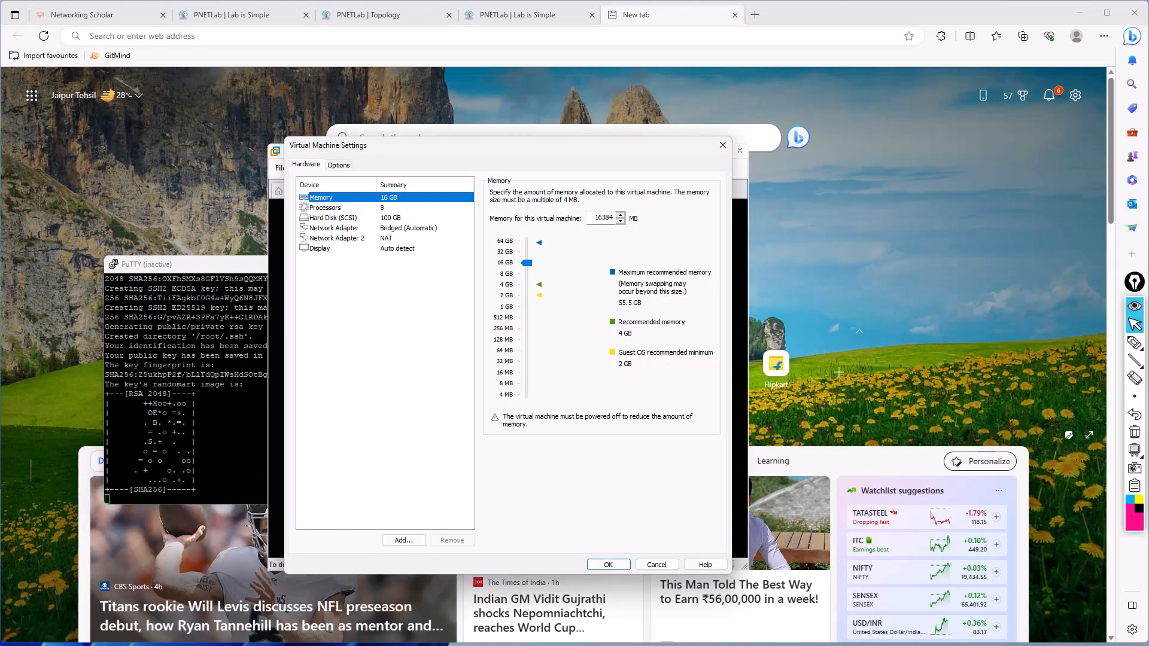
pyautogui.click(723, 145)
pyautogui.moveTo(540, 152); pyautogui.dragTo(815, 121)
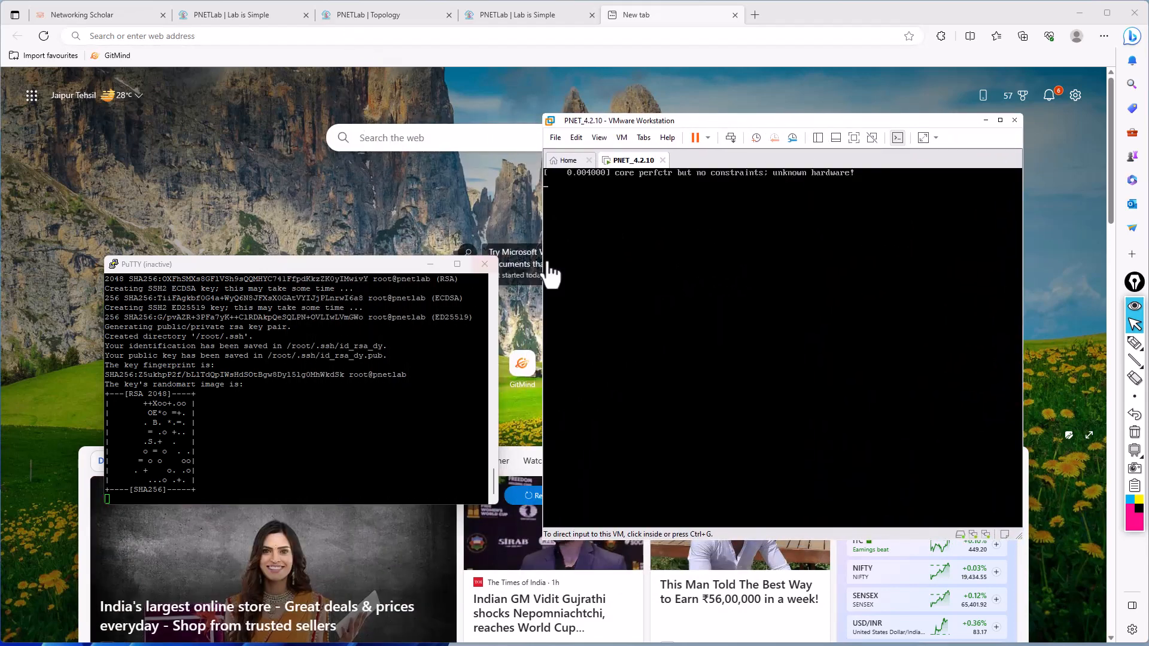
# - Try to restart the SSH session to 192.168.2.12 while the virtual machine is rebooting
pyautogui.rightClick(328, 265)
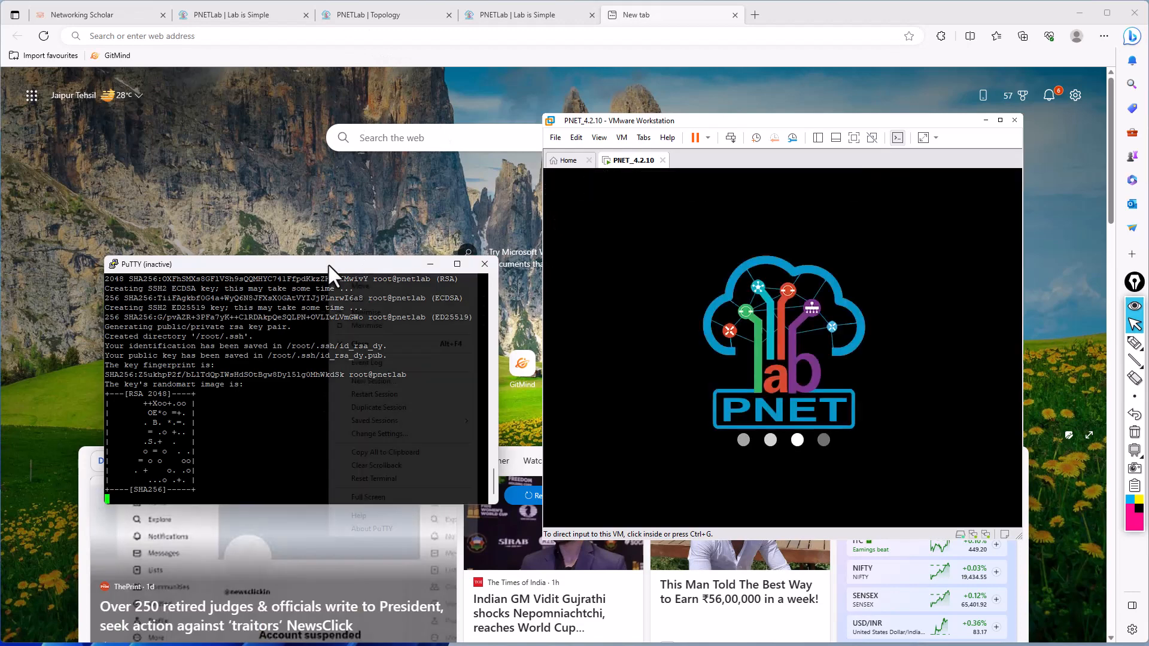
pyautogui.click(375, 395)
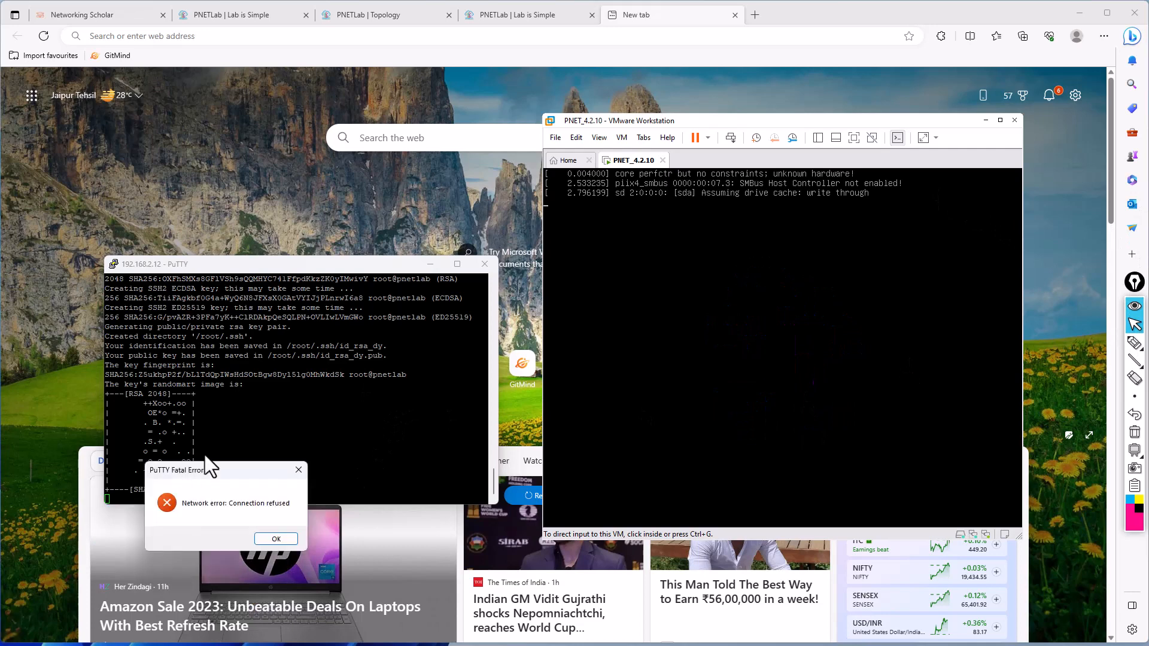
pyautogui.click(311, 516)
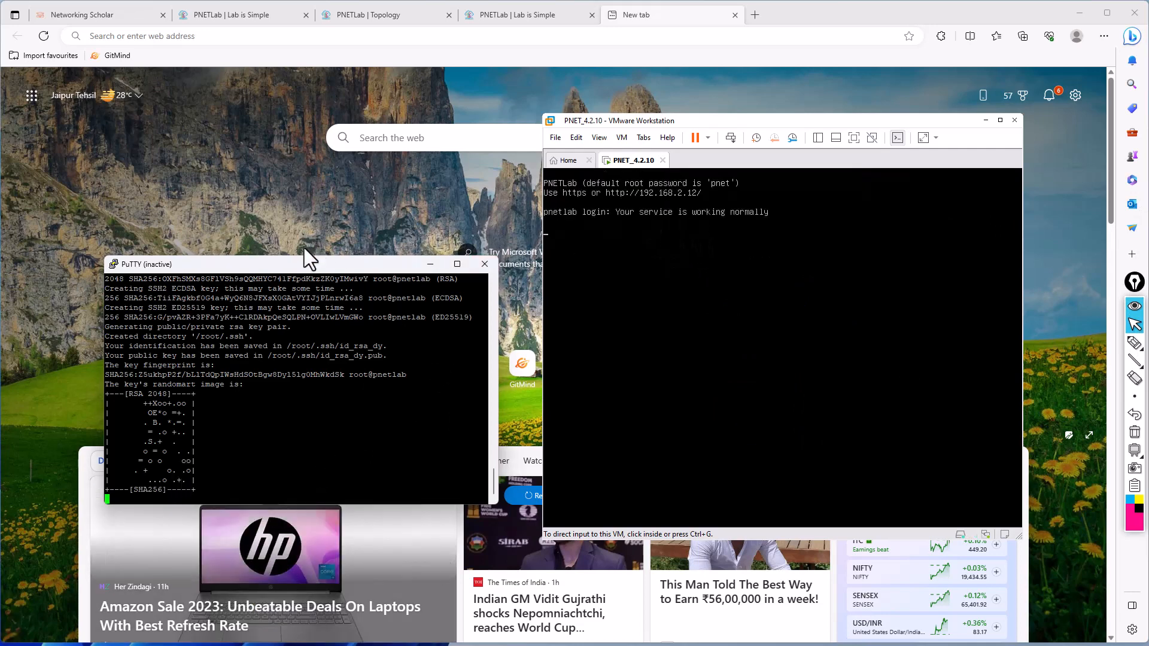
# - Restart the SSH session, accept the server's new host key and log in as root with the account password
pyautogui.rightClick(274, 270)
pyautogui.click(315, 401)
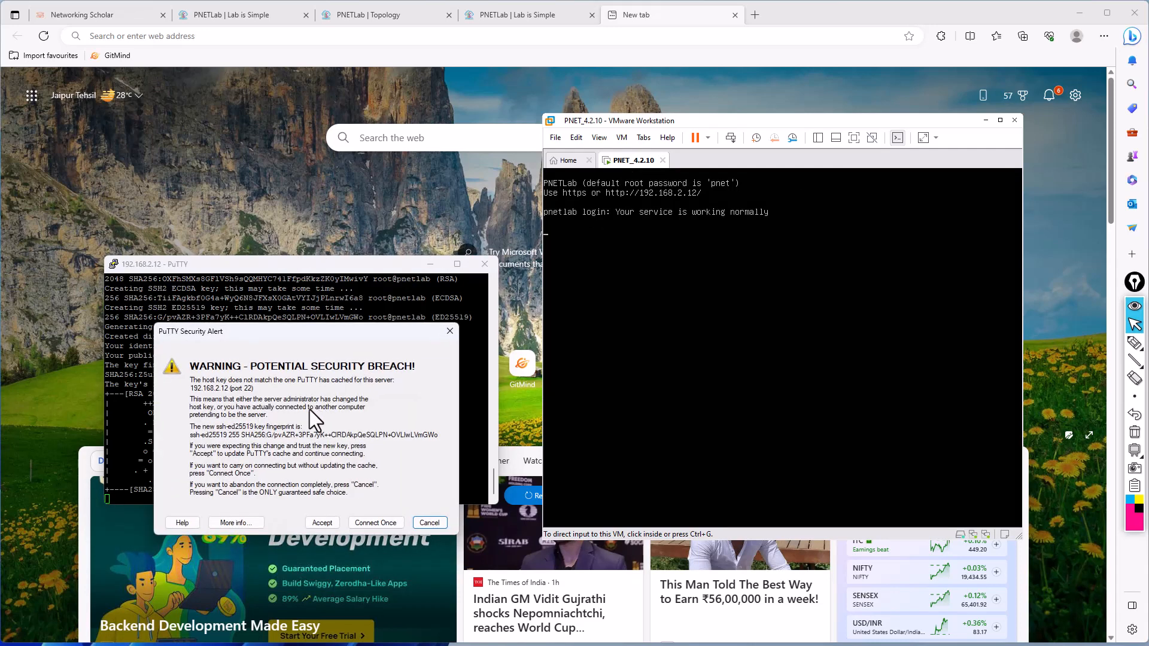
pyautogui.click(322, 523)
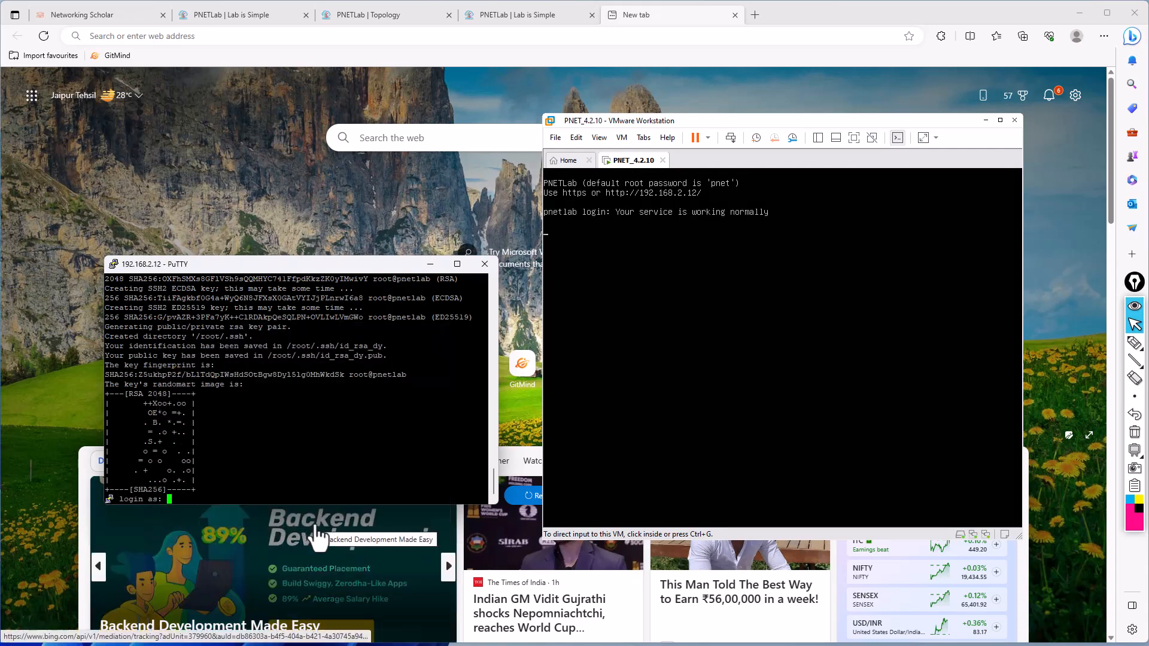
pyautogui.write('root')
pyautogui.press('Return')
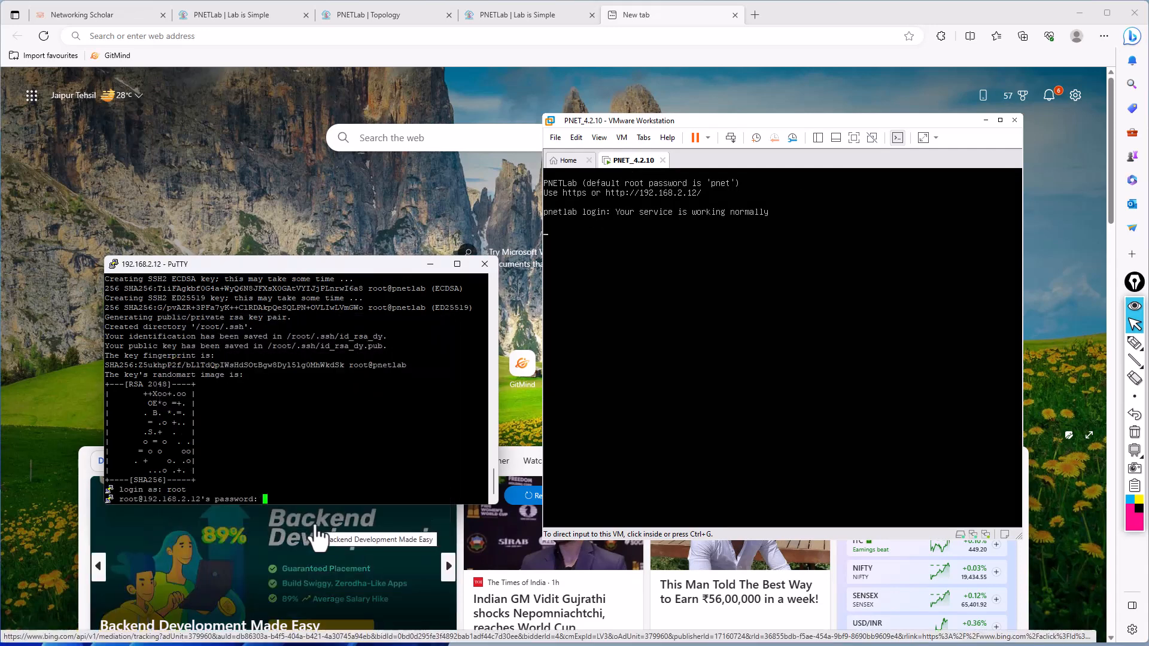
pyautogui.press('Return')
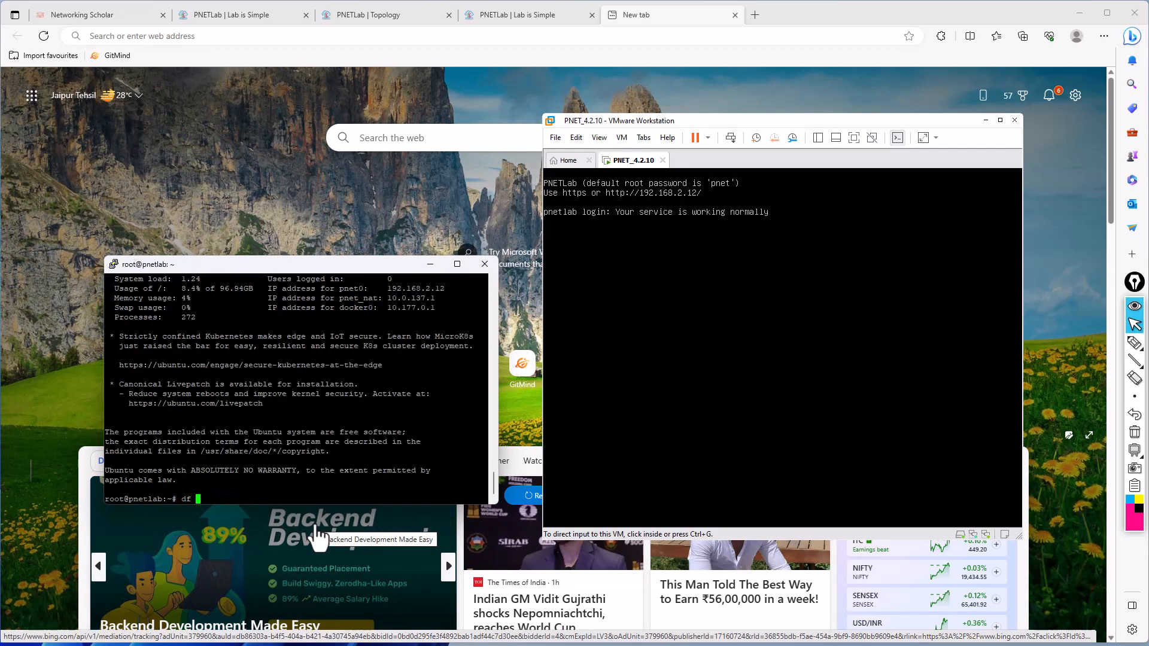
# - Run df -h to check the disk space and highlight the size and usage of the root filesystem
pyautogui.press('Return')
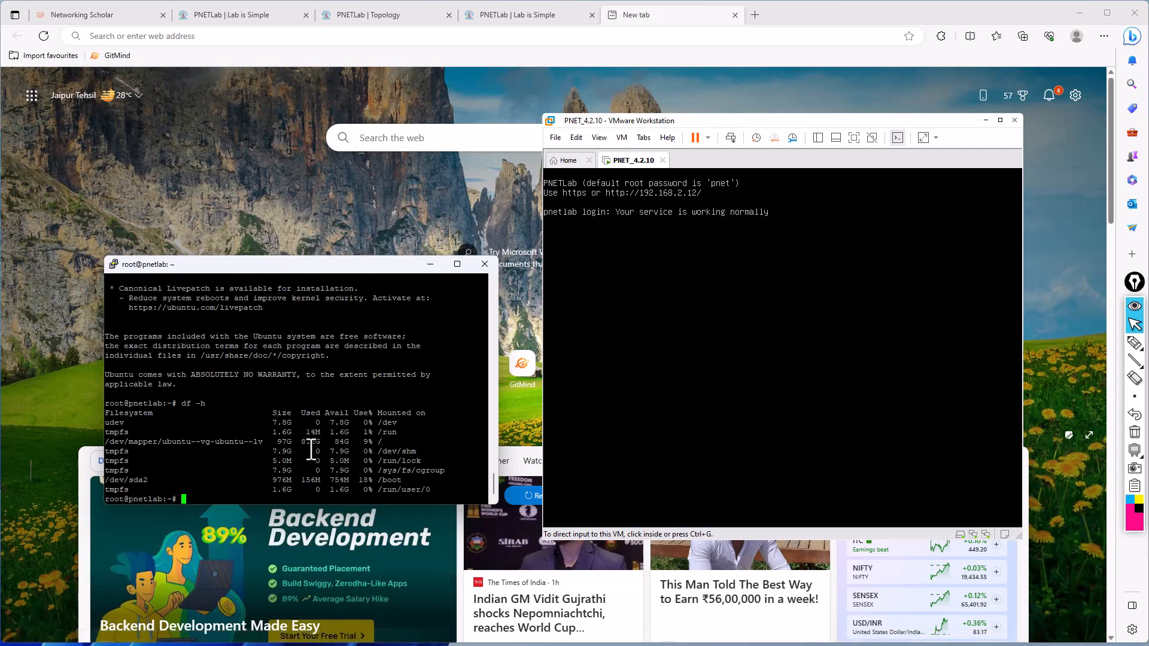
pyautogui.moveTo(276, 441); pyautogui.dragTo(338, 442)
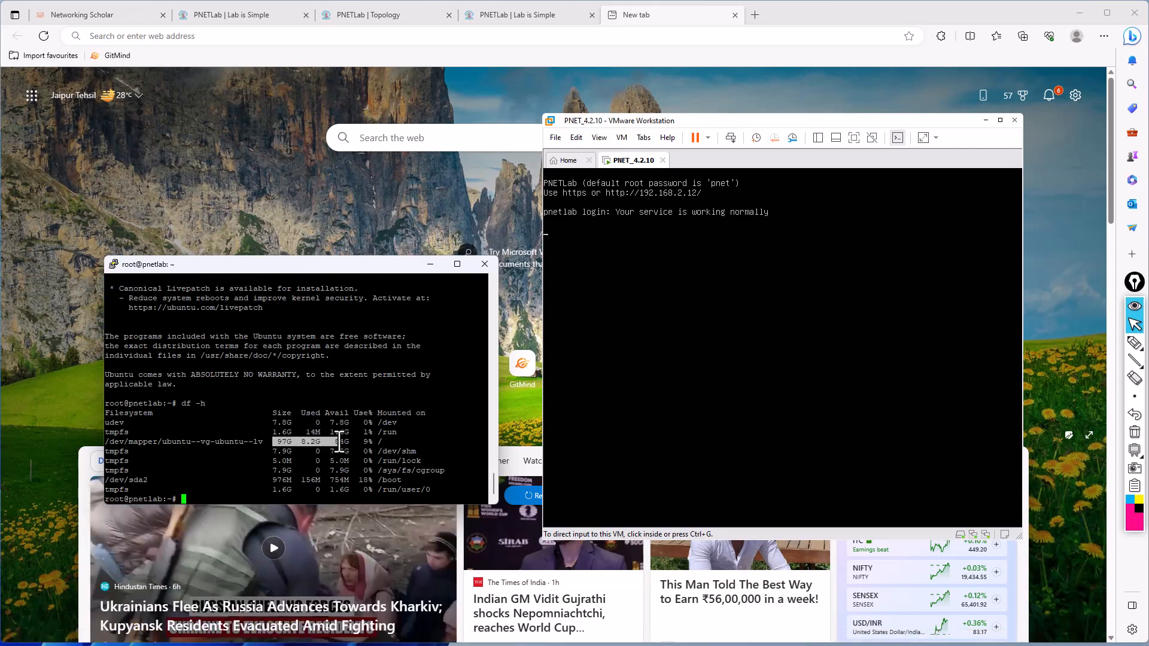
pyautogui.click(285, 424)
# - Run top to inspect the server's resources and copy the total memory value in KiB
pyautogui.write('top')
pyautogui.press('Return')
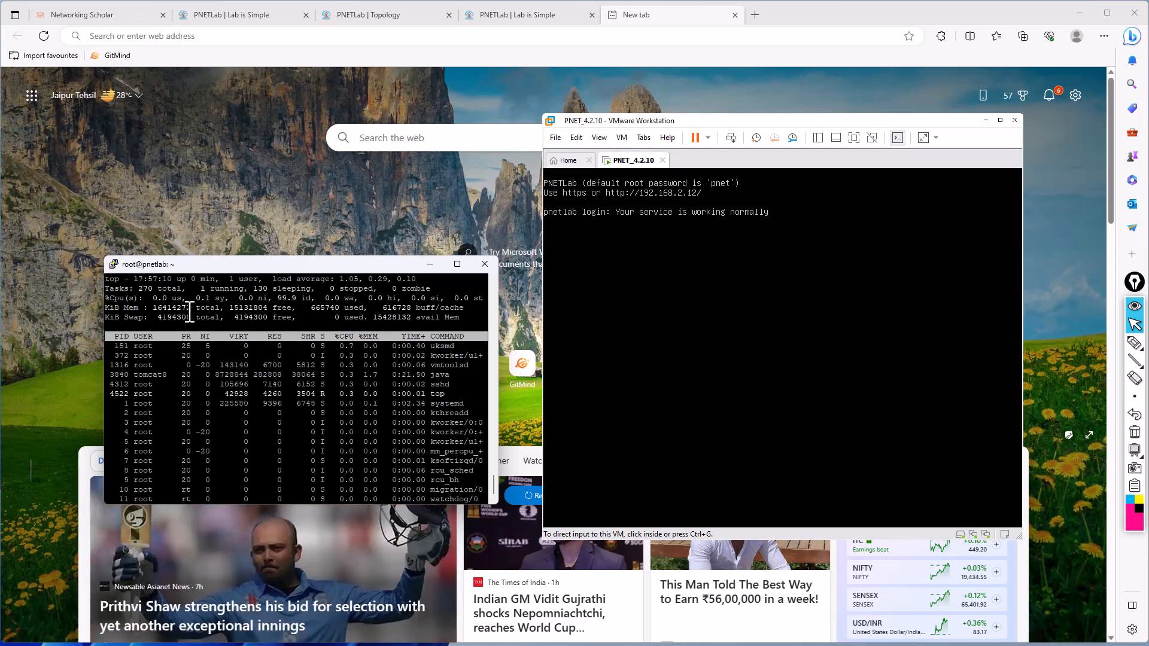
pyautogui.moveTo(191, 309); pyautogui.dragTo(154, 311)
pyautogui.hotkey('ctrl', 'c')
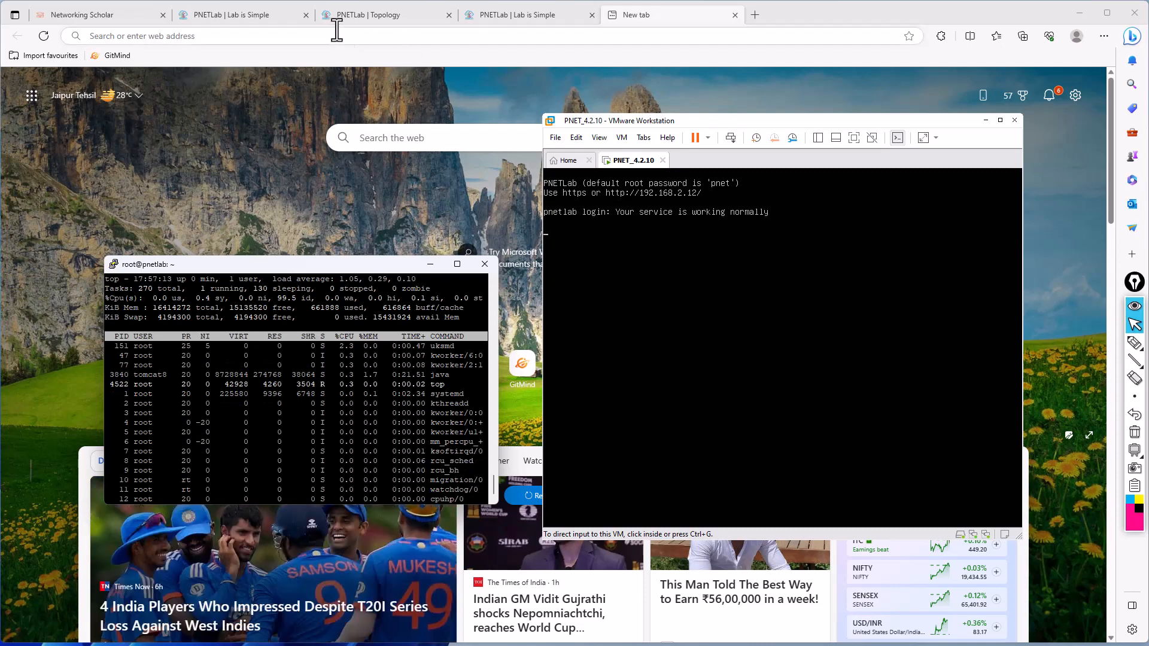
# - Search the web for a KB to GB converter in the browser and convert 16414272 kilobytes to gigabytes
pyautogui.click(354, 40)
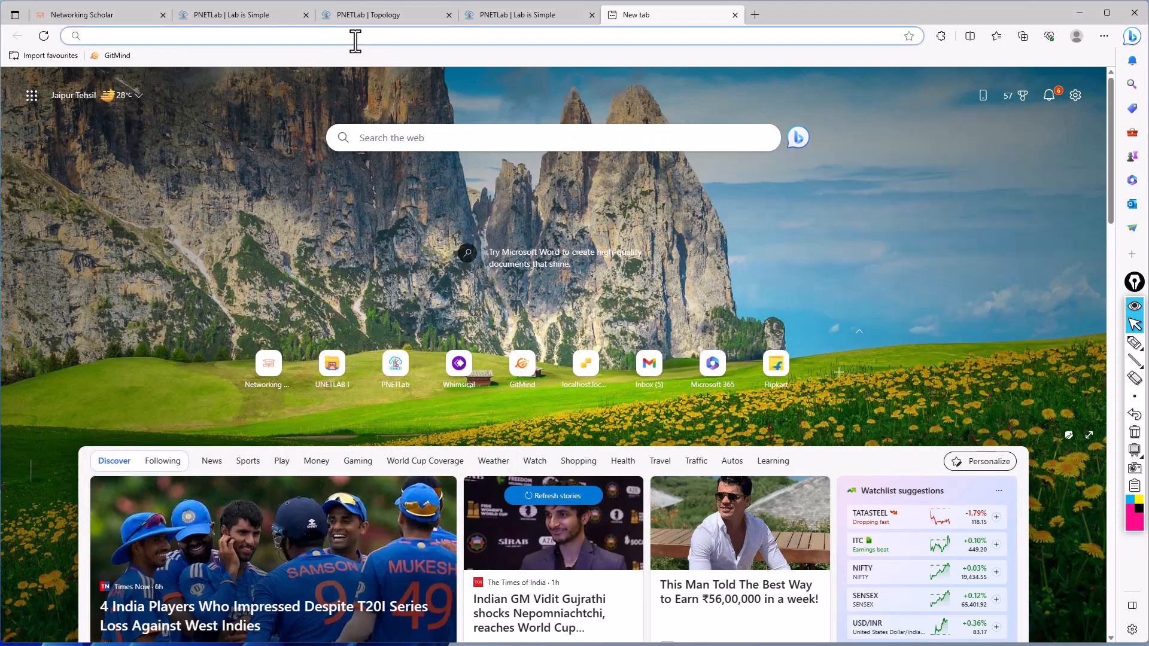
pyautogui.write('kb i')
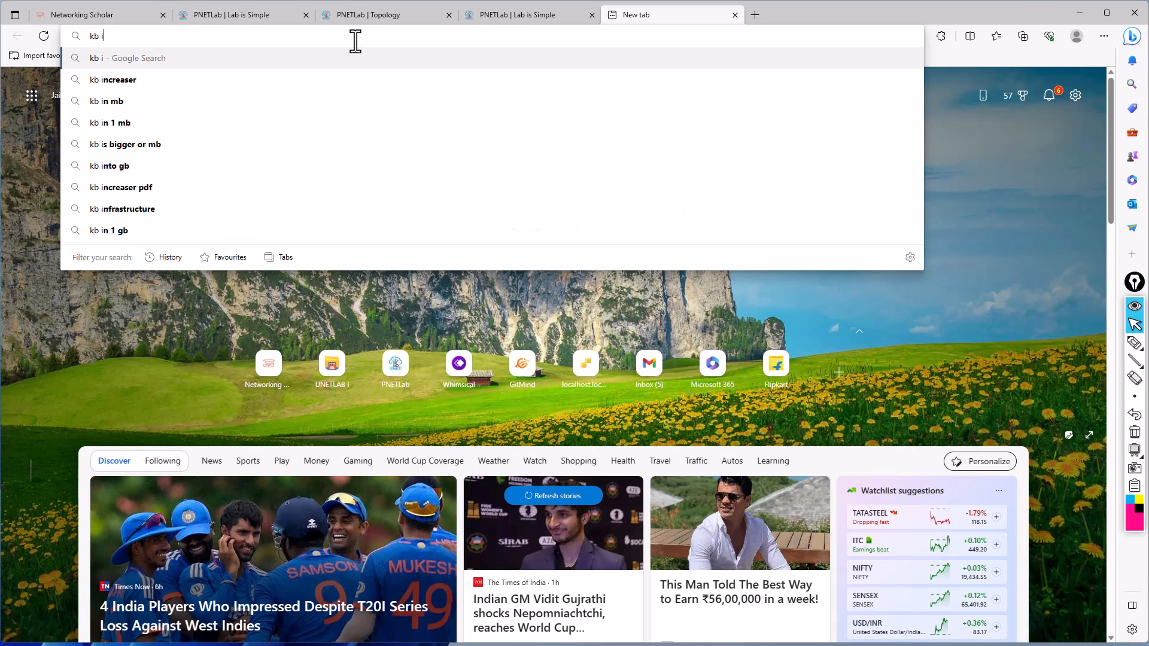
pyautogui.write('into gb')
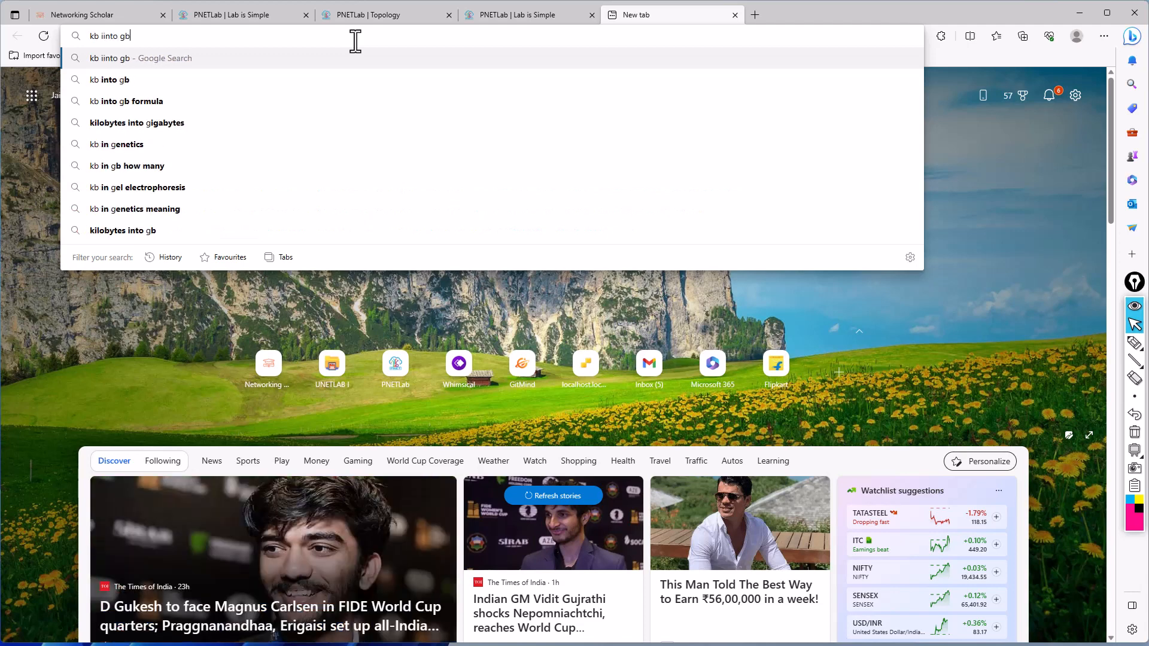
pyautogui.press('Return')
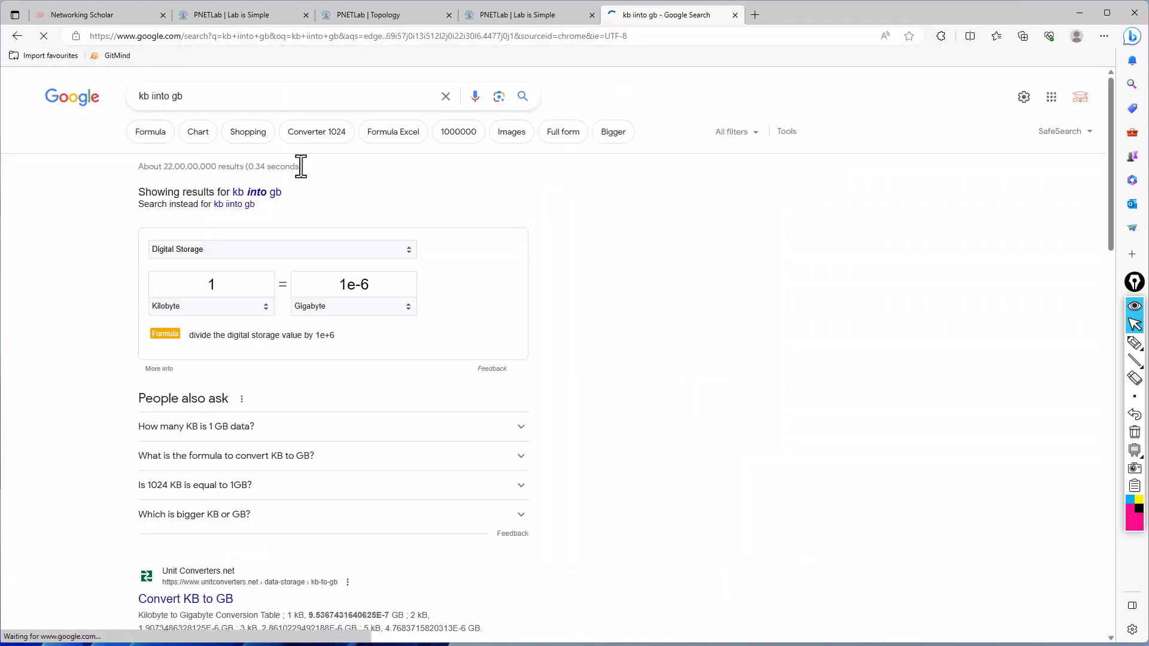
pyautogui.doubleClick(216, 284)
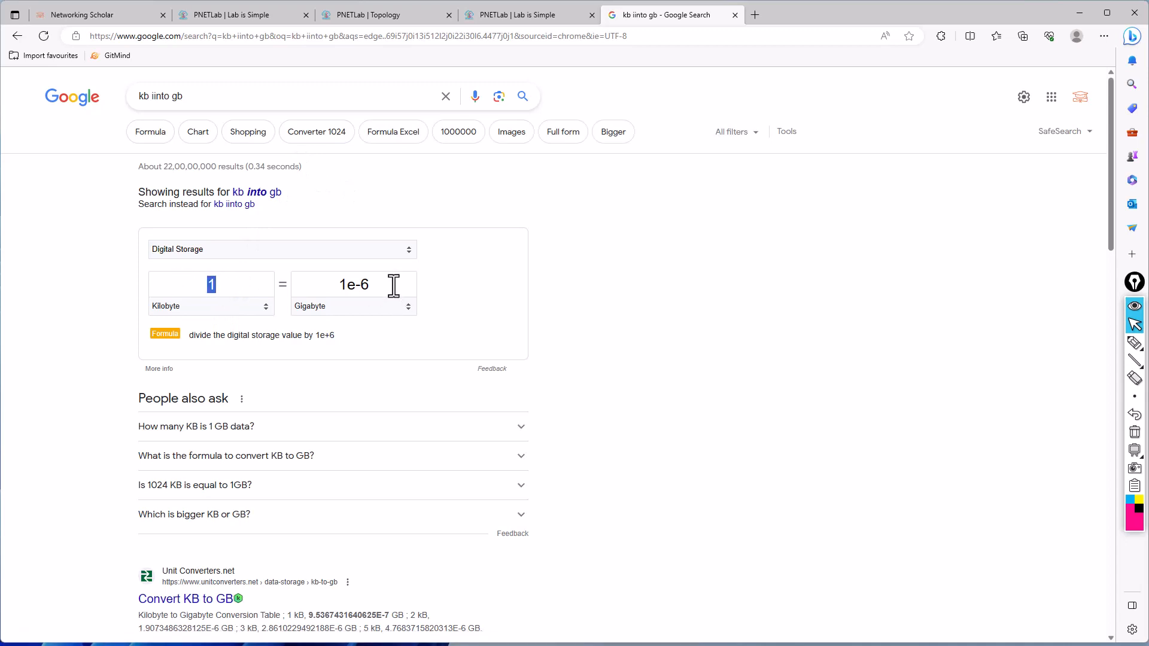
pyautogui.hotkey('ctrl', 'v')
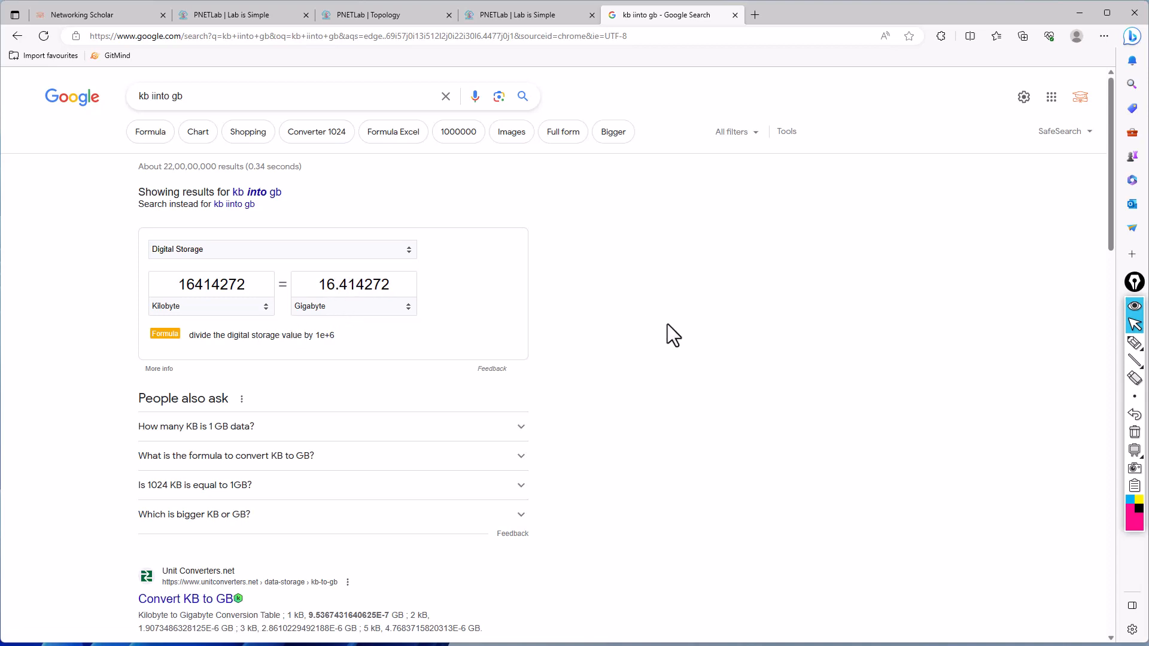
# - Reload the lab topology page and open switch SW2's node settings to check its assigned image
pyautogui.click(536, 15)
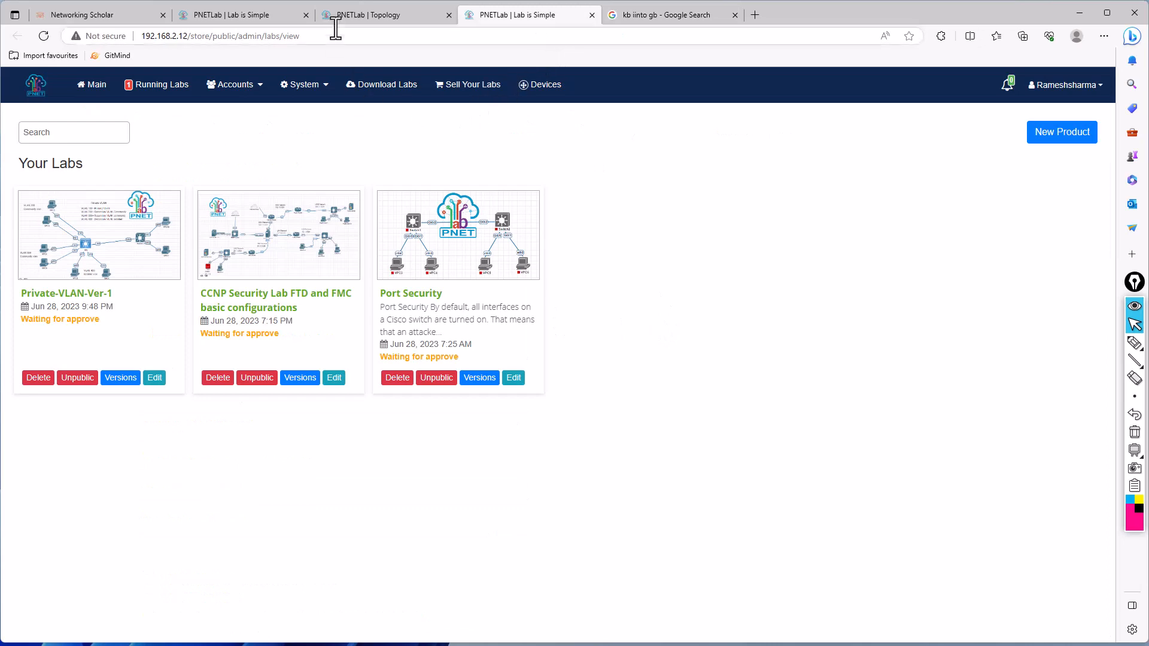
pyautogui.click(348, 13)
pyautogui.click(305, 37)
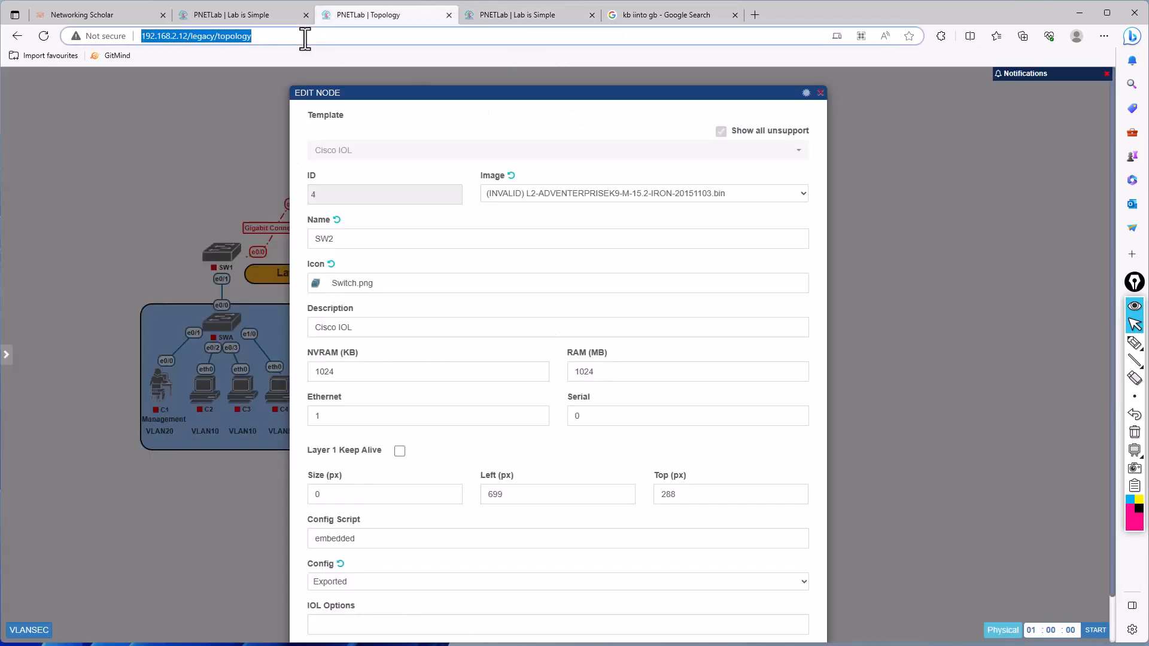
pyautogui.press('Return')
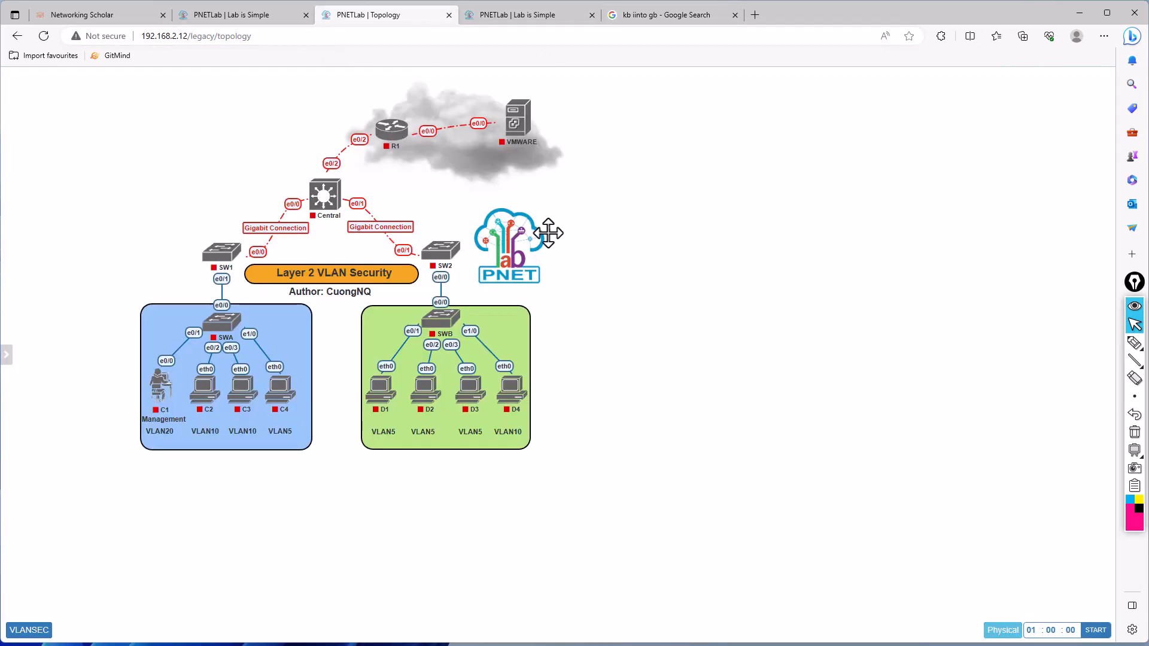
pyautogui.moveTo(459, 306)
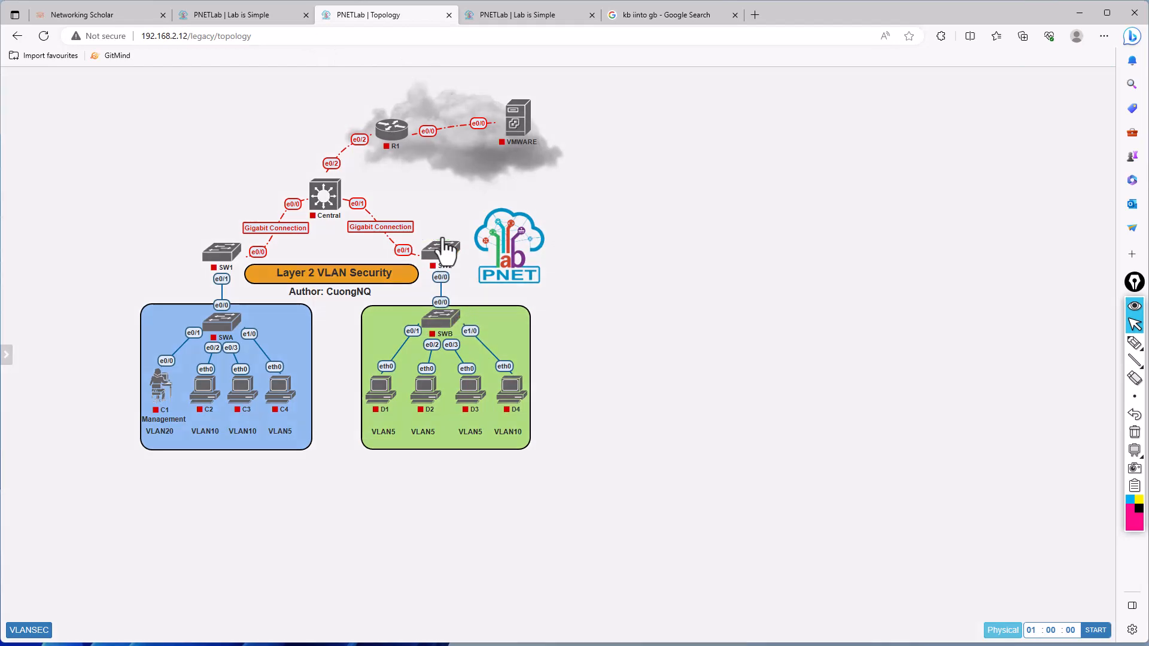
pyautogui.doubleClick(444, 249)
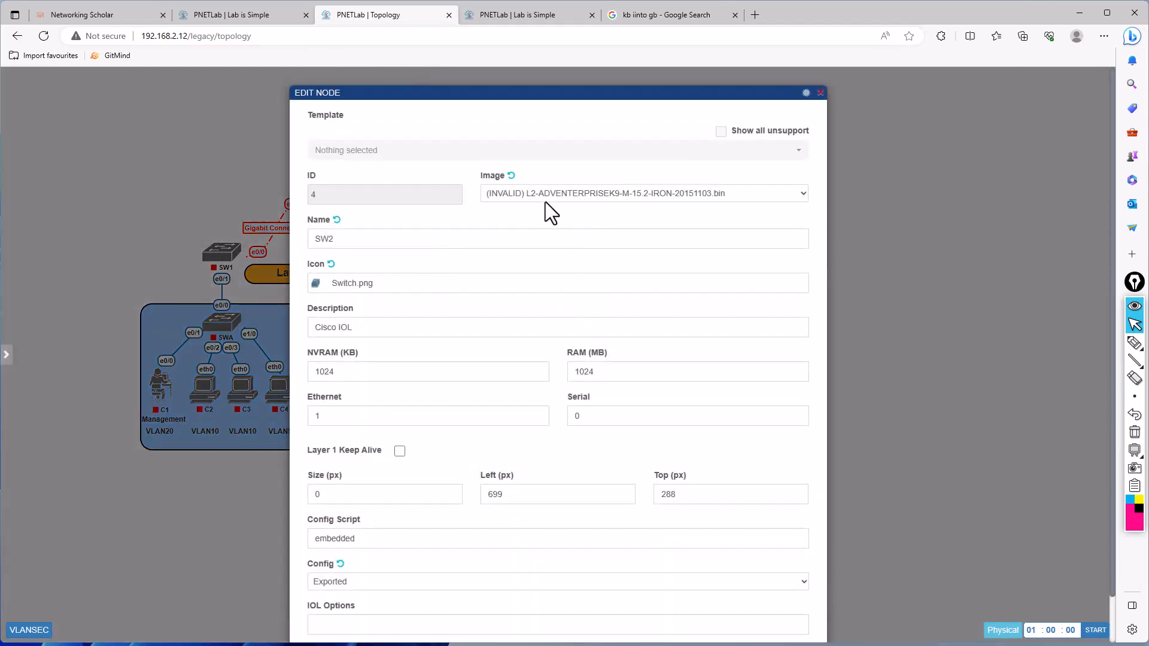
# - Quit top in the PuTTY session, go to /opt/unetlab/addons/ and list its contents
pyautogui.hotkey('alt', 'Tab')
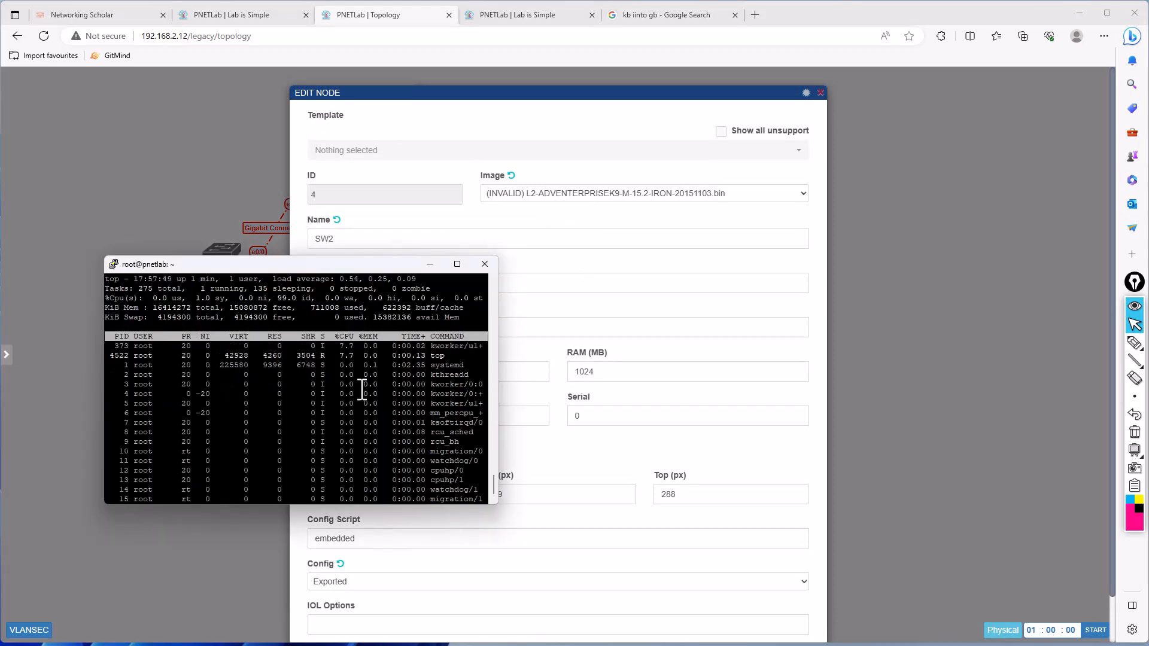
pyautogui.press('q')
pyautogui.press('Return')
pyautogui.press('Return')
pyautogui.press('Return')
pyautogui.press('Return')
pyautogui.press('Return')
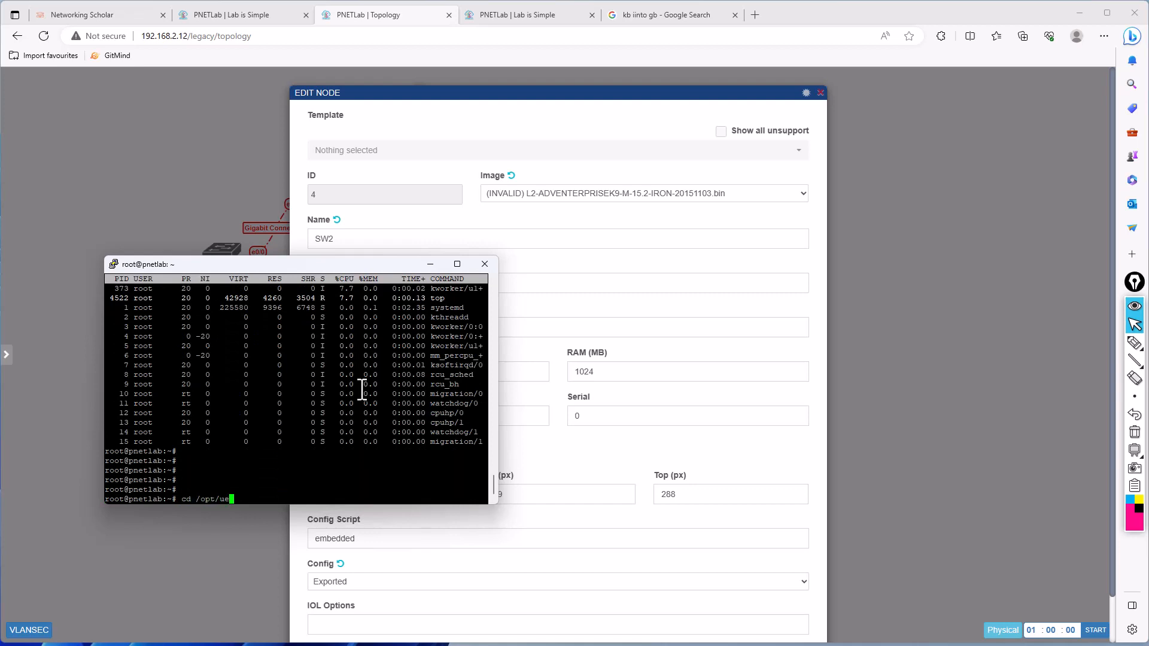
pyautogui.write('cd /opt/u')
pyautogui.press('Tab')
pyautogui.press('Return')
pyautogui.write('ls')
pyautogui.press('Return')
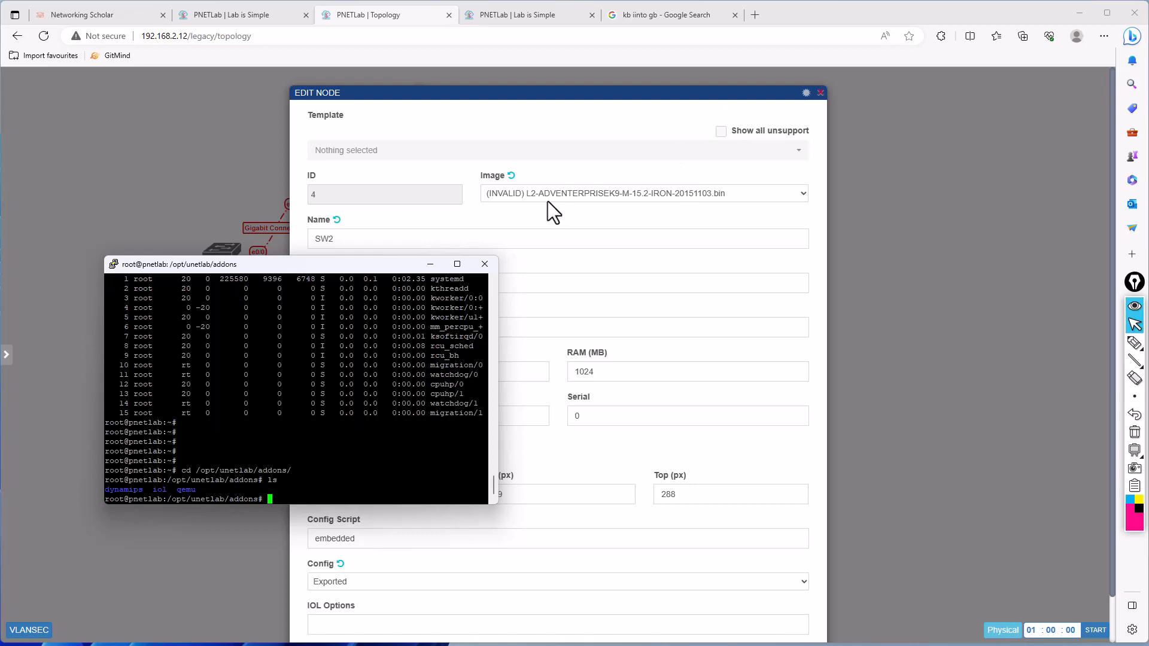
# - Enter the dynamips folder inside addons and list its contents
pyautogui.write('cd dynamips/')
pyautogui.press('Return')
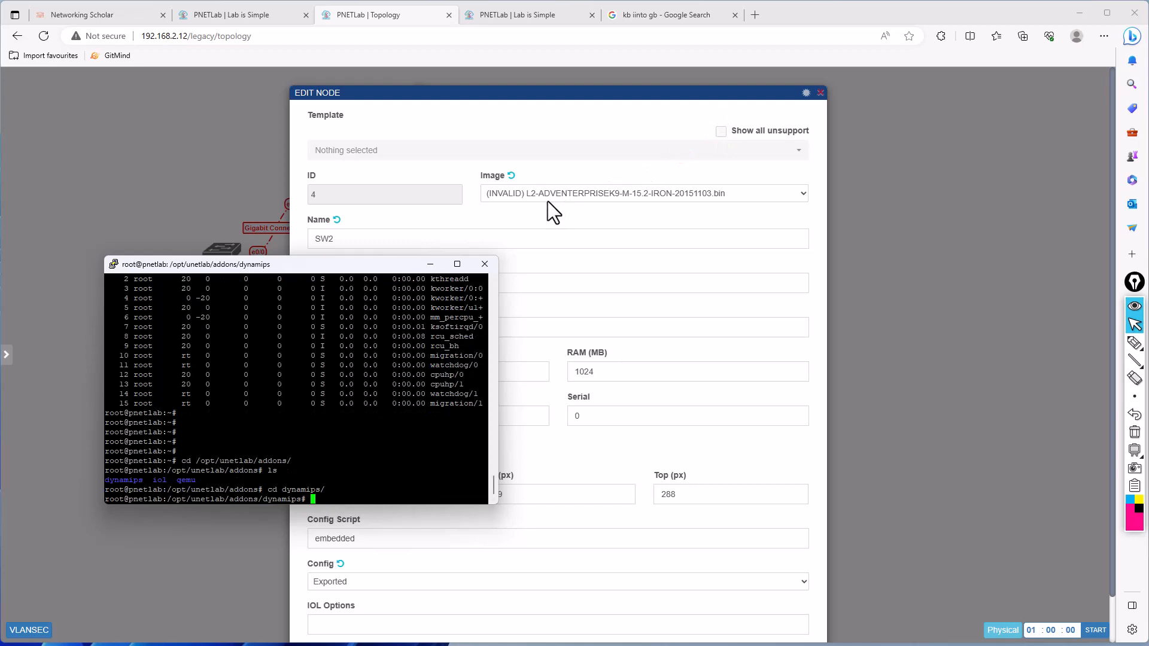
pyautogui.write('ls')
pyautogui.press('Return')
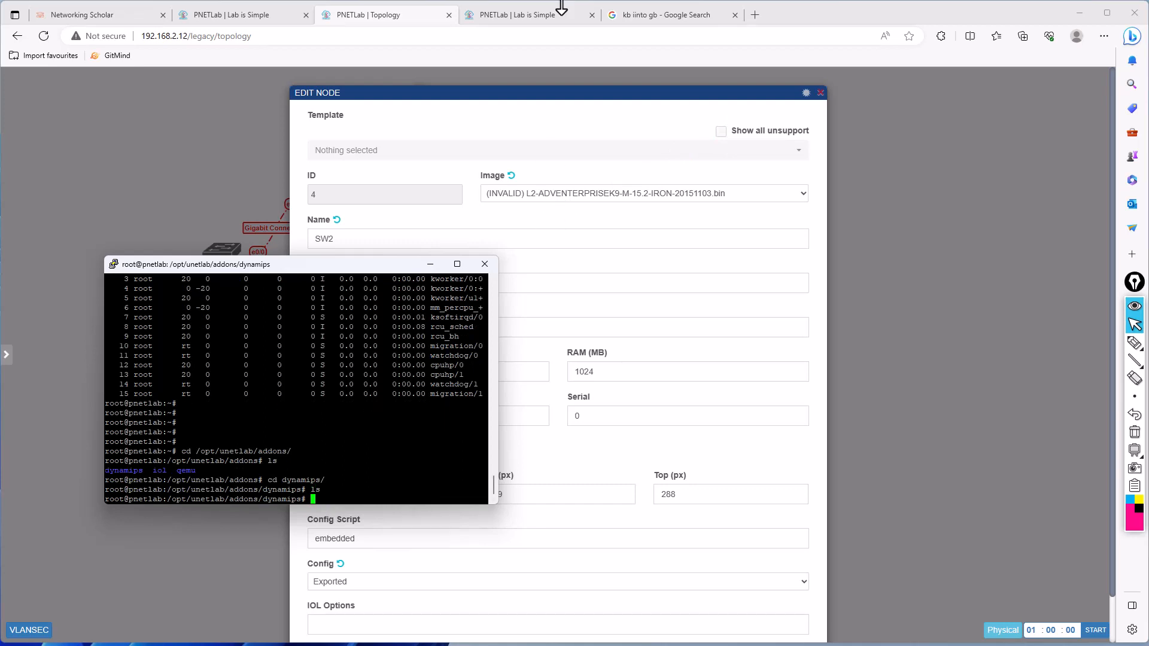
# - Replace the KB to GB search page in the browser with the LabHub repository at drive.labhub.eu.org/0:/
pyautogui.click(659, 15)
pyautogui.click(616, 37)
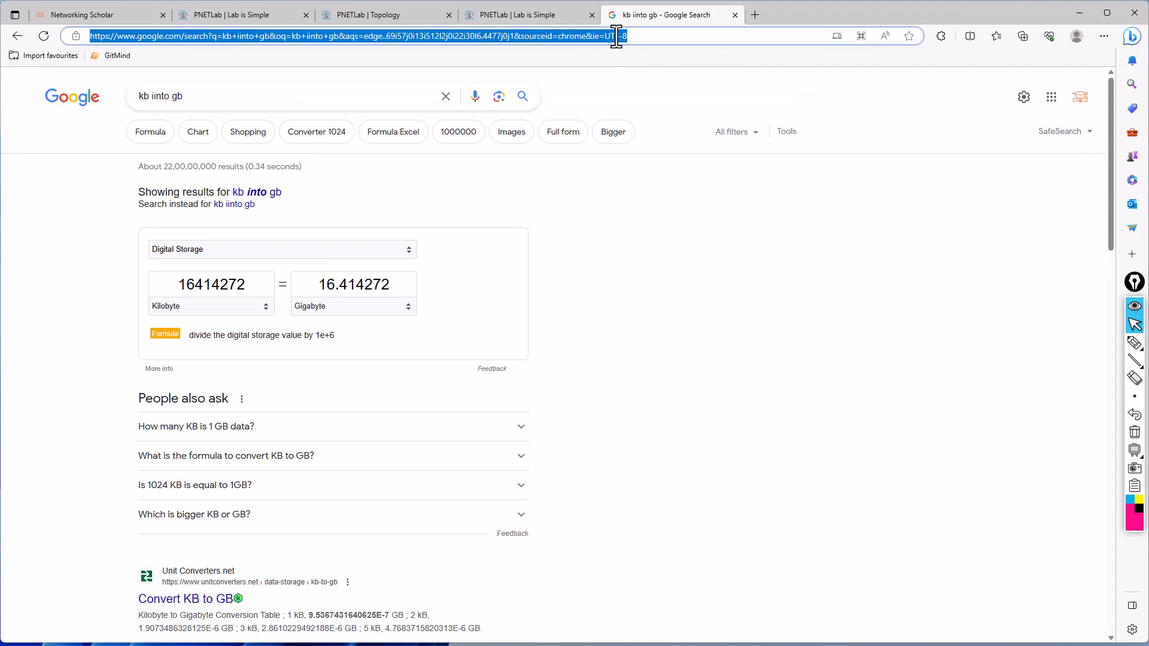
pyautogui.press('BackSpace')
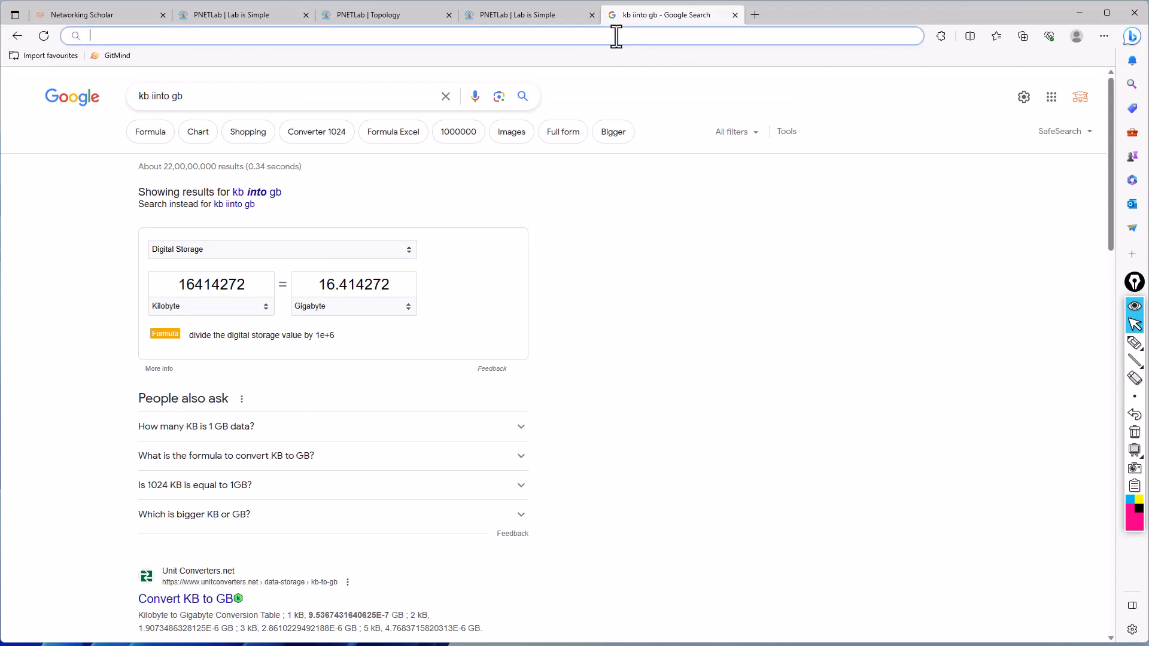
pyautogui.write('dr')
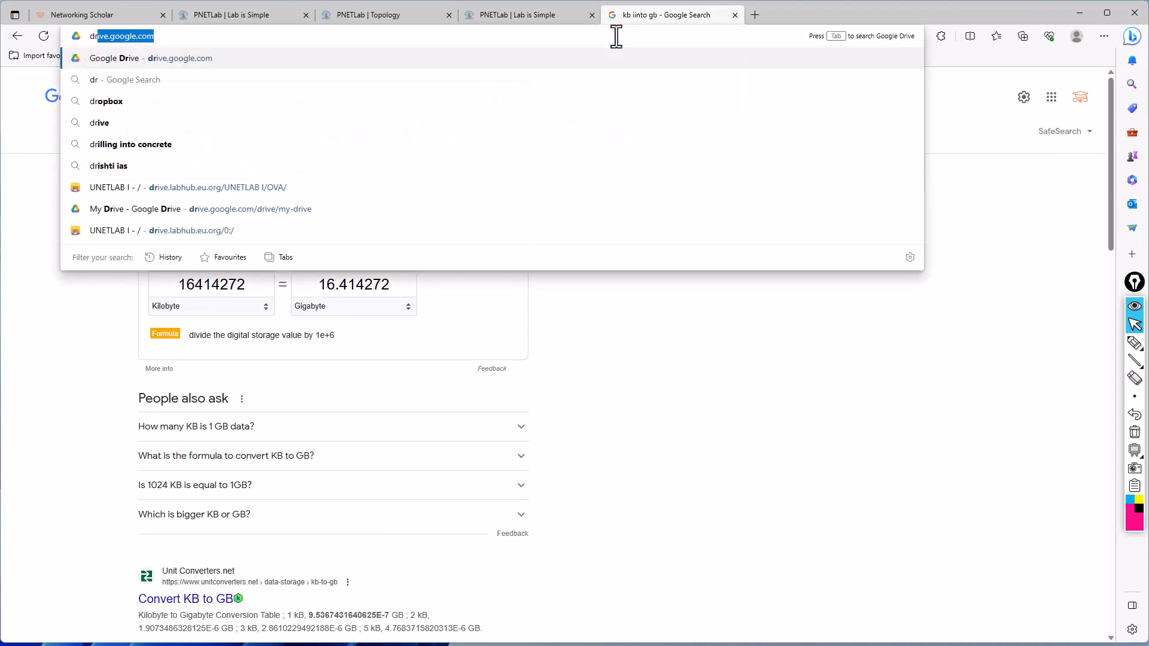
pyautogui.press('Down')
pyautogui.press('Down')
pyautogui.press('Down')
pyautogui.press('Down')
pyautogui.press('Down')
pyautogui.press('Down')
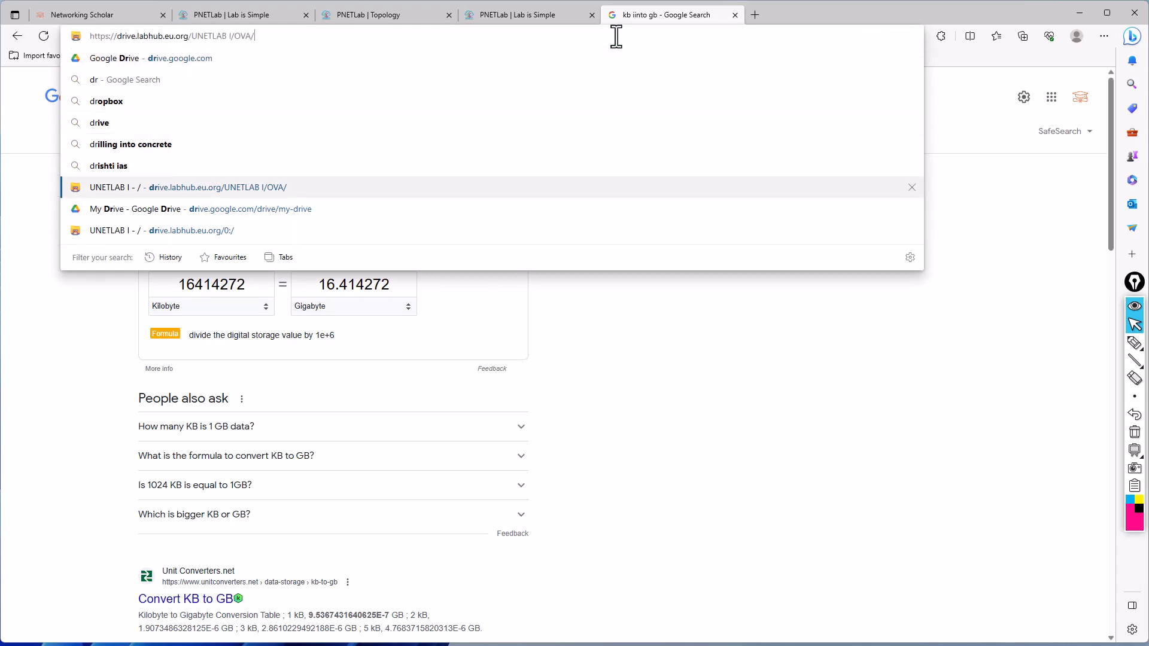
pyautogui.press('Return')
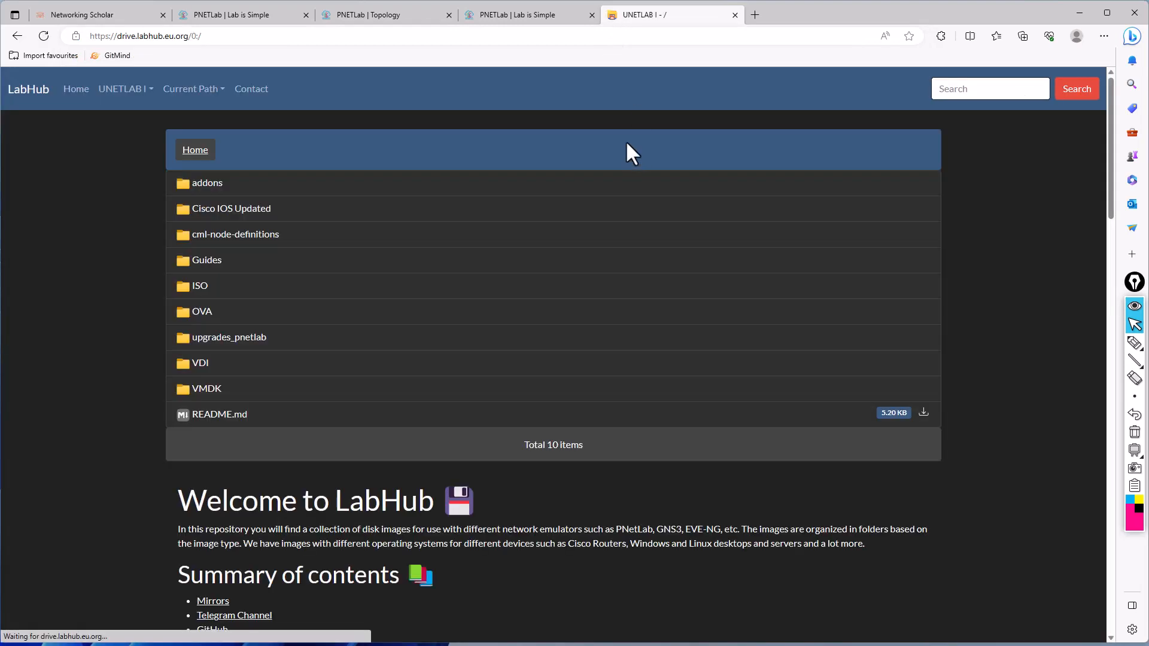
# - Open the addons/dynamips folder in the LabHub repository and look through its router images
pyautogui.click(207, 184)
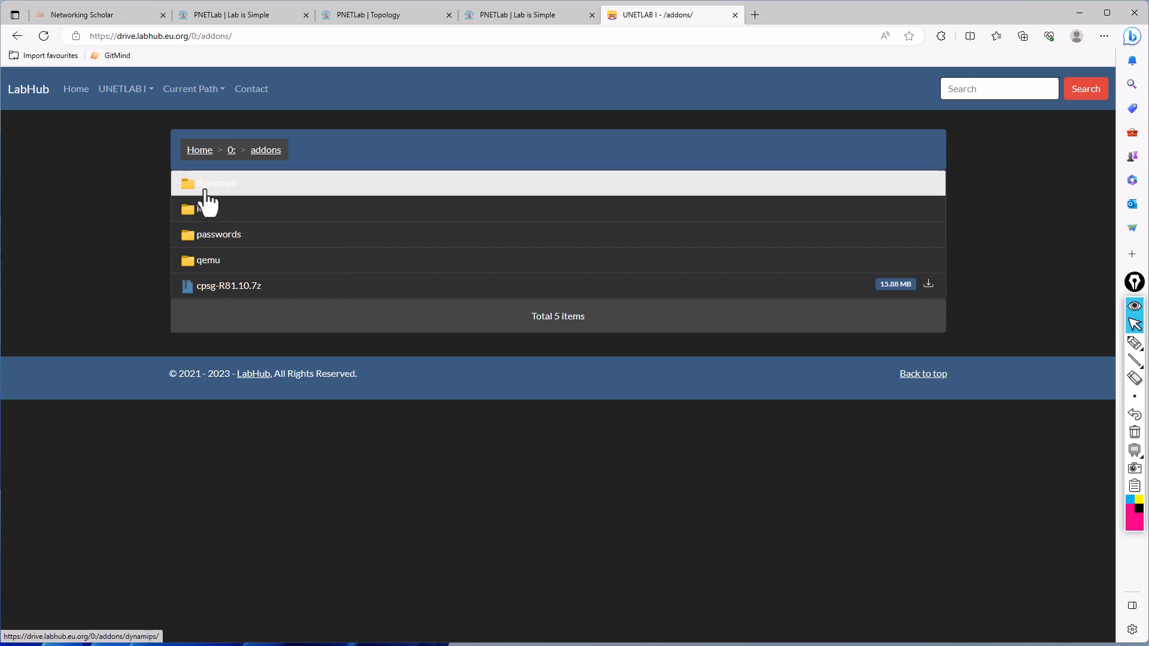
pyautogui.click(207, 186)
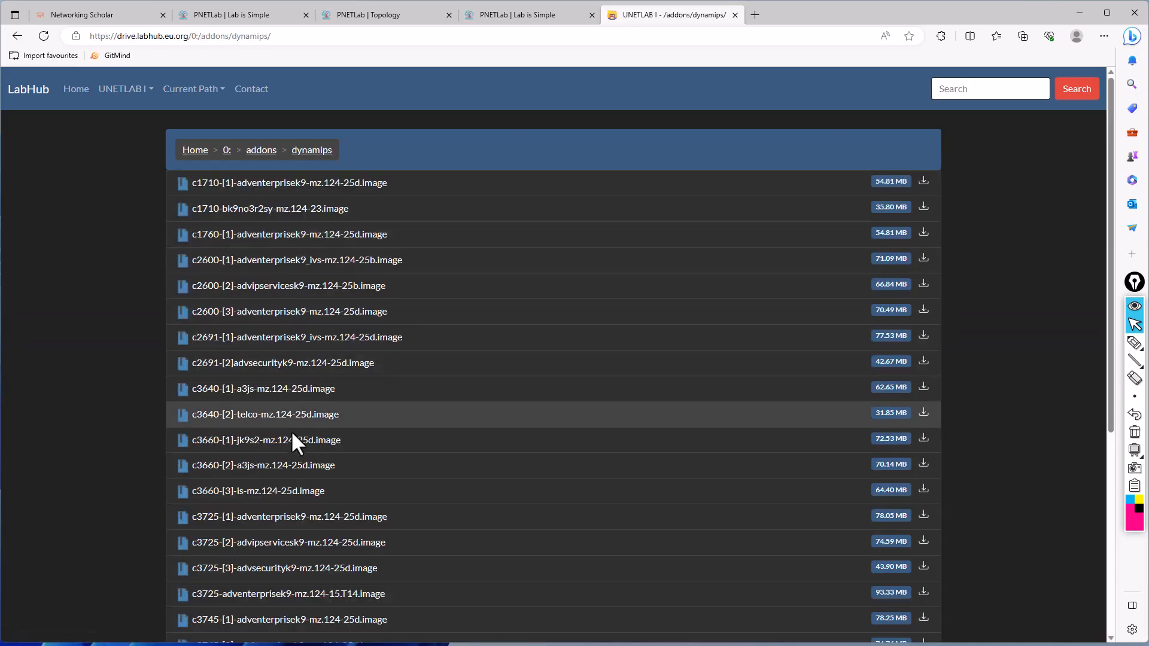
pyautogui.scroll(-8, 293, 439)
pyautogui.scroll(8, 294, 437)
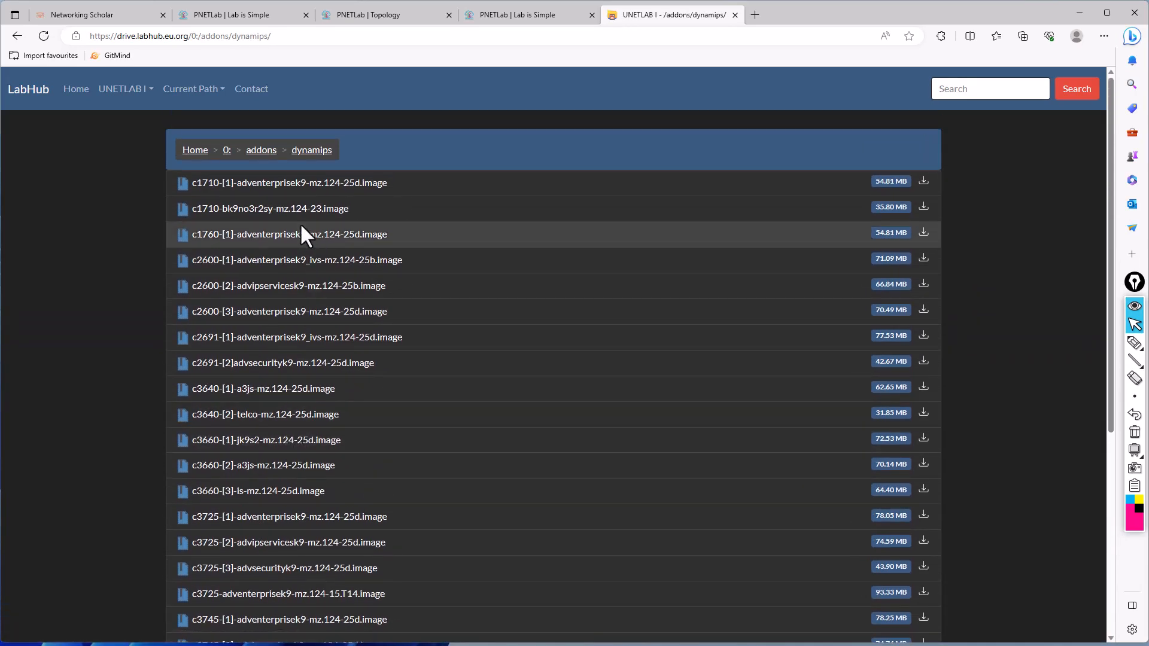
# - Return to the addons folder, open qemu and look through the available image folders
pyautogui.click(262, 150)
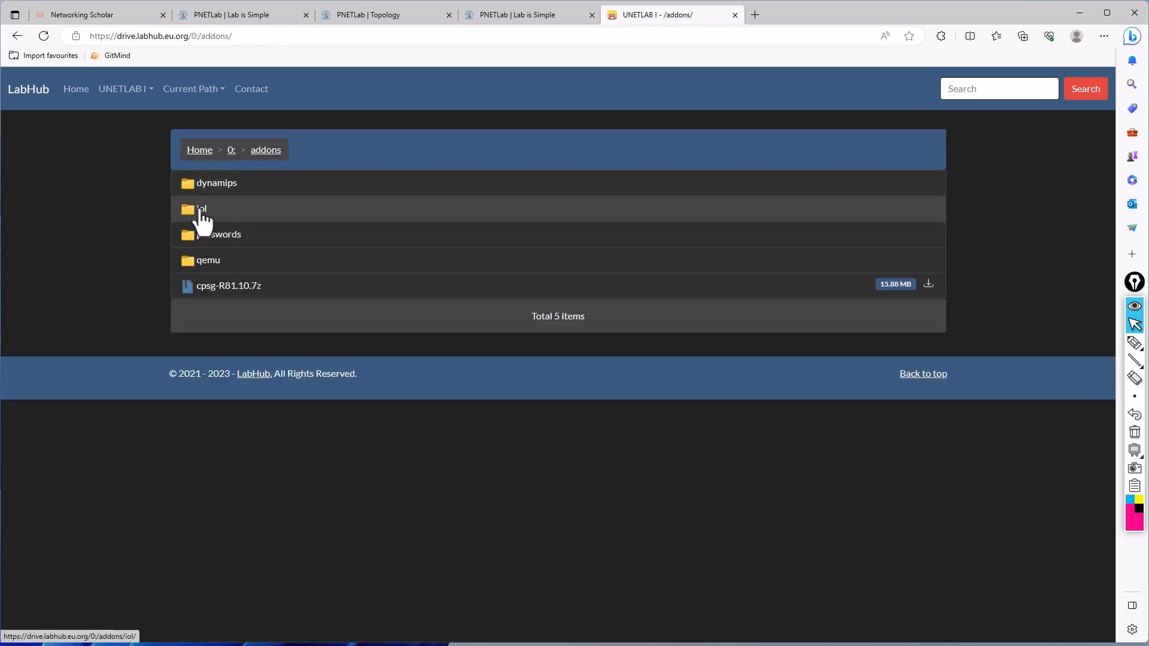
pyautogui.click(203, 261)
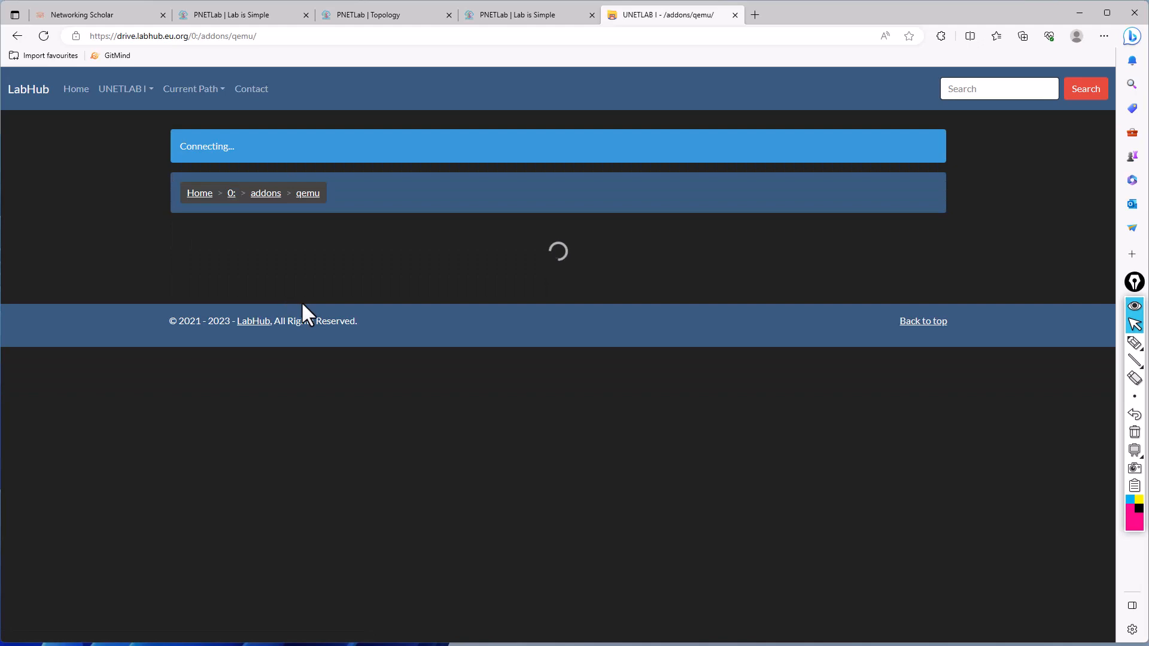
pyautogui.scroll(-15, 303, 311)
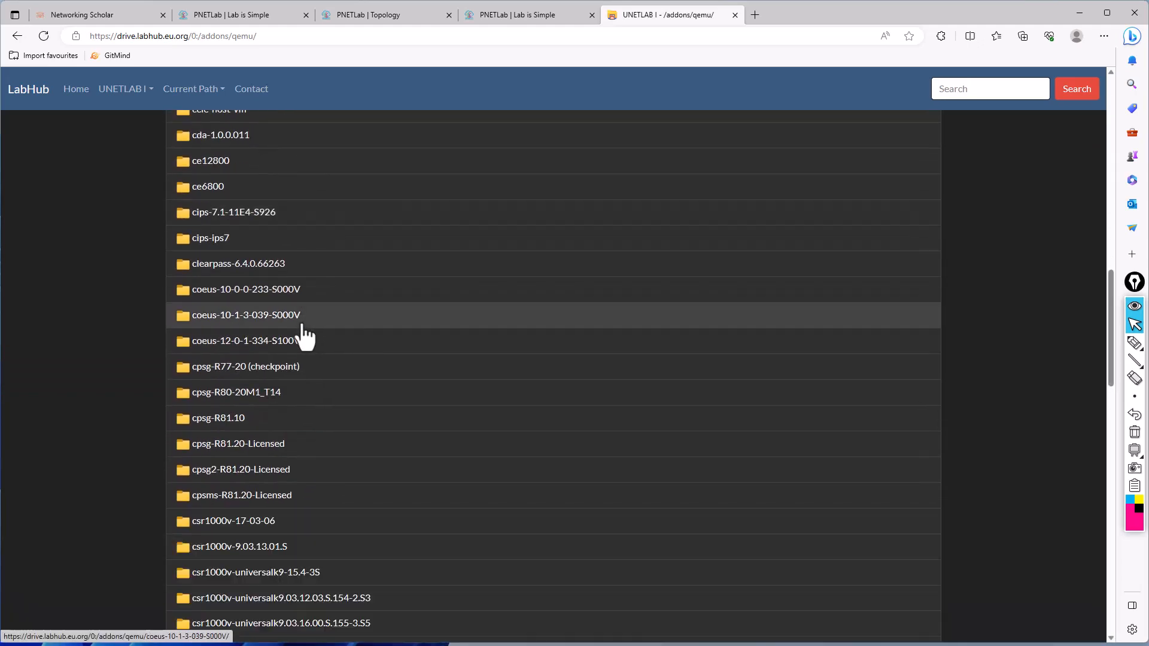
pyautogui.scroll(-20, 304, 339)
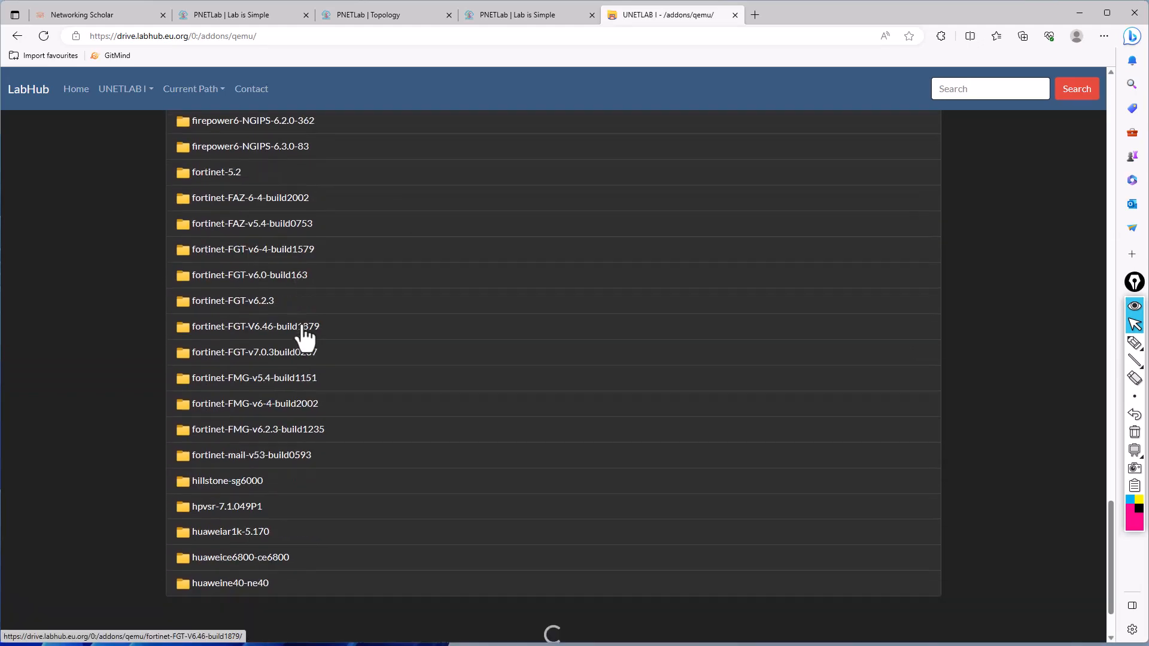
pyautogui.scroll(20, 304, 339)
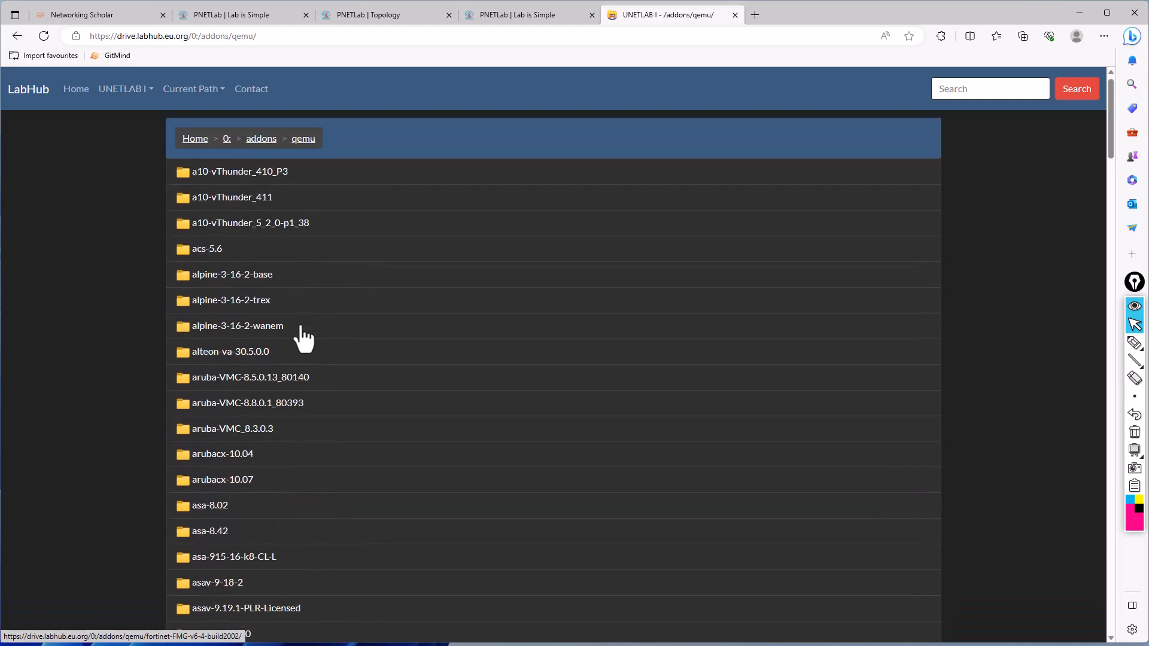
# - Go back to addons, open iol/bin and look through the list for the L2 and L3 switch images
pyautogui.click(259, 151)
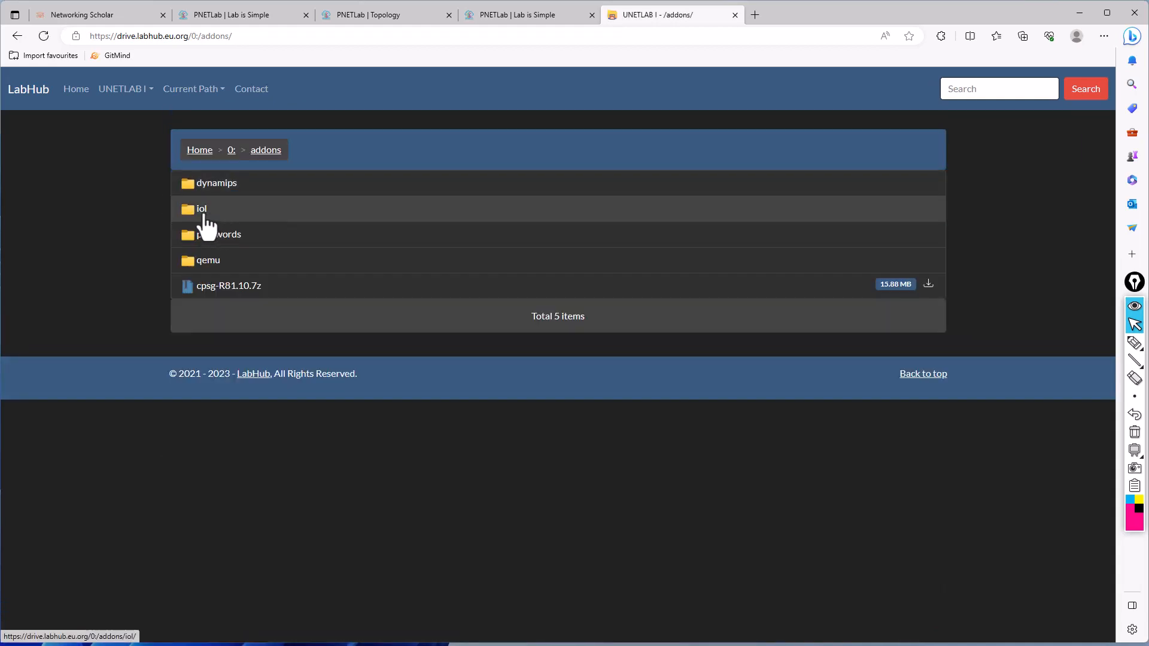
pyautogui.click(203, 208)
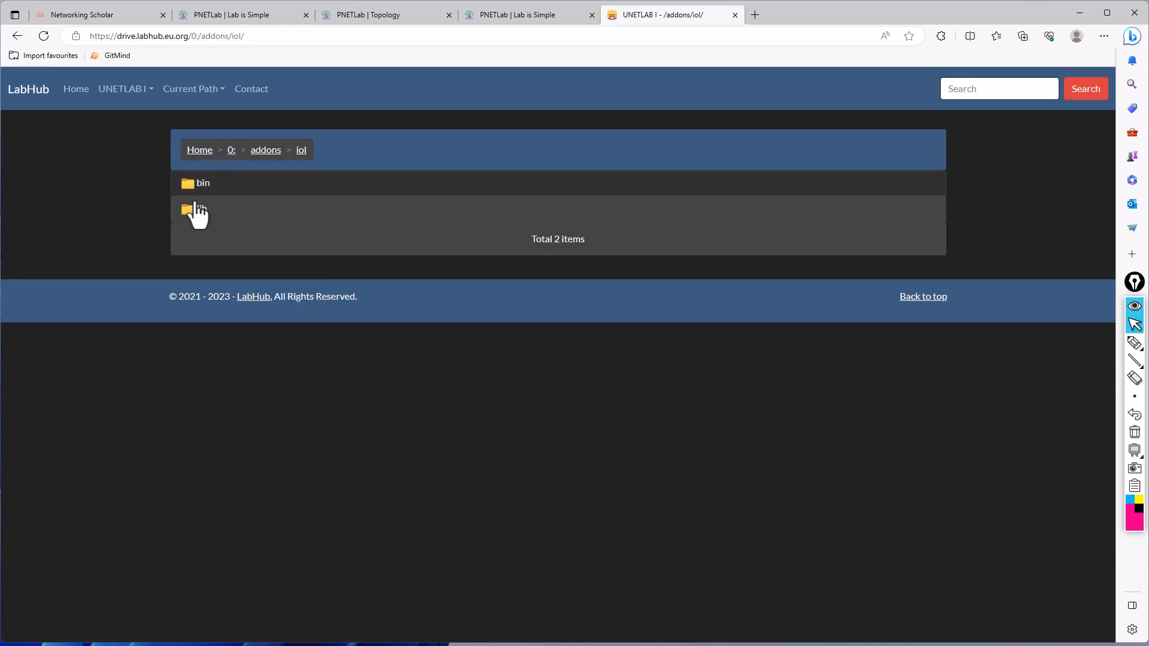
pyautogui.click(197, 190)
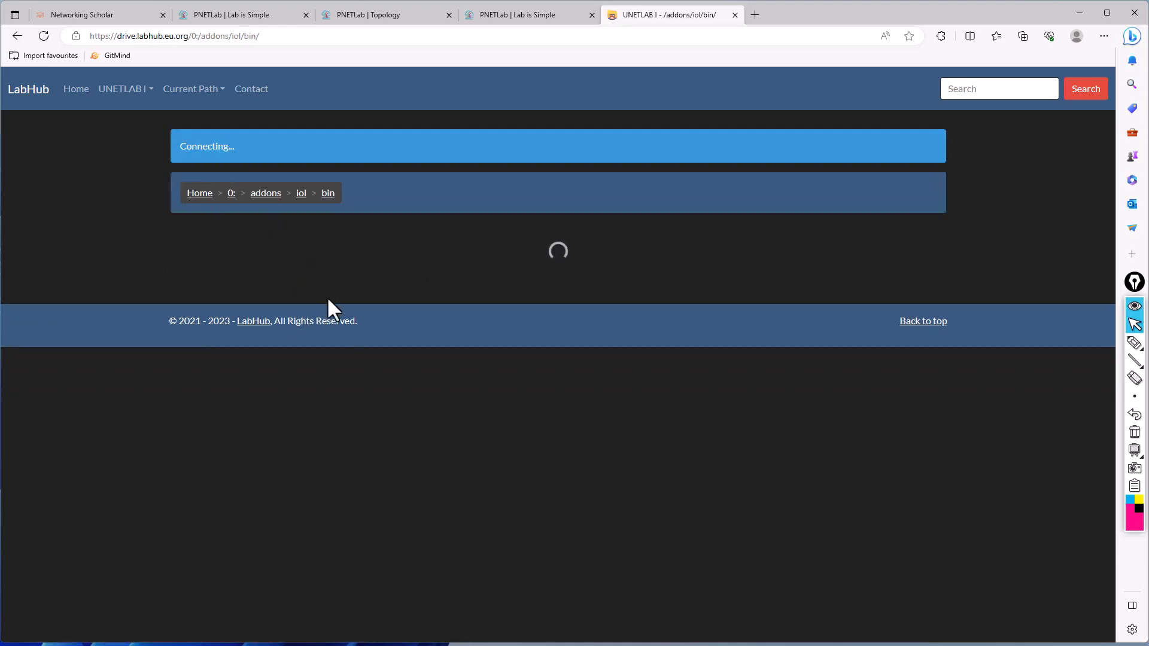
pyautogui.scroll(-2, 335, 407)
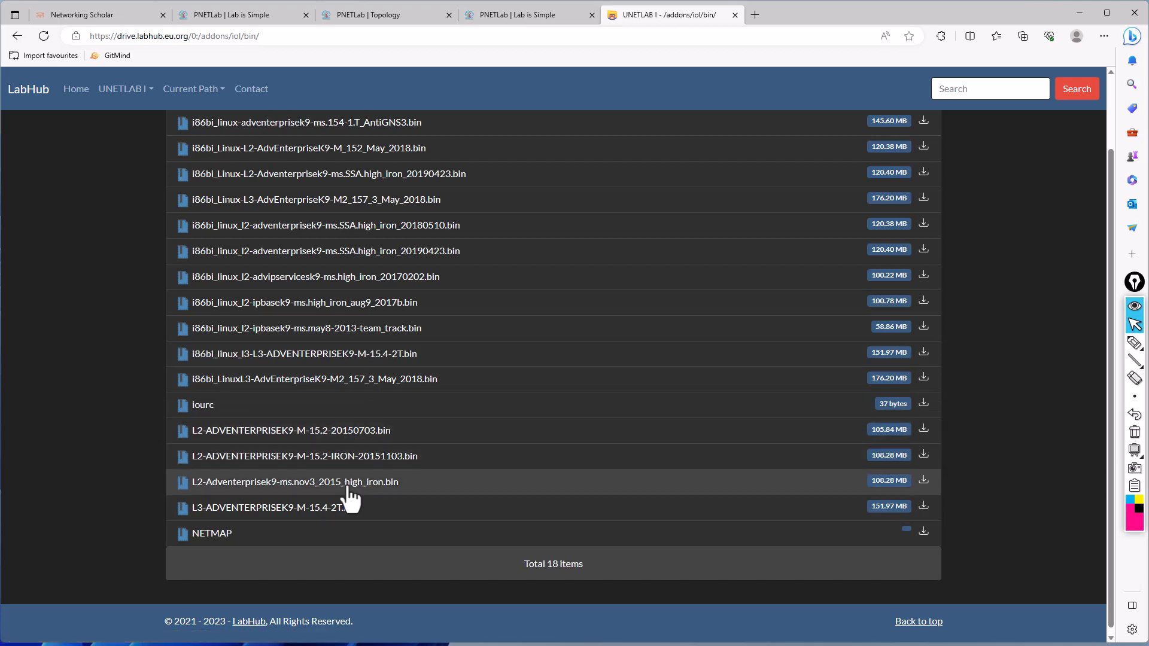
# - Check SW2's required image name on the lab topology page, then return to the LabHub iol/bin listing
pyautogui.click(508, 15)
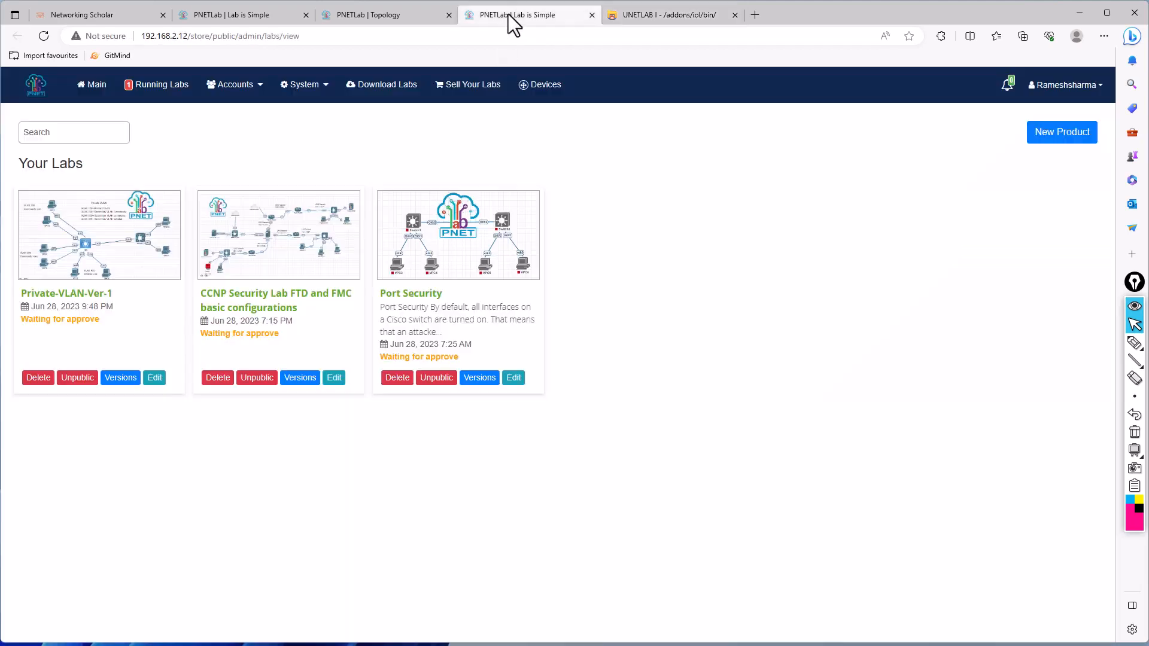
pyautogui.click(379, 17)
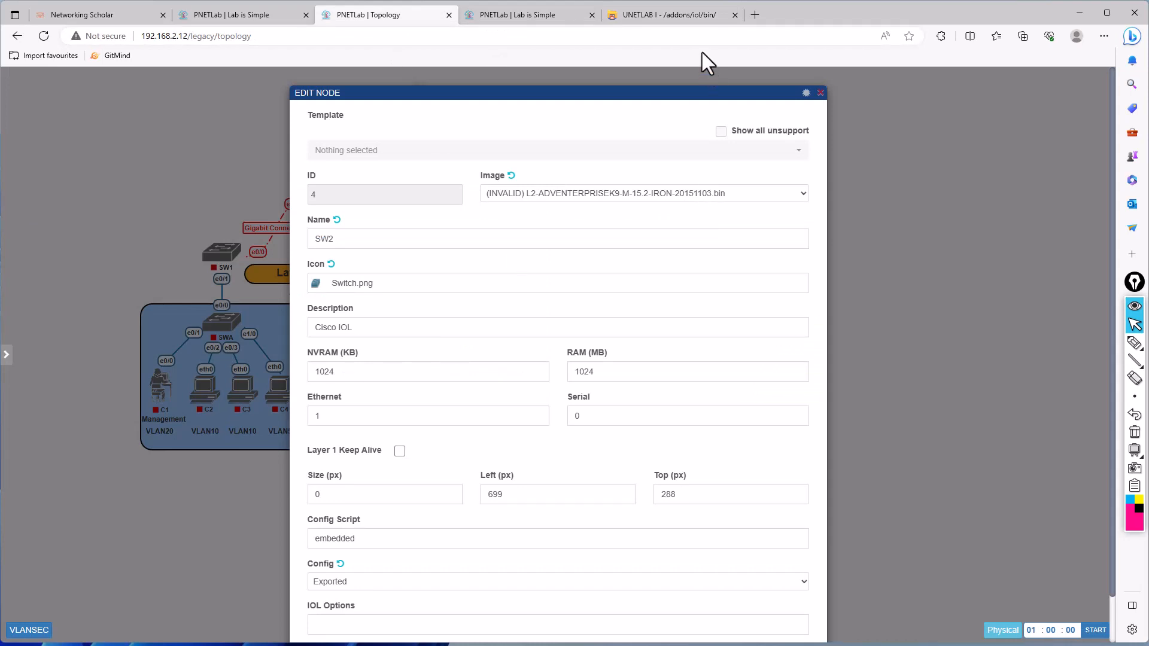
pyautogui.click(684, 18)
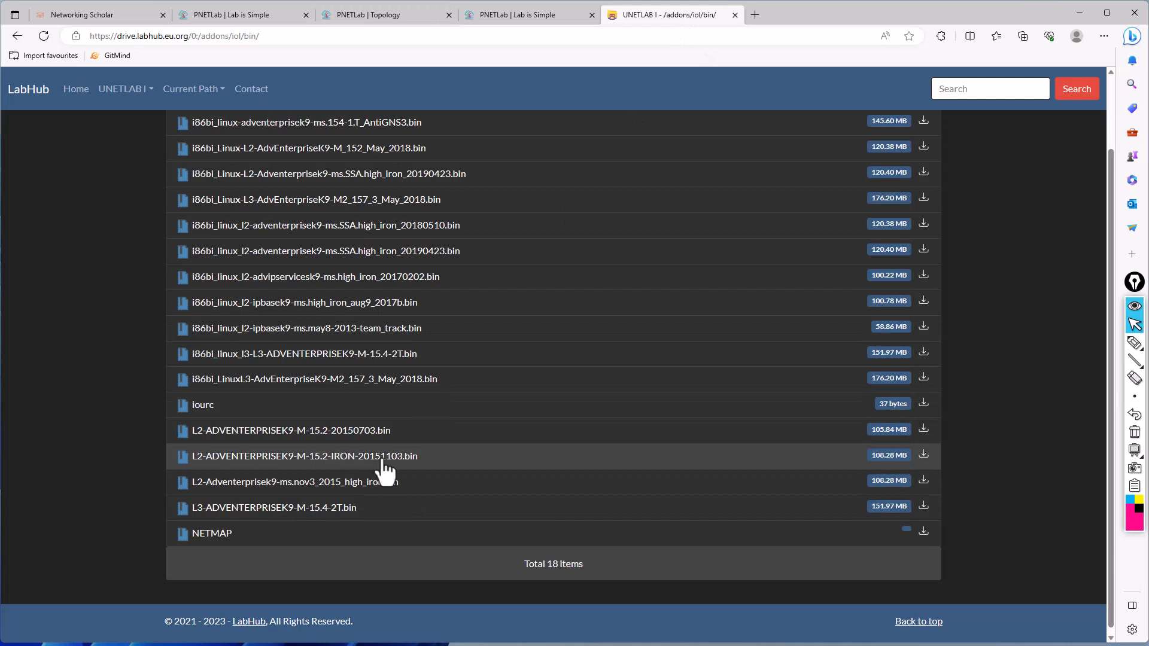
# - Copy the download link of L2-ADVENTERPRISEK9-M-15.2-IRON-20151103.bin and download it with wget in the PuTTY session
pyautogui.rightClick(923, 456)
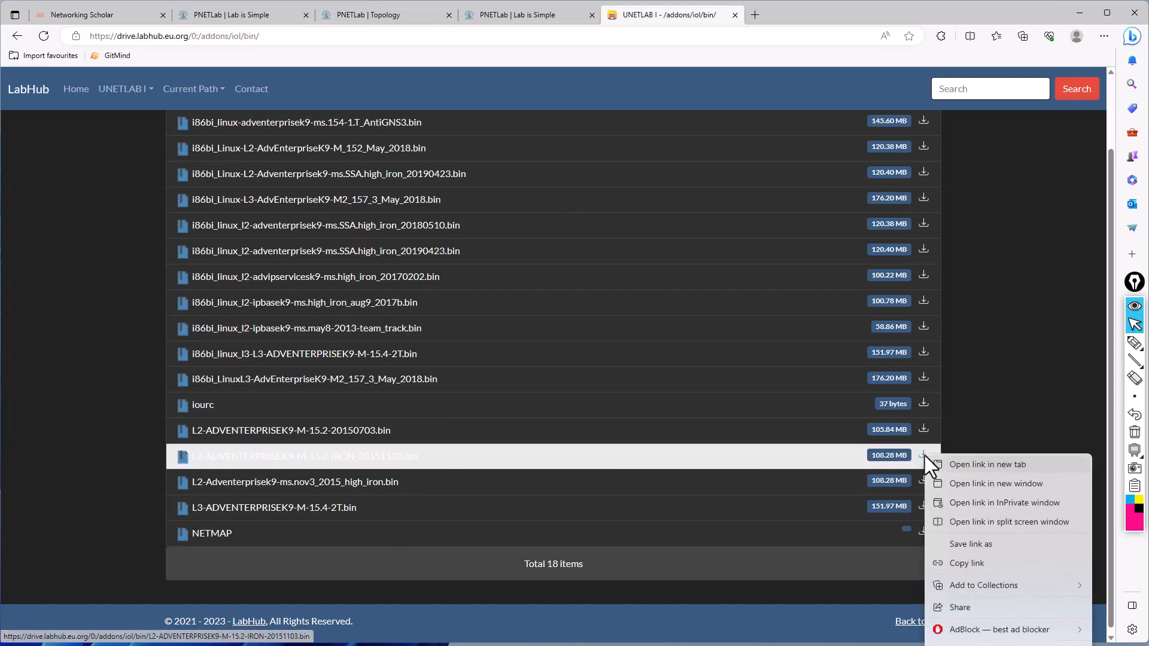
pyautogui.click(964, 562)
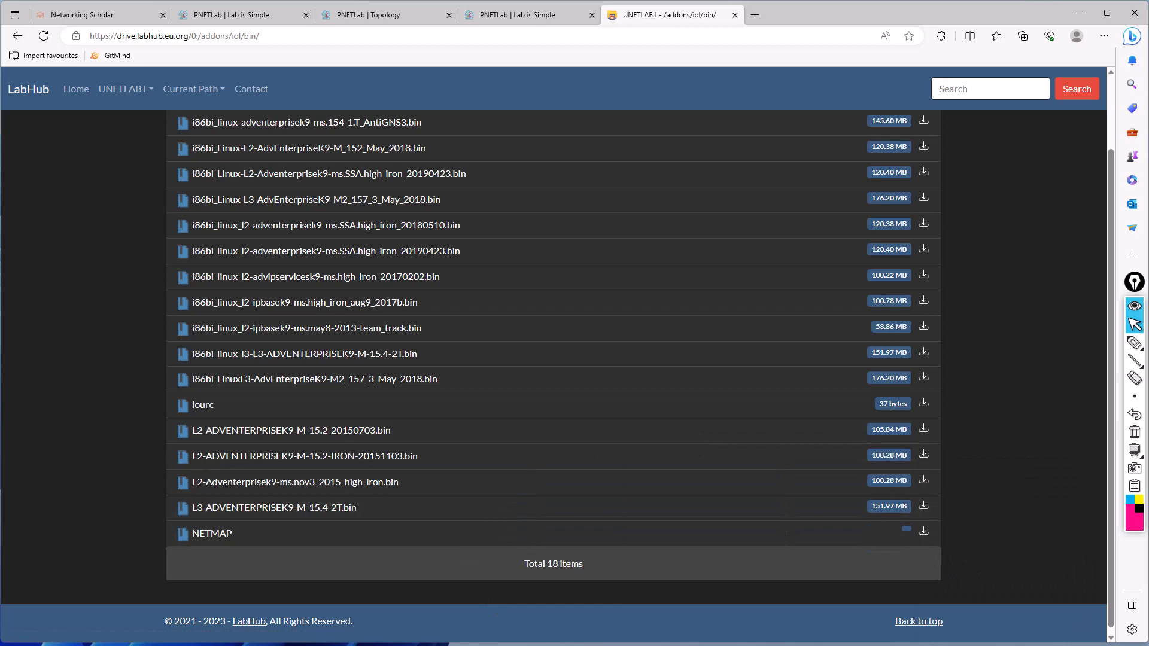
pyautogui.click(492, 645)
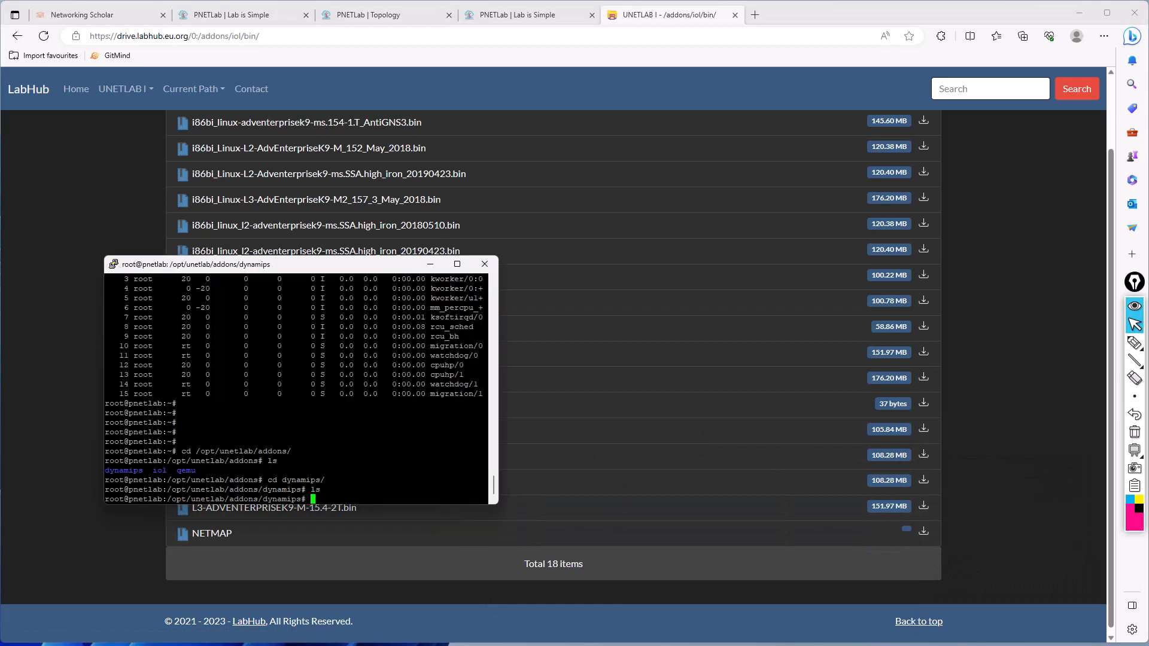
pyautogui.rightClick(414, 455)
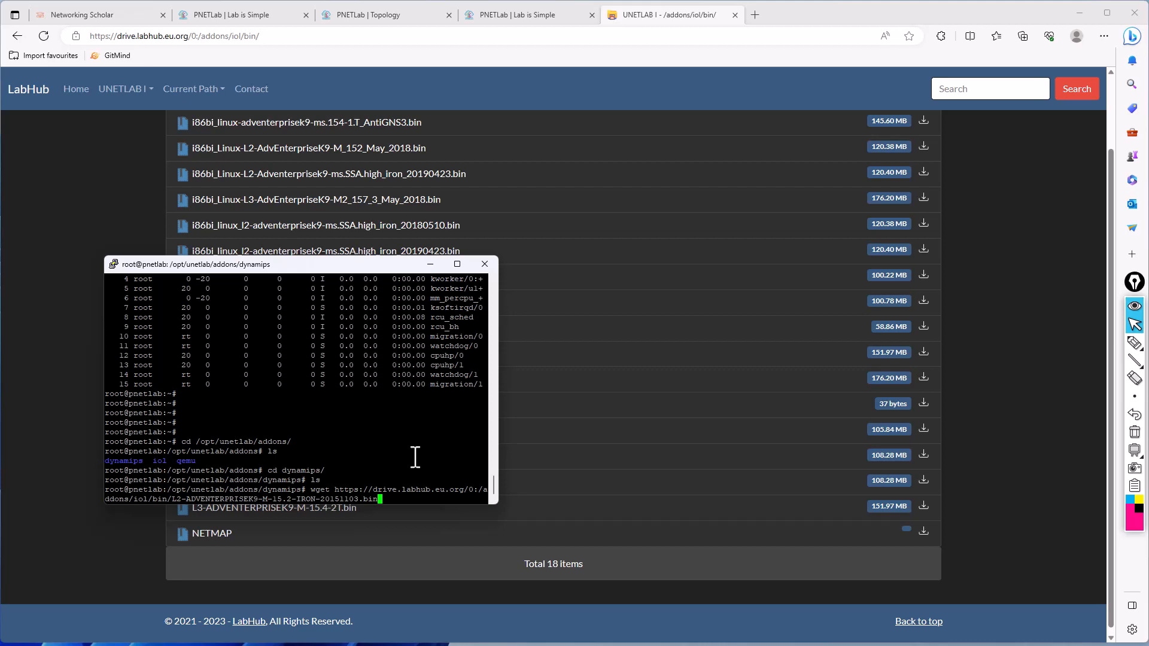
pyautogui.press('Return')
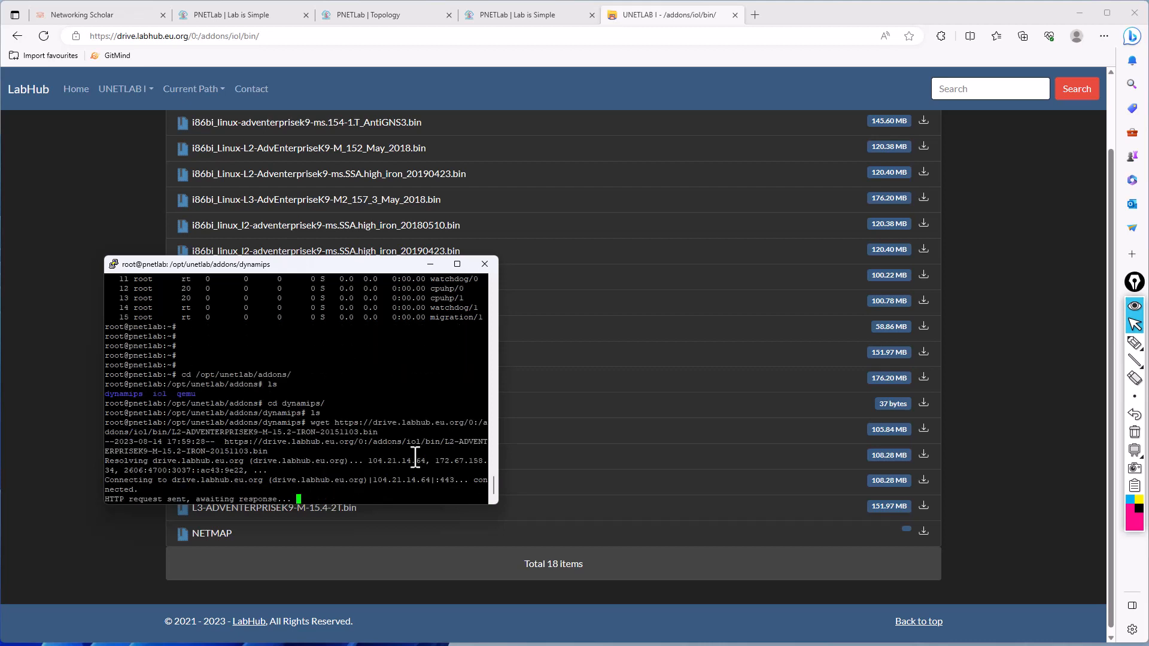
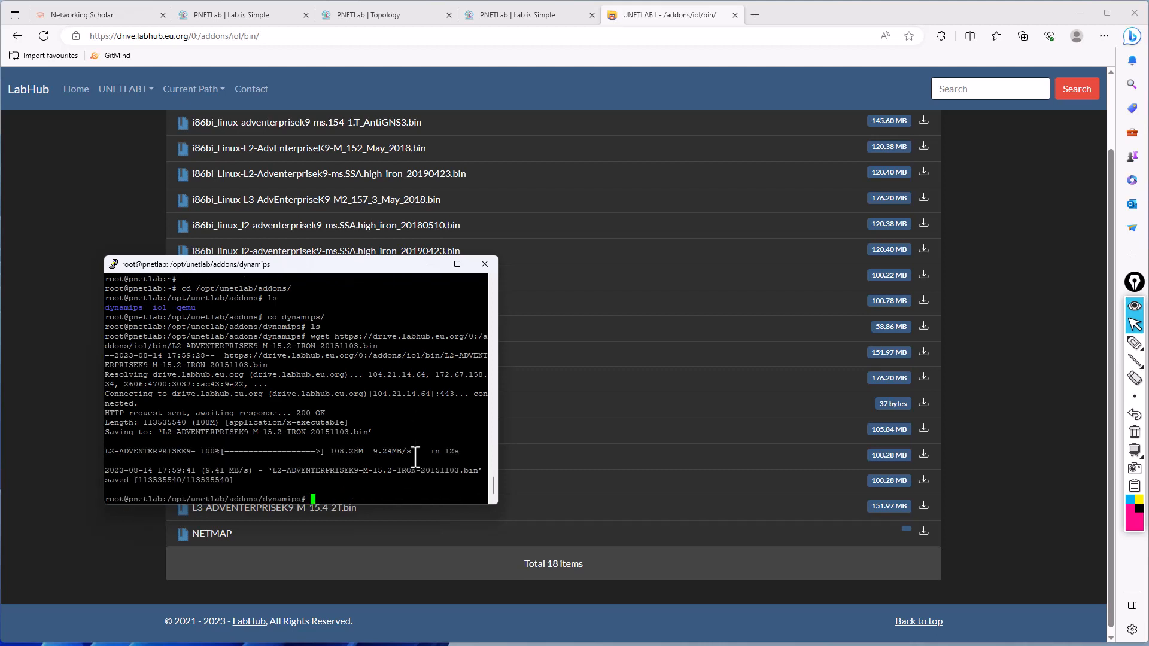
# - List the contents of the dynamips folder in the PuTTY session to check for the downloaded L2 image file
pyautogui.press('Return')
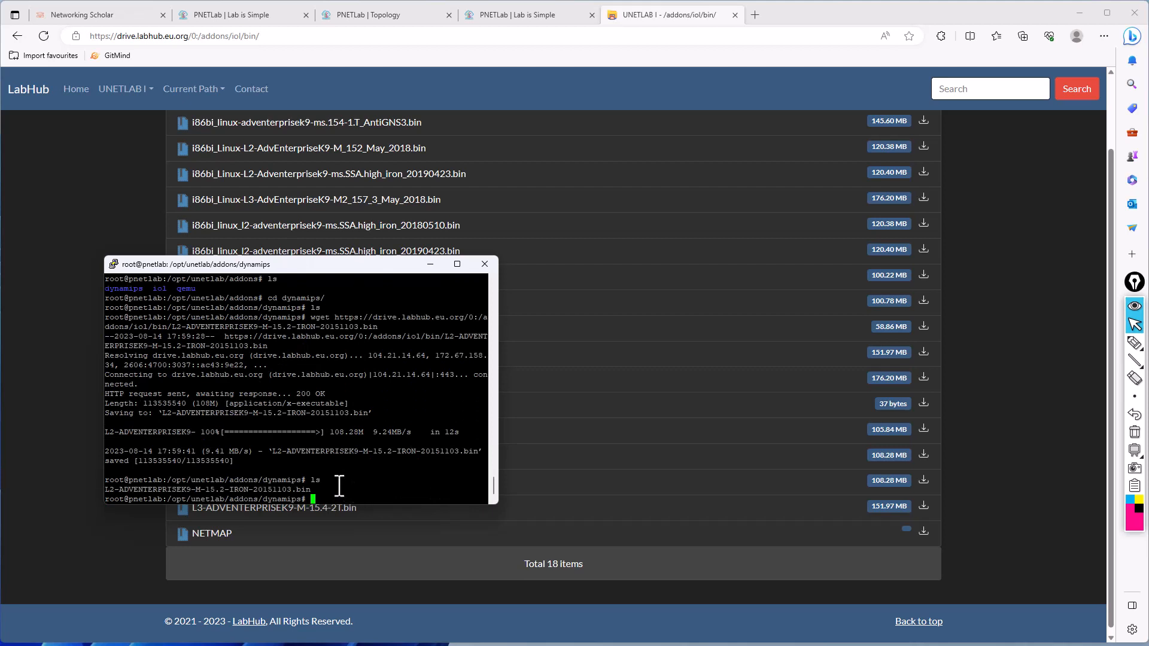
pyautogui.moveTo(315, 490); pyautogui.dragTo(109, 491)
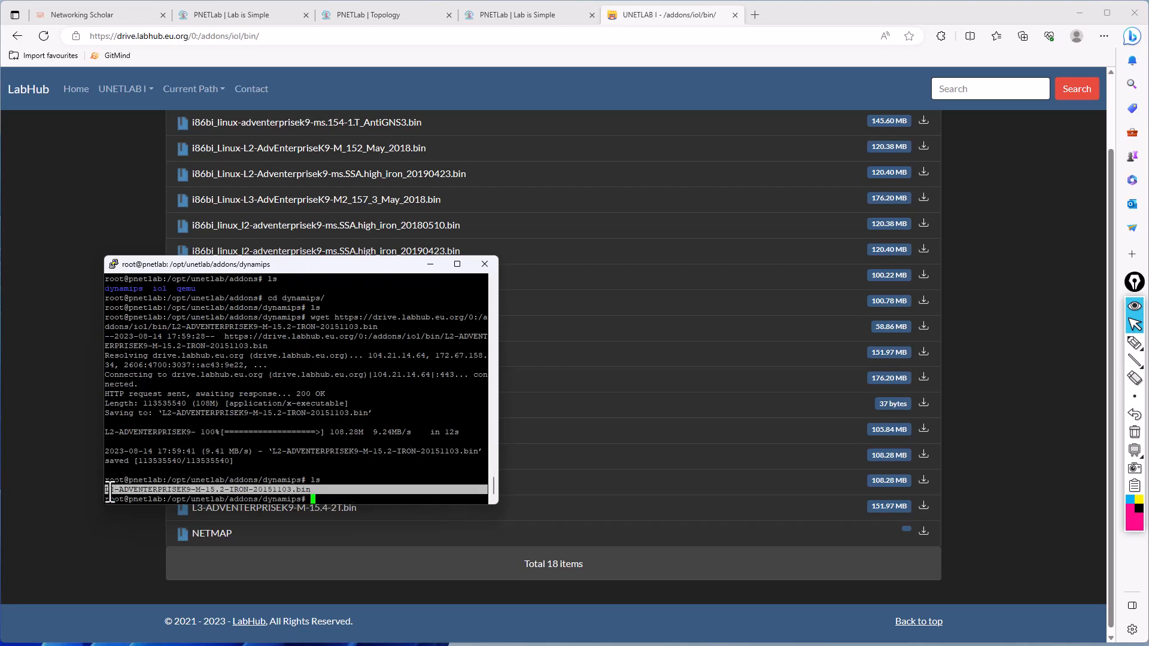
pyautogui.click(241, 468)
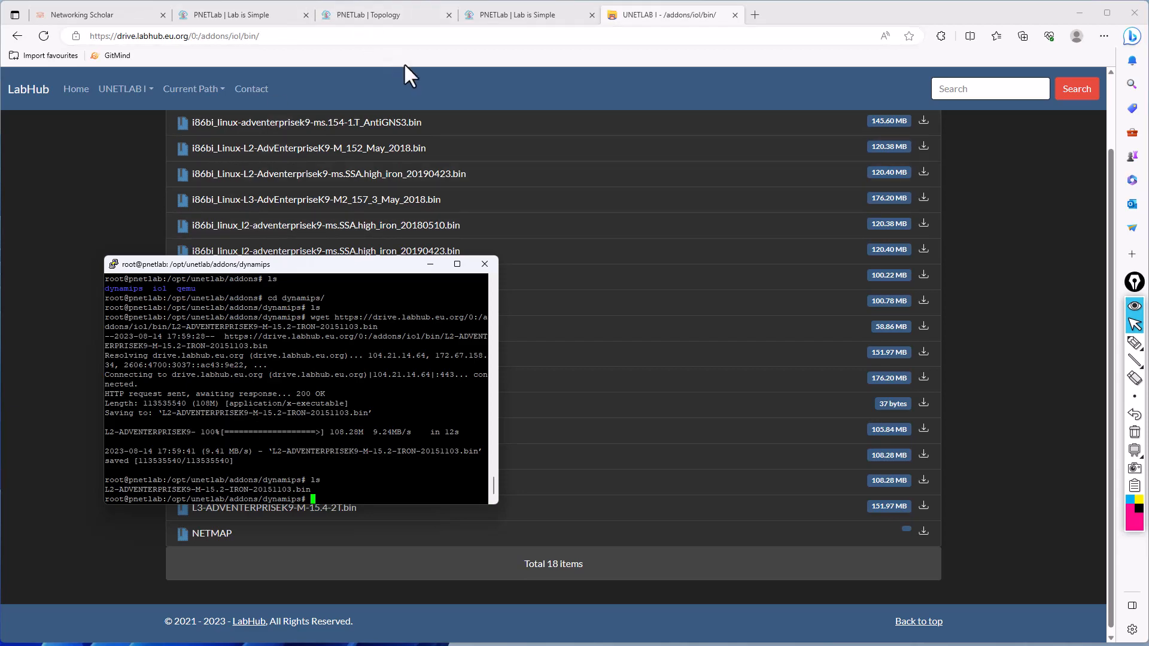
# - Run Fix Permission on the PNETLab system page, then list the dynamips folder again in the PuTTY session
pyautogui.click(244, 12)
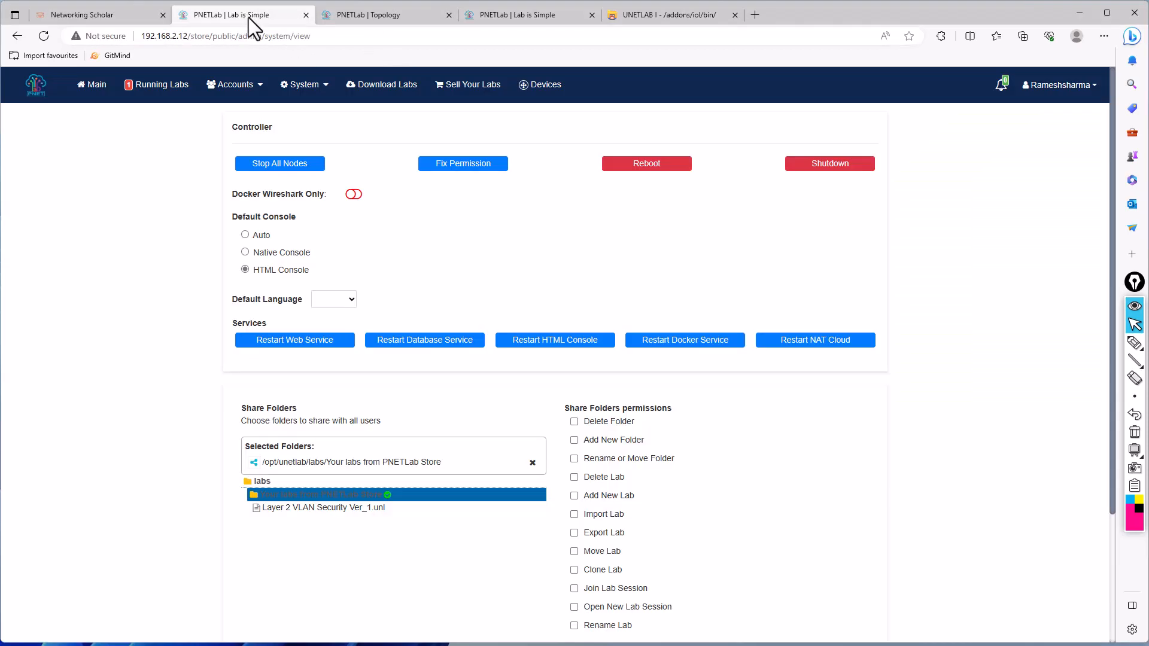
pyautogui.click(466, 171)
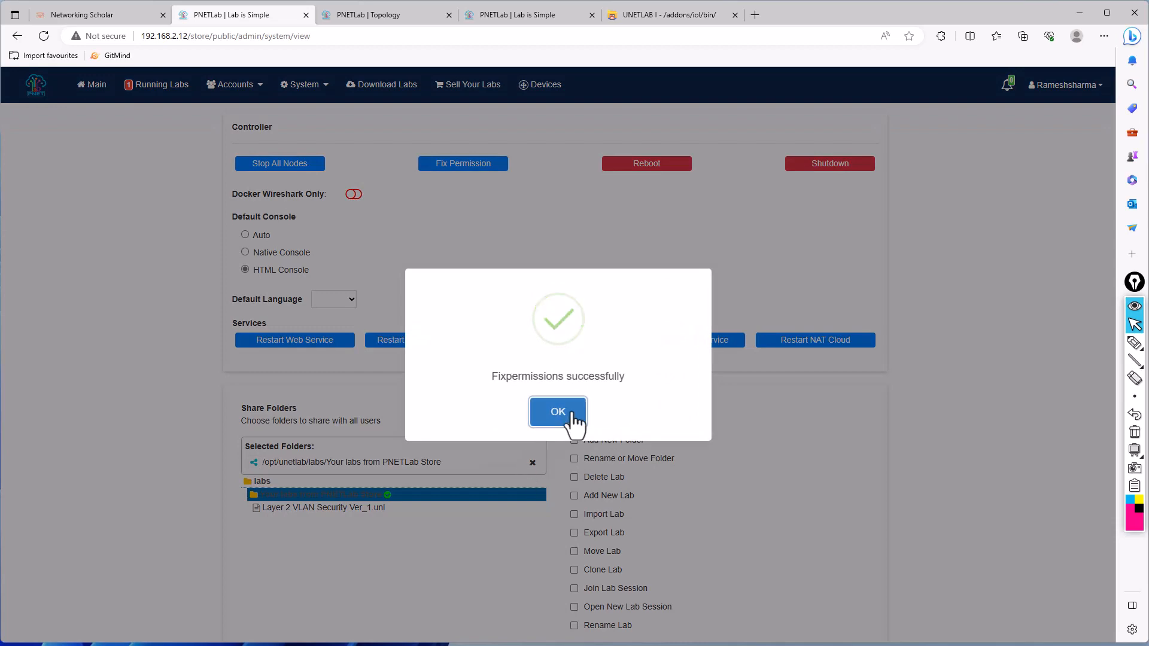
pyautogui.click(572, 414)
pyautogui.hotkey('alt', 'Tab')
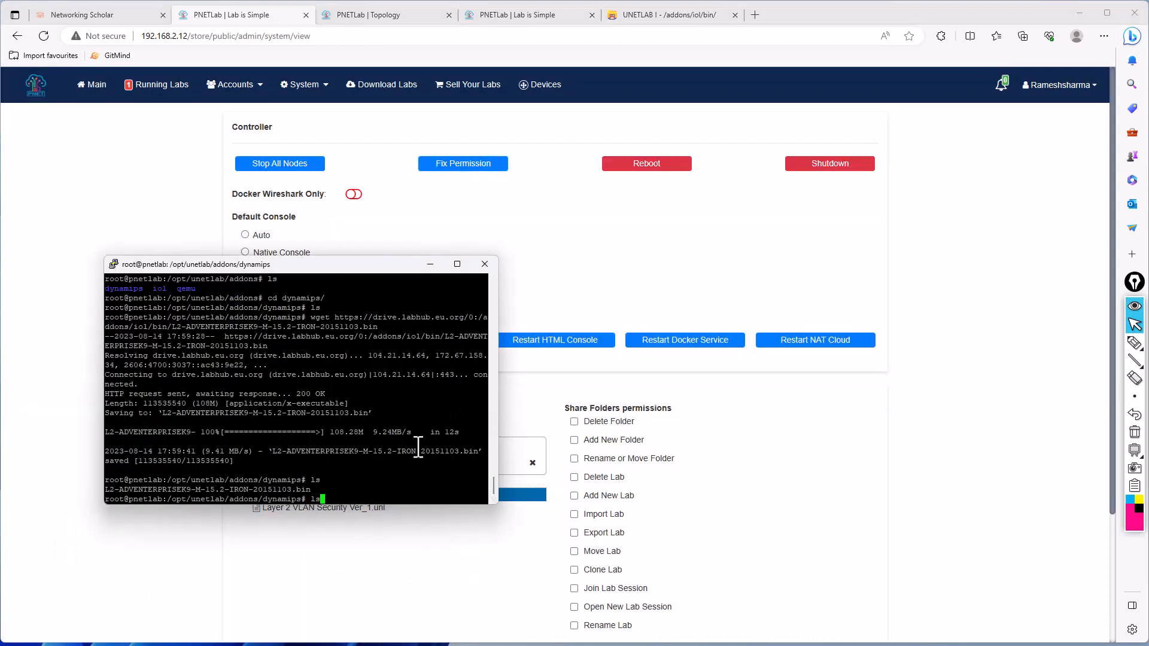
pyautogui.write('ls')
pyautogui.press('Return')
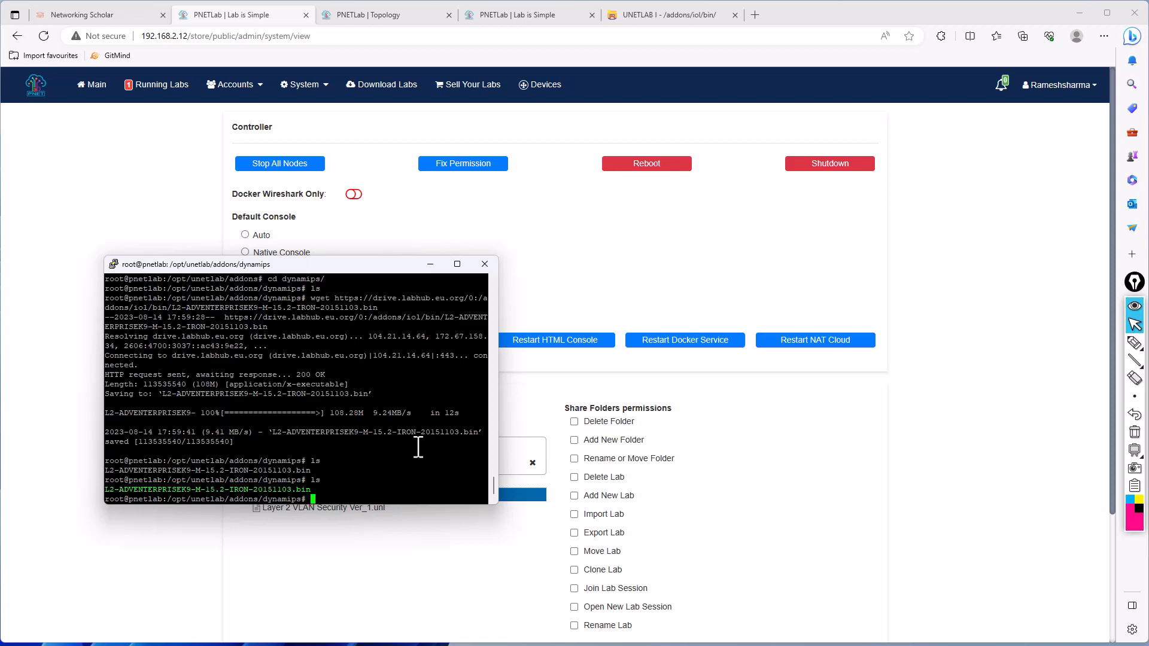
# - Check the image choices in the node settings of SW2 and SWB on the lab topology page
pyautogui.click(380, 20)
pyautogui.click(872, 188)
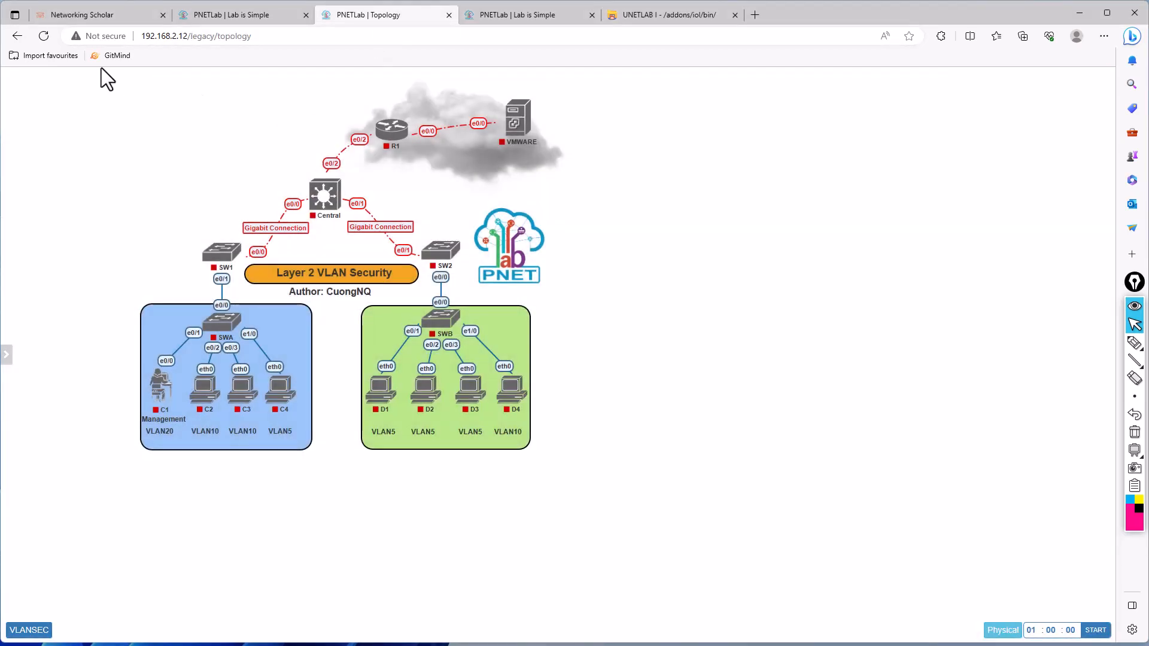
pyautogui.click(52, 29)
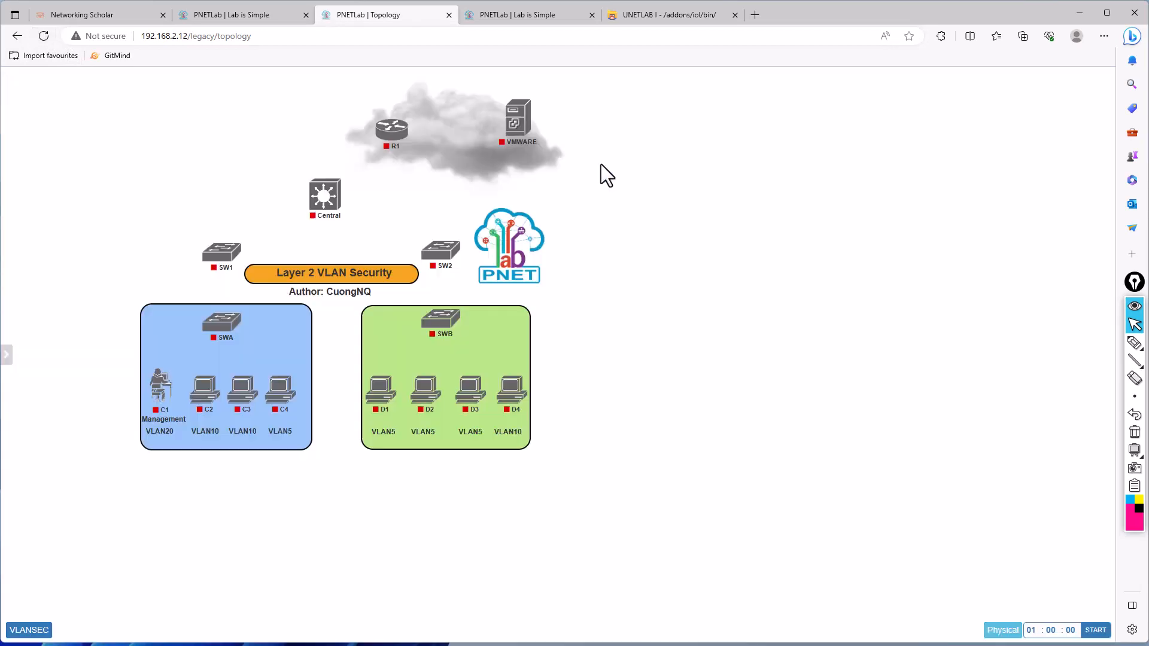
pyautogui.moveTo(443, 262)
pyautogui.click(443, 235)
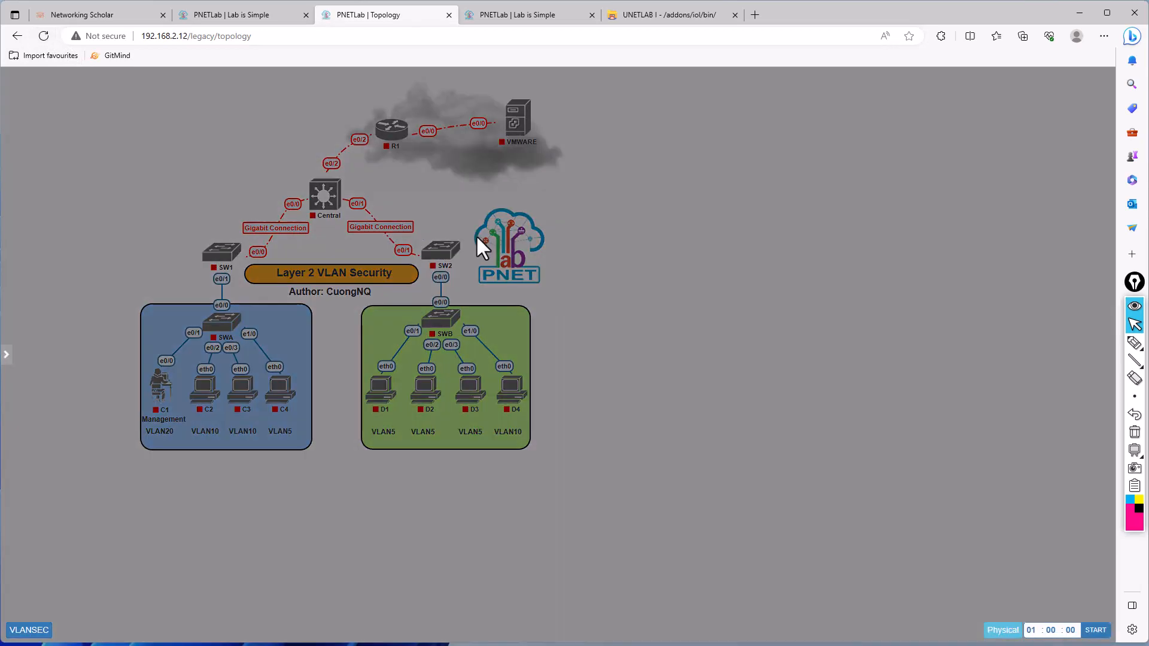
pyautogui.click(592, 193)
pyautogui.click(591, 192)
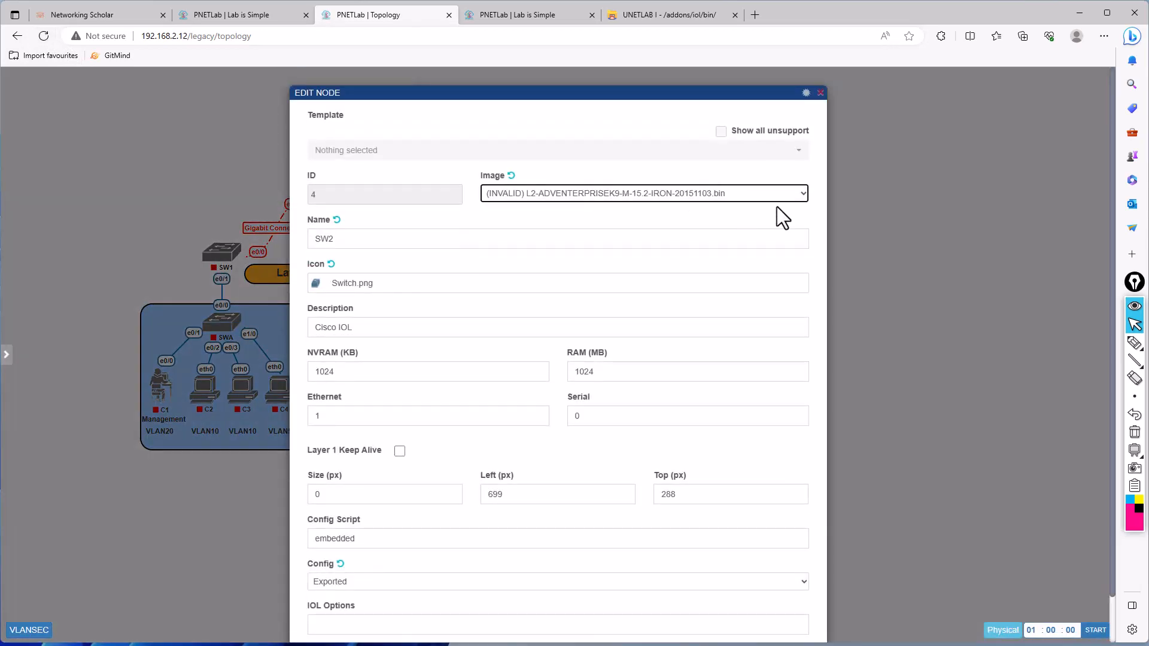
pyautogui.click(909, 224)
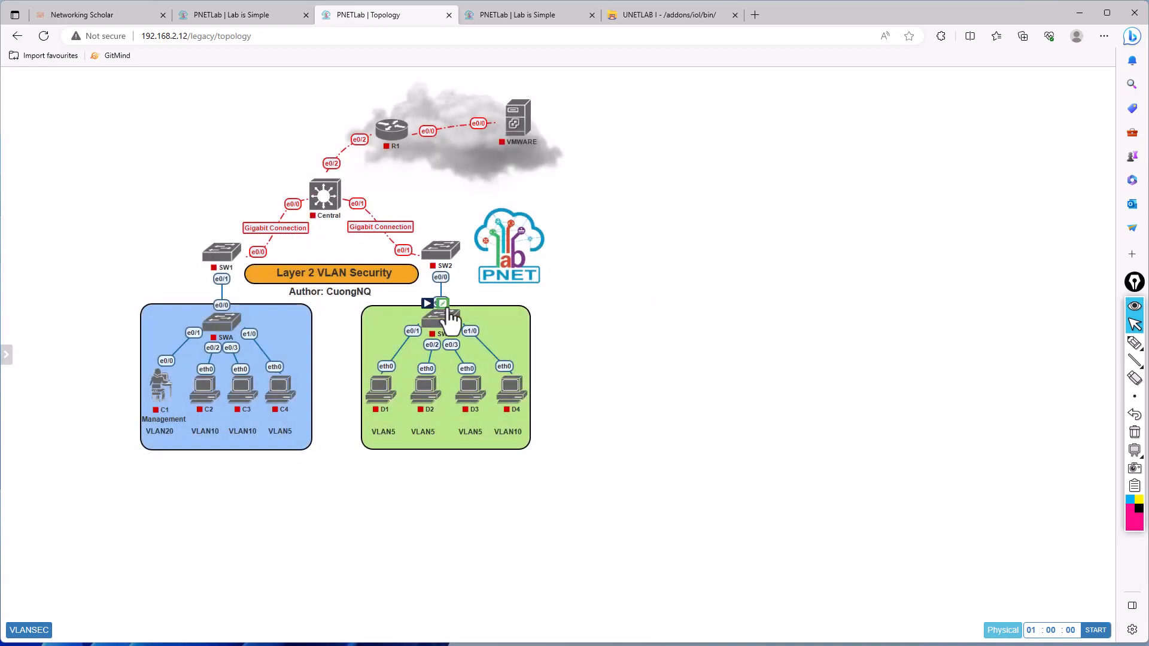
pyautogui.click(443, 302)
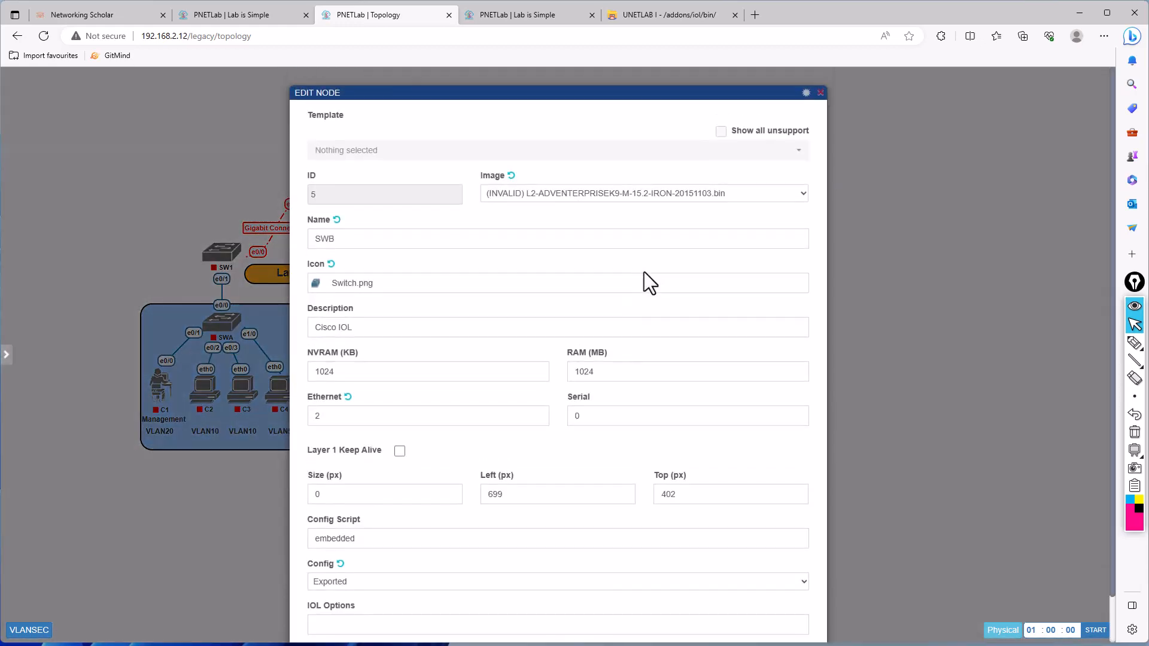
pyautogui.click(572, 193)
pyautogui.click(190, 173)
# - Restart the Database Service and the Web Service from the PNETLab system page
pyautogui.click(253, 14)
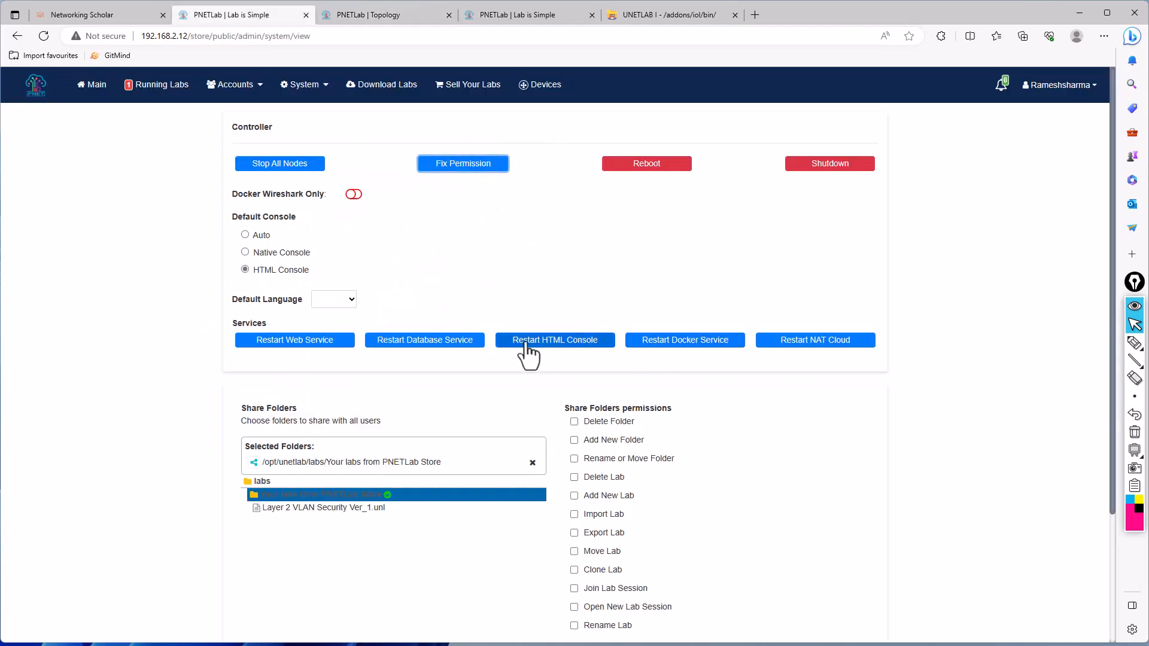
pyautogui.click(401, 342)
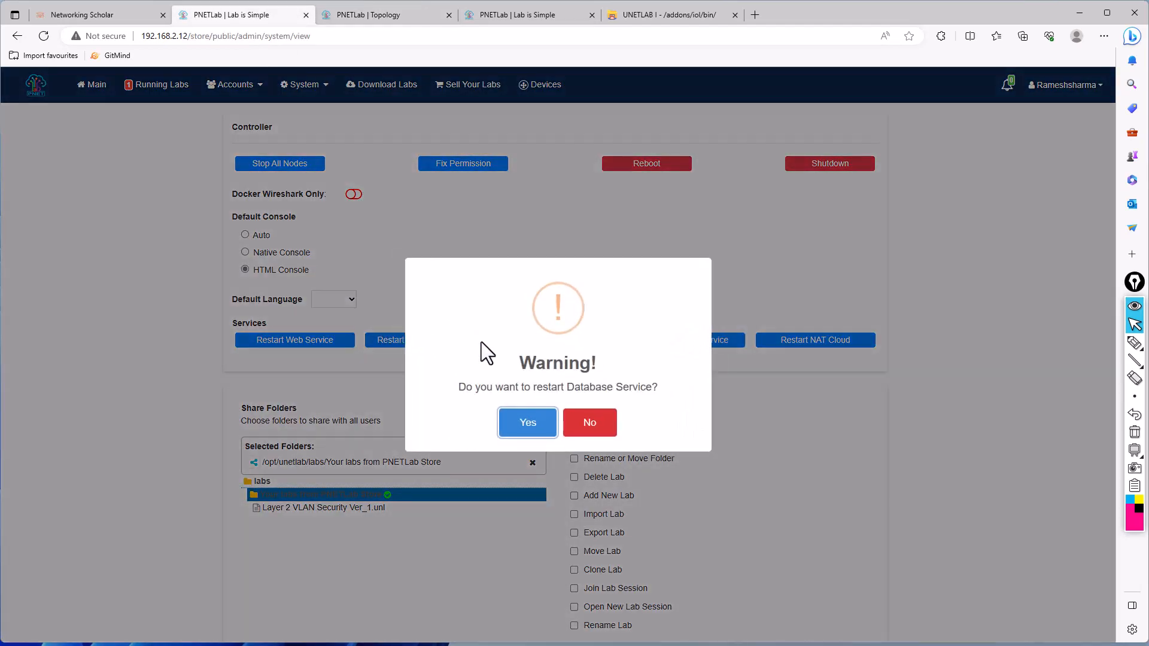
pyautogui.click(525, 422)
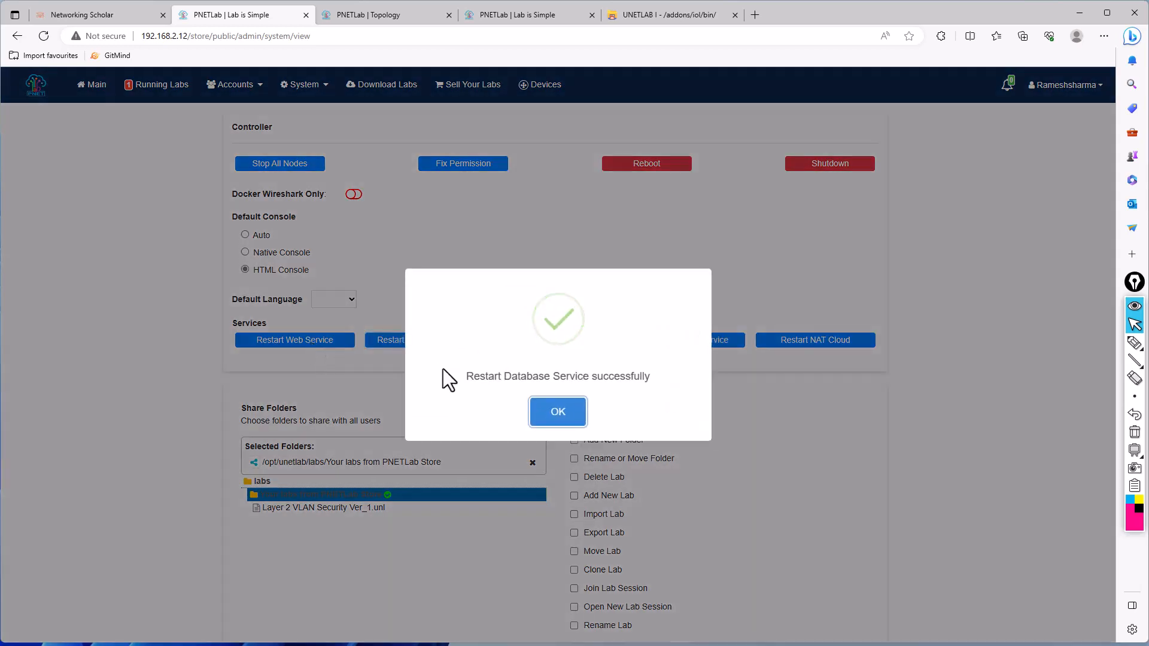
pyautogui.click(545, 412)
pyautogui.click(299, 343)
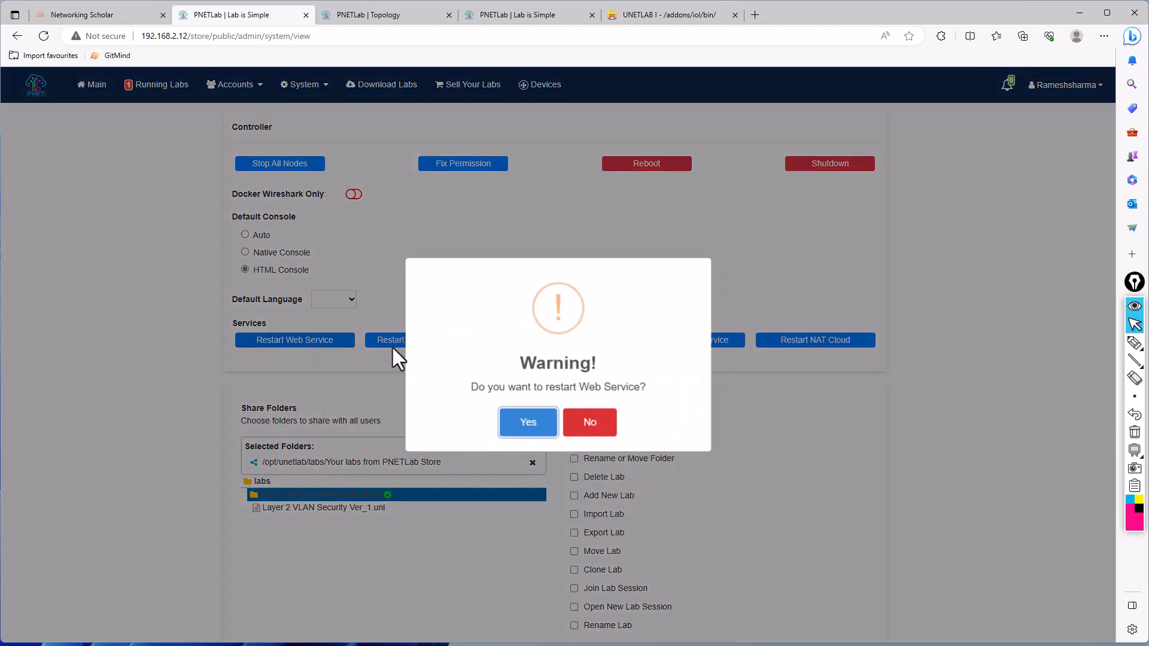
pyautogui.click(524, 431)
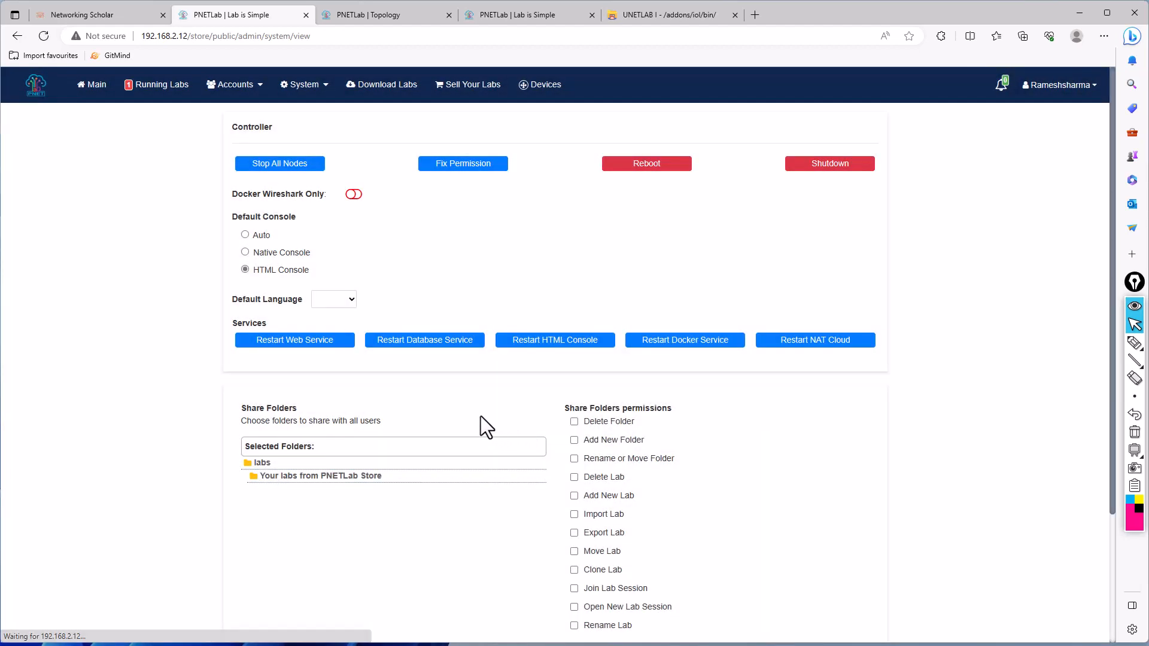
# - Reload the lab topology page and check the image choices in SW2's node settings
pyautogui.click(375, 19)
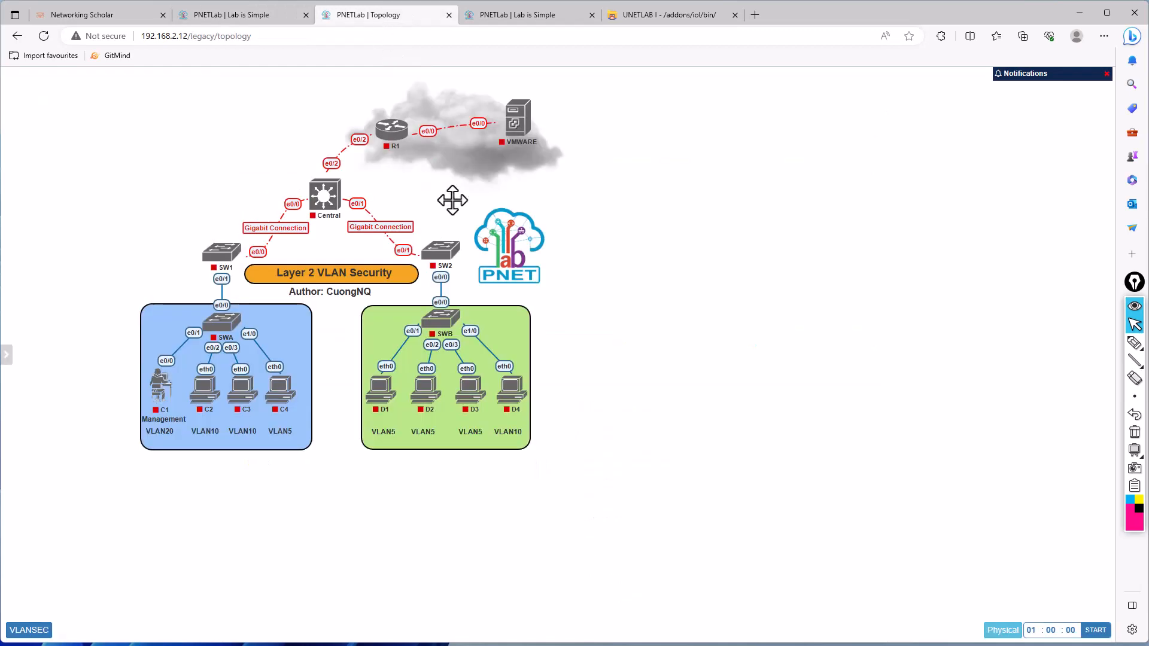
pyautogui.click(43, 36)
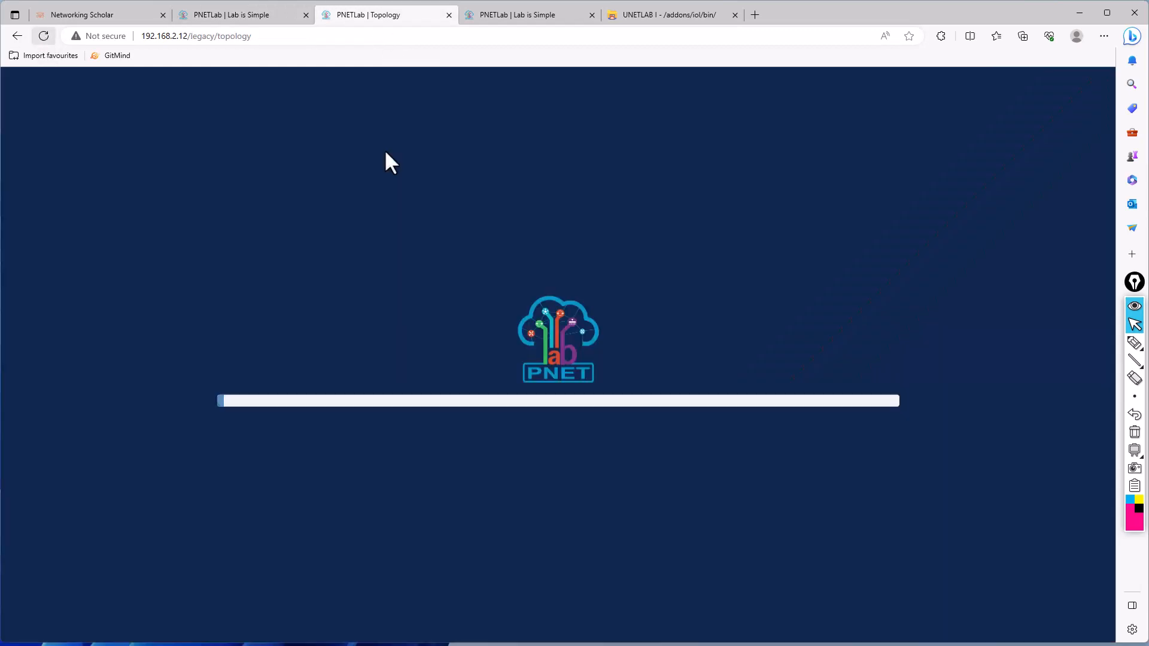
pyautogui.moveTo(444, 256)
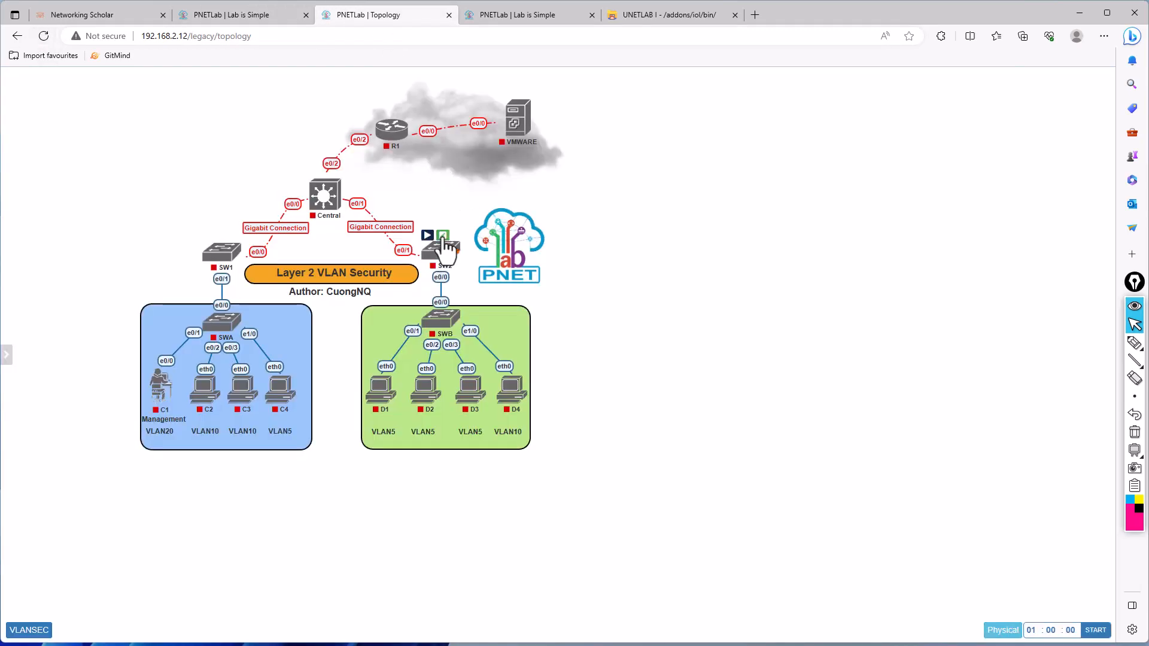
pyautogui.click(442, 235)
pyautogui.click(571, 192)
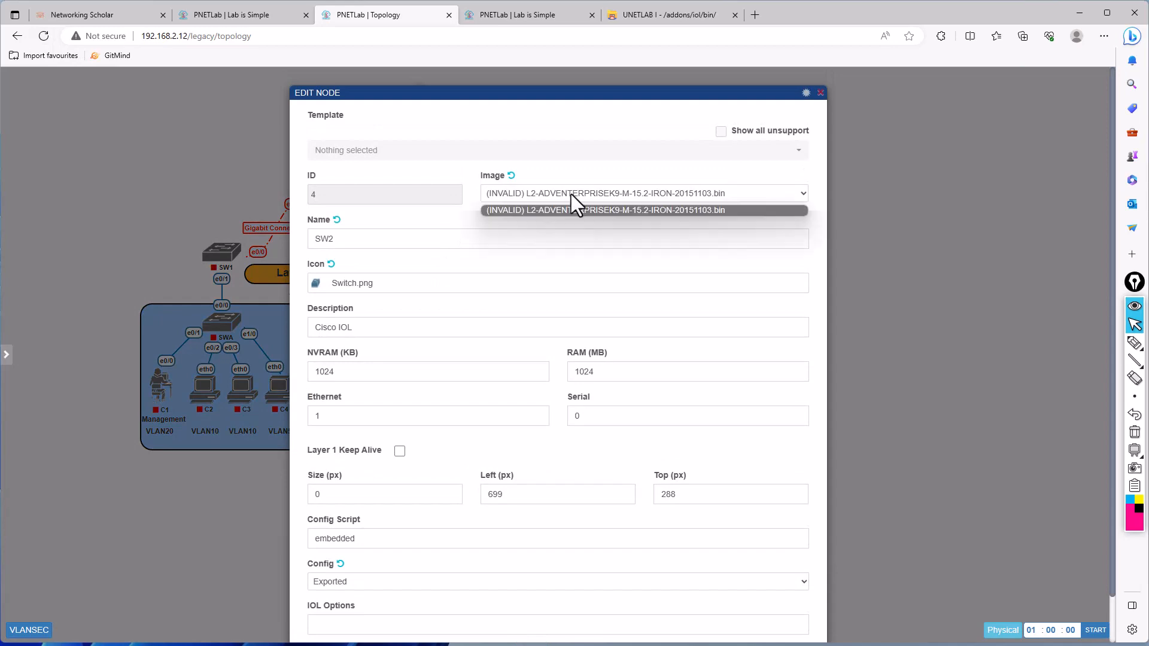
pyautogui.click(570, 194)
pyautogui.click(924, 153)
# - Look at the templates offered for a new node, then review the dynamips folder listing in the PuTTY session
pyautogui.rightClick(915, 146)
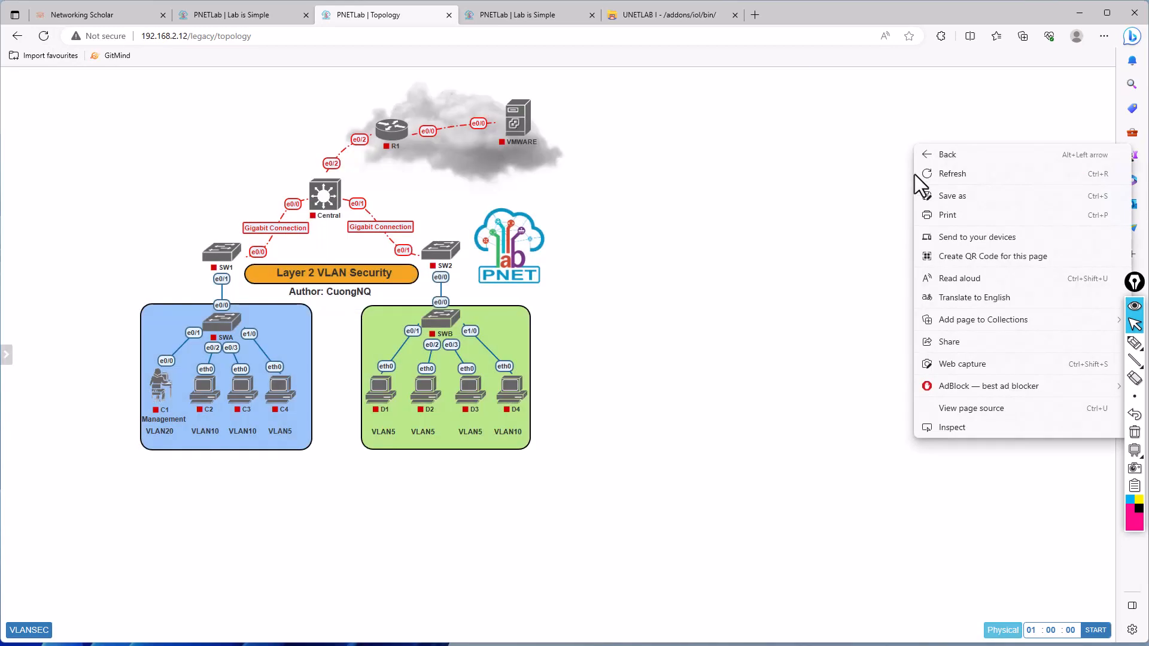
pyautogui.click(665, 201)
pyautogui.rightClick(665, 201)
pyautogui.click(688, 230)
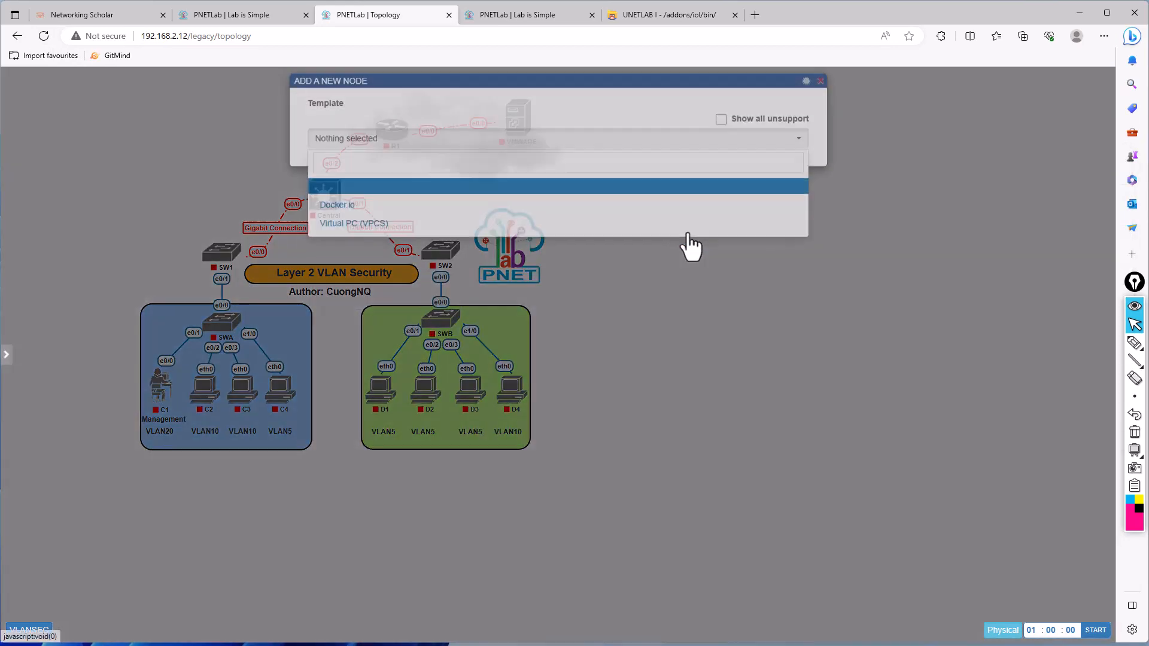
pyautogui.click(648, 431)
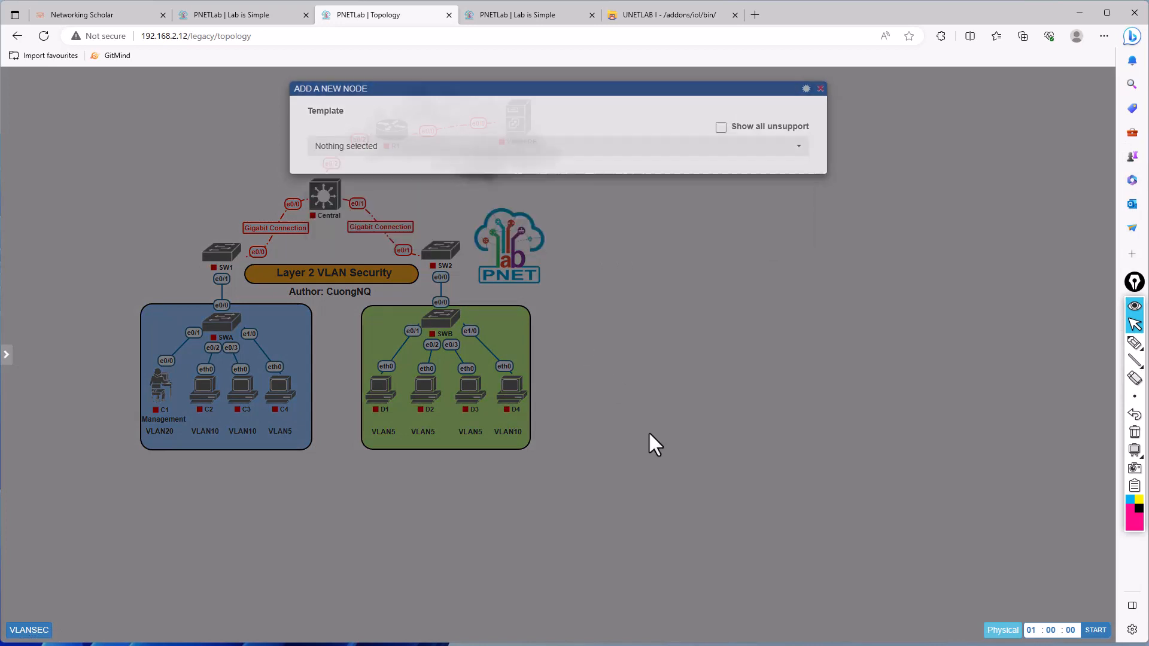
pyautogui.moveTo(530, 396)
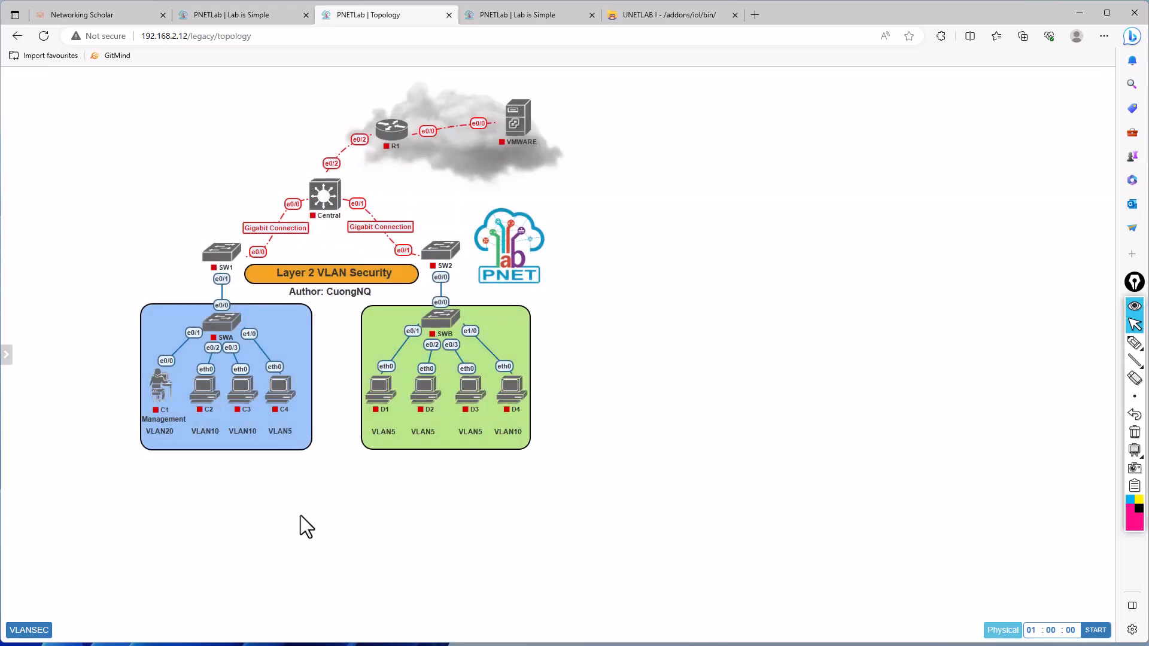
pyautogui.hotkey('alt', 'Tab')
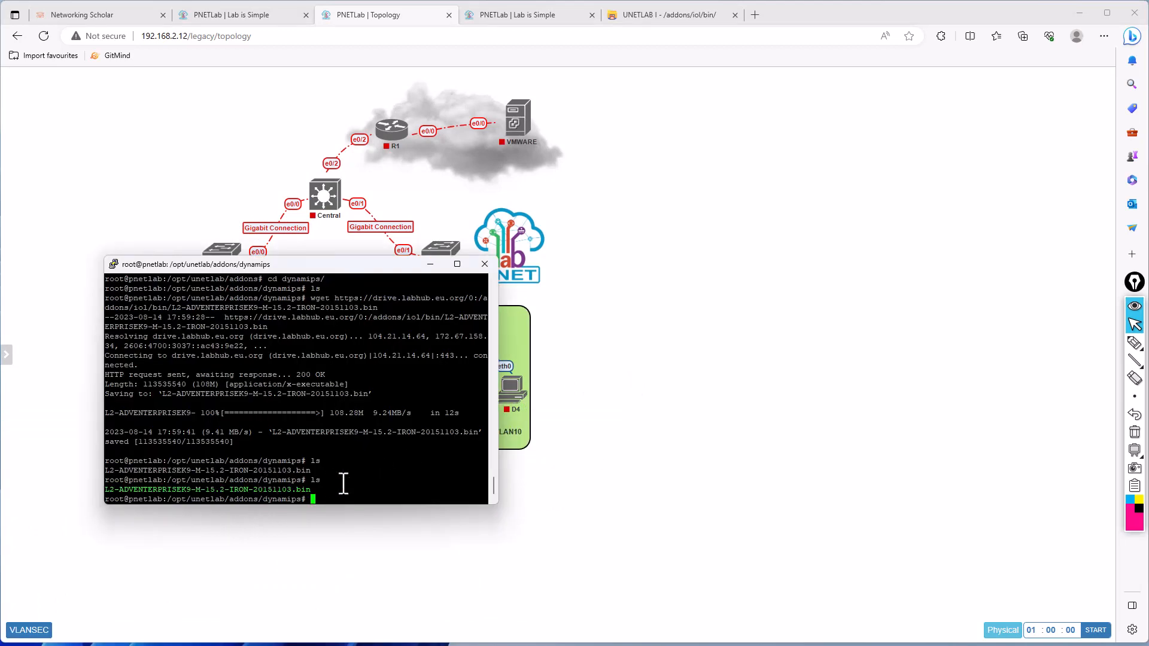
pyautogui.click(610, 423)
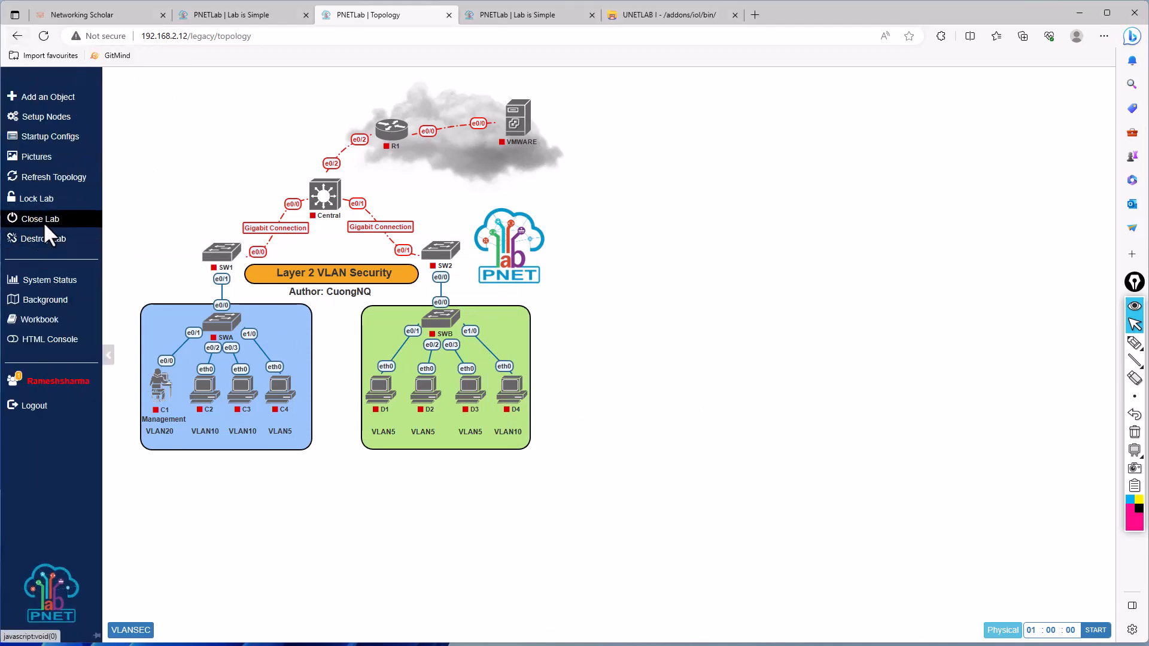
# - Destroy the running lab session and reopen Layer 2 VLAN Security Ver_1.unl from the workspace
pyautogui.click(42, 240)
pyautogui.click(527, 426)
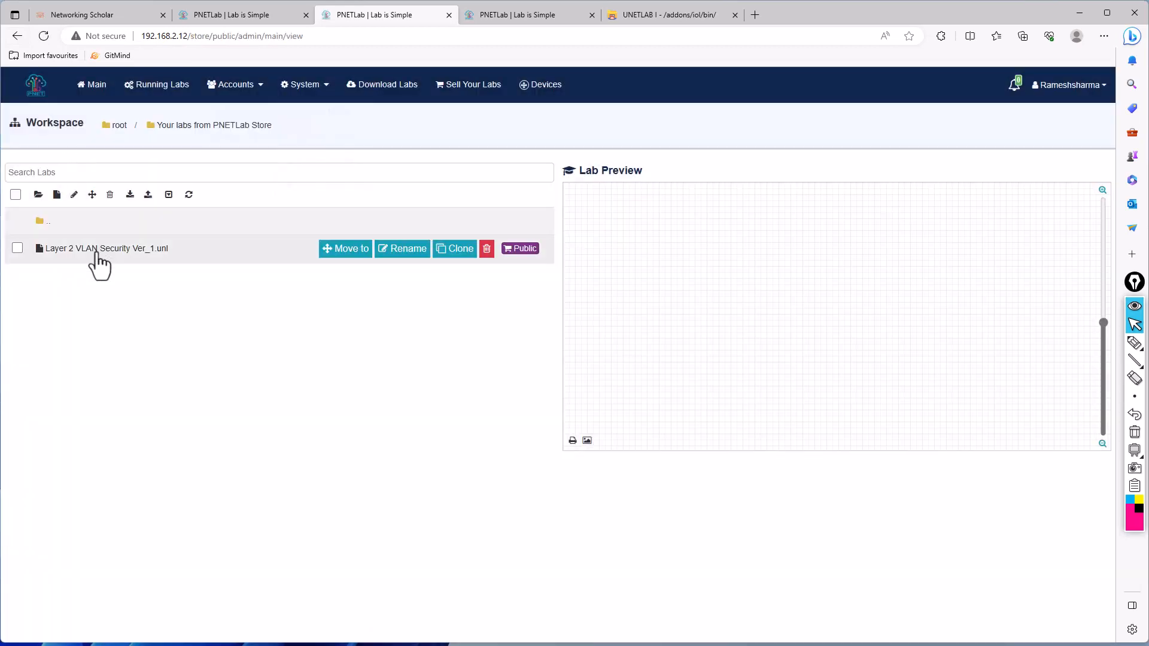
pyautogui.click(98, 257)
pyautogui.click(584, 462)
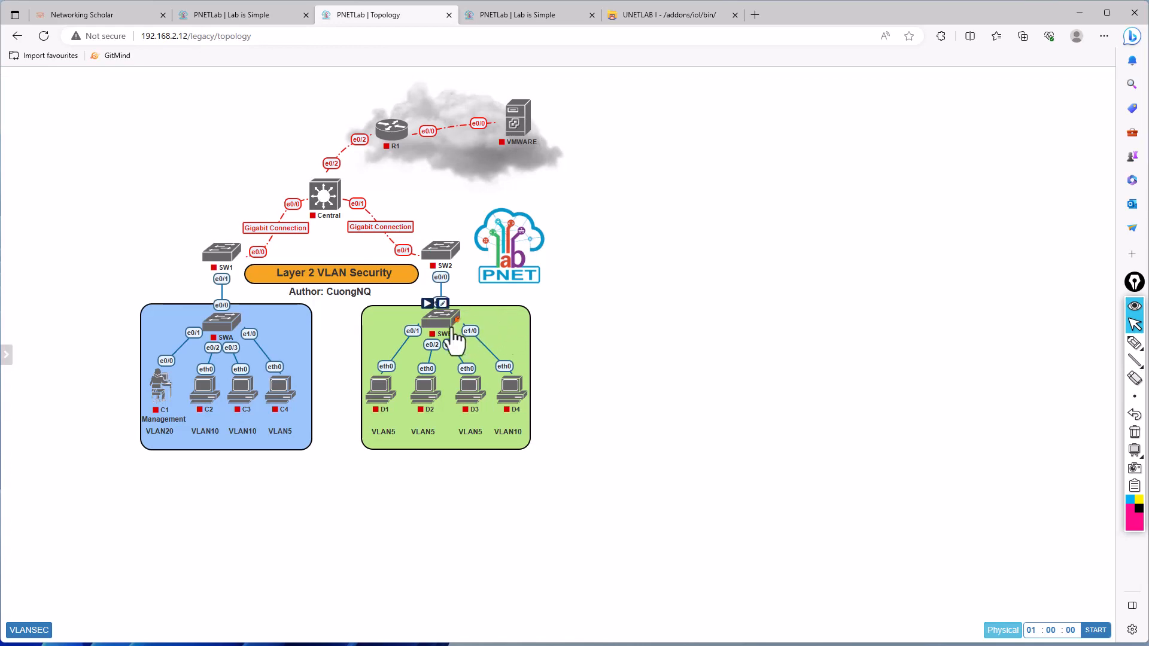
# - Check the image choices in SWB's node settings in the reopened lab, then close the settings
pyautogui.doubleClick(441, 314)
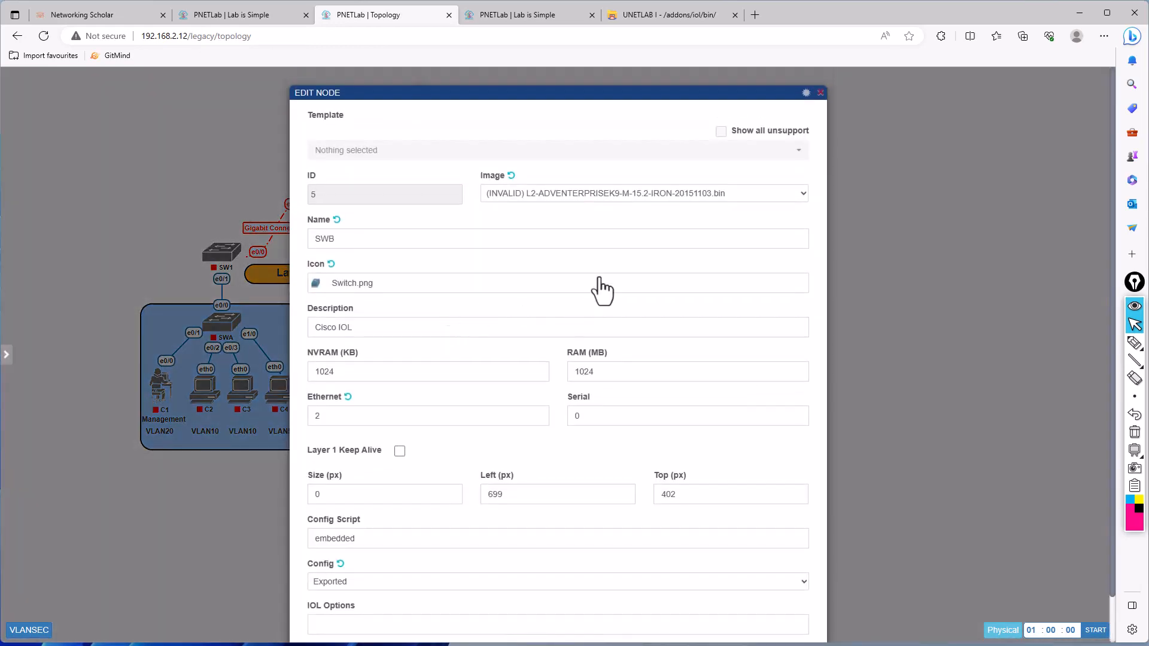
pyautogui.click(587, 194)
pyautogui.click(612, 314)
pyautogui.click(1134, 307)
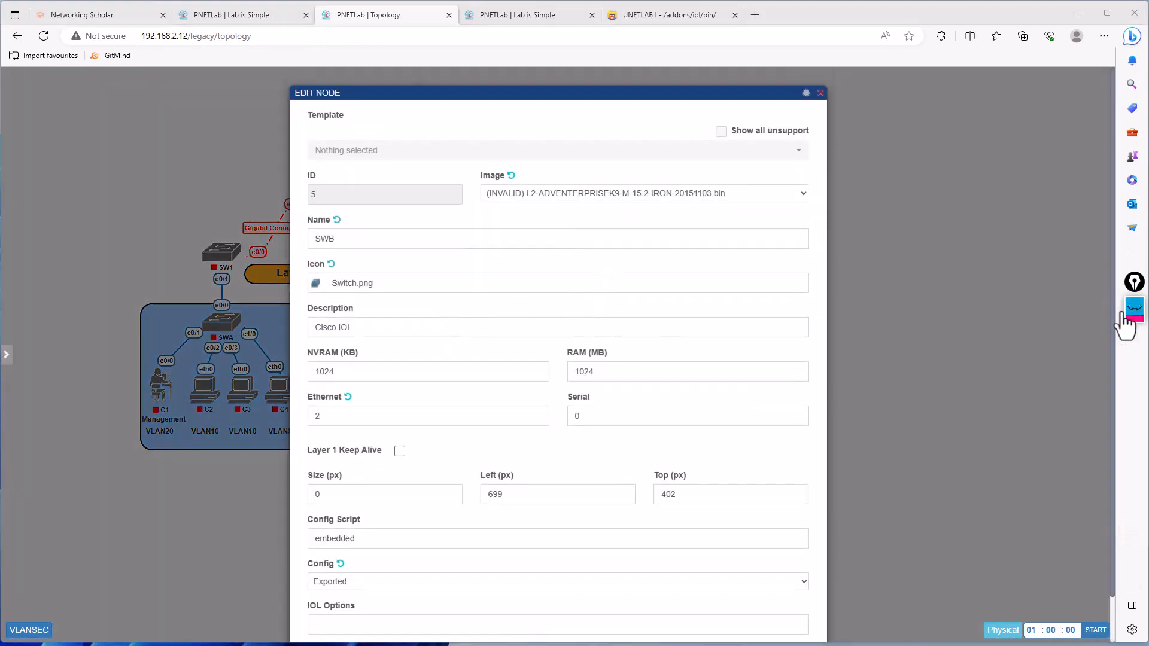
pyautogui.click(903, 277)
# - Browse the templates offered for a new node with all unsupported ones shown, and close the dialog without adding a node
pyautogui.rightClick(688, 248)
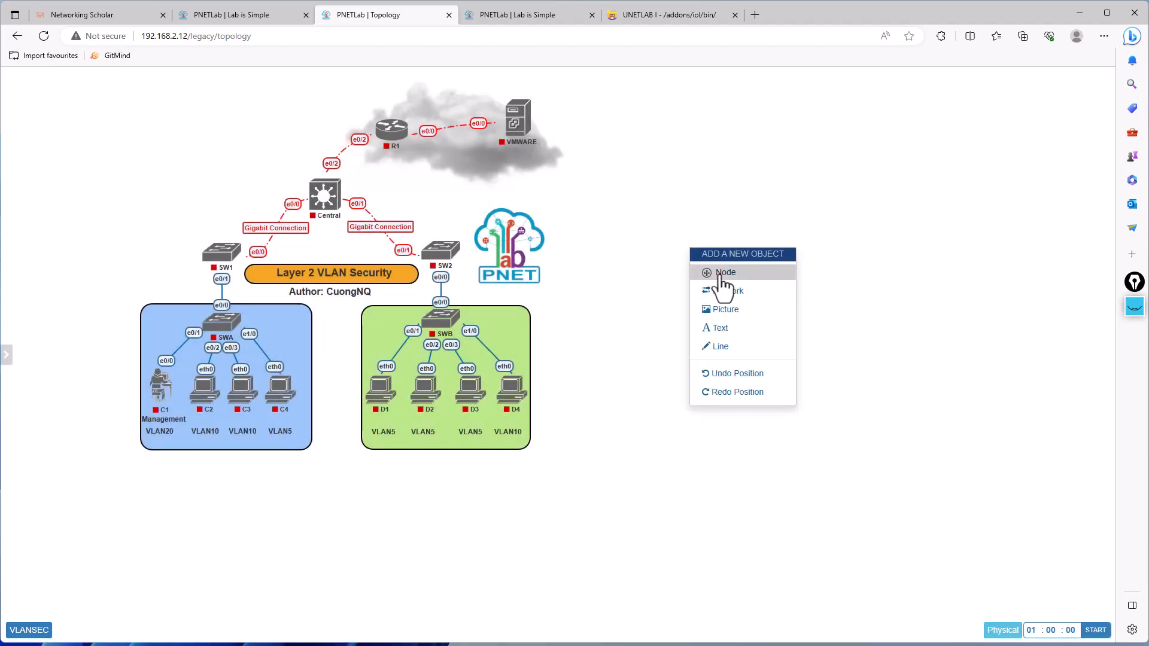
pyautogui.click(721, 270)
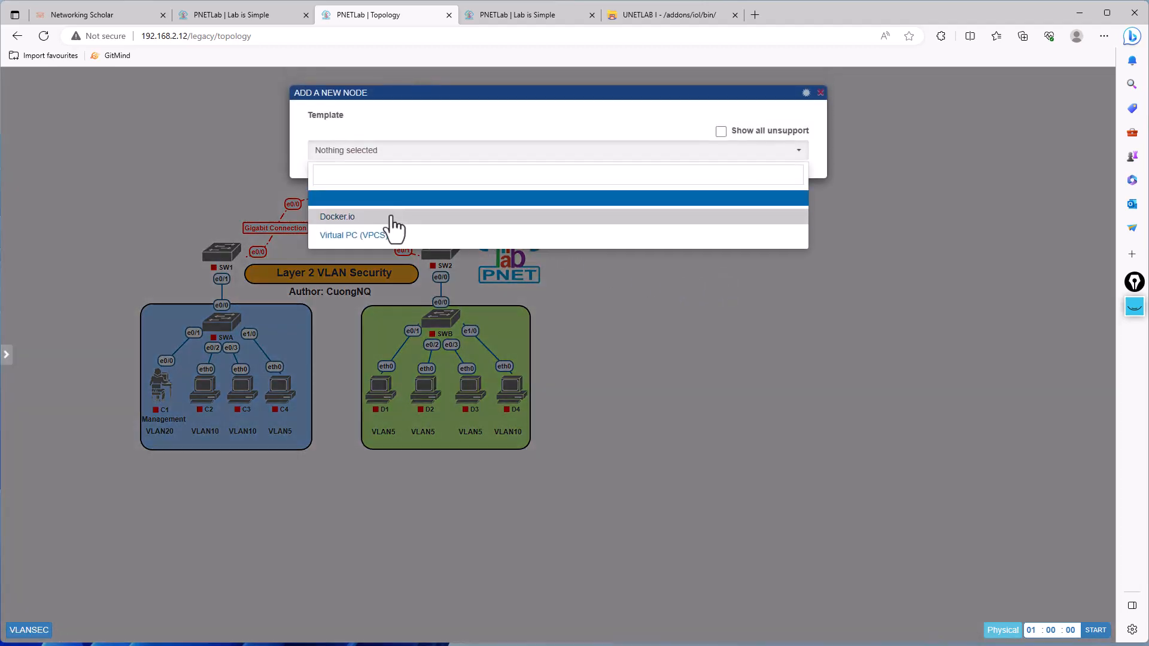
pyautogui.click(721, 131)
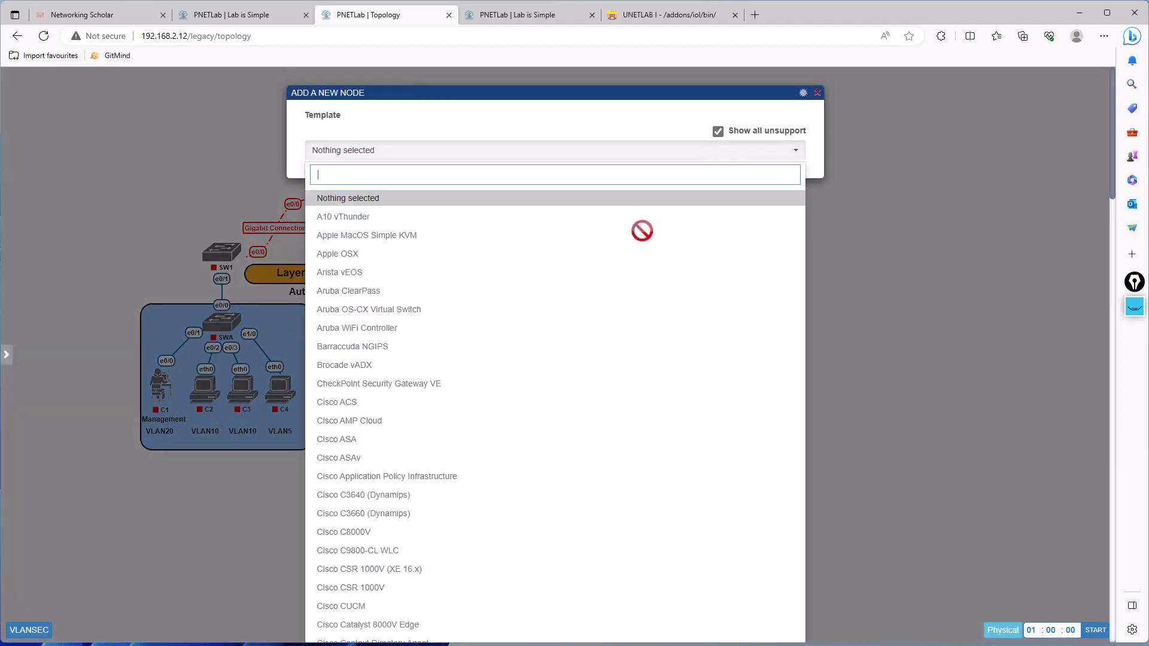
pyautogui.scroll(-15, 555, 362)
pyautogui.scroll(-13, 555, 362)
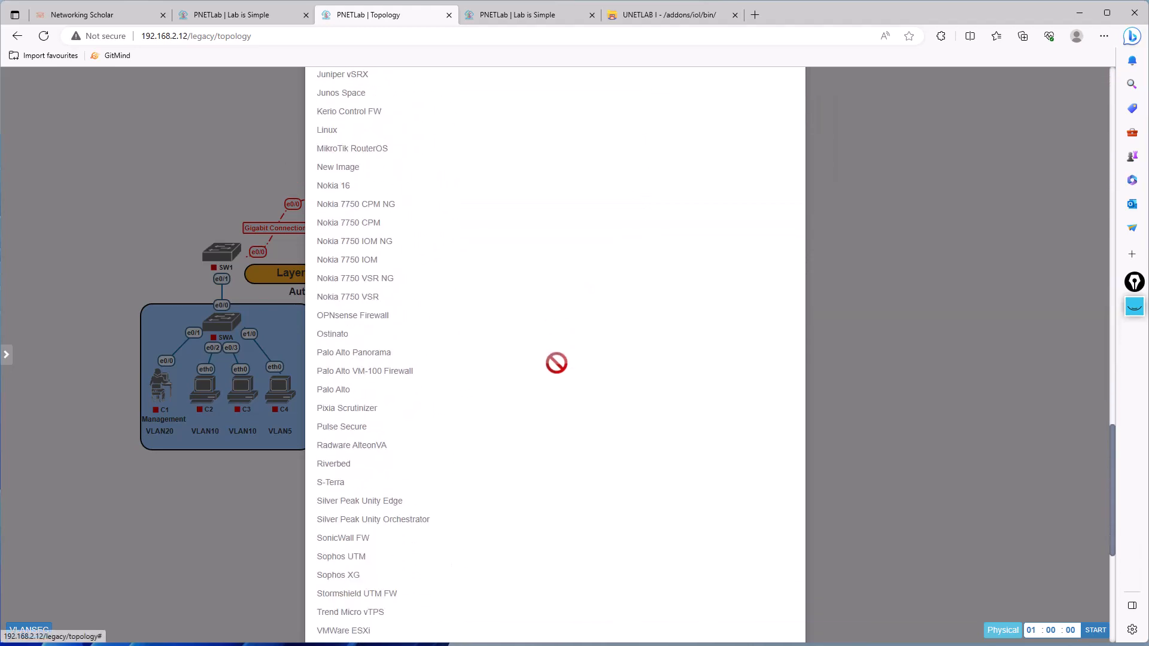
pyautogui.scroll(10, 555, 368)
pyautogui.scroll(15, 555, 371)
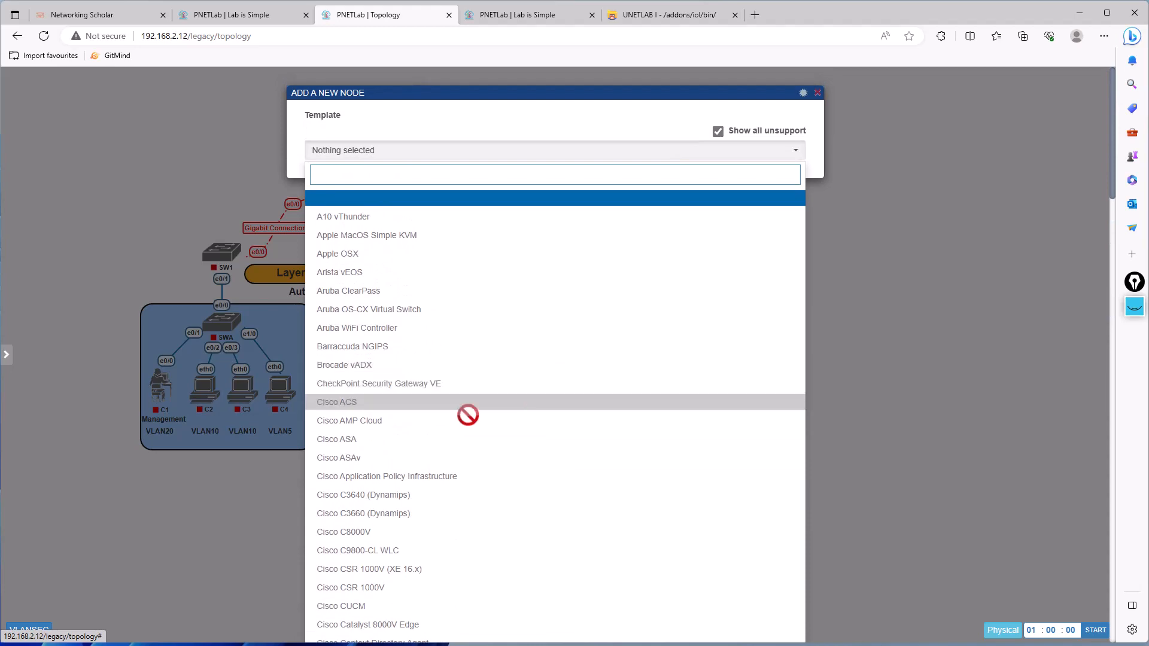
pyautogui.click(232, 573)
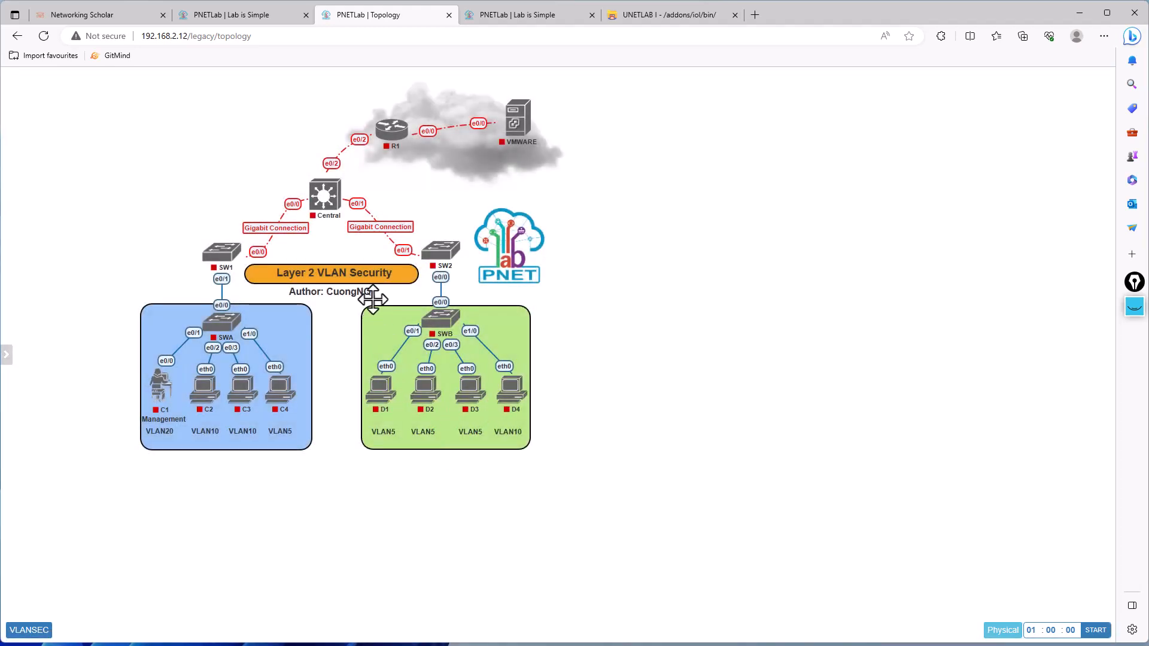
# - Check the image choices in the Central node's settings, including after resetting the image, and close without saving
pyautogui.click(331, 173)
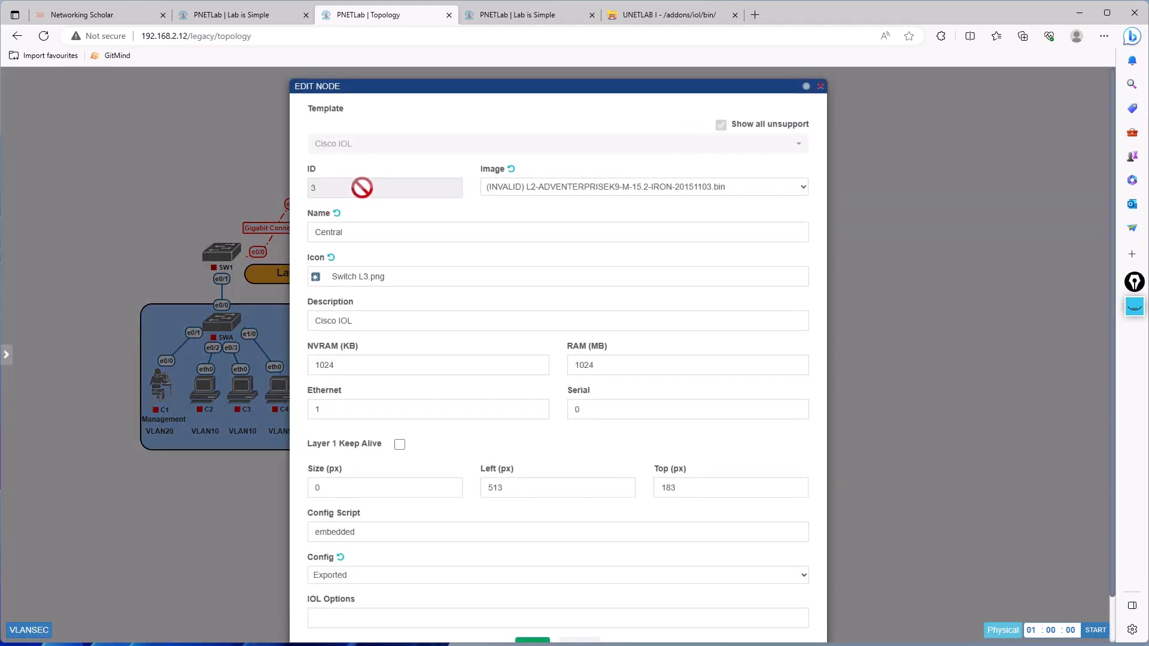
pyautogui.click(694, 197)
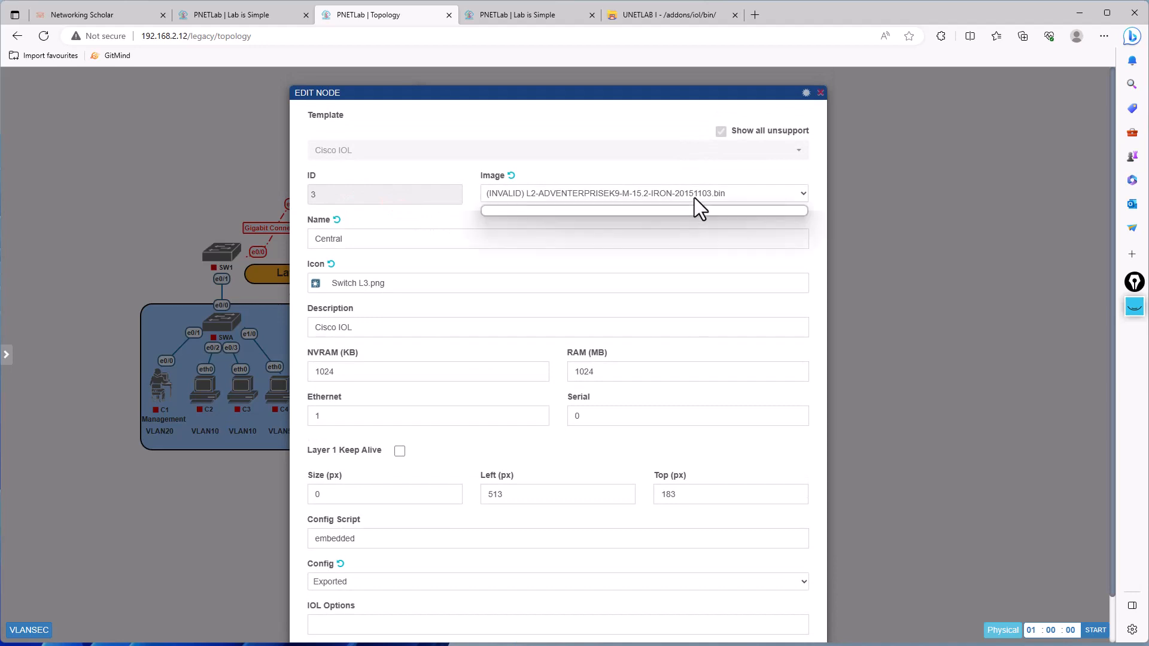
pyautogui.click(694, 198)
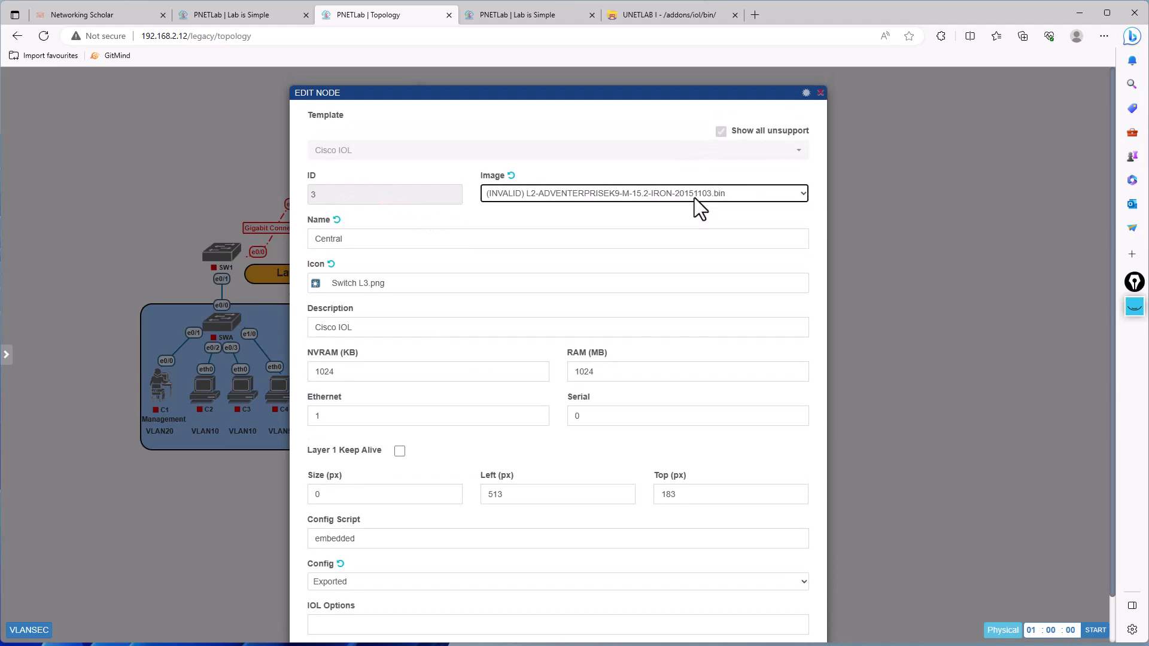
pyautogui.click(511, 176)
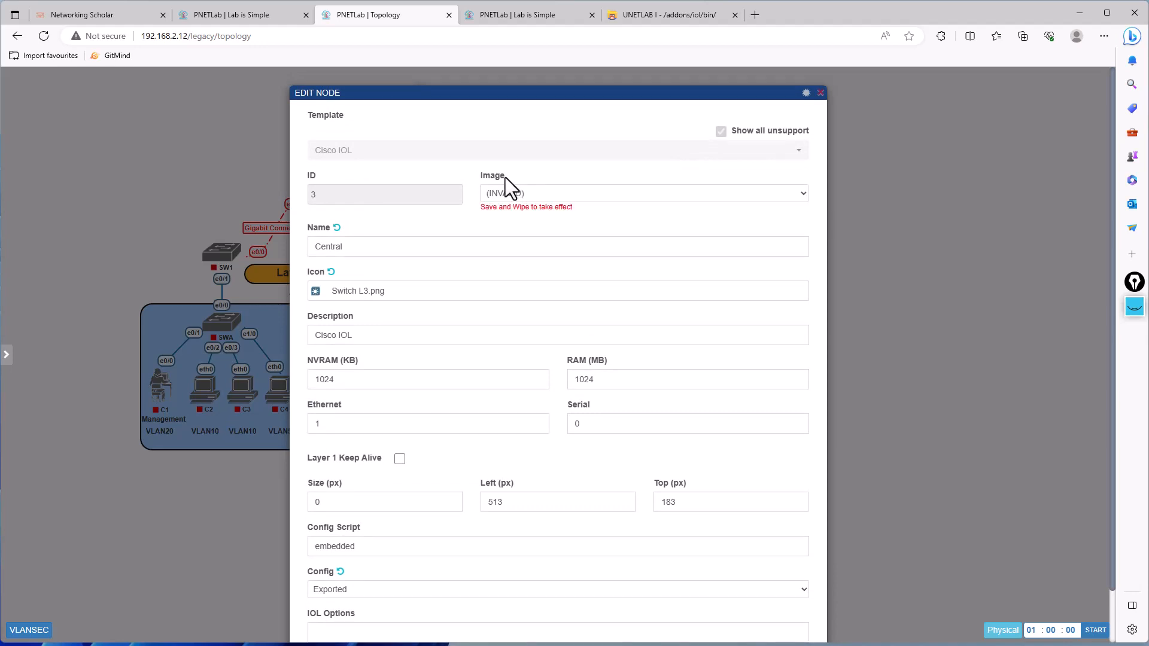
pyautogui.click(501, 190)
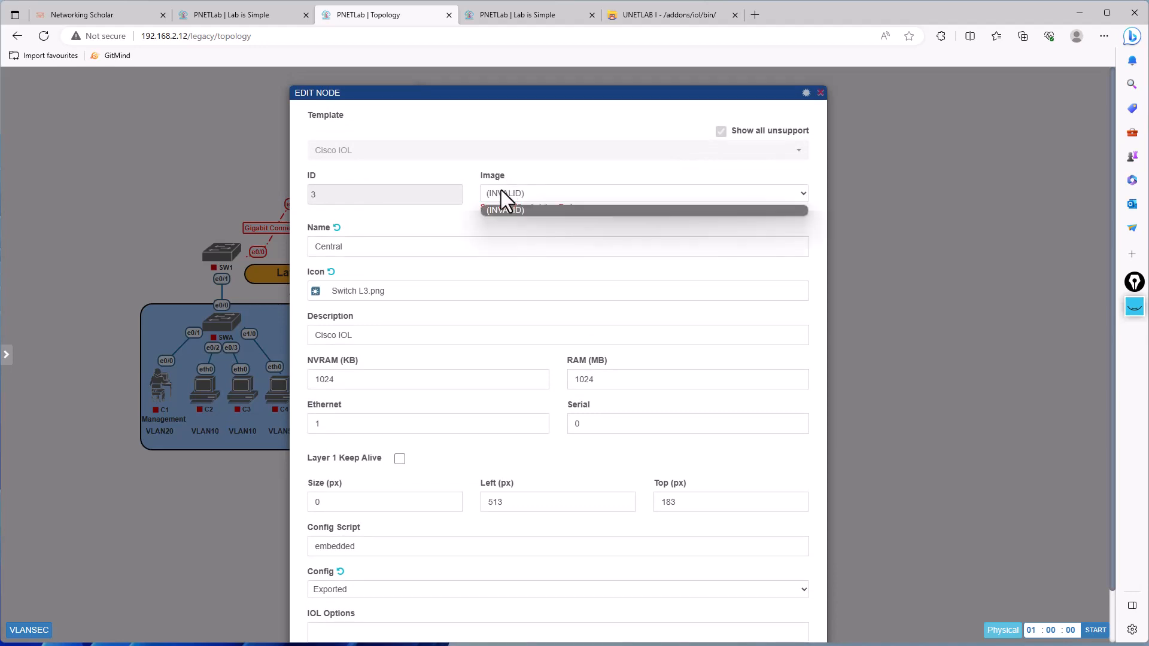
pyautogui.click(529, 207)
pyautogui.click(896, 205)
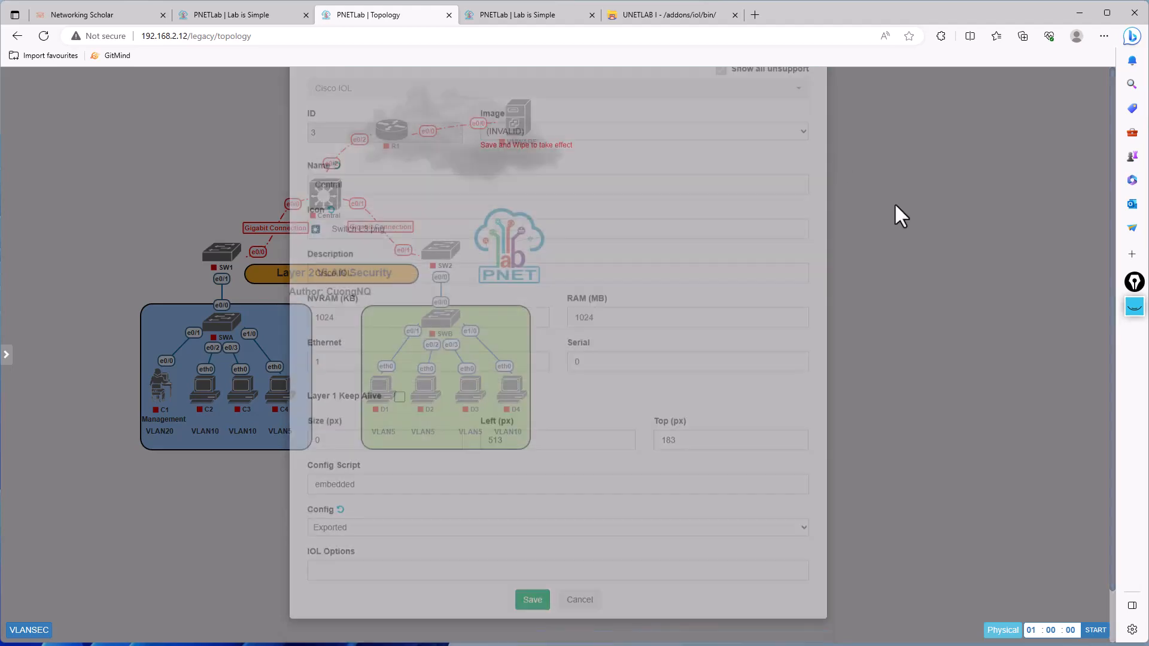
# - Compare the image's LabHub path addons/iol/bin with the folder it was downloaded to in the PuTTY session
pyautogui.rightClick(632, 203)
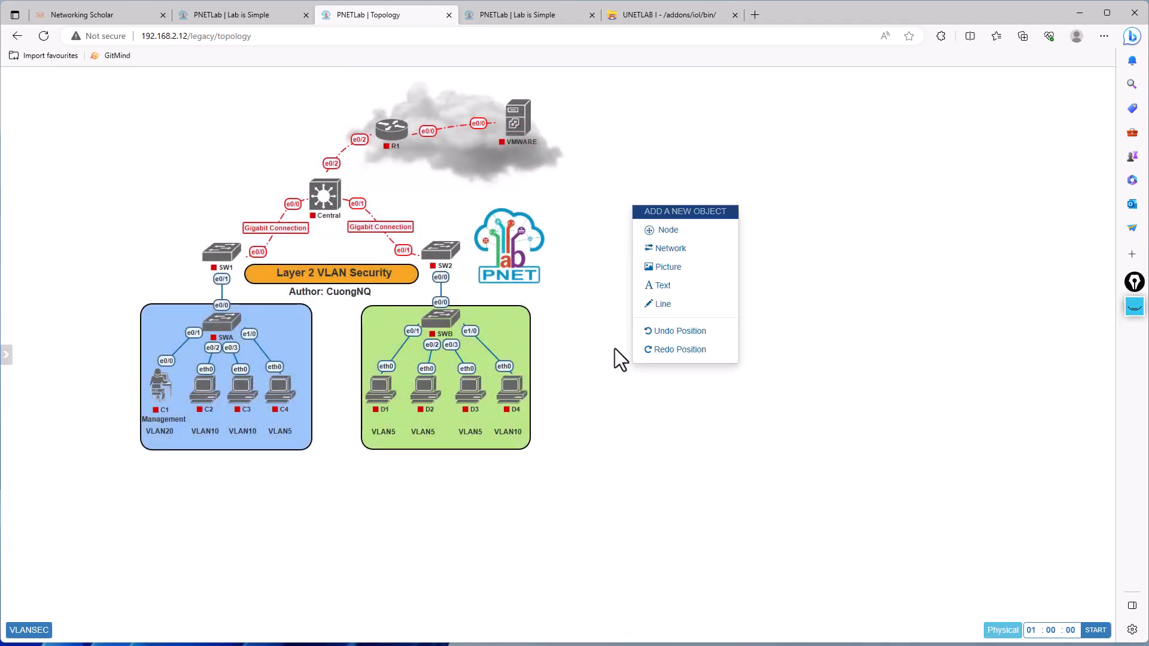
pyautogui.click(238, 22)
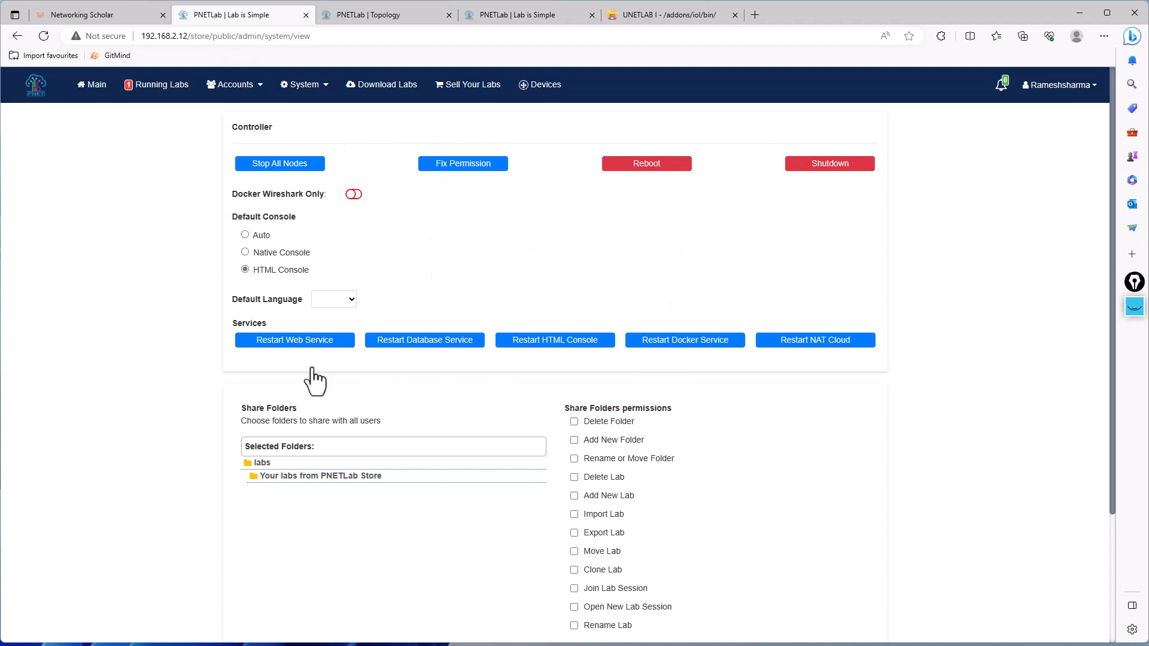
pyautogui.moveTo(323, 618)
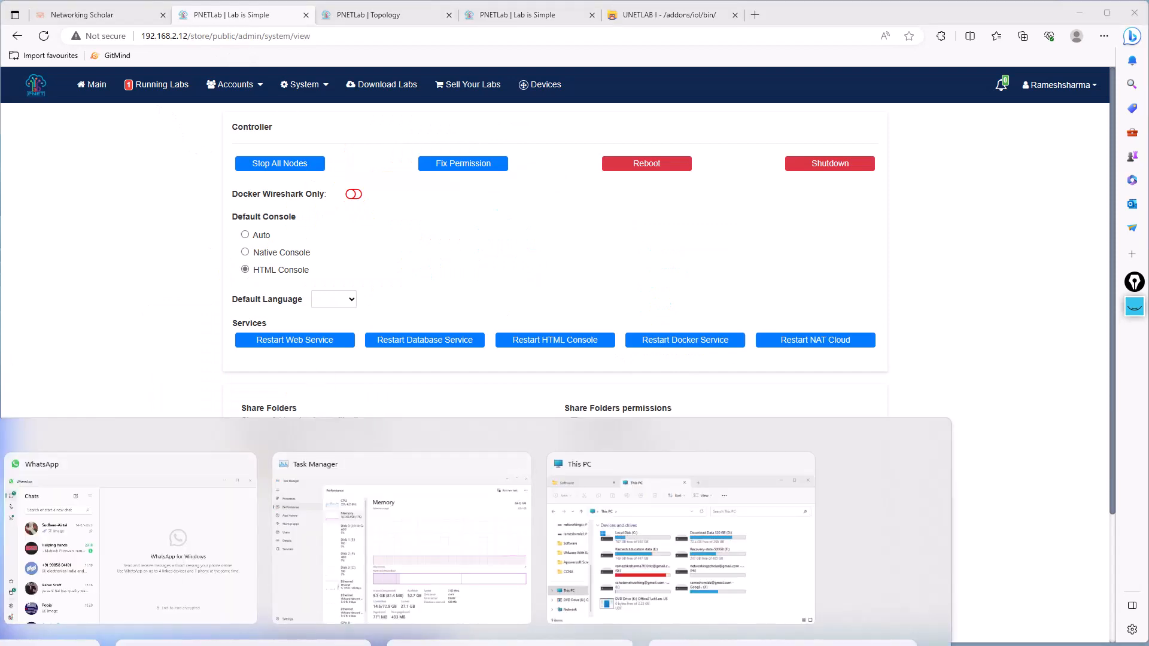
pyautogui.click(2, 564)
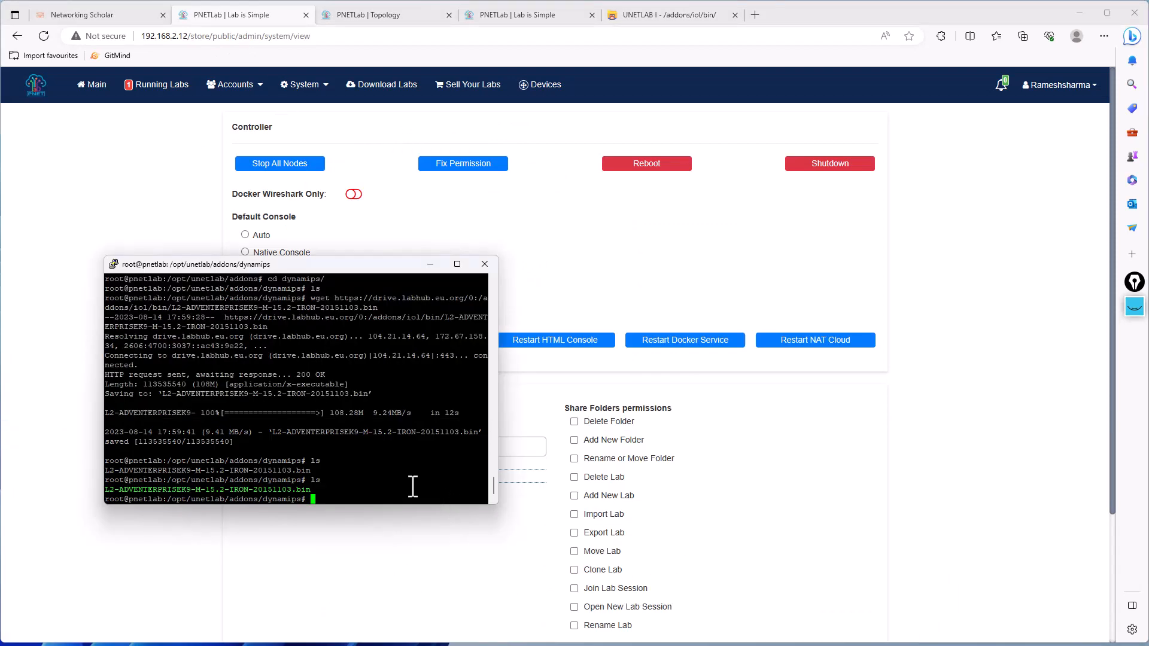
pyautogui.click(643, 13)
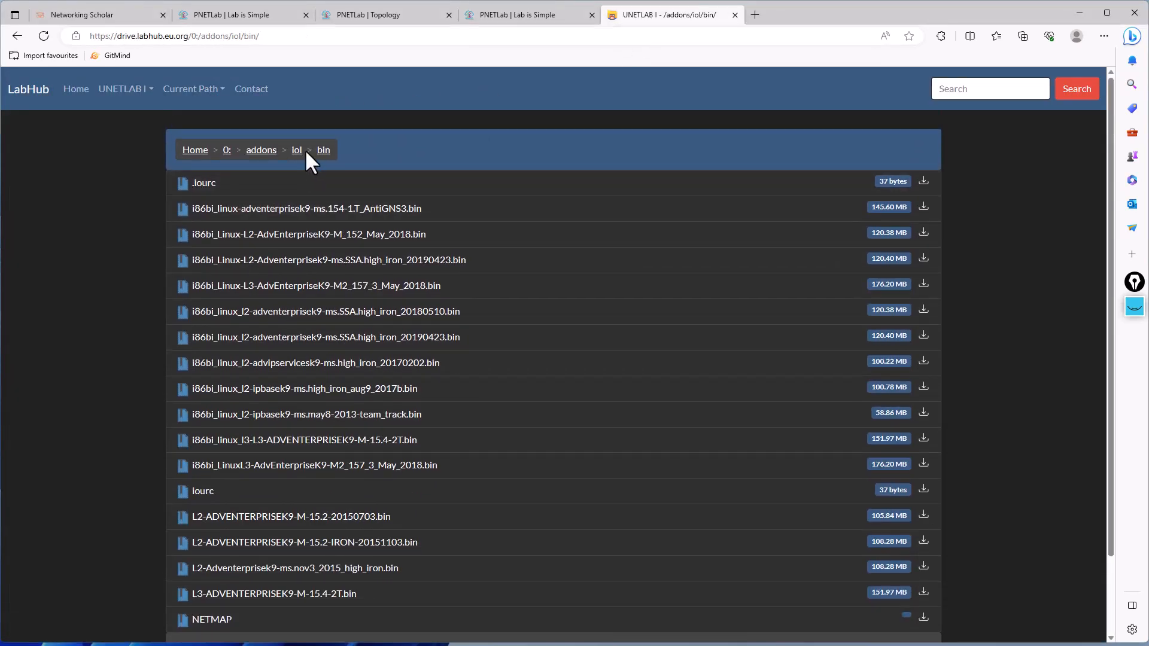
pyautogui.hotkey('alt', 'Tab')
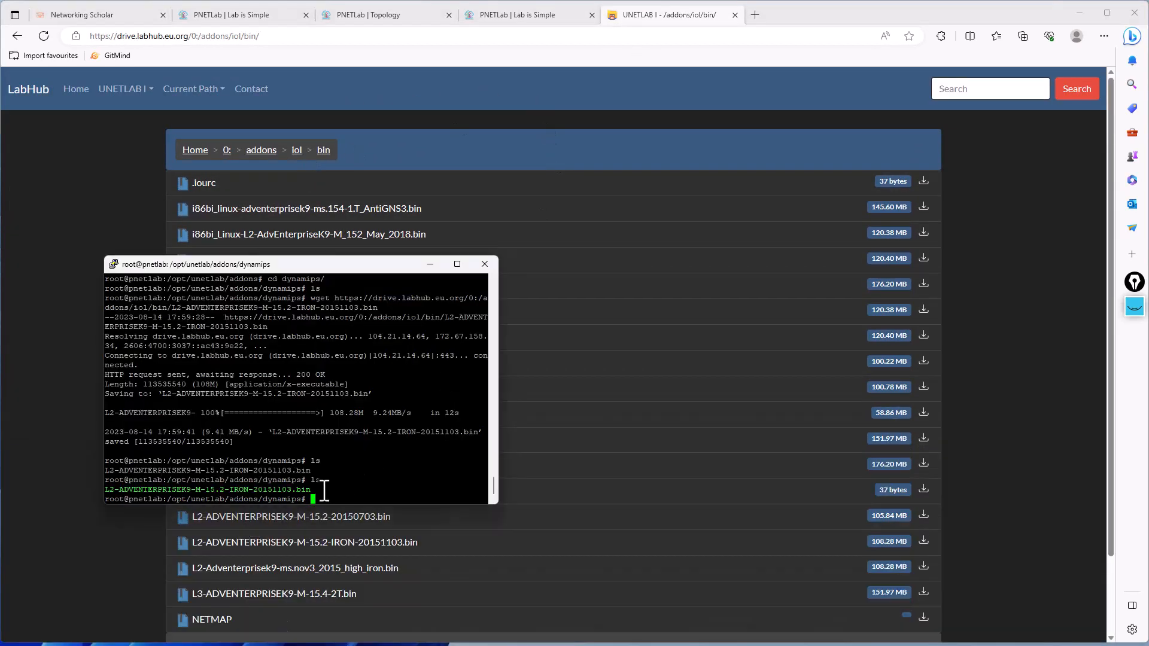
# - Remove L2-ADVENTERPRISEK9-M-15.2-IRON-20151103.bin from the dynamips folder and list the folder to check
pyautogui.moveTo(324, 490); pyautogui.dragTo(246, 484)
pyautogui.click(240, 491)
pyautogui.write('rm L')
pyautogui.press('Tab')
pyautogui.press('Return')
pyautogui.write('ls')
pyautogui.press('Return')
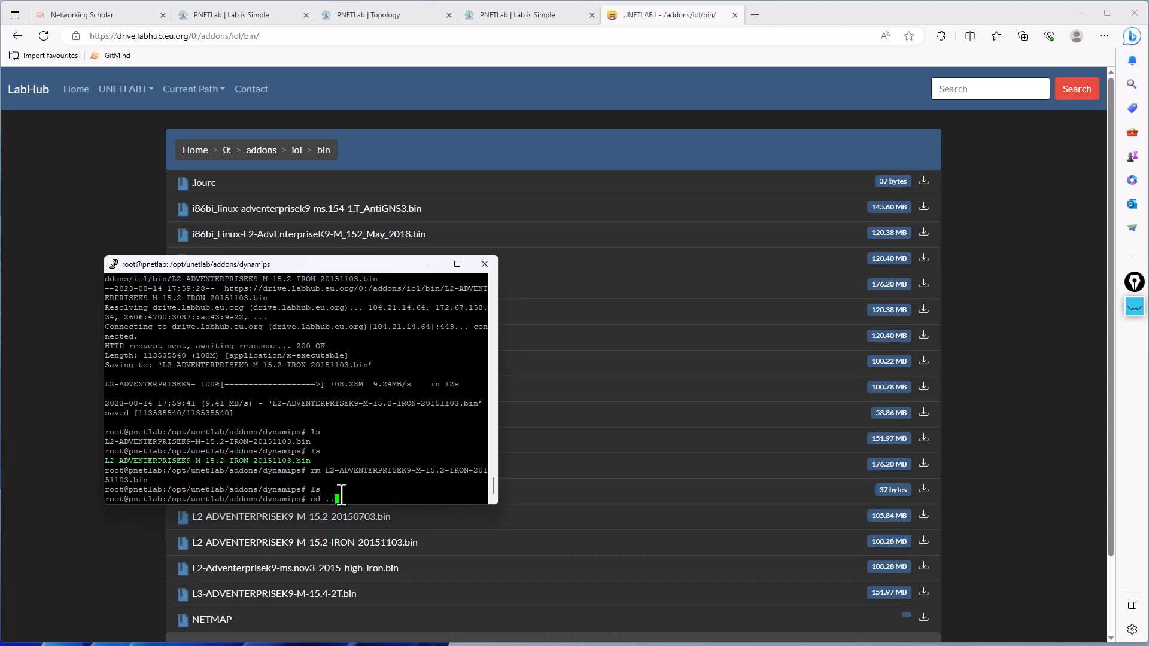
# - Change to the /opt/unetlab/addons/iol/bin directory and list its contents
pyautogui.write('cd ..')
pyautogui.press('Return')
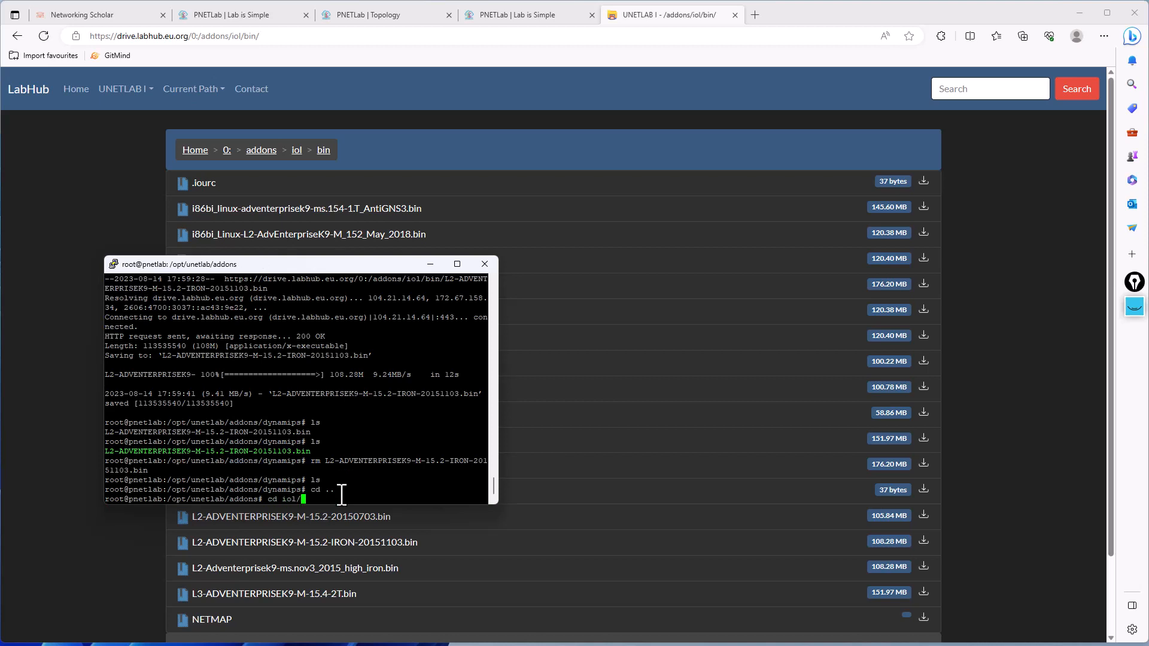
pyautogui.write('cd iol/bin/')
pyautogui.press('Return')
pyautogui.write('ls')
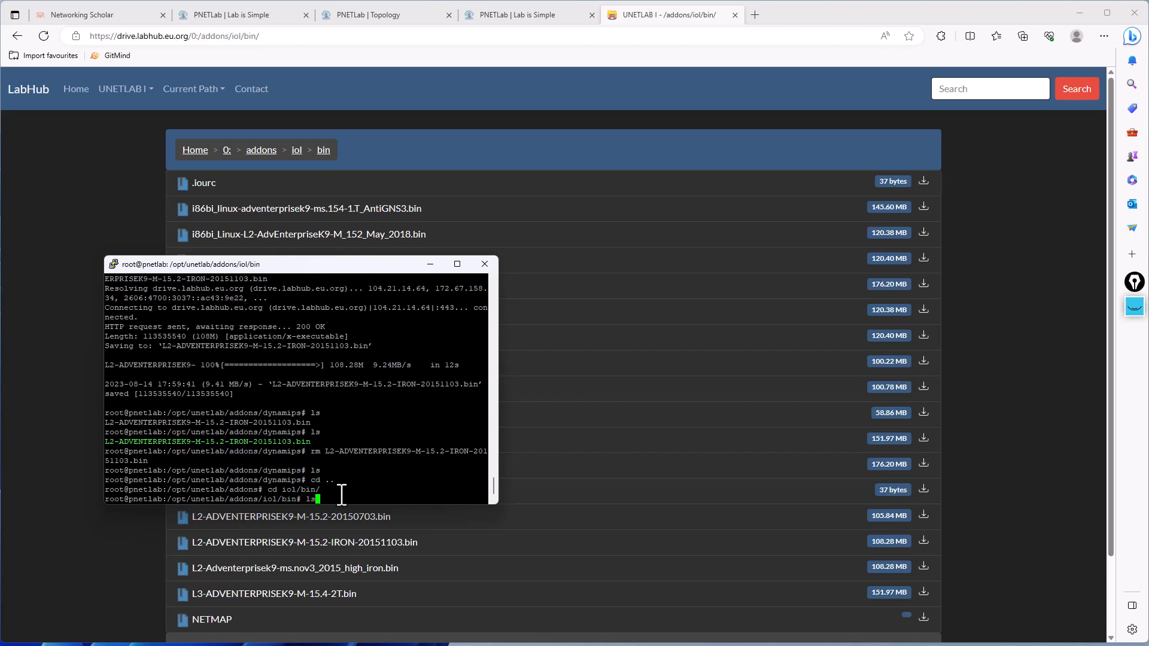
pyautogui.press('Return')
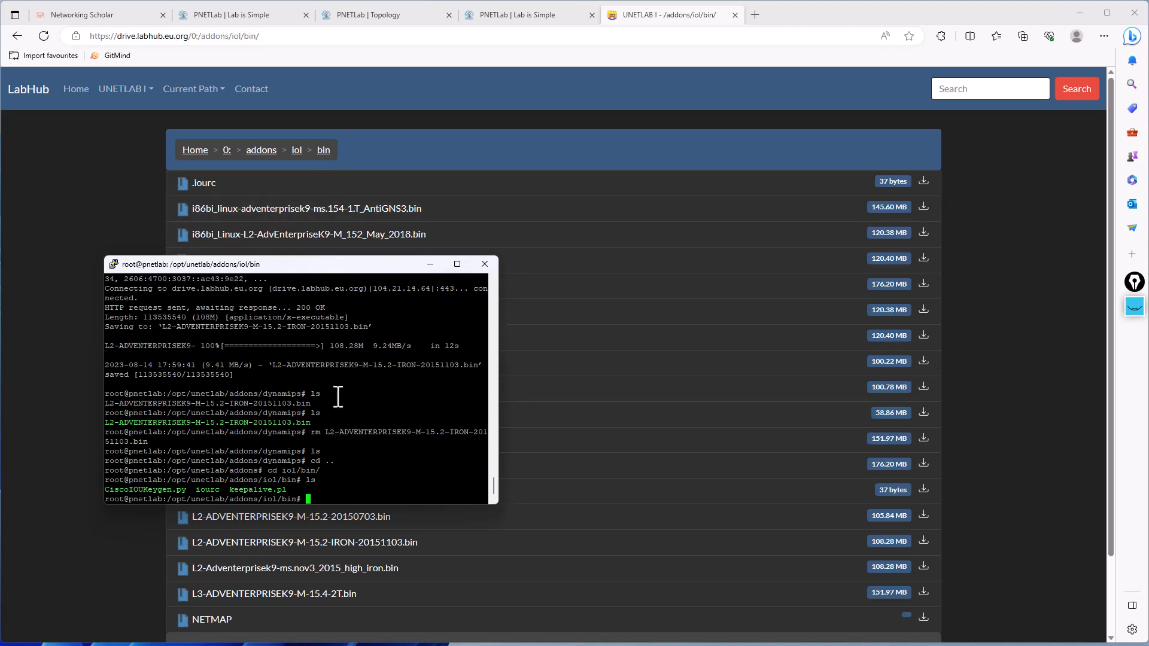
# - Rerun the earlier wget command to download L2-ADVENTERPRISEK9-M-15.2-IRON-20151103.bin from LabHub into iol/bin
pyautogui.scroll(4, 342, 395)
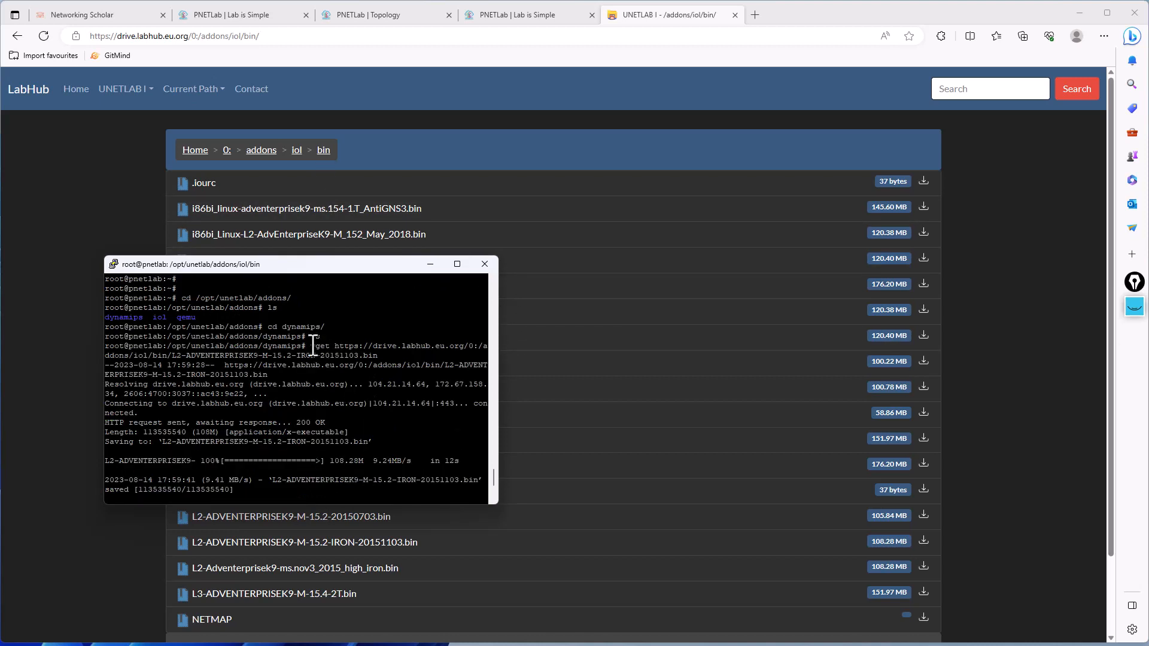
pyautogui.moveTo(312, 346); pyautogui.dragTo(382, 355)
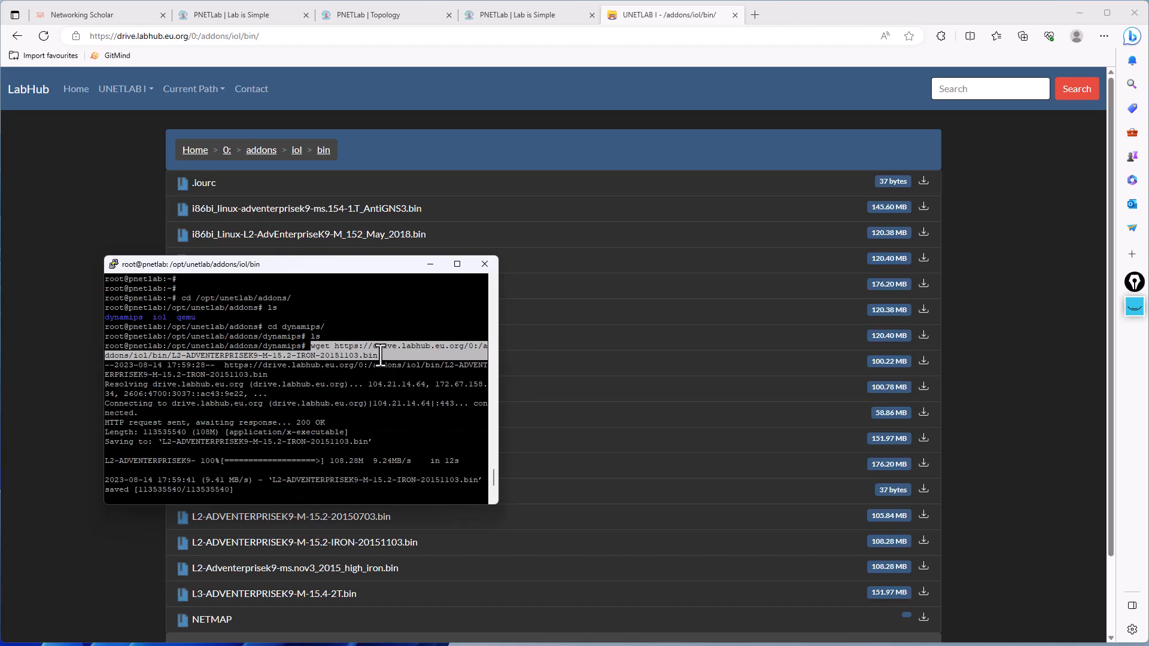
pyautogui.rightClick(380, 355)
pyautogui.press('Return')
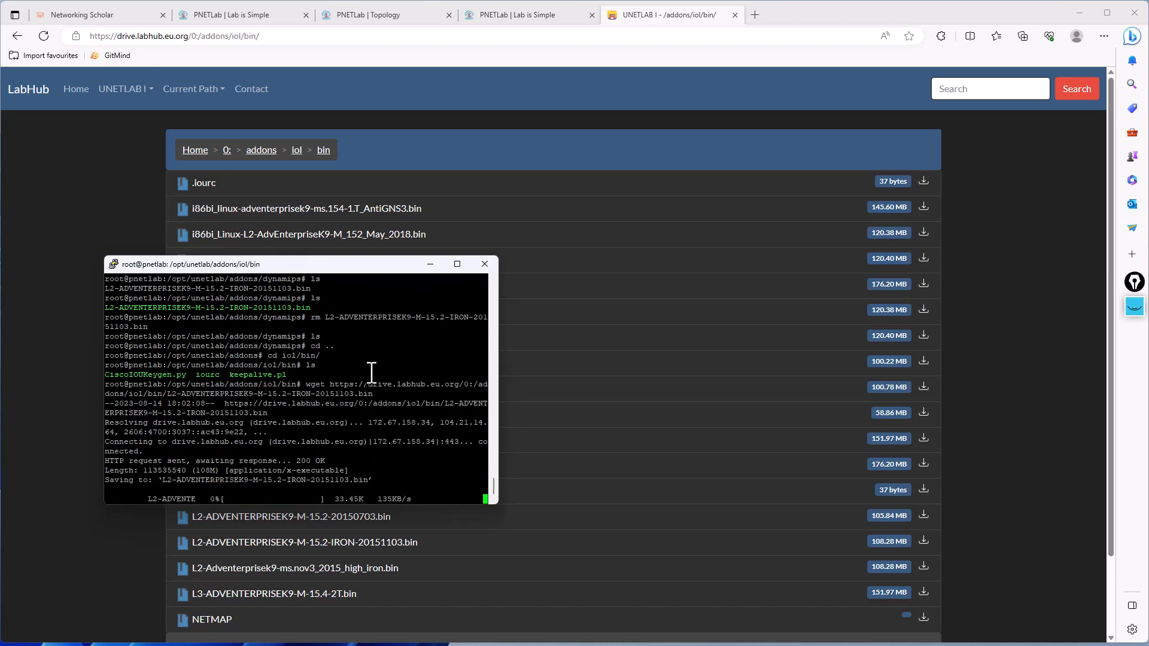
# - List the iol/bin folder once the download ends, and run Fix Permission from PNETLab's system page
pyautogui.click(377, 14)
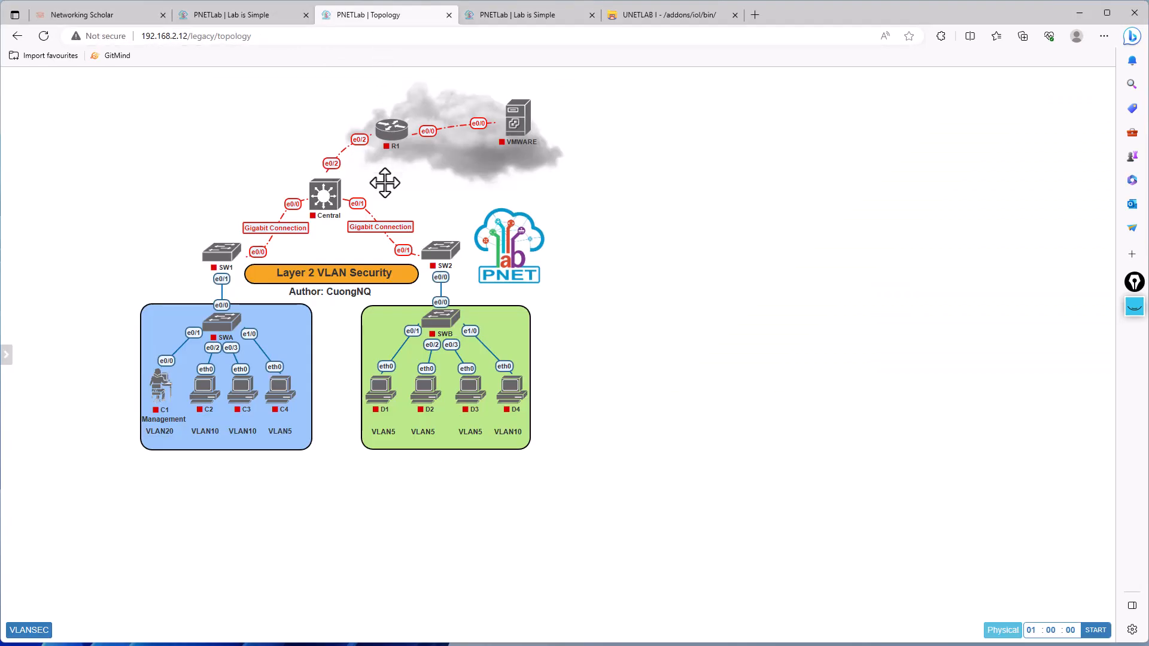
pyautogui.click(267, 15)
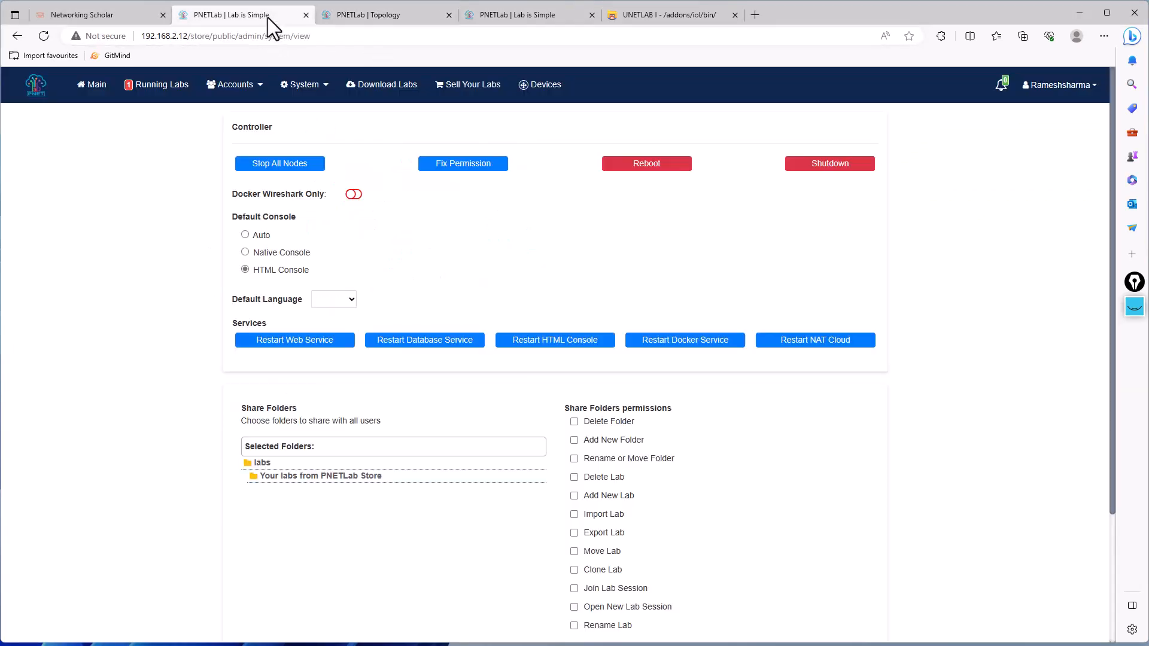
pyautogui.hotkey('alt', 'Tab')
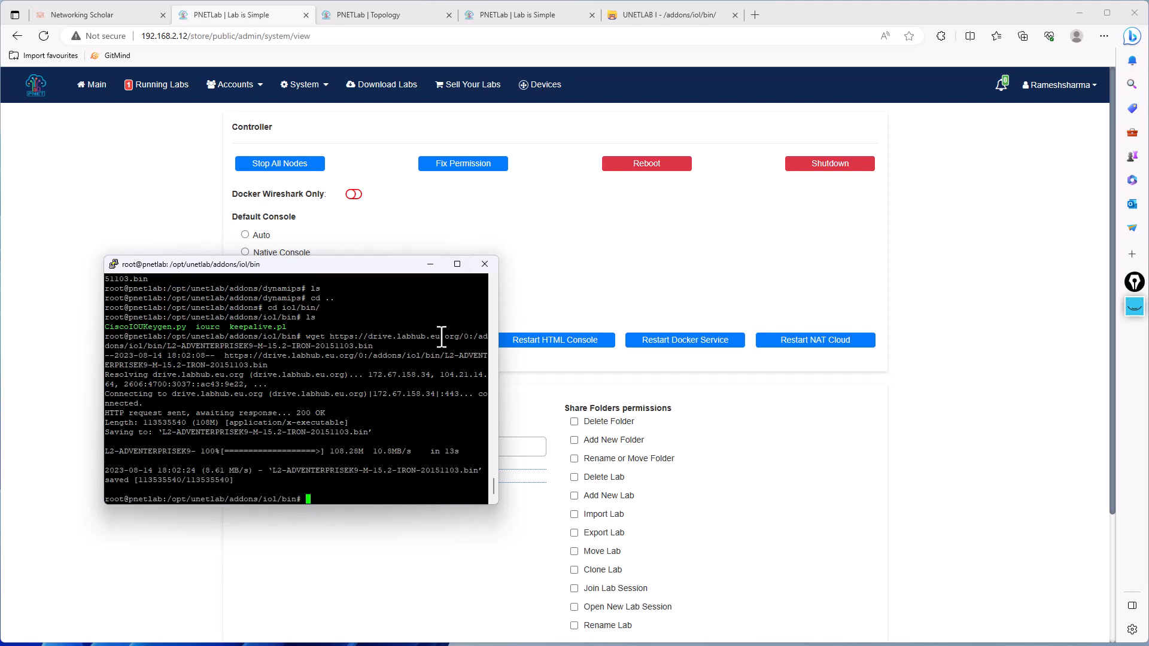
pyautogui.write('s')
pyautogui.press('Return')
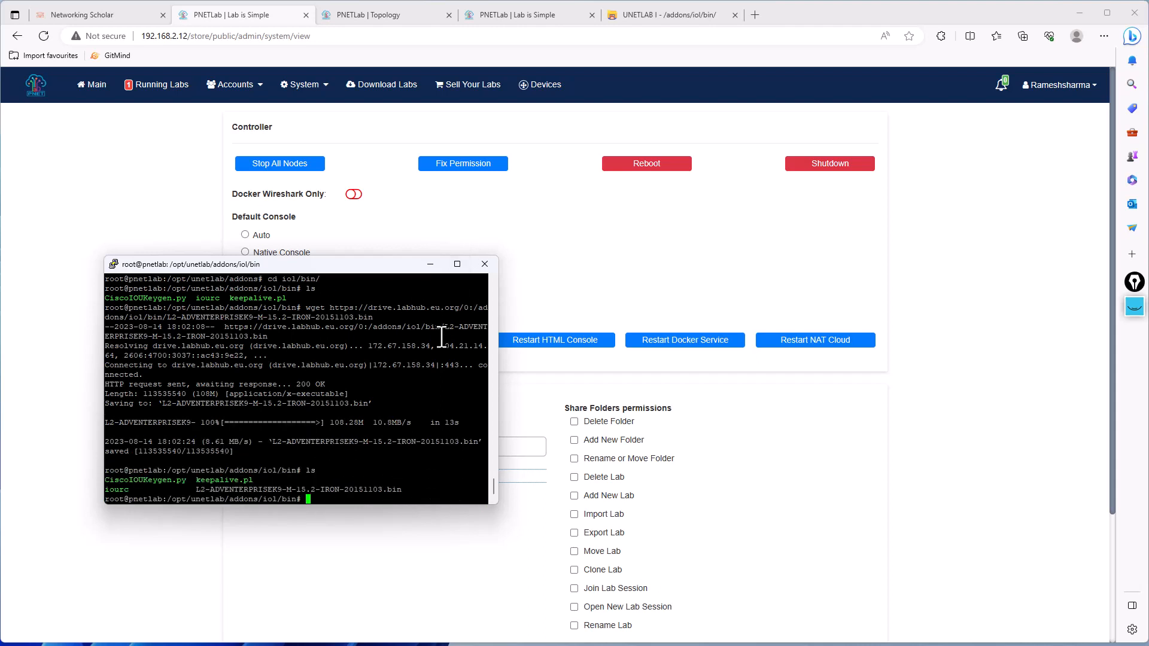
pyautogui.click(454, 171)
pyautogui.click(566, 417)
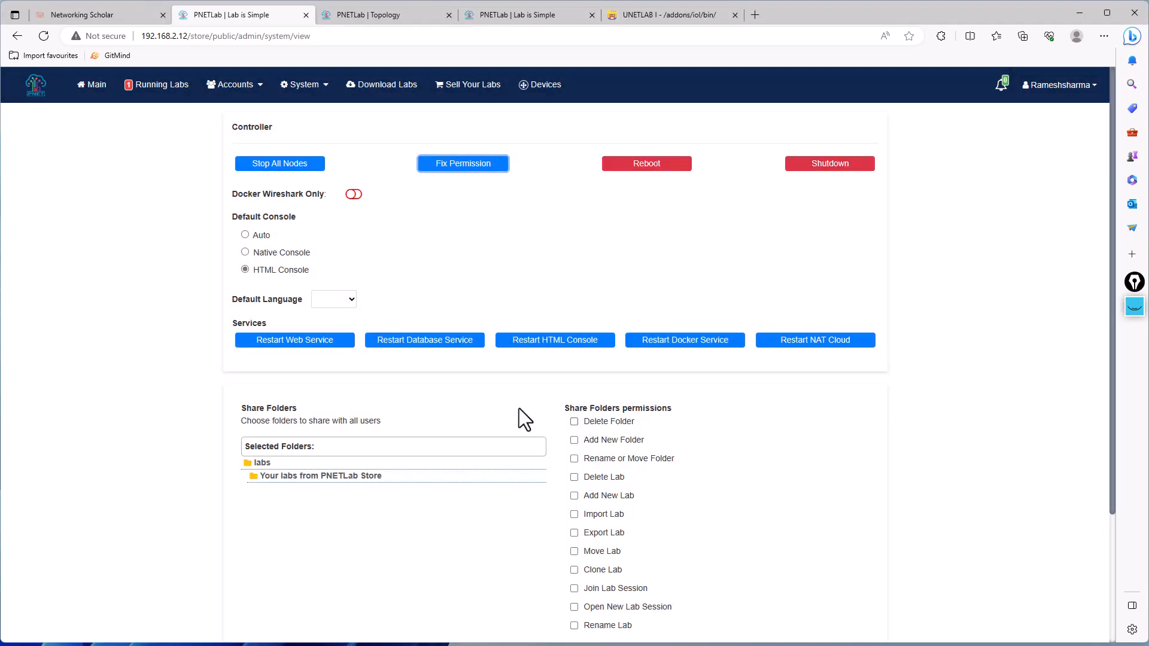
# - Check the image choices in SW2's node settings in the lab topology, and close the settings
pyautogui.click(407, 15)
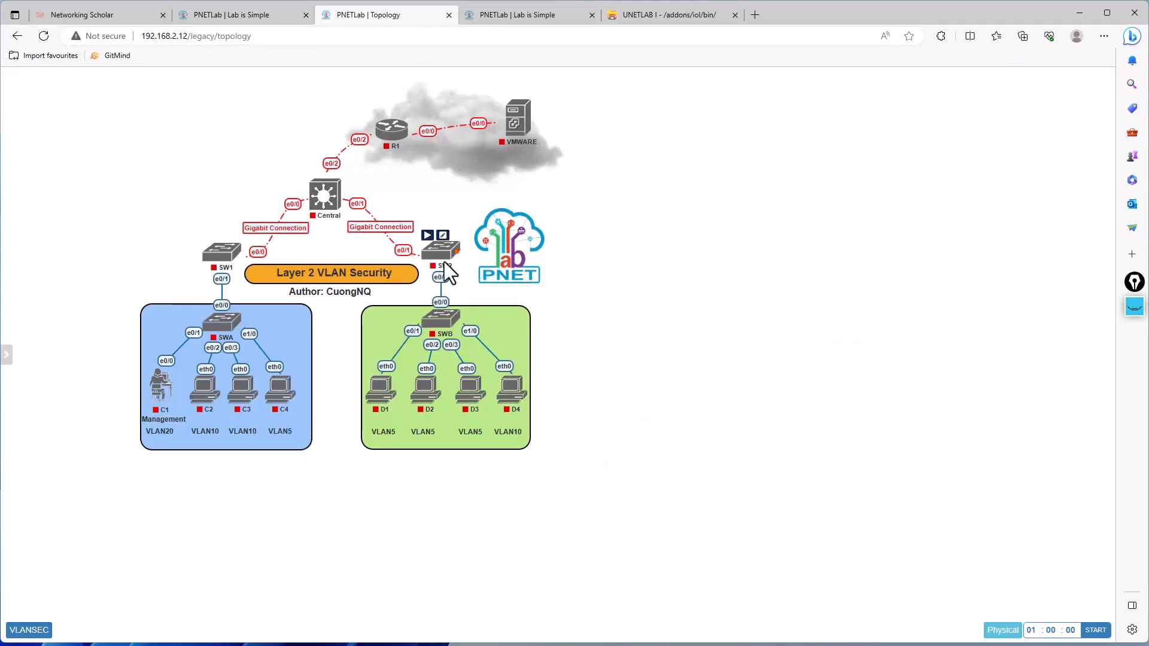
pyautogui.click(443, 236)
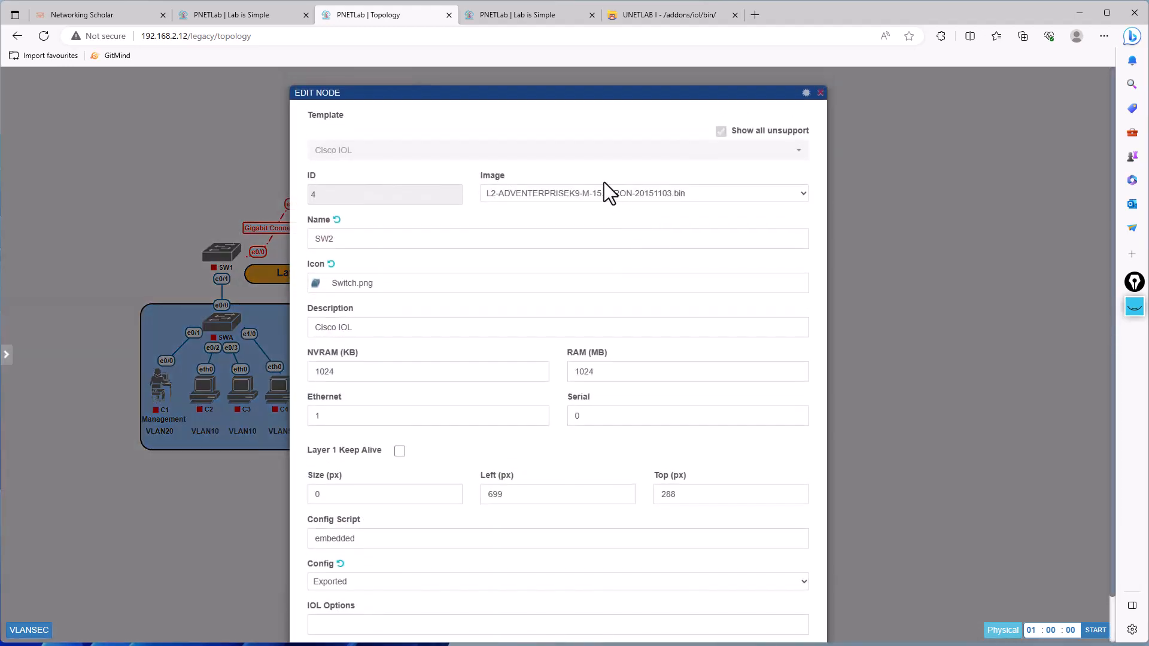
pyautogui.click(590, 191)
pyautogui.click(406, 227)
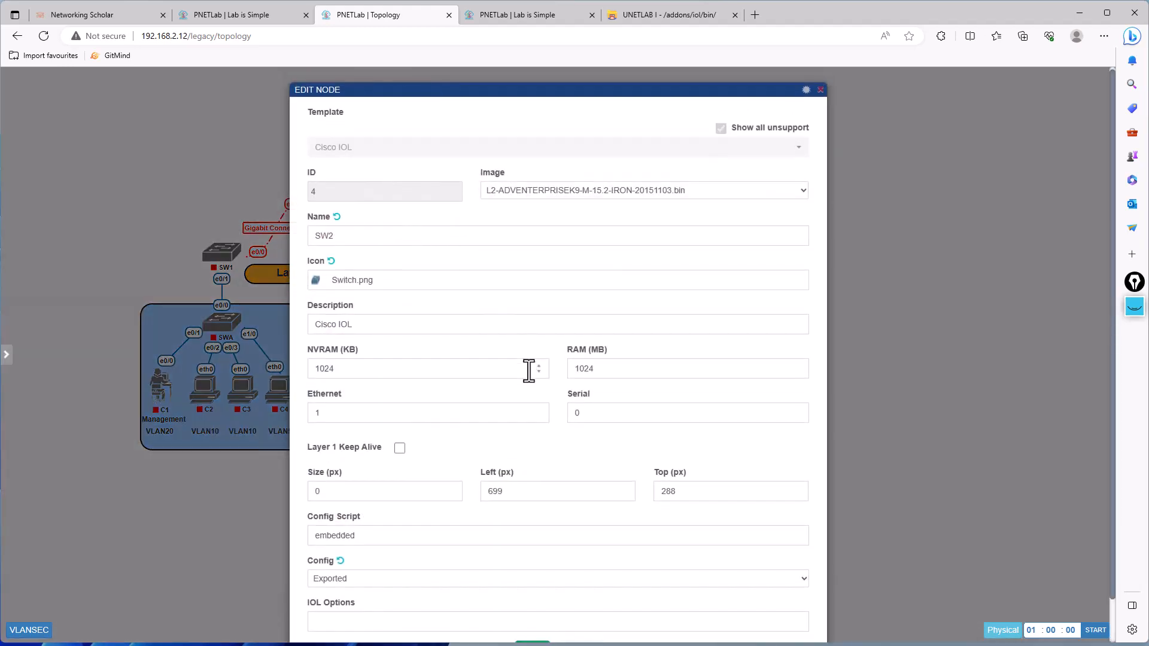
pyautogui.scroll(-1, 529, 369)
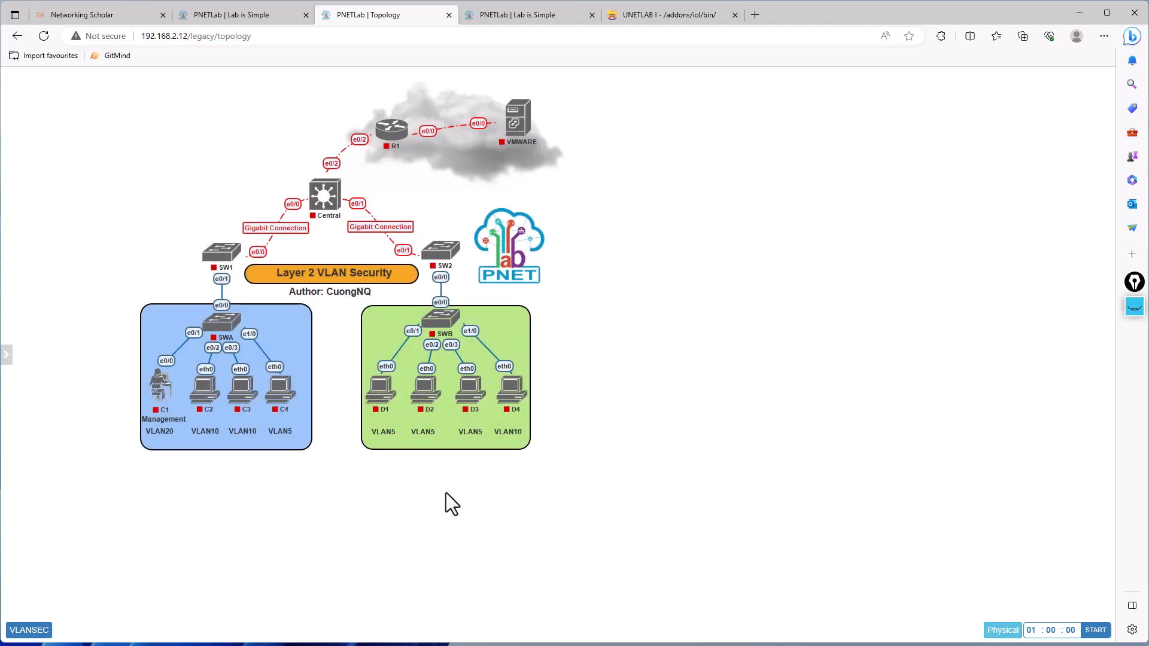
# - Look at the D3 virtual PC's node settings and close them before checking the VMWARE node
pyautogui.moveTo(469, 392)
pyautogui.click(477, 370)
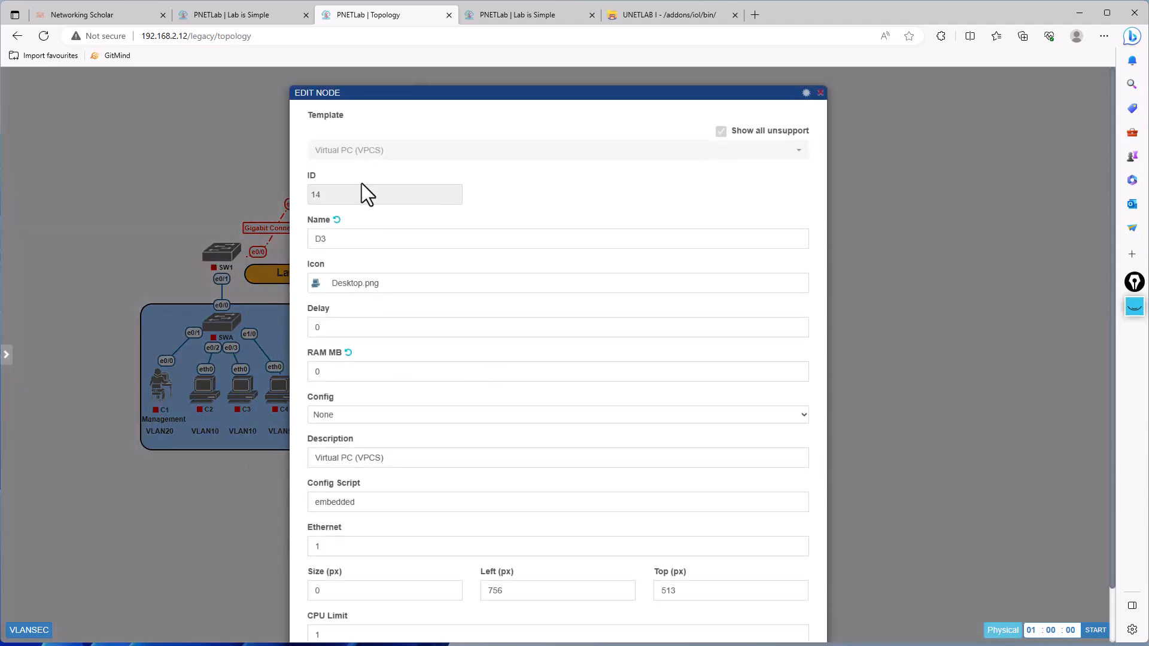
pyautogui.click(132, 210)
pyautogui.moveTo(535, 113)
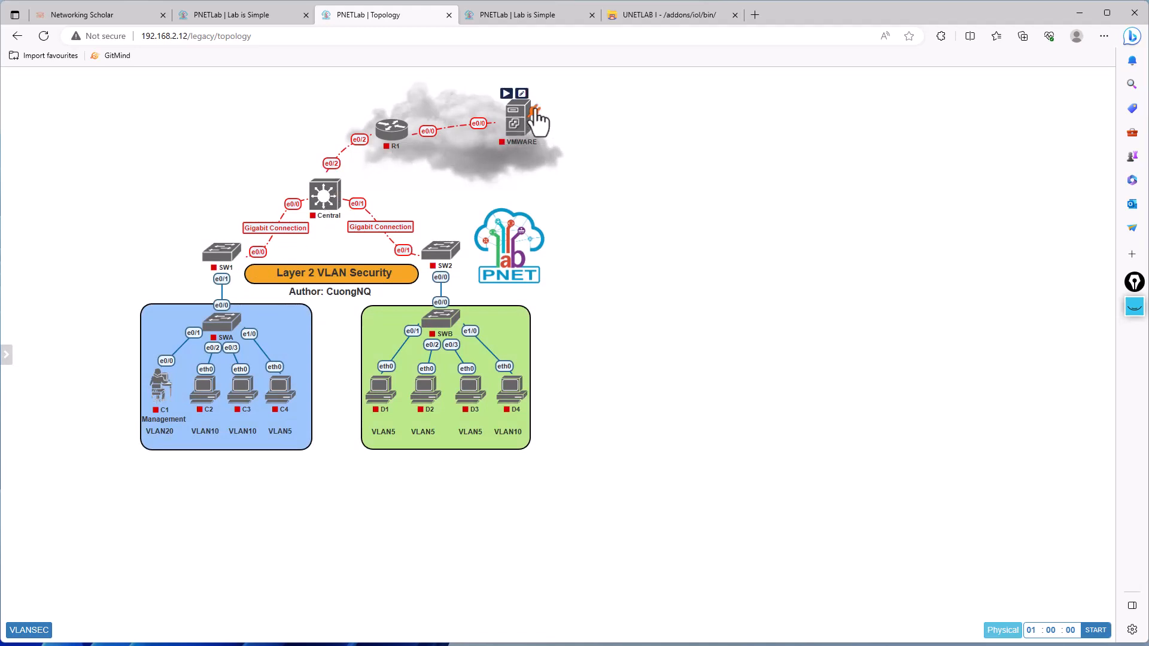
# - Check which image the VMWARE node requires and compare it with the files in LabHub's iol/bin folder
pyautogui.click(522, 93)
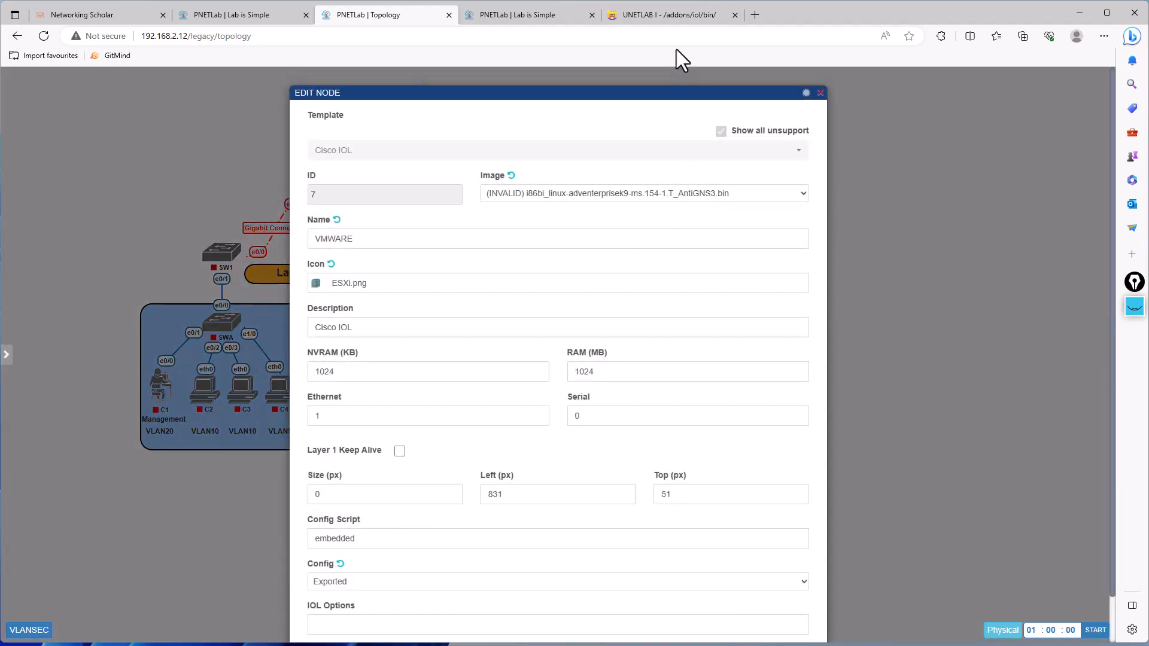
pyautogui.click(677, 15)
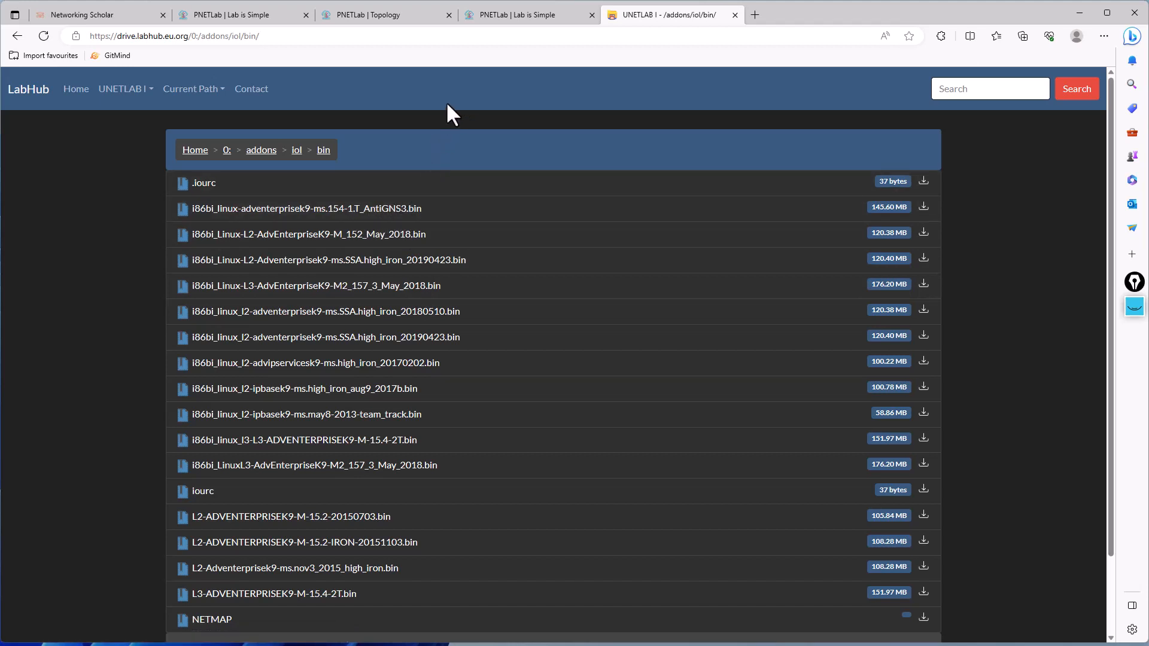
pyautogui.click(494, 14)
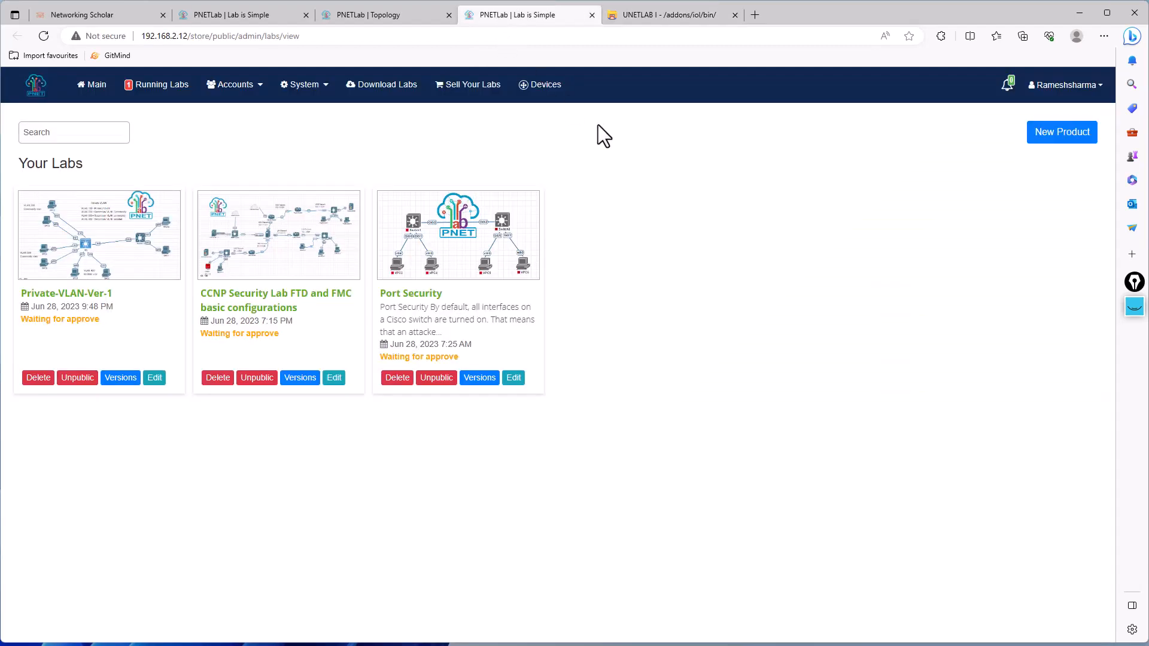
pyautogui.click(360, 14)
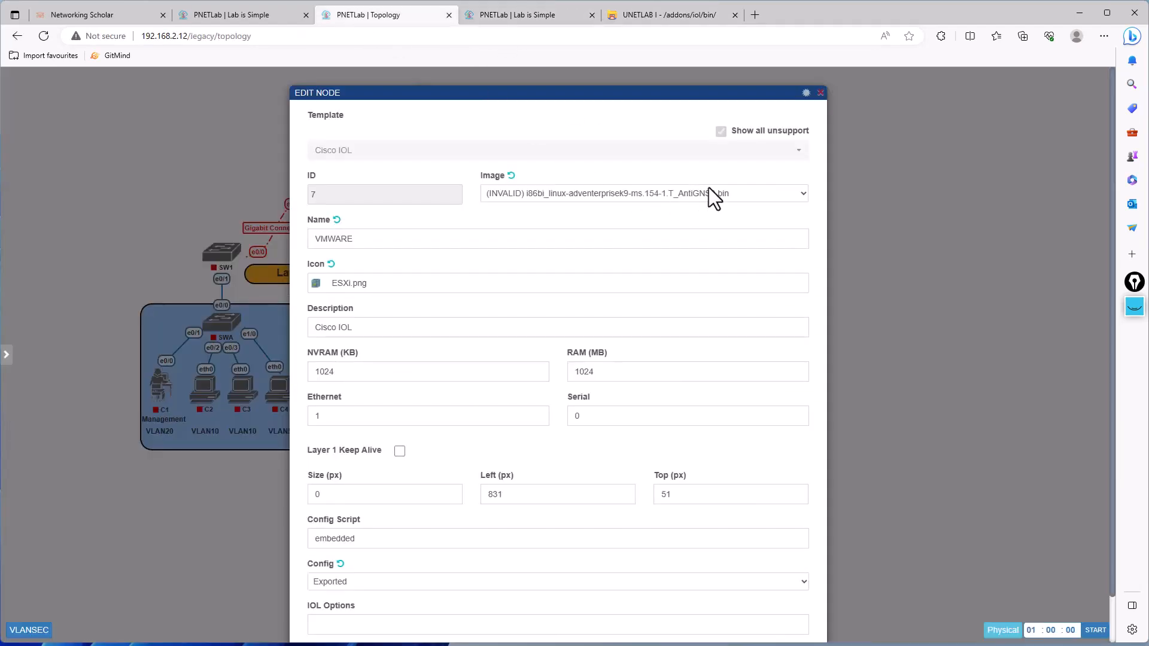
# - Copy the download link of i86bi_linux-adventerprisek9-ms.154-1.T_AntiGNS3.bin from LabHub's iol/bin listing
pyautogui.click(648, 16)
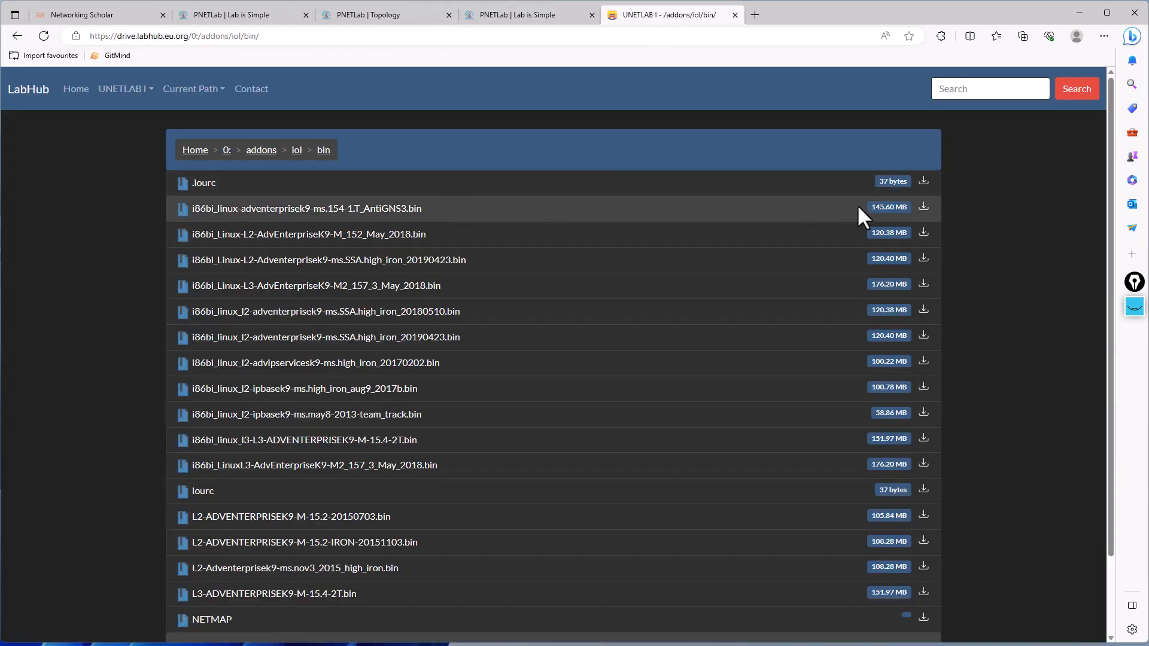
pyautogui.click(925, 209)
pyautogui.rightClick(926, 218)
pyautogui.click(964, 319)
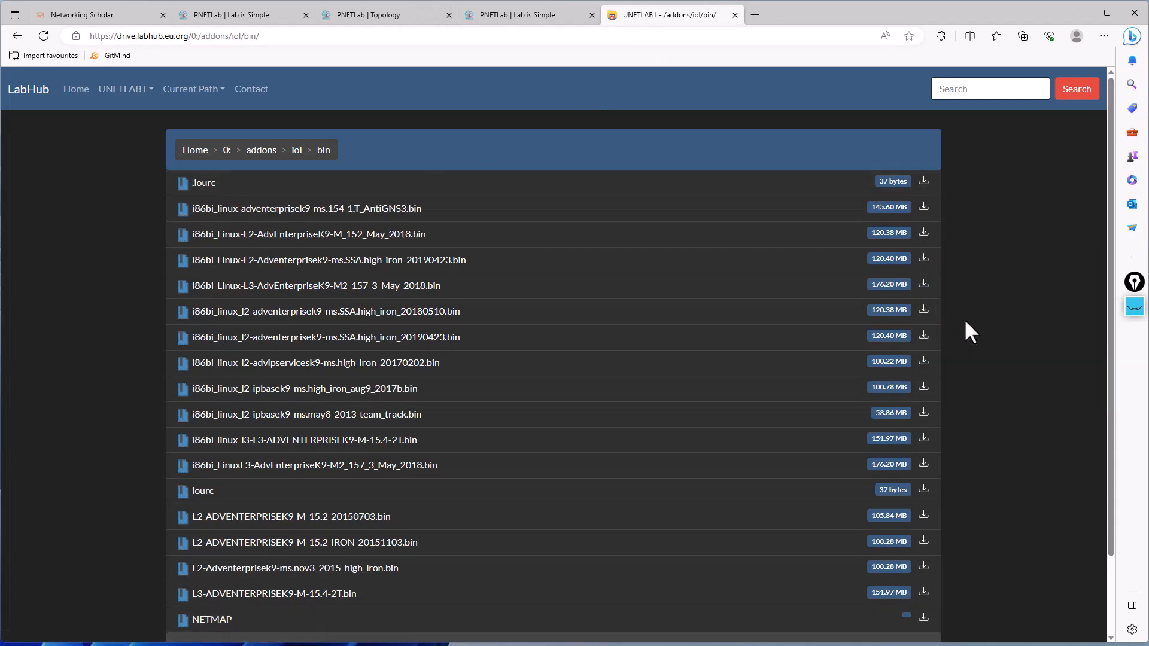
# - In the PNETLab SSH terminal, download i86bi_linux-adventerprisek9-ms.154-1.T_AntiGNS3.bin into iol/bin using wget and the copied link
pyautogui.hotkey('alt', 'Tab')
pyautogui.click(1, 531)
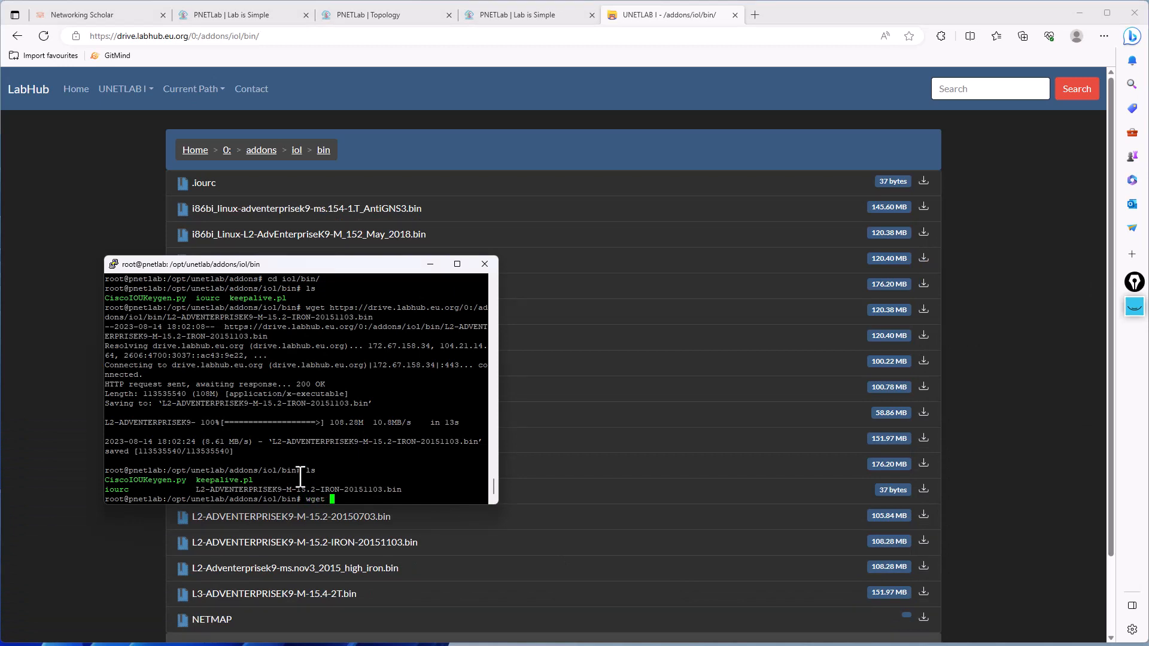
pyautogui.write('wget')
pyautogui.rightClick(300, 477)
pyautogui.press('Return')
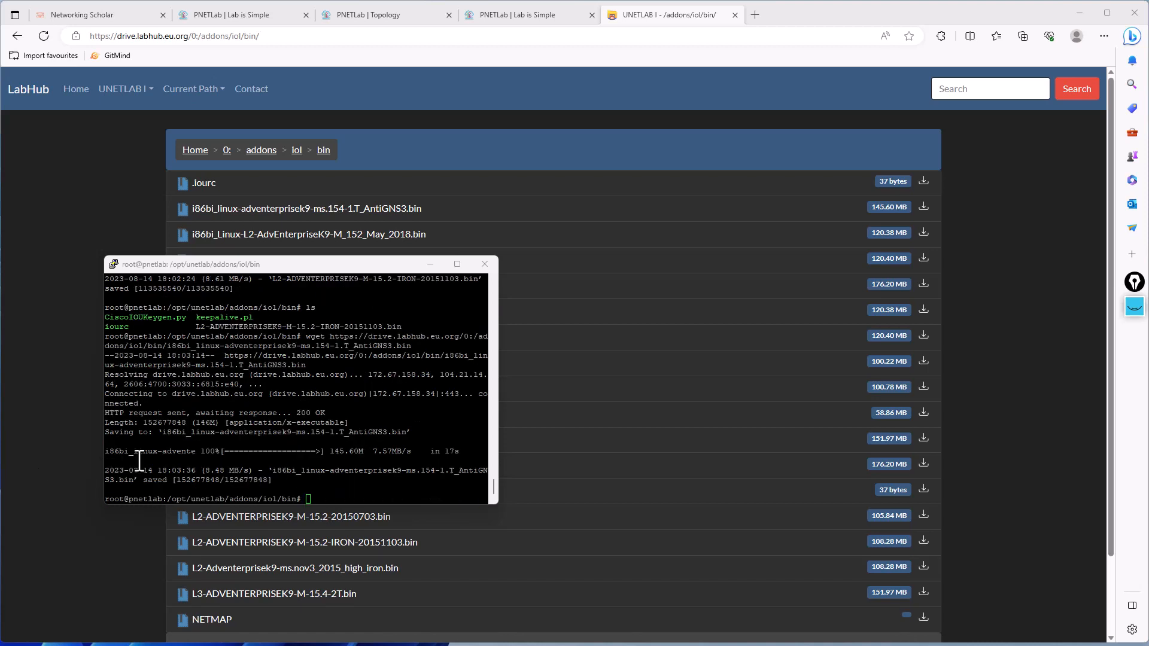
# - List the iol/bin folder once the wget download ends
pyautogui.click(283, 458)
pyautogui.write('ls')
pyautogui.press('Return')
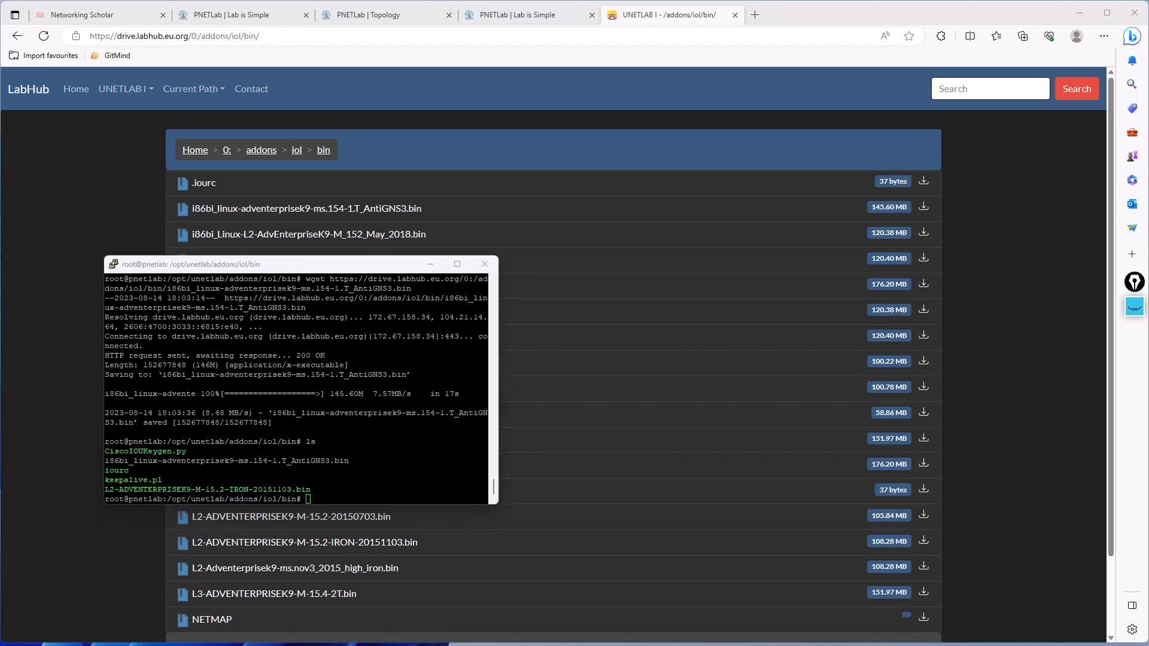
# - Run /opt/unetlab/wrappers/unl_wrapper -a fixpermissions in the terminal and list the iol/bin folder again
pyautogui.click(347, 488)
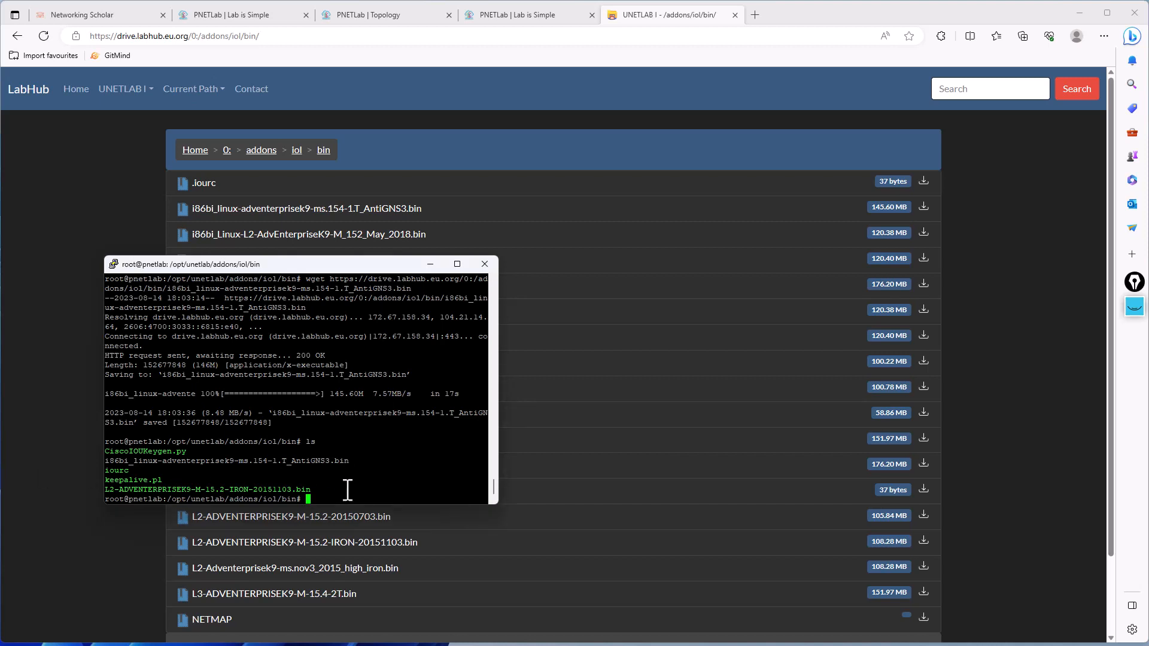
pyautogui.rightClick(350, 491)
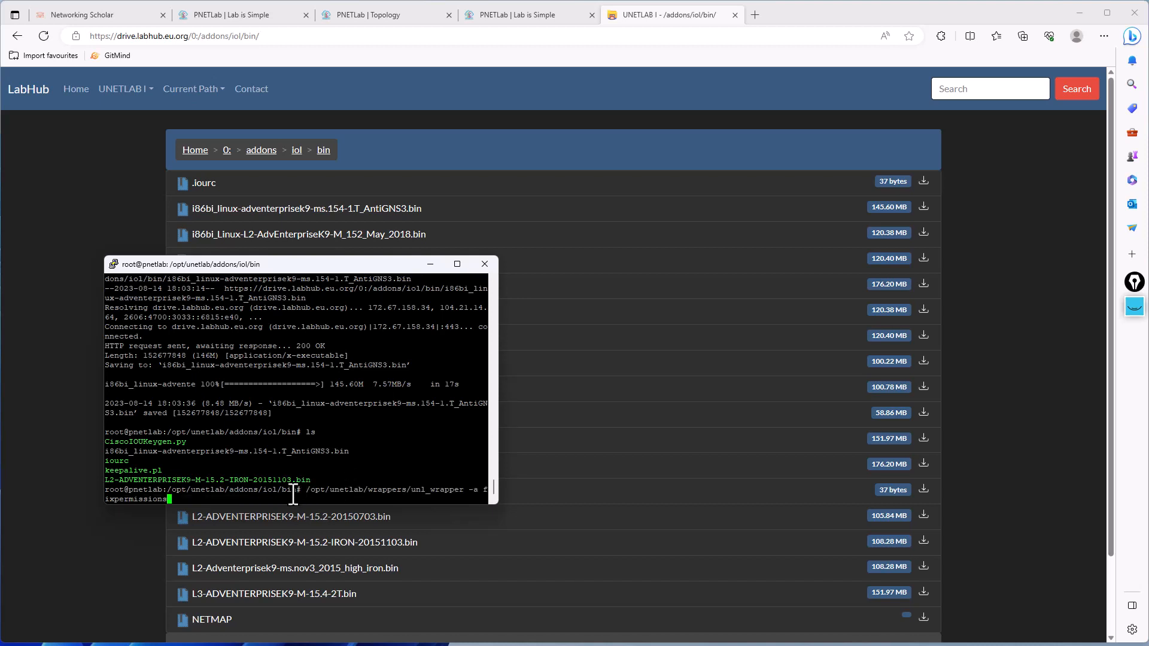
pyautogui.press('Return')
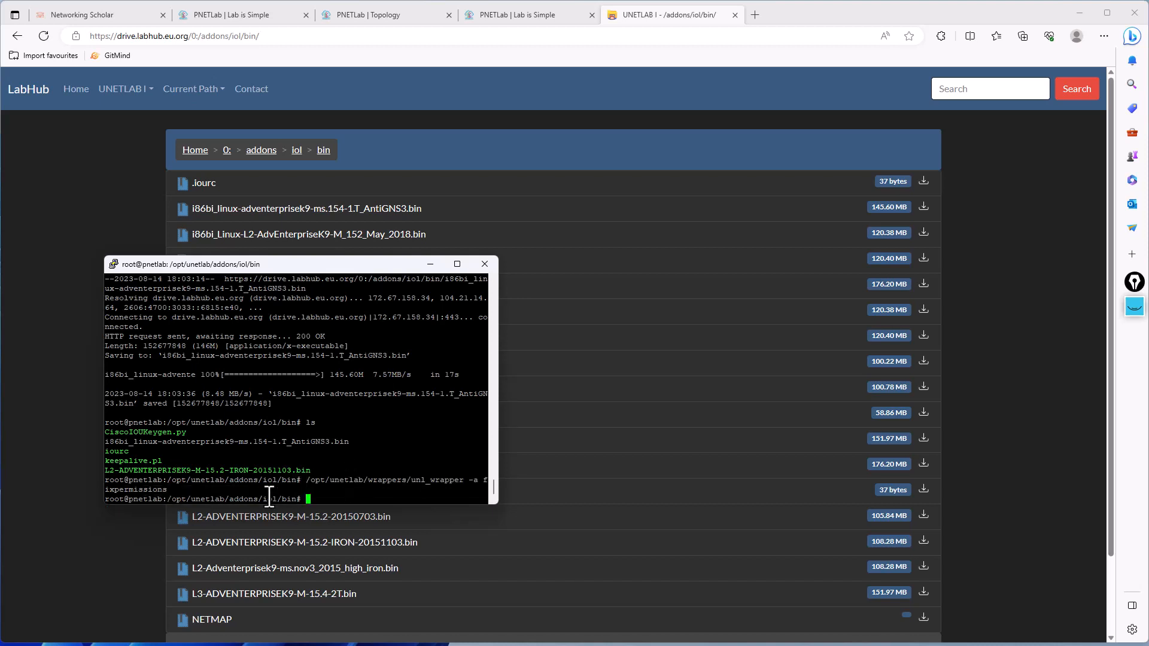
pyautogui.write('ls')
pyautogui.press('Return')
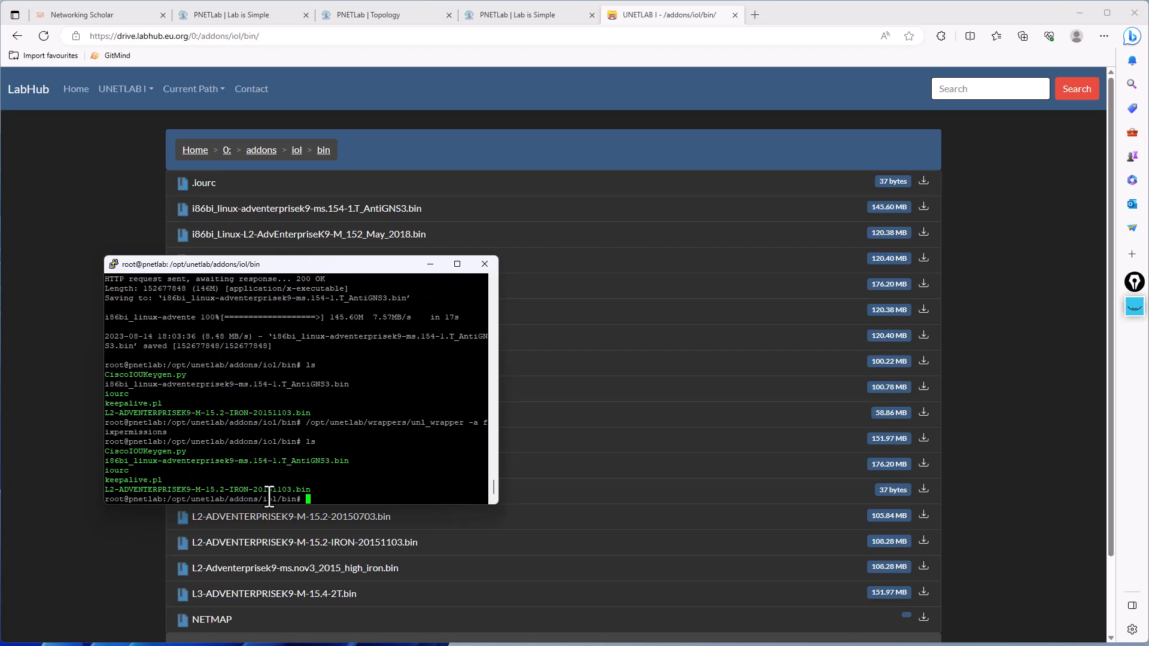
# - Reopen the VMWARE node's settings in the lab topology to check its image, and close them
pyautogui.click(368, 13)
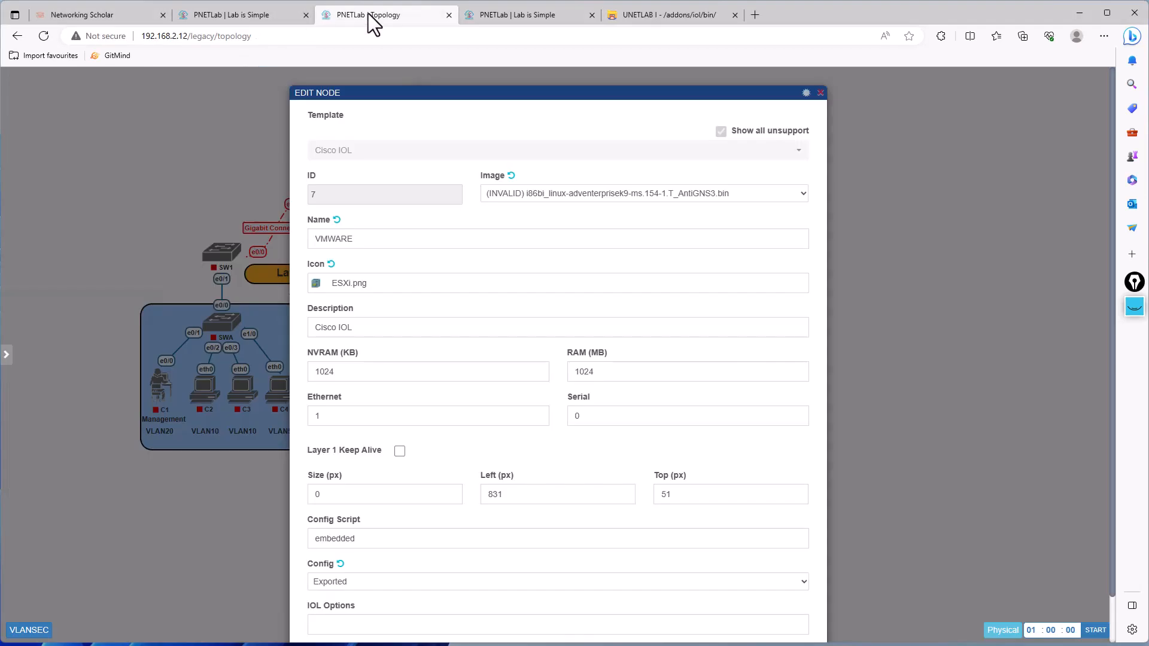
pyautogui.click(861, 250)
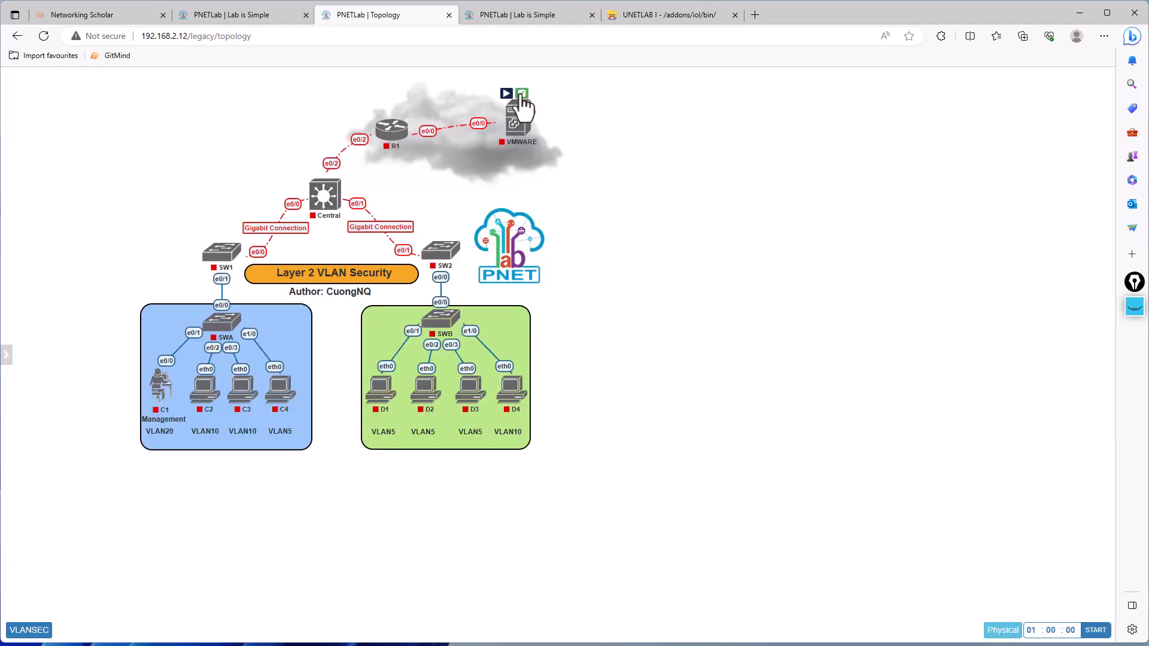
pyautogui.click(521, 94)
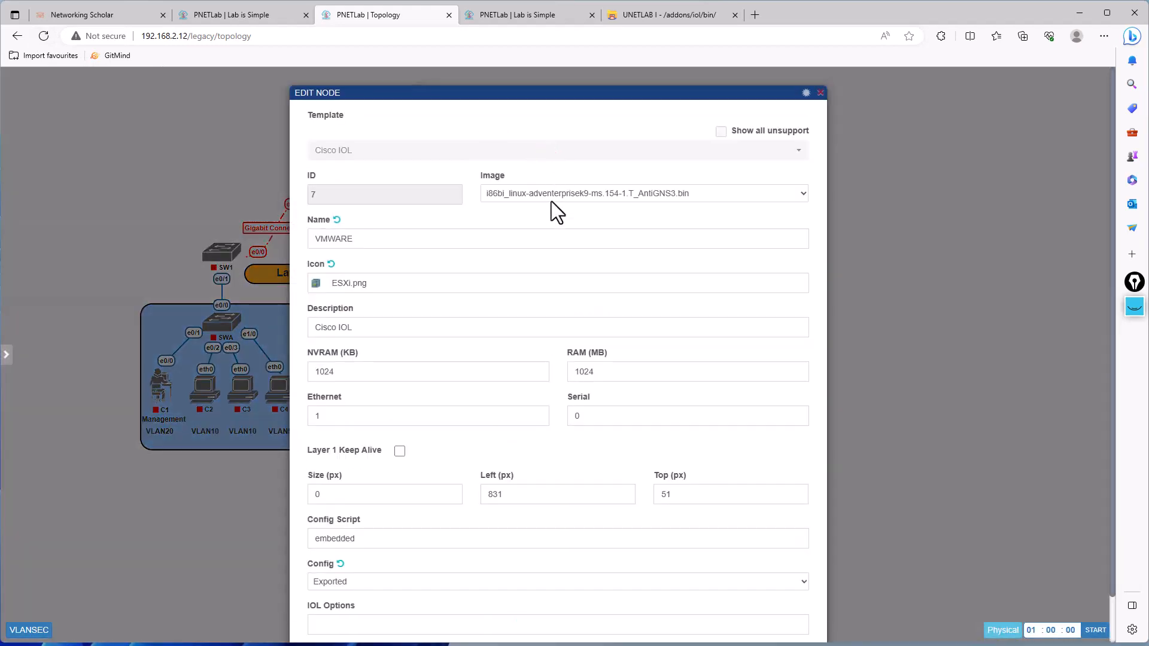
pyautogui.click(182, 170)
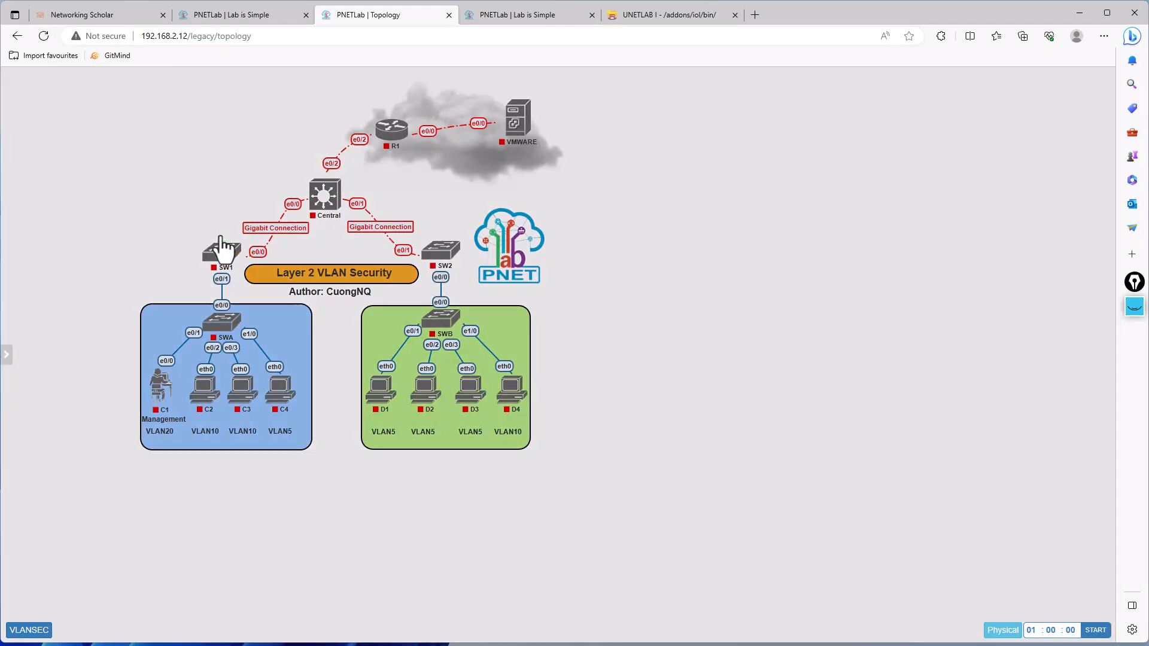
# - Check the assigned images in the settings of the SW1, SWA and Central switches, closing each without changes
pyautogui.click(222, 245)
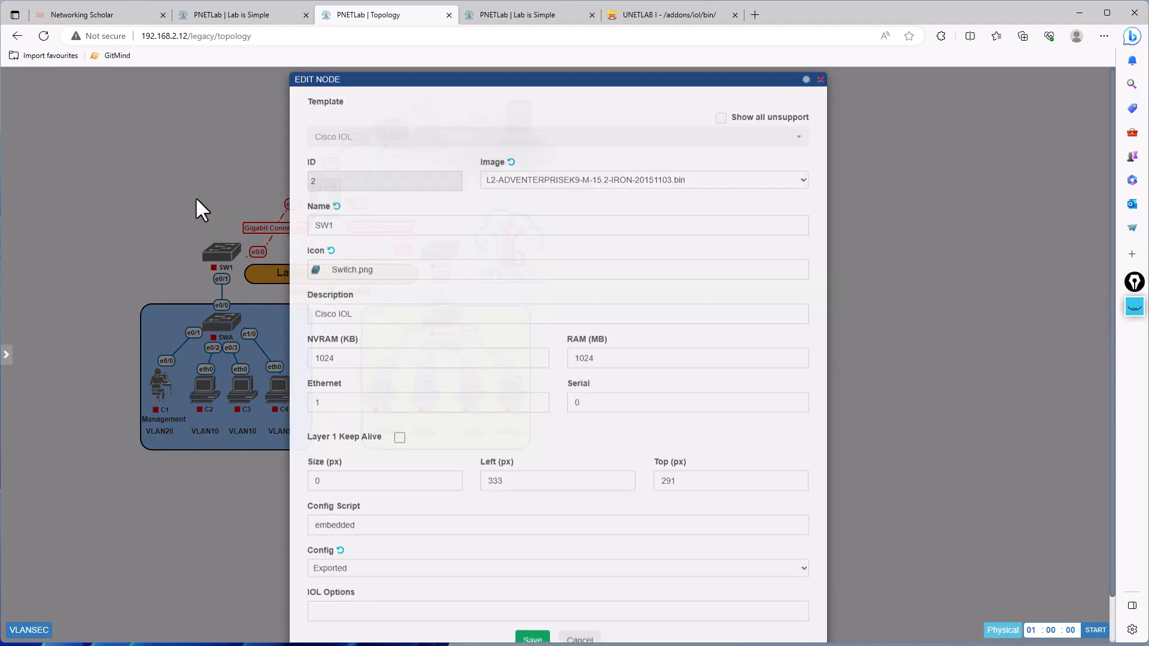
pyautogui.click(195, 196)
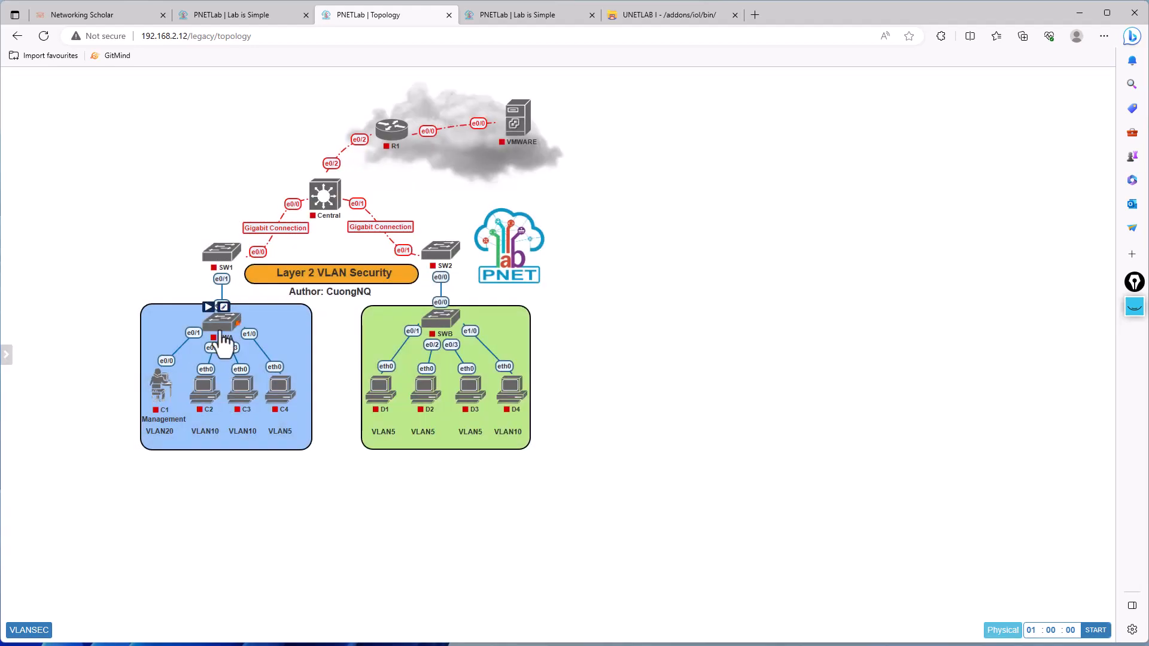
pyautogui.click(223, 307)
pyautogui.click(210, 241)
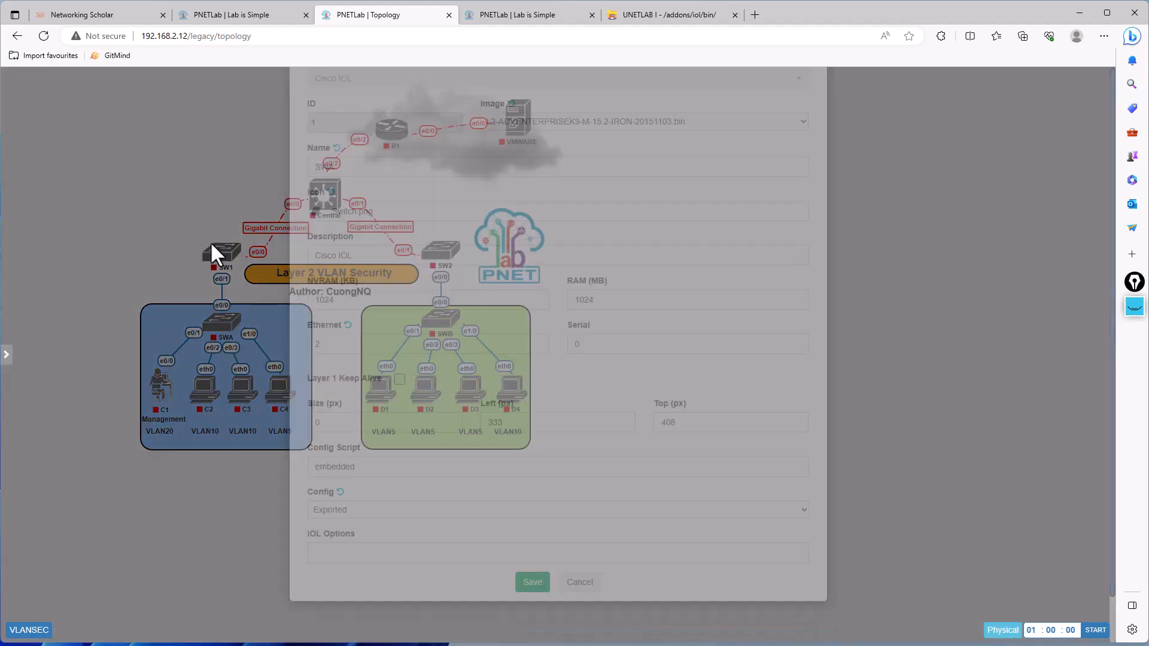
pyautogui.click(316, 179)
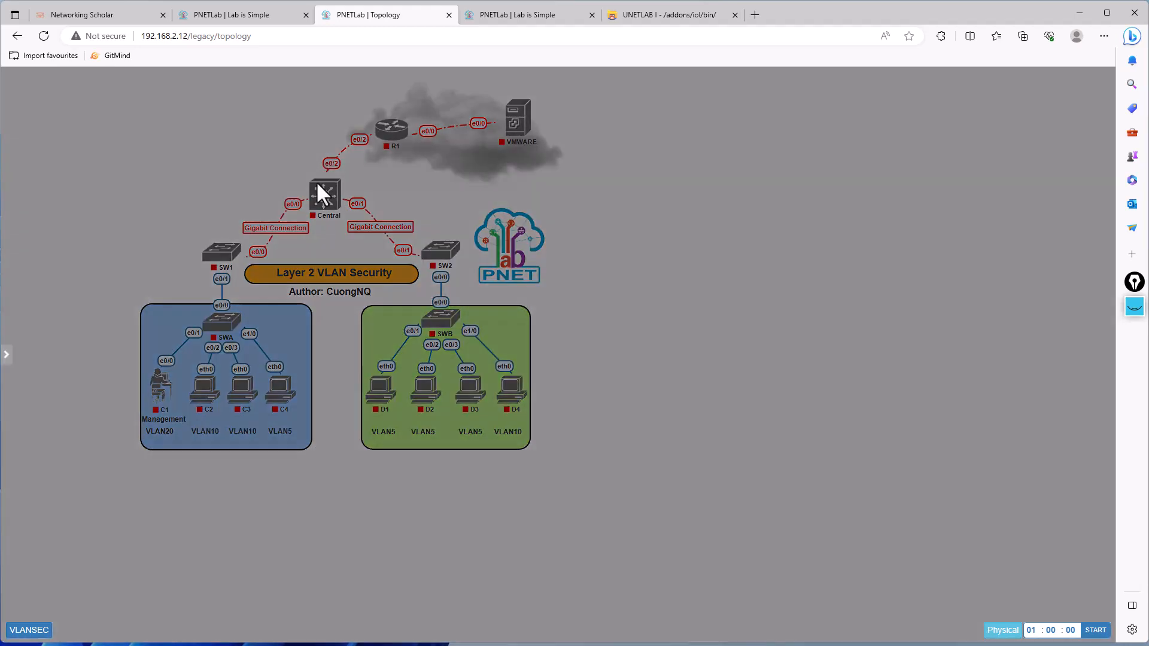
pyautogui.click(272, 184)
# - Check the assigned images in the settings of router R1 and switch SWB, closing both without changes
pyautogui.moveTo(391, 141)
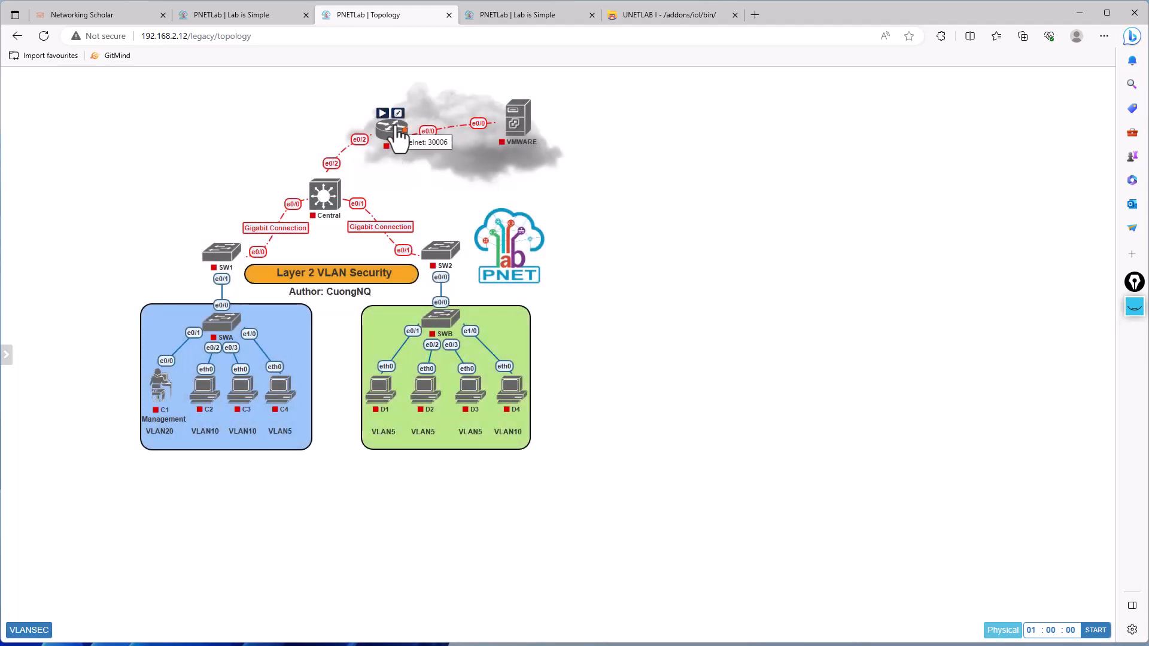
pyautogui.click(397, 114)
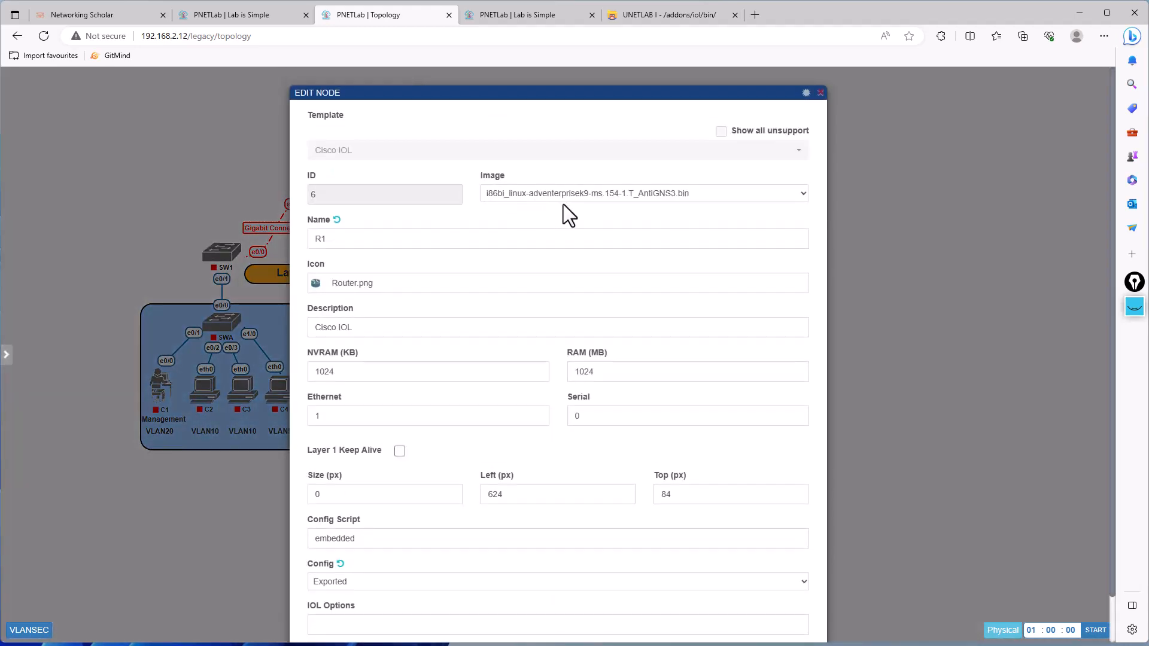
pyautogui.click(199, 187)
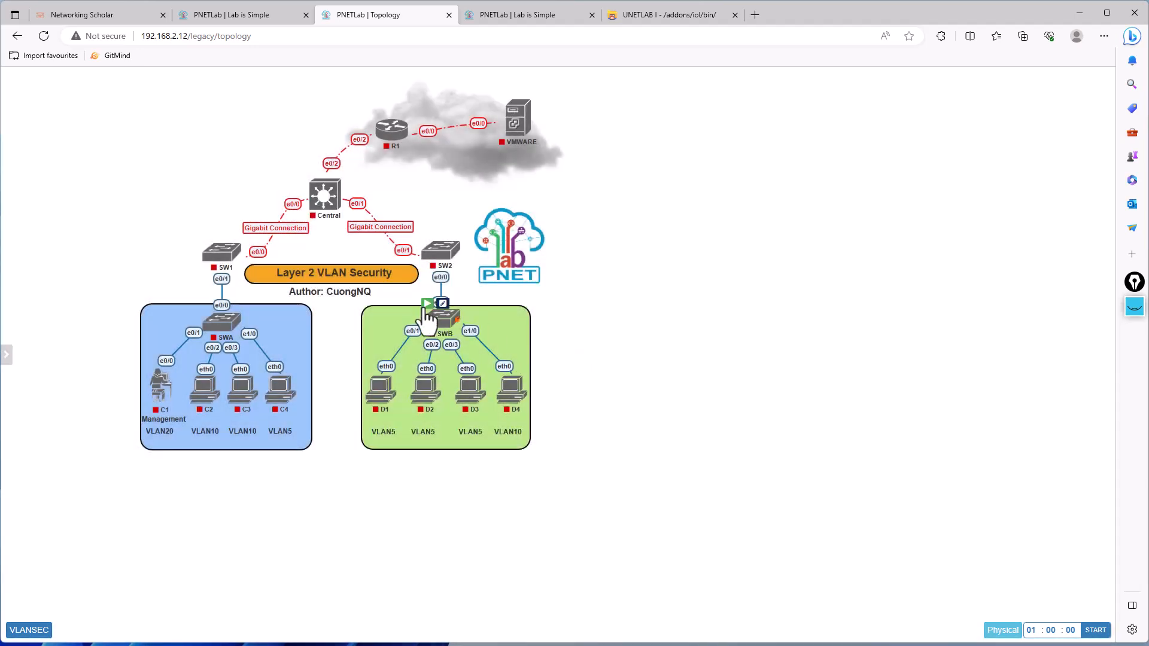
pyautogui.click(442, 303)
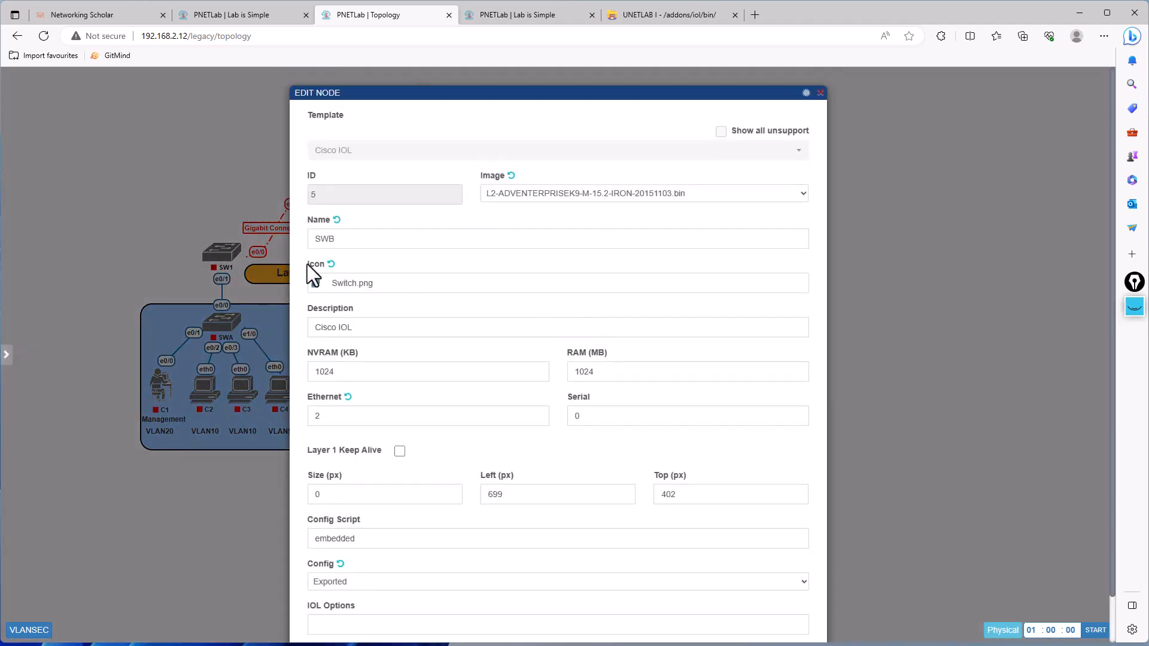
pyautogui.scroll(-1, 158, 213)
pyautogui.click(159, 217)
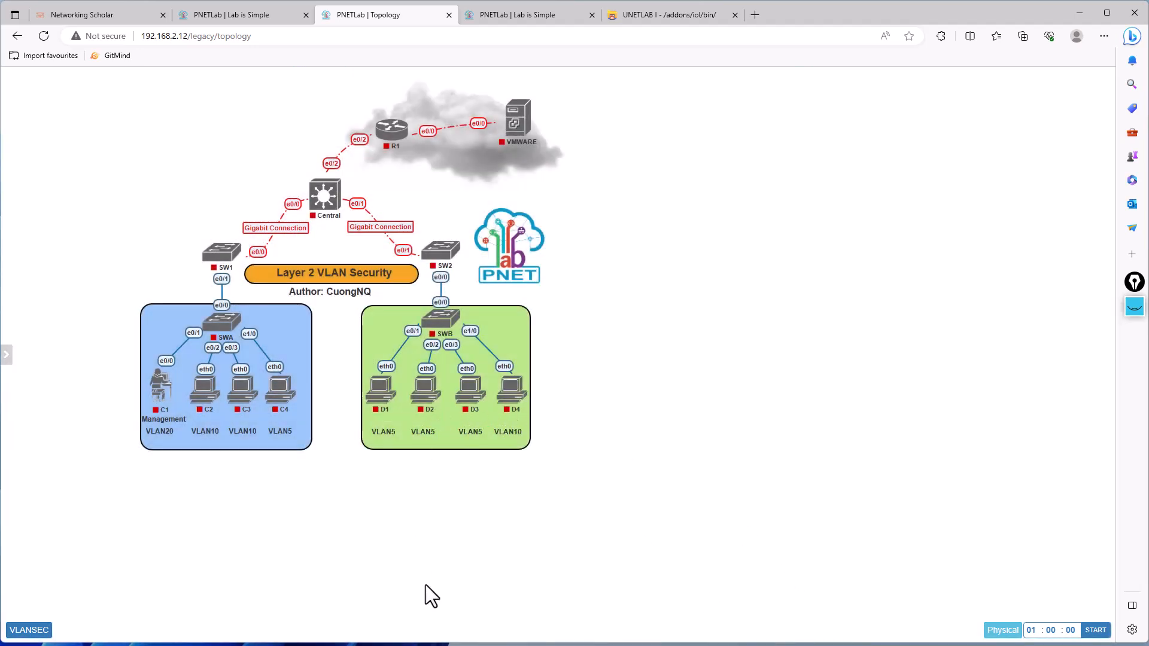
# - Open the VLANSEC workbook, read through its lab instructions to the last page, and close it
pyautogui.click(35, 631)
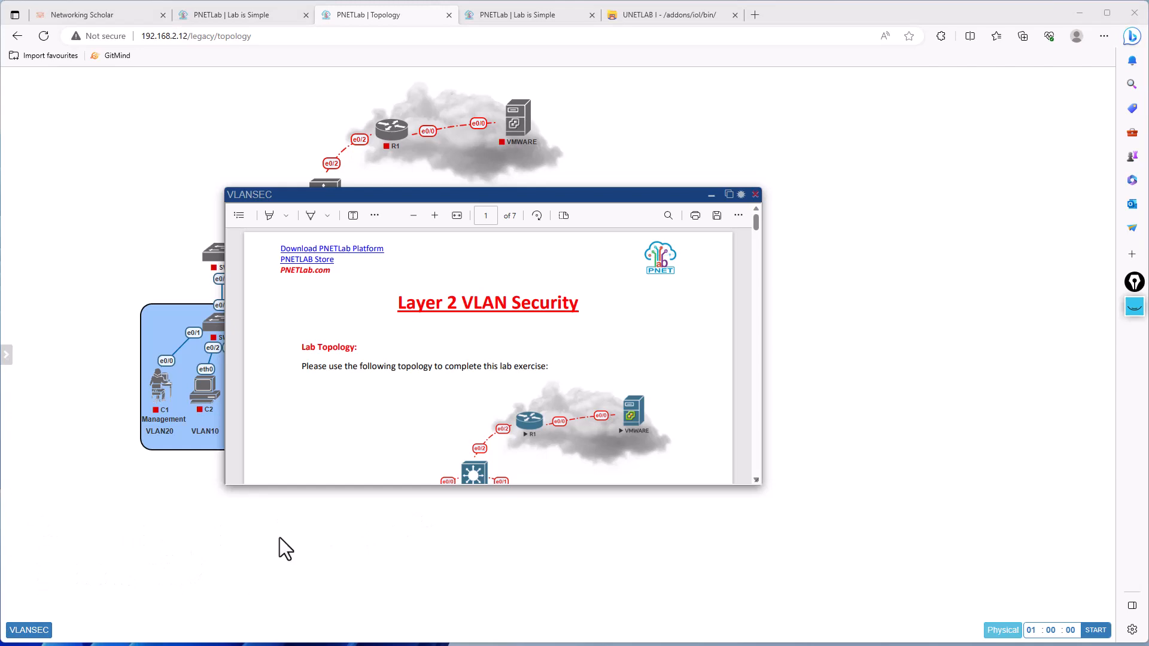
pyautogui.click(620, 304)
pyautogui.scroll(-10, 620, 304)
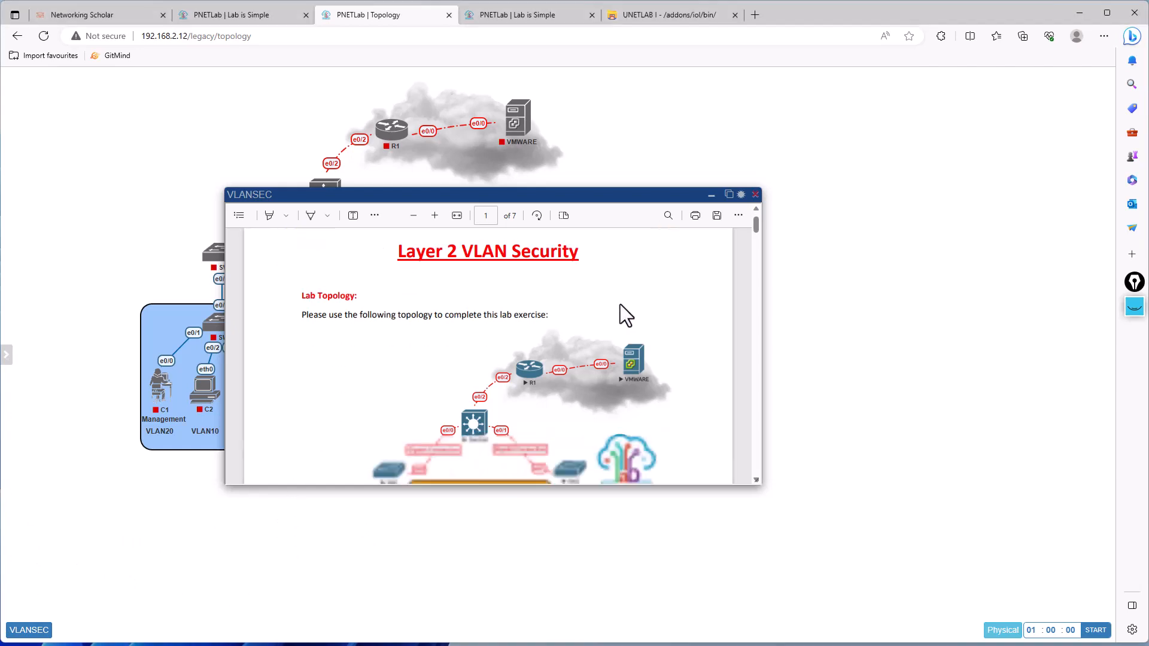
pyautogui.scroll(-15, 618, 310)
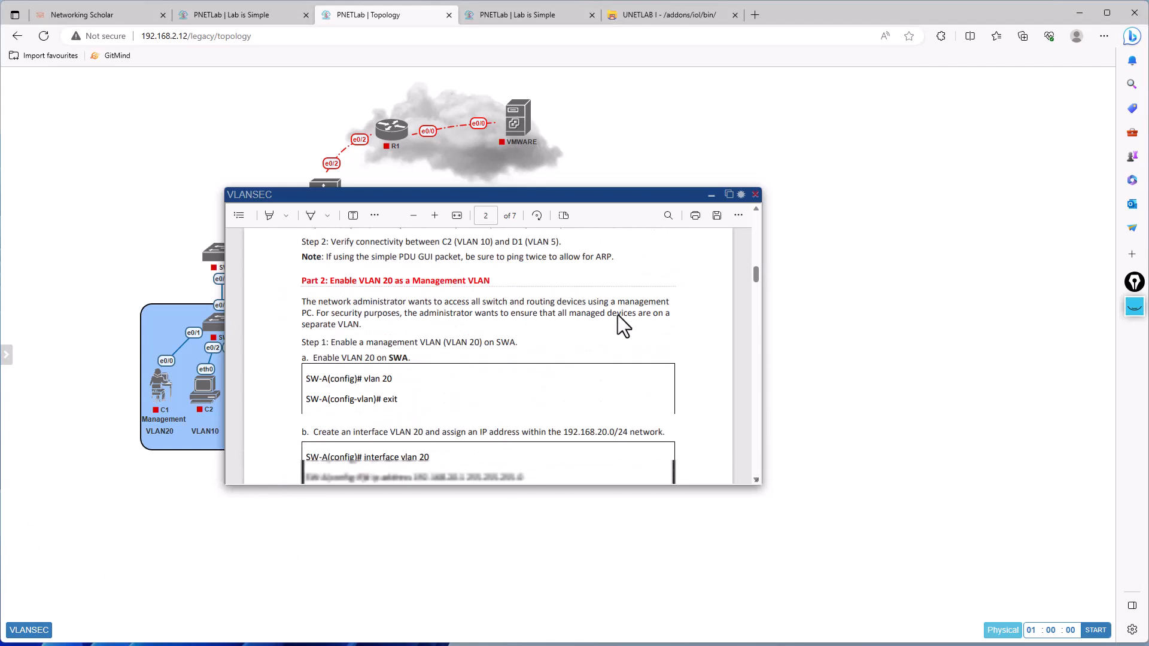
pyautogui.scroll(-15, 622, 365)
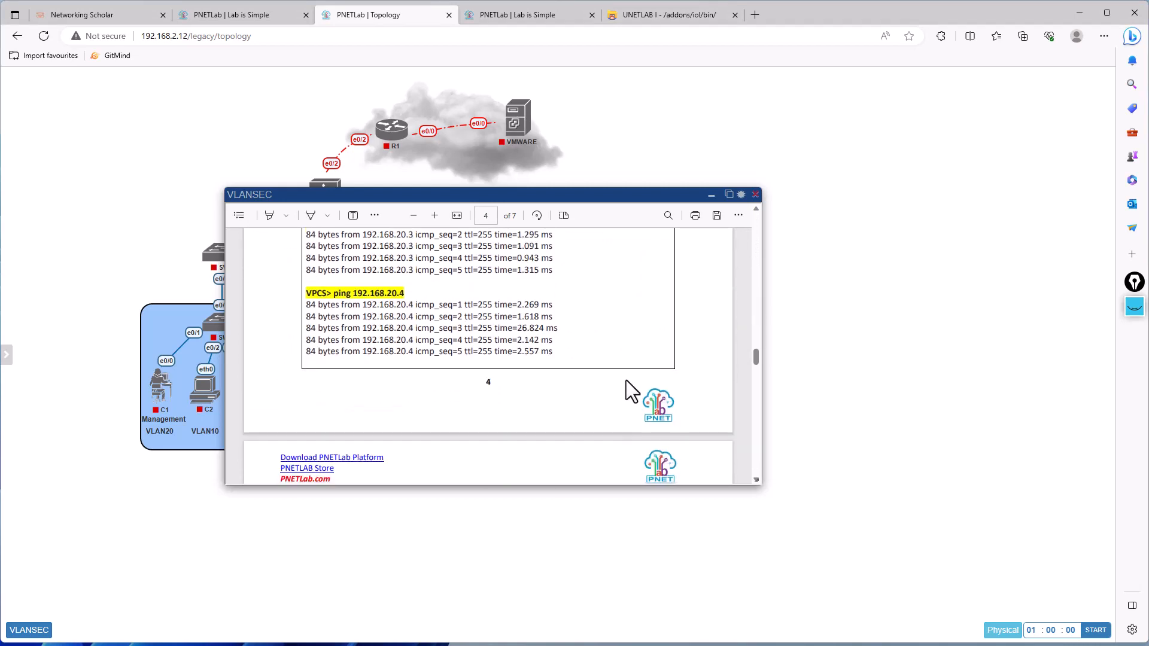
pyautogui.scroll(-10, 637, 422)
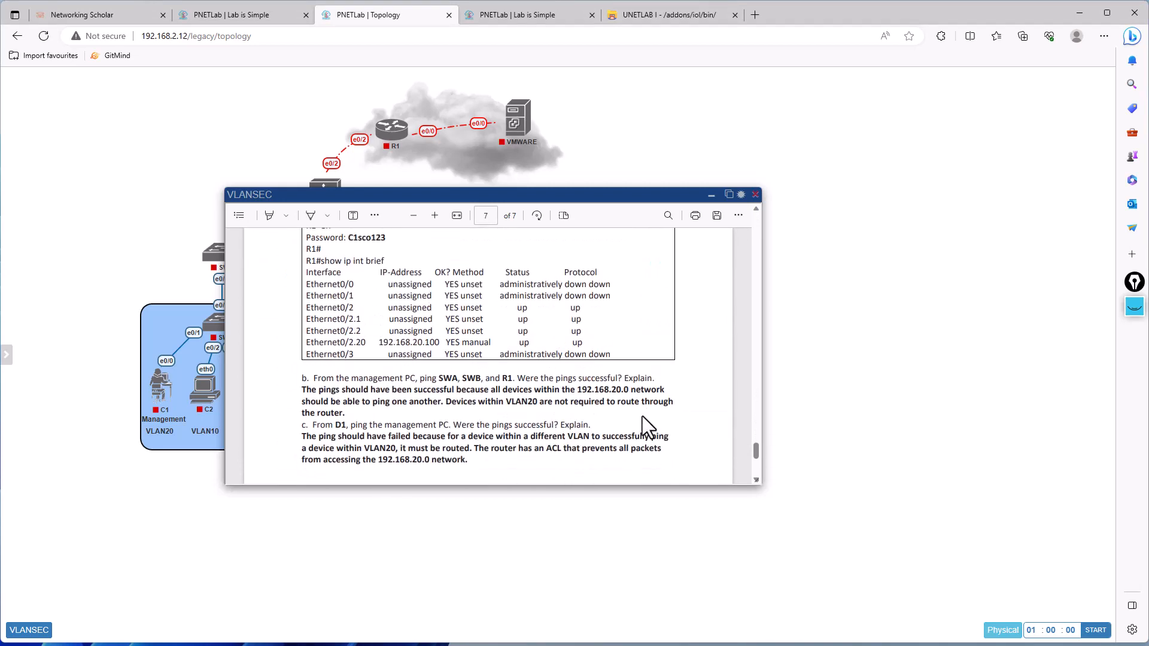
pyautogui.click(754, 195)
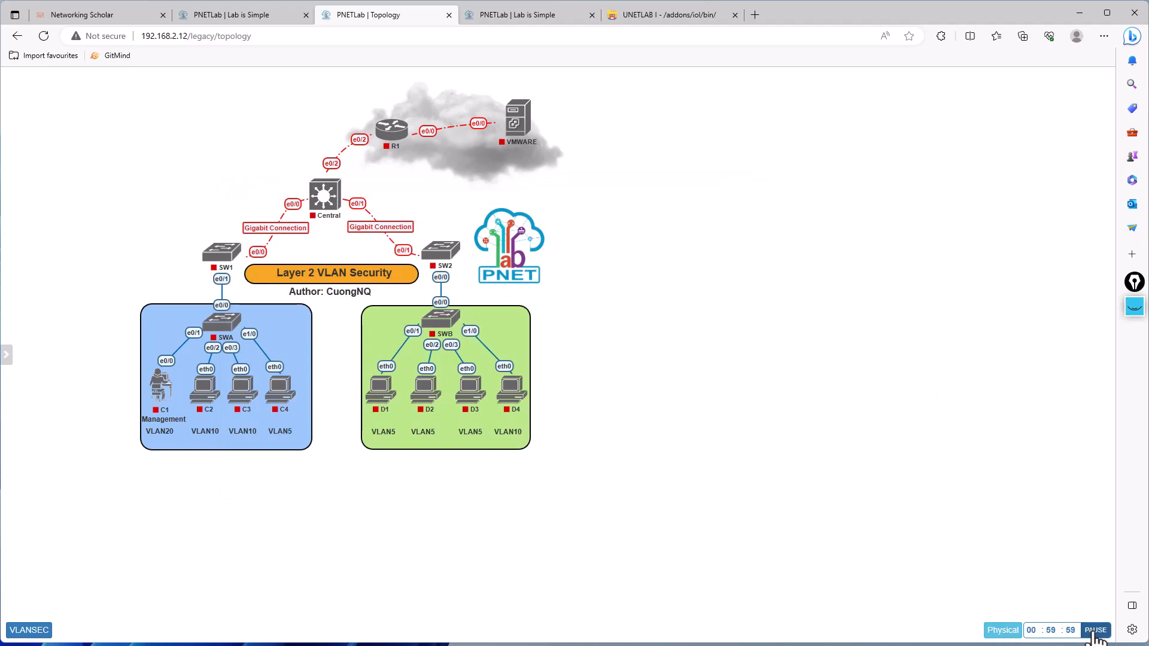
# - Pause the running lab timer and finish the timed session from its time report
pyautogui.click(1095, 633)
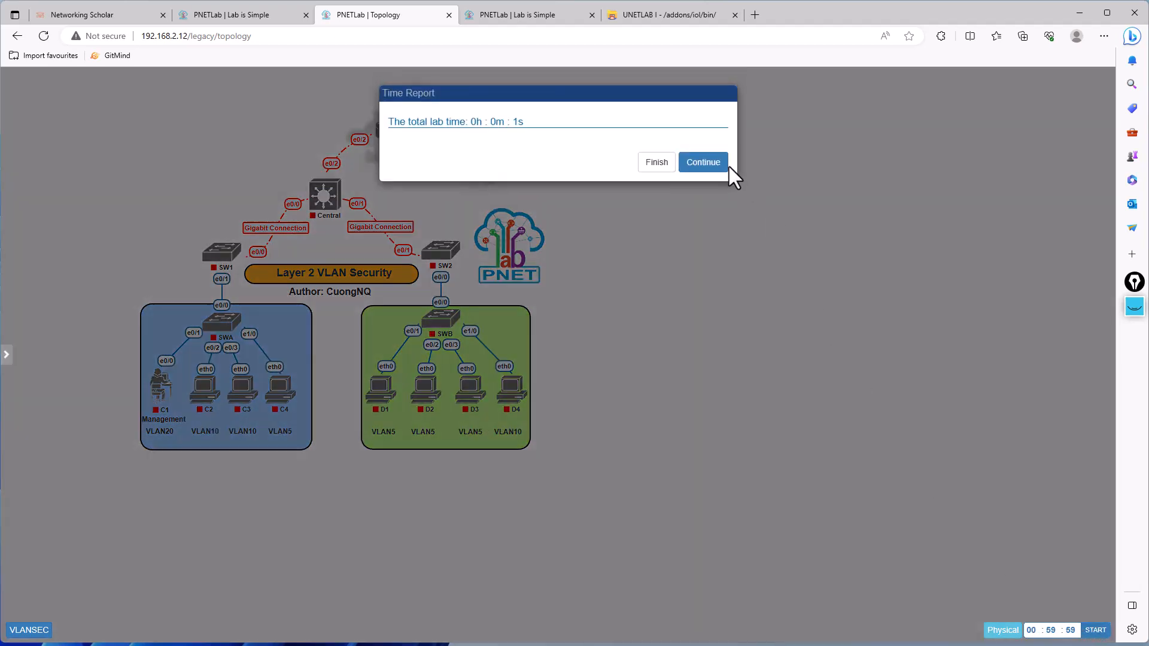
pyautogui.click(657, 163)
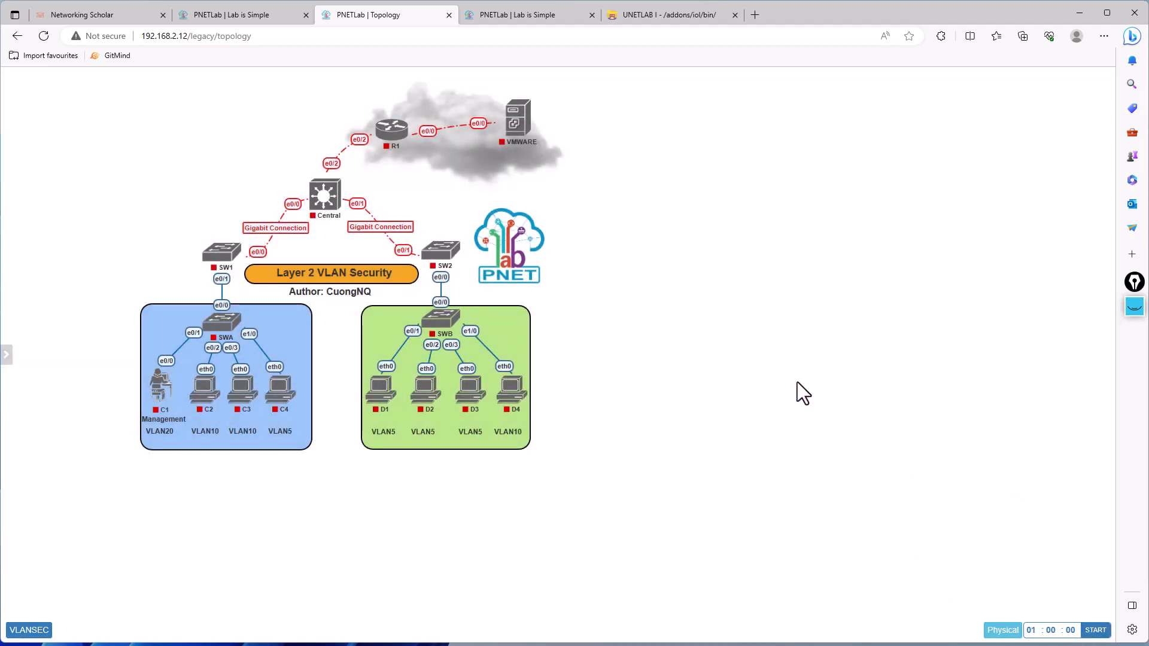
pyautogui.moveTo(320, 209)
pyautogui.moveTo(393, 143)
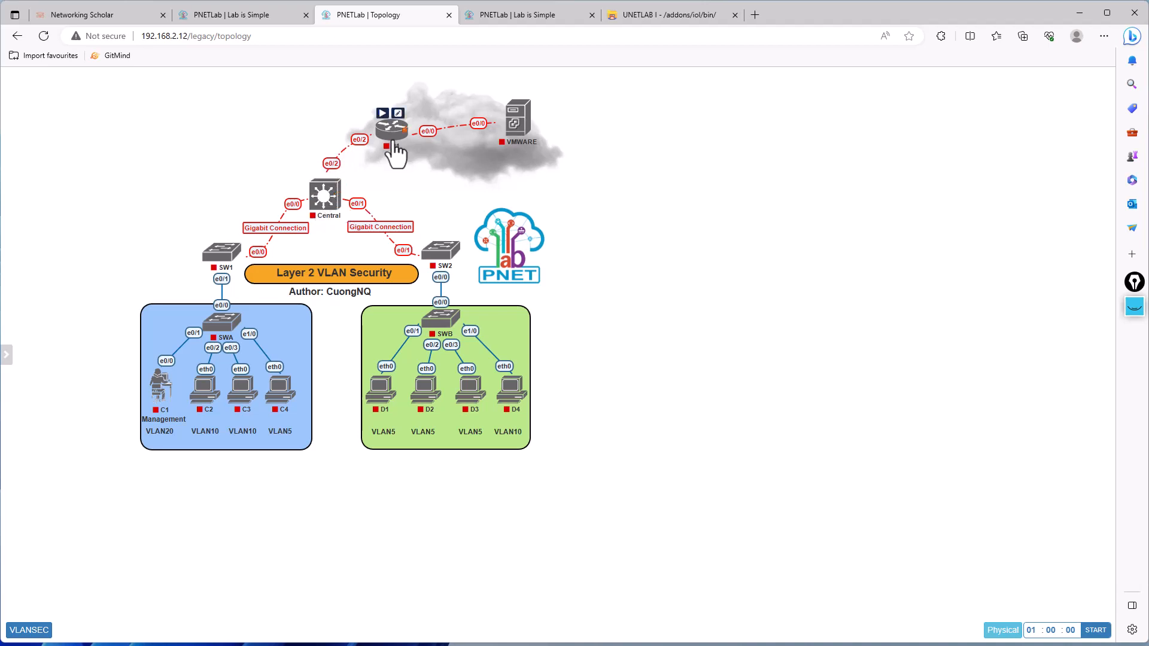
pyautogui.moveTo(517, 123)
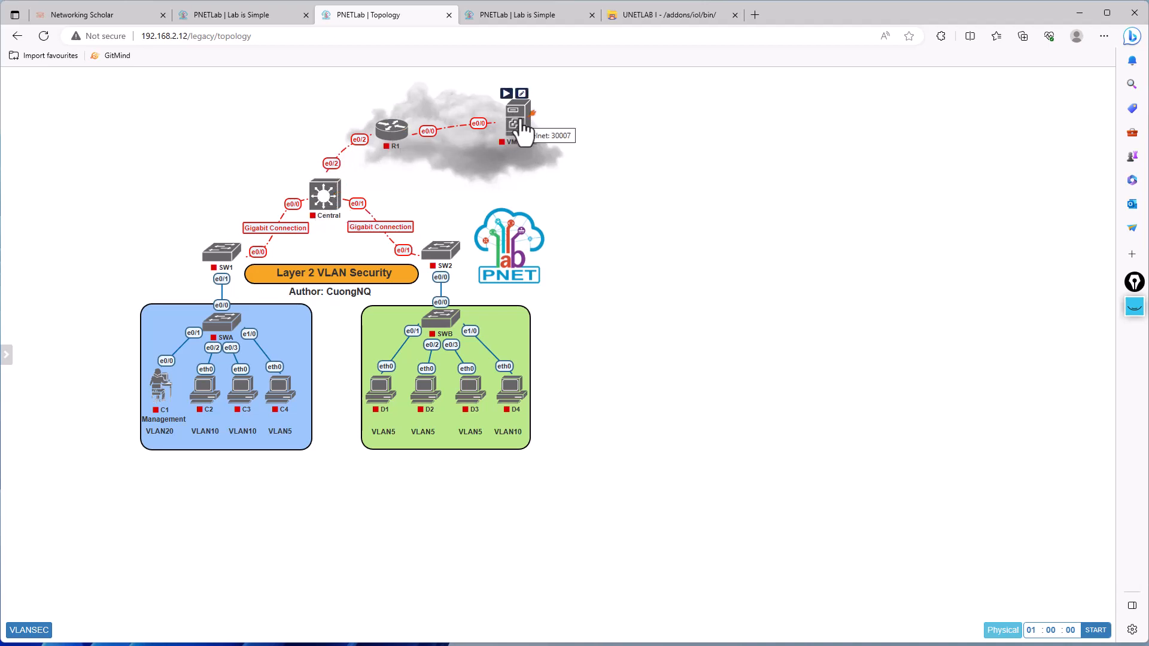
# - Reopen the VLANSEC workbook beside the topology, review its instructions from page 7 back to page 3, and close it
pyautogui.click(28, 630)
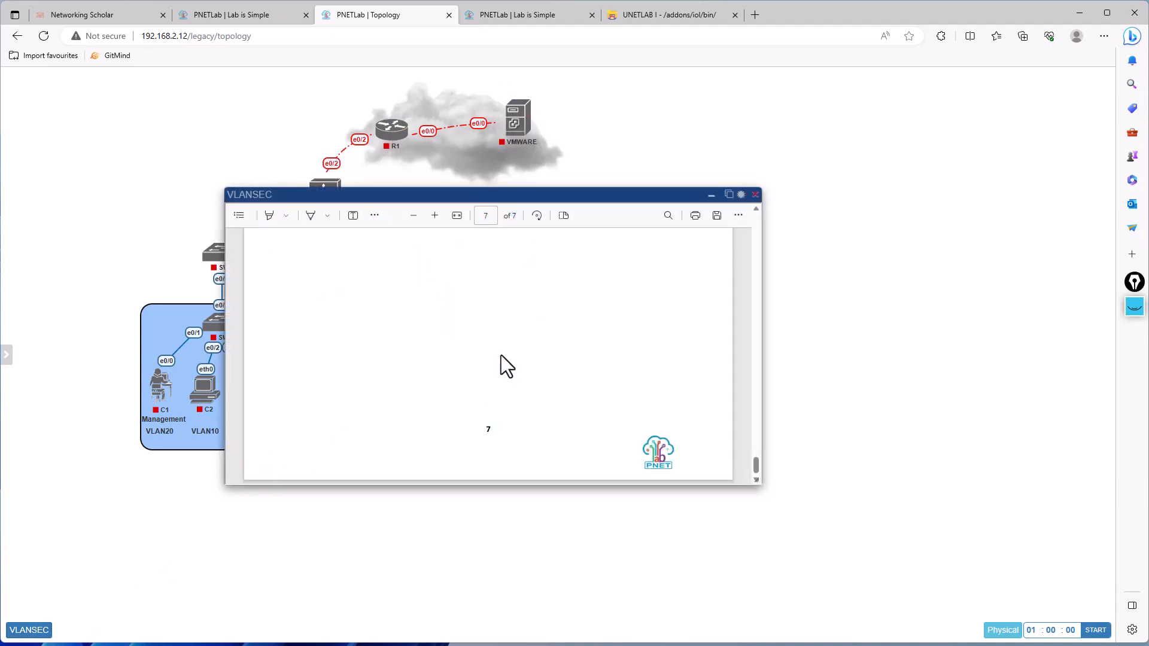
pyautogui.scroll(9, 520, 367)
pyautogui.scroll(-3, 521, 368)
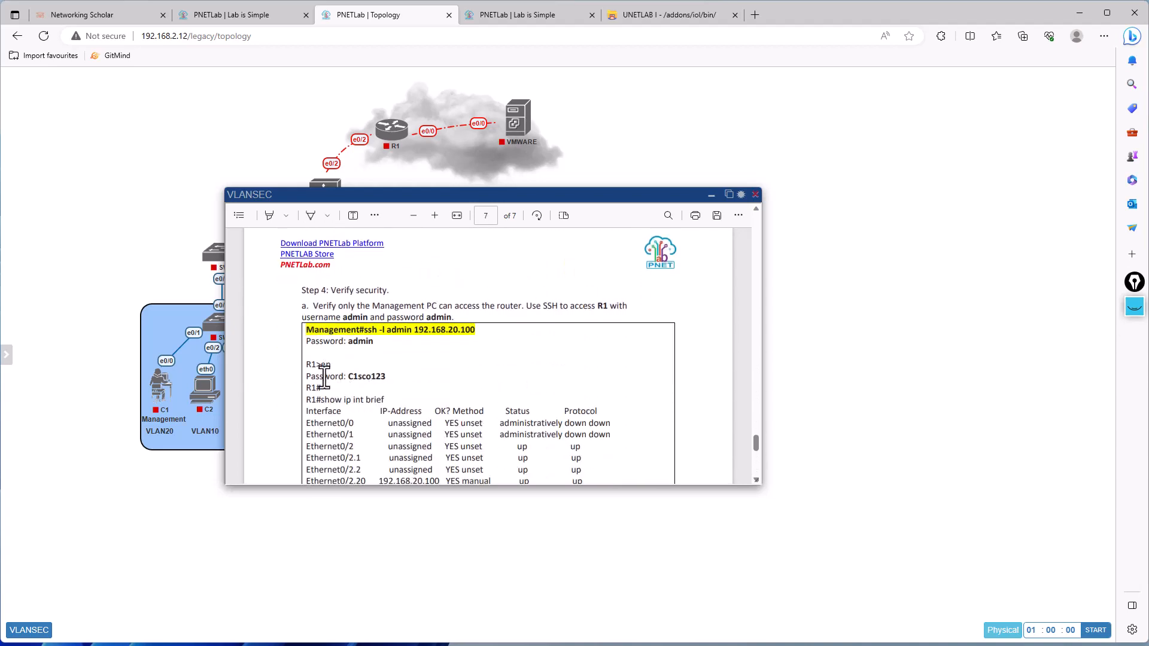
pyautogui.moveTo(385, 201); pyautogui.dragTo(719, 279)
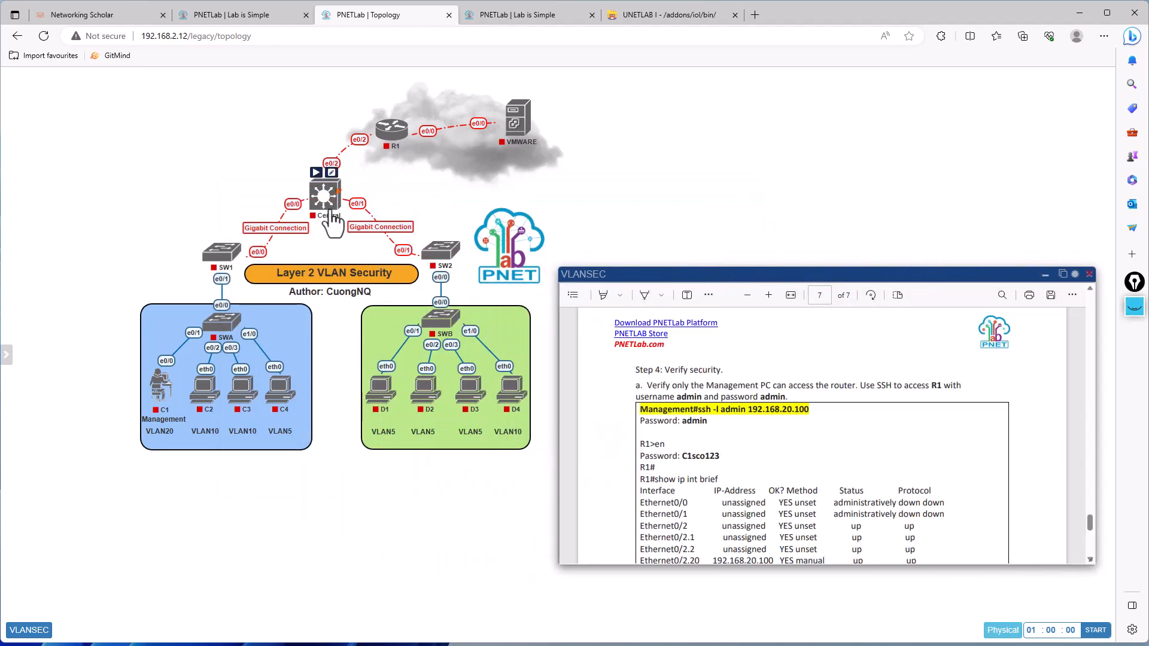
pyautogui.scroll(-3, 706, 464)
pyautogui.scroll(10, 706, 464)
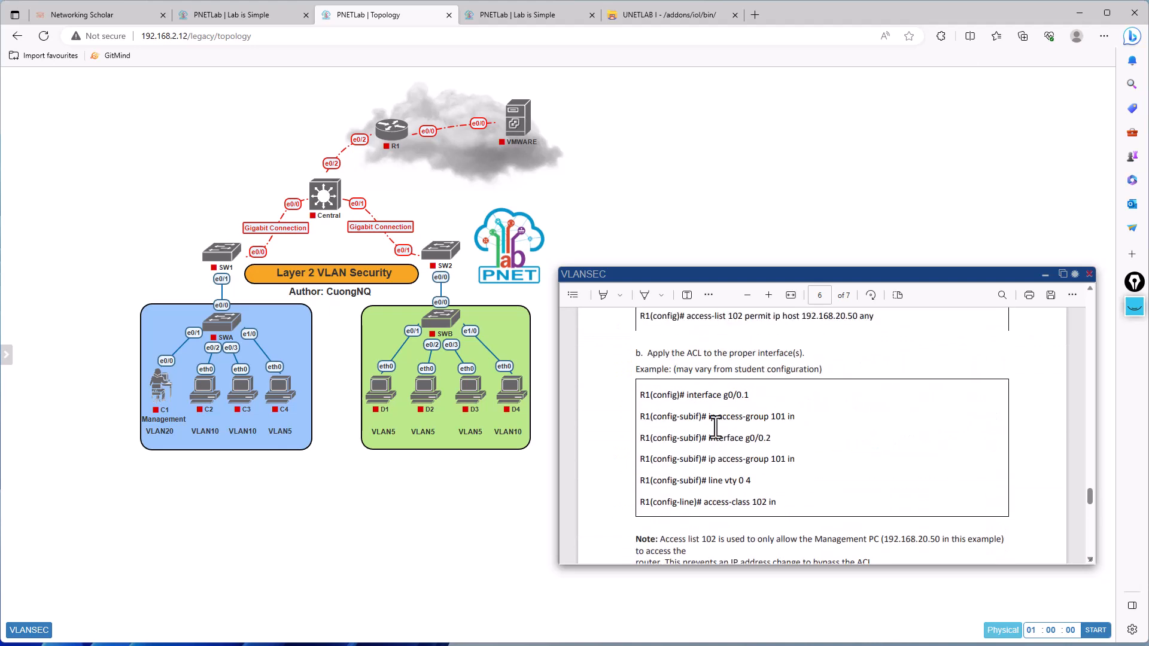
pyautogui.scroll(10, 716, 426)
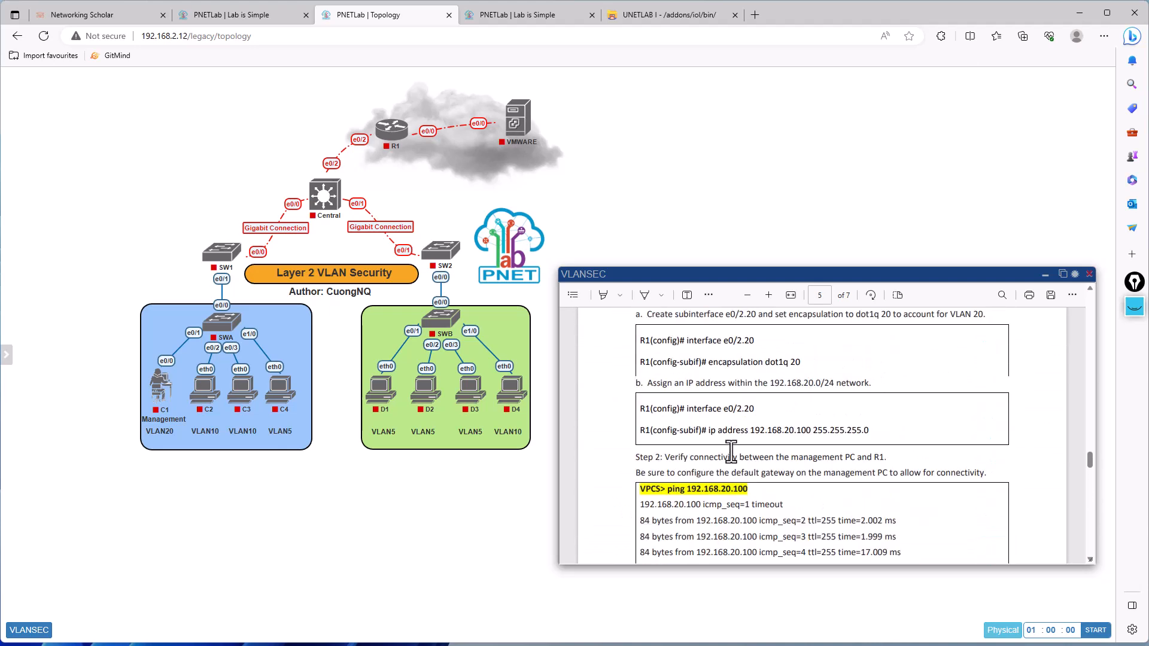
pyautogui.scroll(3, 730, 452)
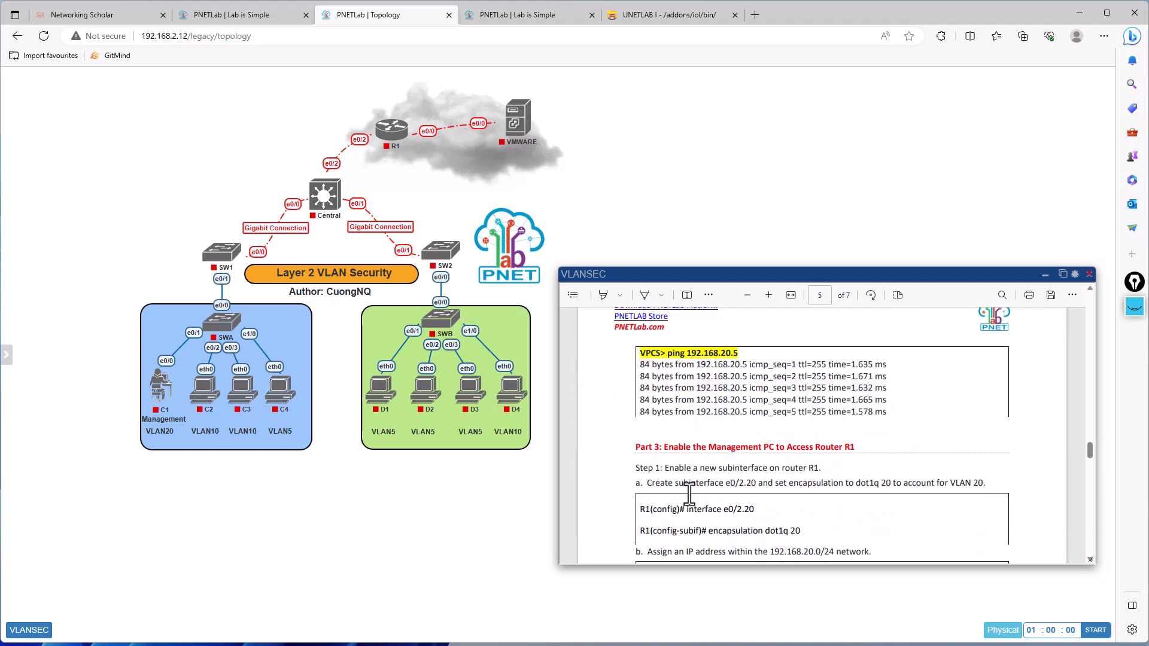
pyautogui.scroll(10, 718, 509)
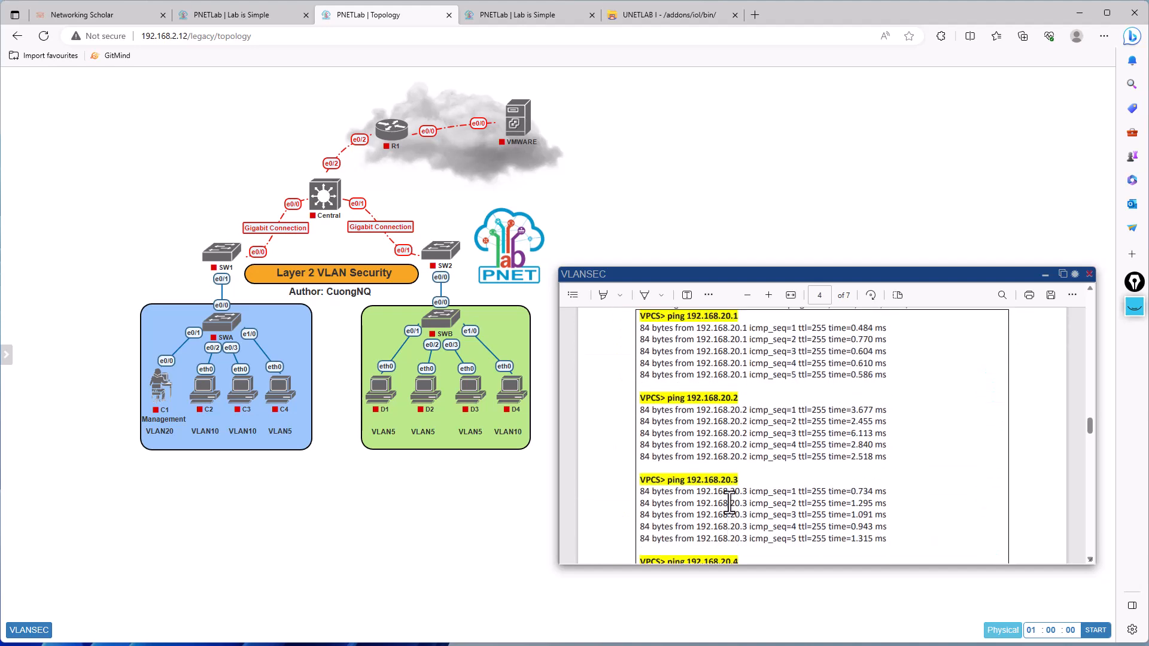
pyautogui.scroll(-3, 727, 502)
pyautogui.scroll(4, 700, 416)
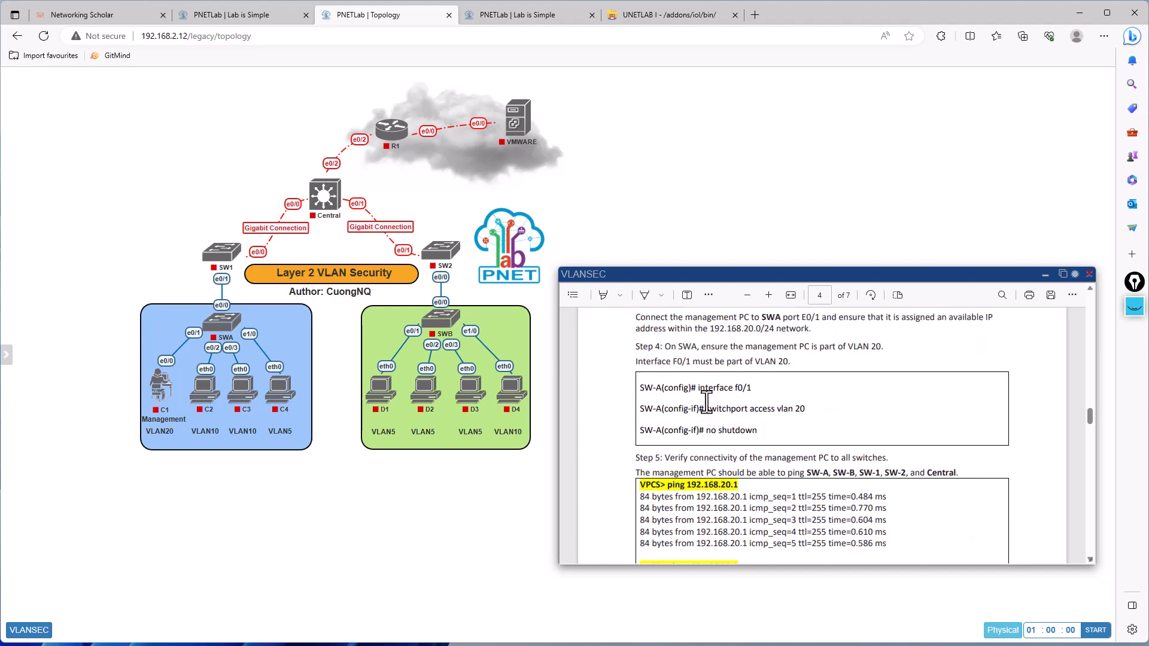
pyautogui.scroll(4, 705, 400)
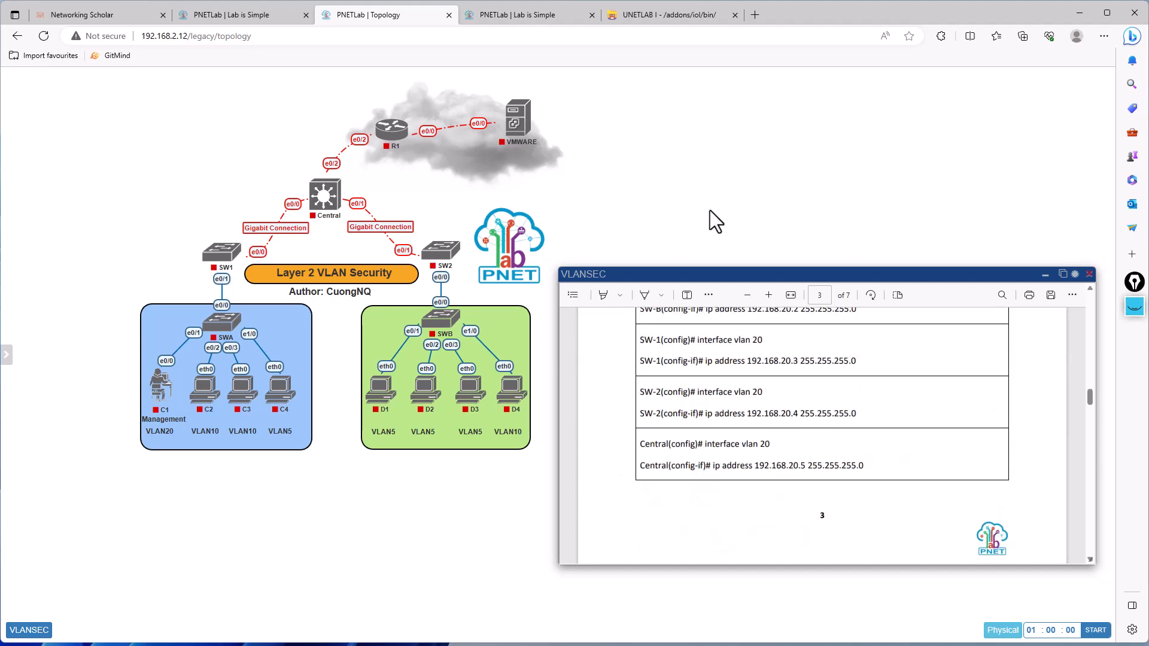
pyautogui.click(1089, 274)
# - Start router R1 in the Layer 2 VLAN Security topology
pyautogui.moveTo(514, 118)
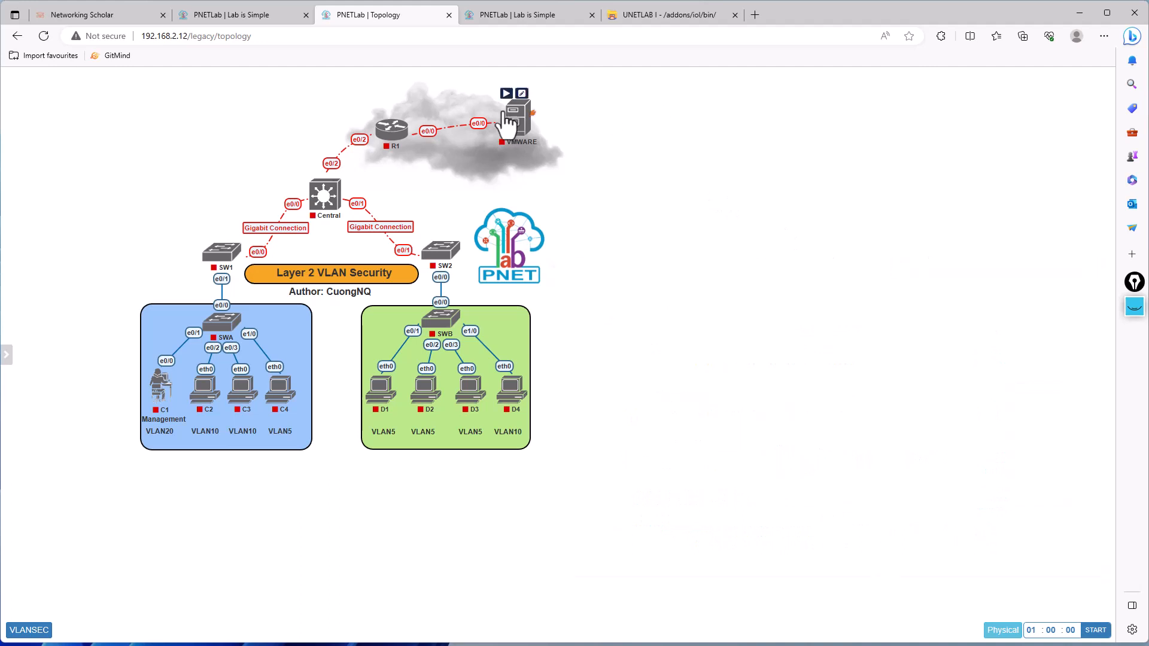
pyautogui.moveTo(392, 136)
pyautogui.click(381, 113)
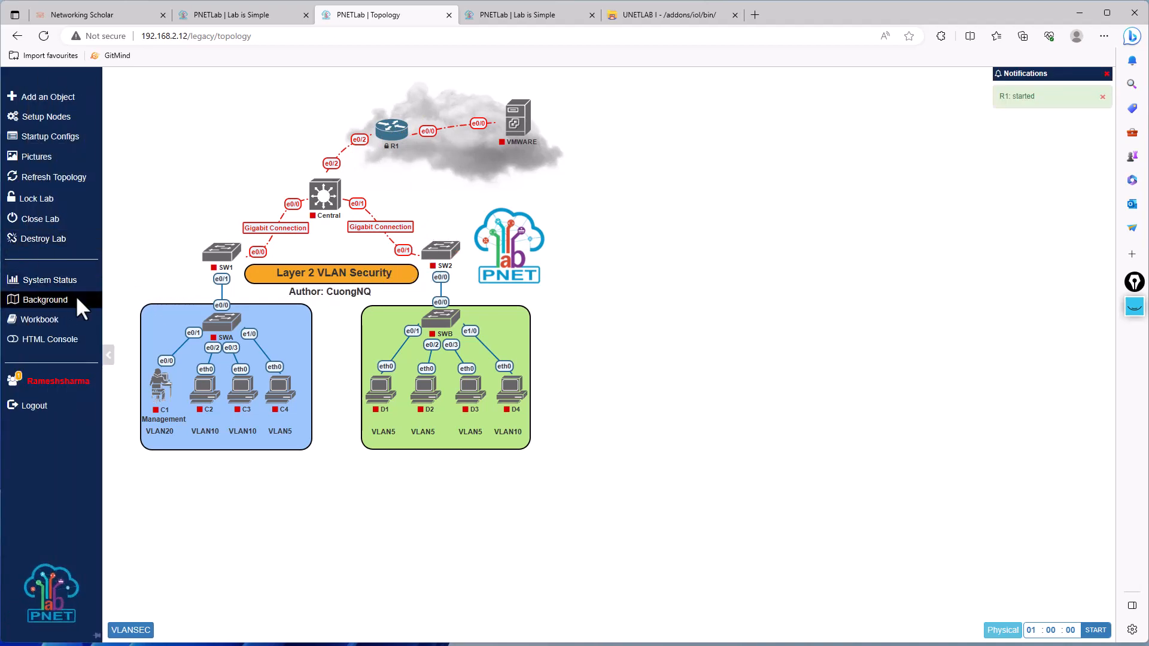
# - Check the default console option in the system settings and turn on the HTML Console for the lab
pyautogui.click(246, 15)
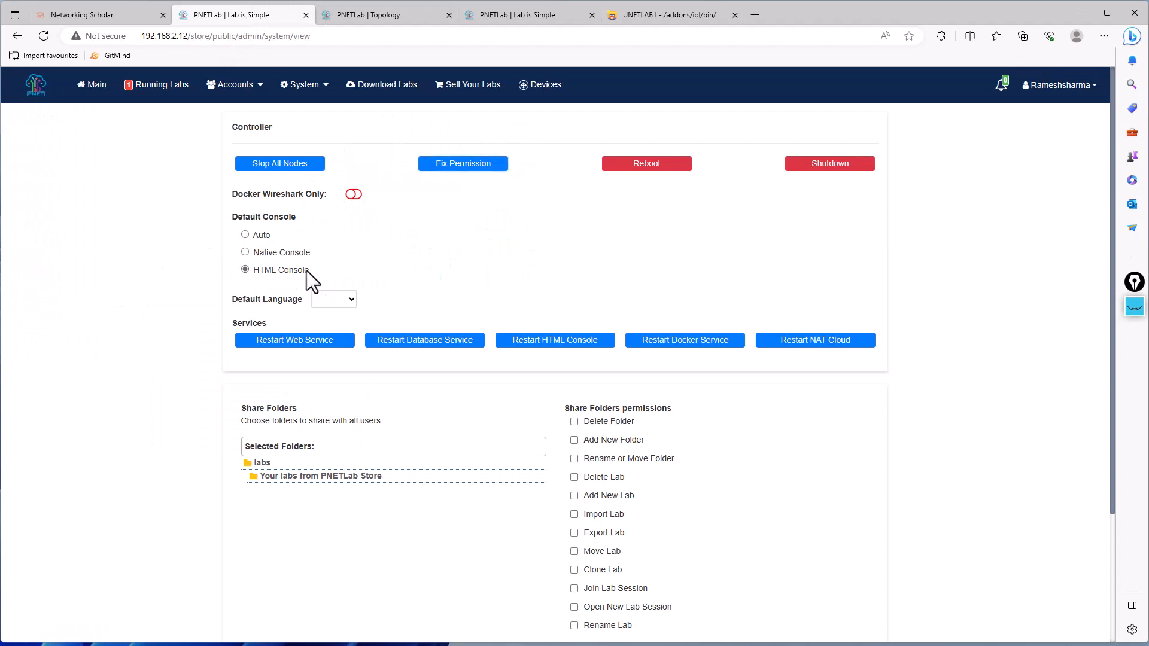
pyautogui.click(372, 15)
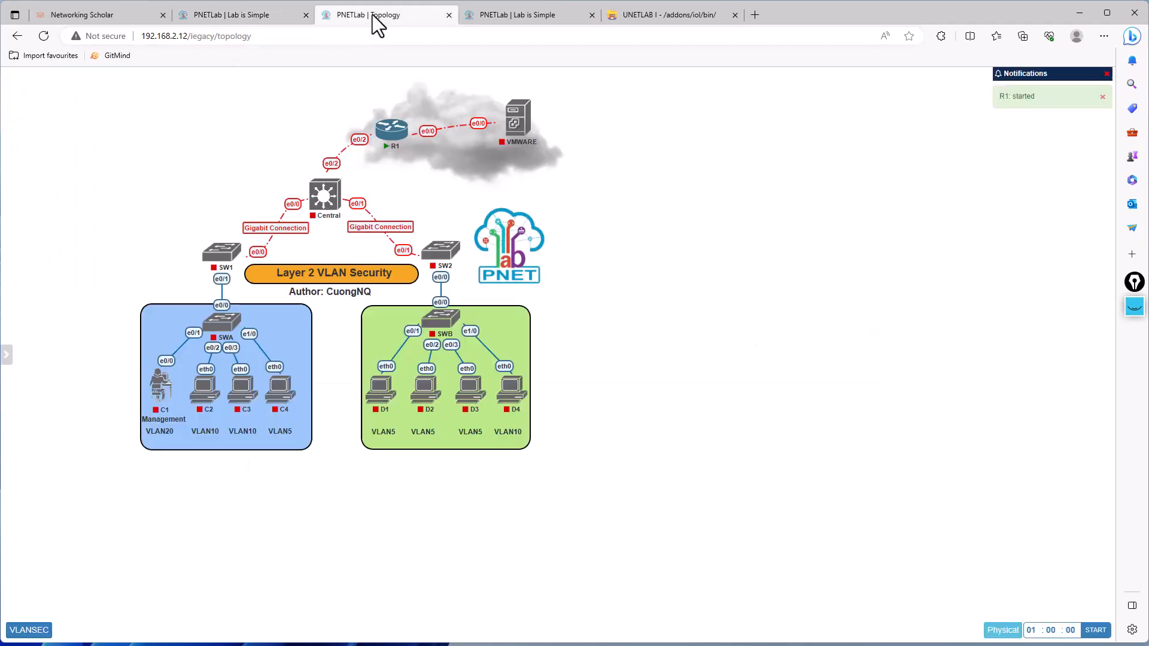
pyautogui.moveTo(13, 291)
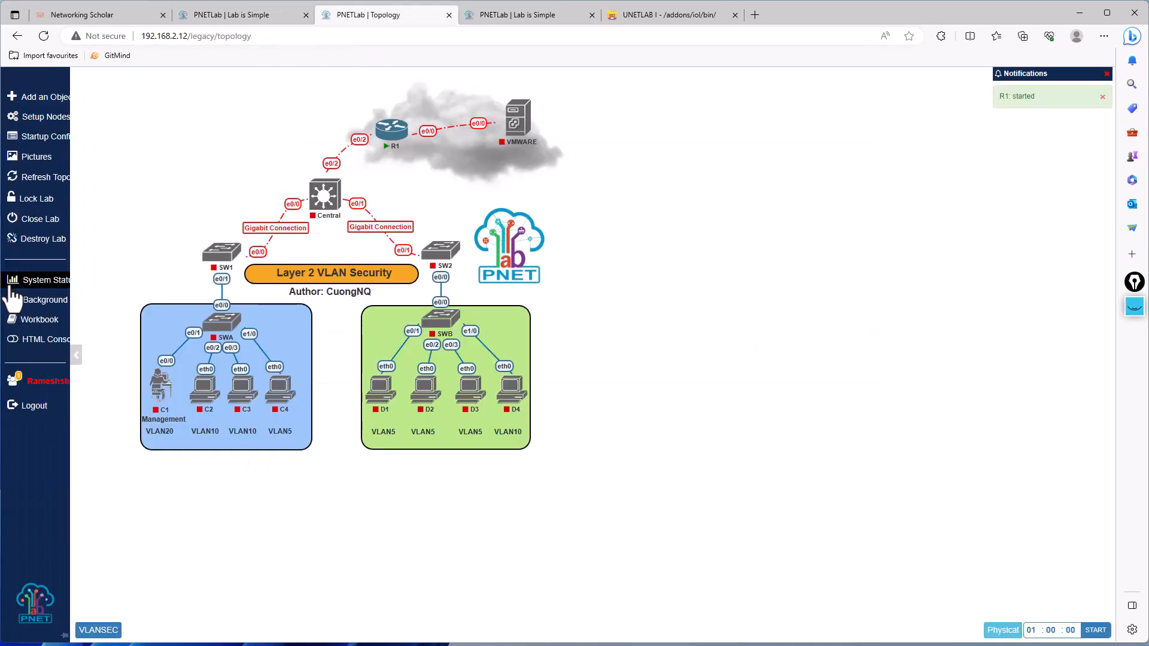
pyautogui.click(40, 340)
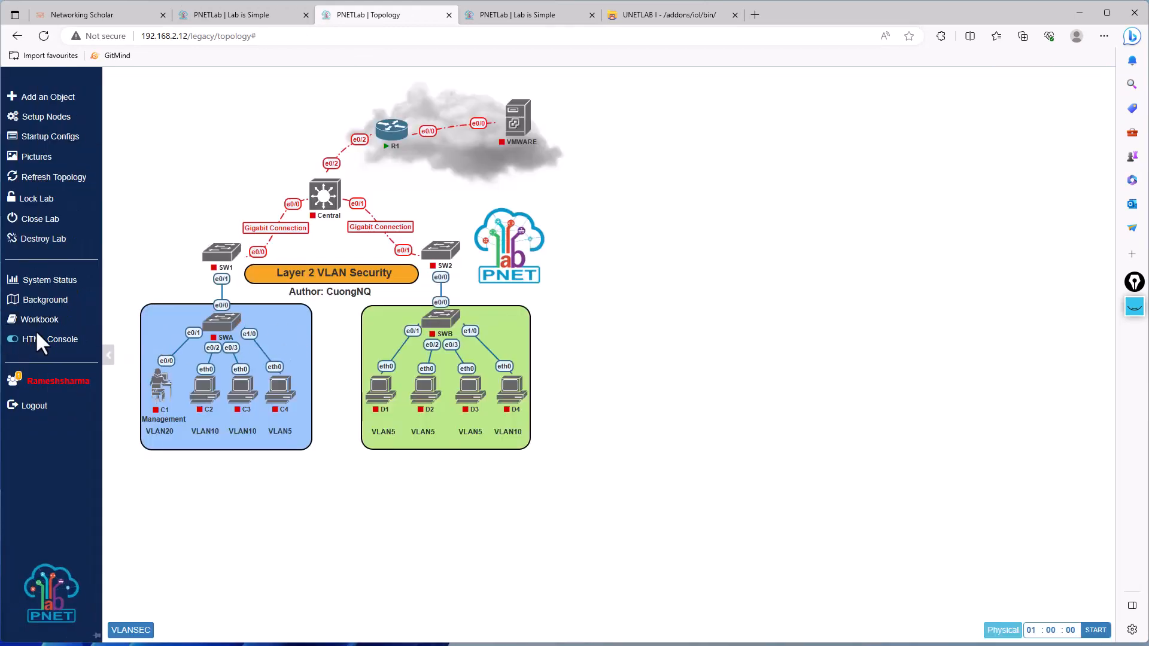
# - Open router R1's console, reloading the topology page, and move the terminal window clear of the network diagram
pyautogui.click(388, 141)
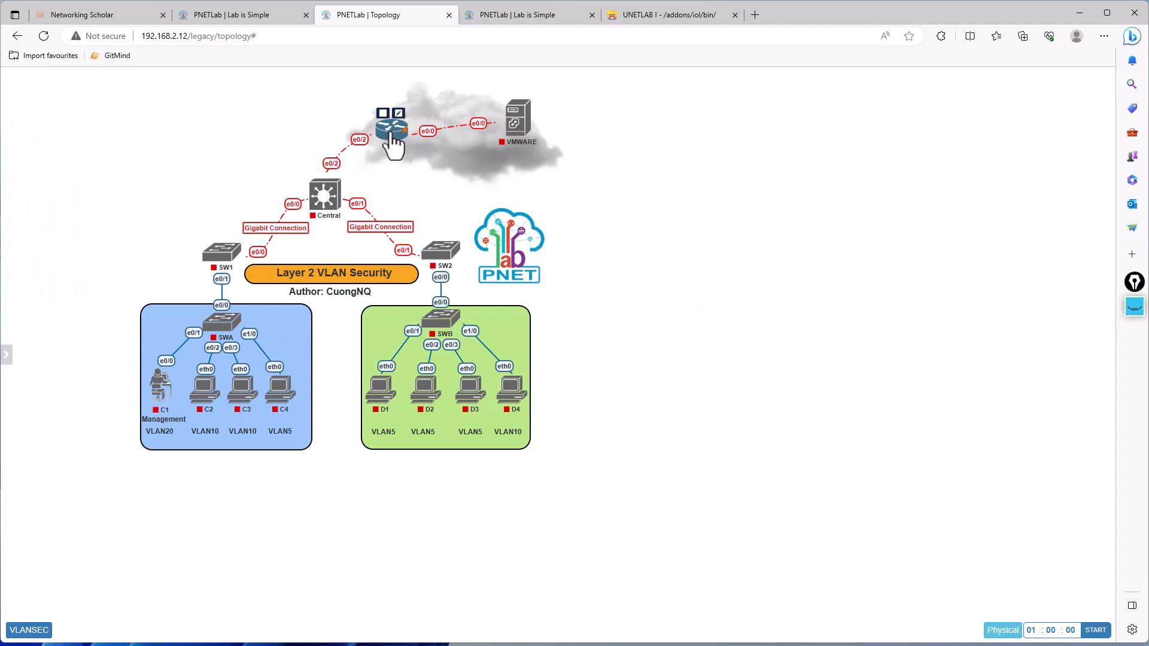
pyautogui.moveTo(496, 97); pyautogui.dragTo(816, 231)
pyautogui.press('F5')
pyautogui.click(395, 130)
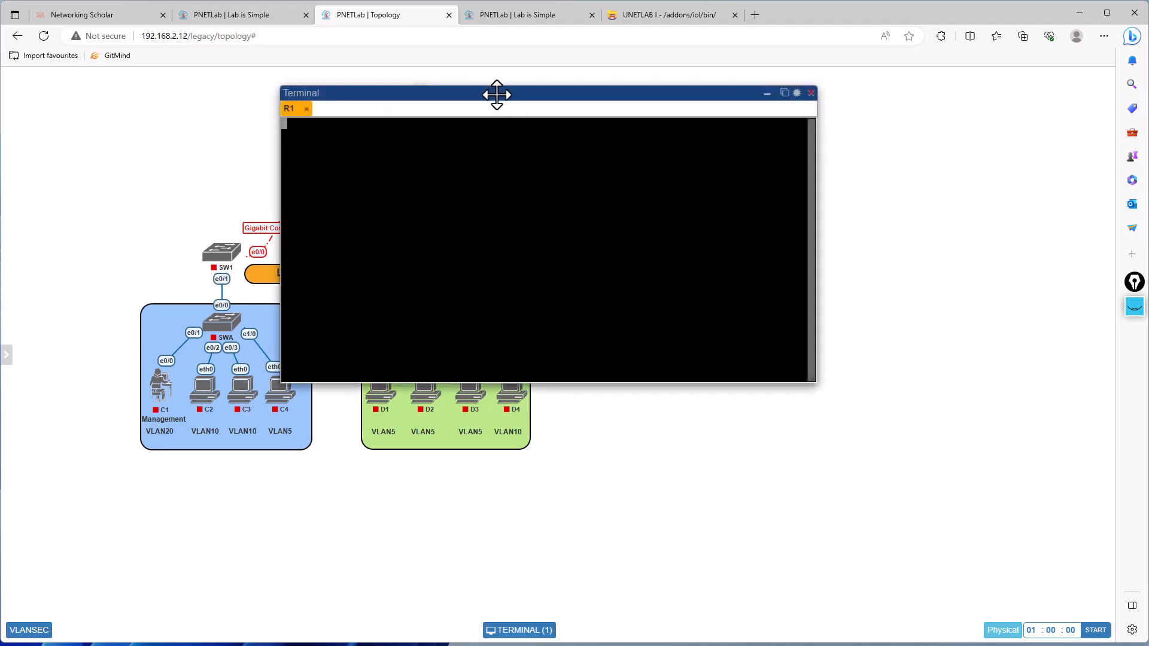
pyautogui.moveTo(496, 94); pyautogui.dragTo(777, 203)
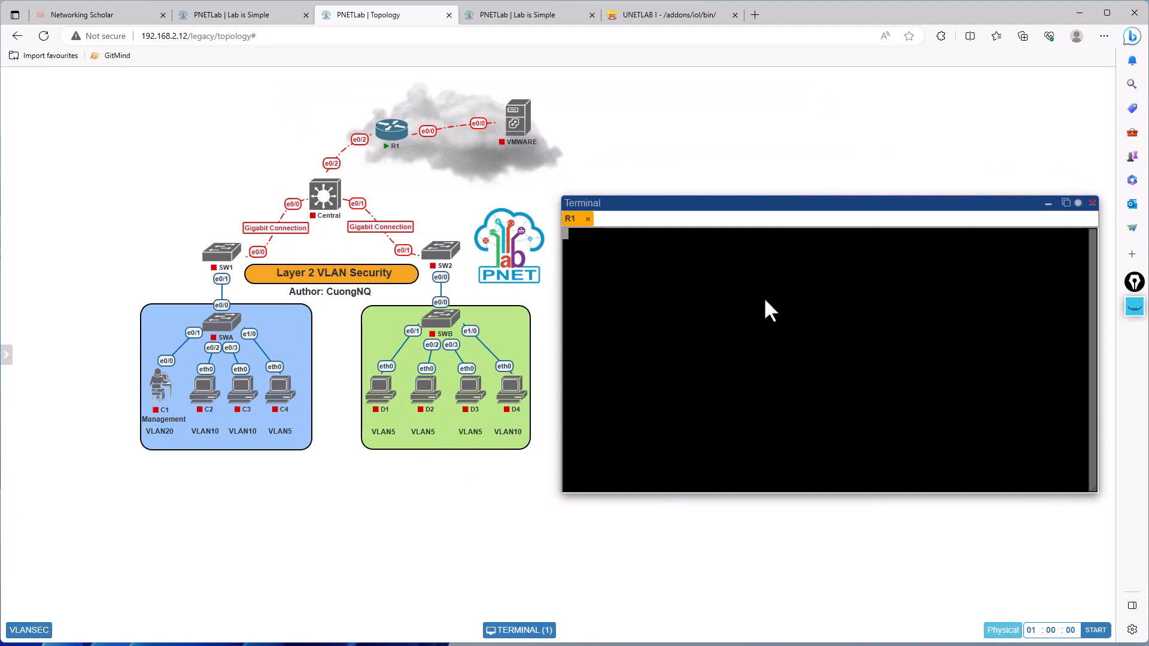
# - Try to enter privileged mode on R1 with the en command and the enable password
pyautogui.moveTo(694, 279); pyautogui.dragTo(762, 375)
pyautogui.press('Return')
pyautogui.press('Return')
pyautogui.press('Return')
pyautogui.press('Return')
pyautogui.press('Return')
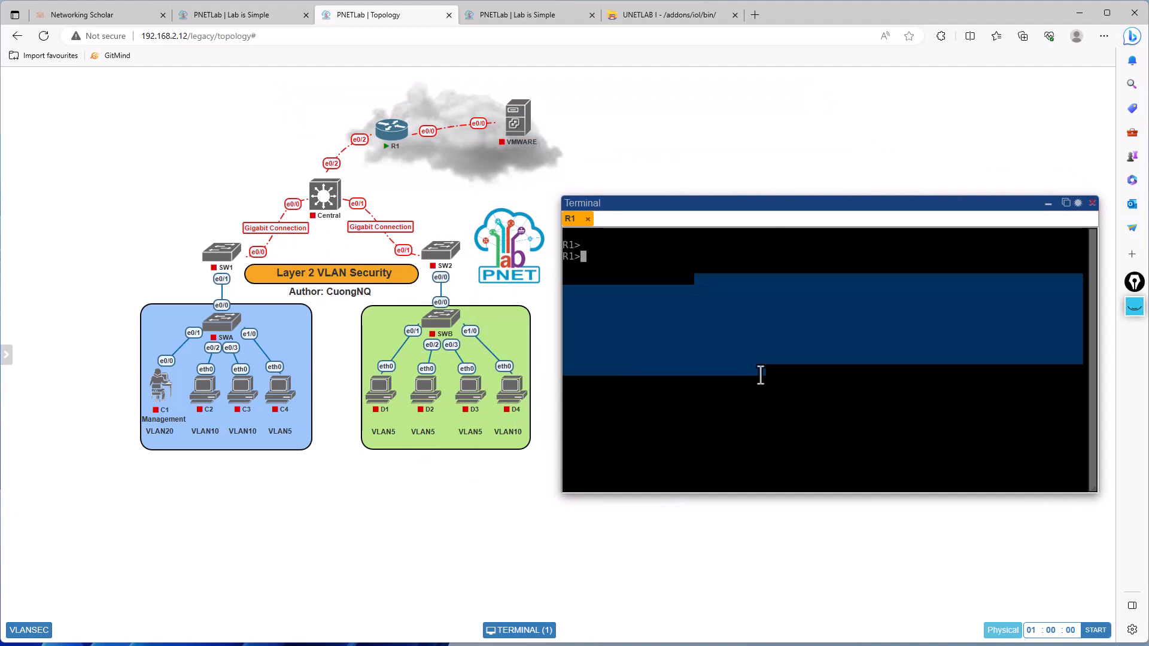
pyautogui.write('en')
pyautogui.press('Return')
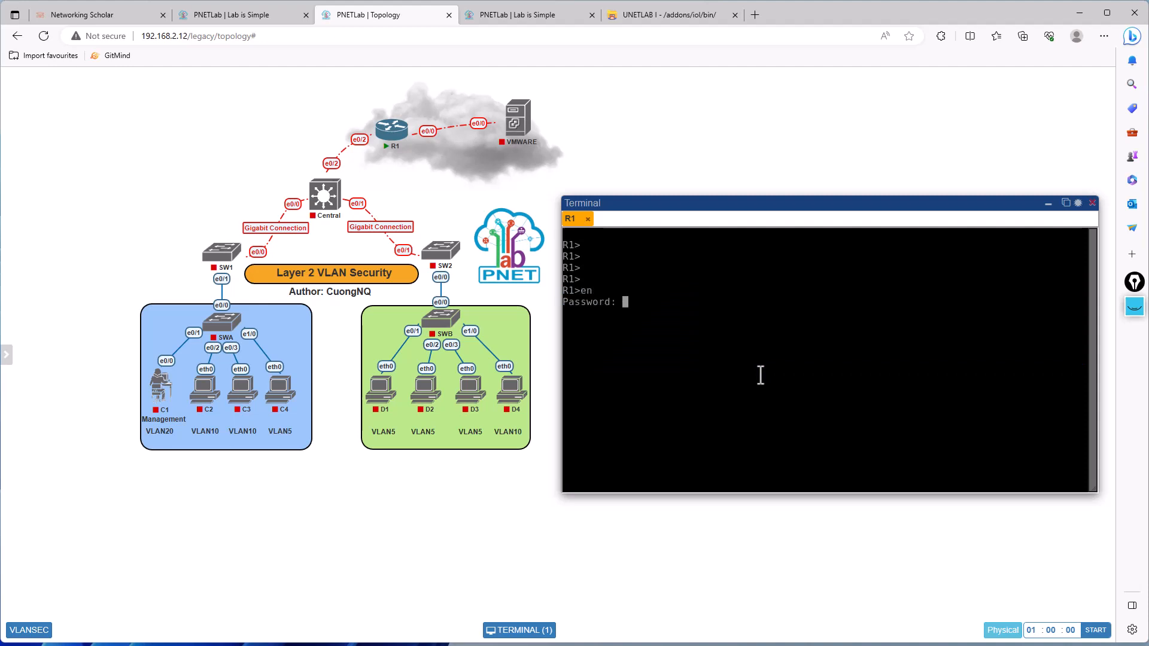
pyautogui.press('Return')
pyautogui.press('Return')
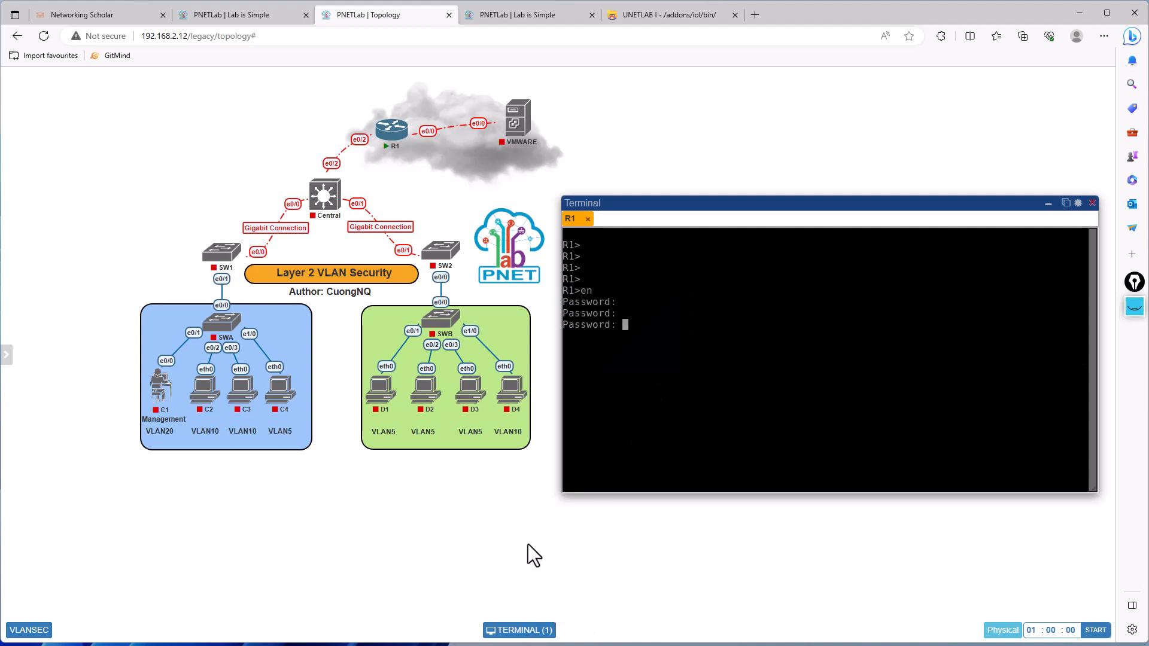
# - Rerun en on R1 and locate the router's enable password on page 7 of the VLANSEC workbook
pyautogui.click(33, 630)
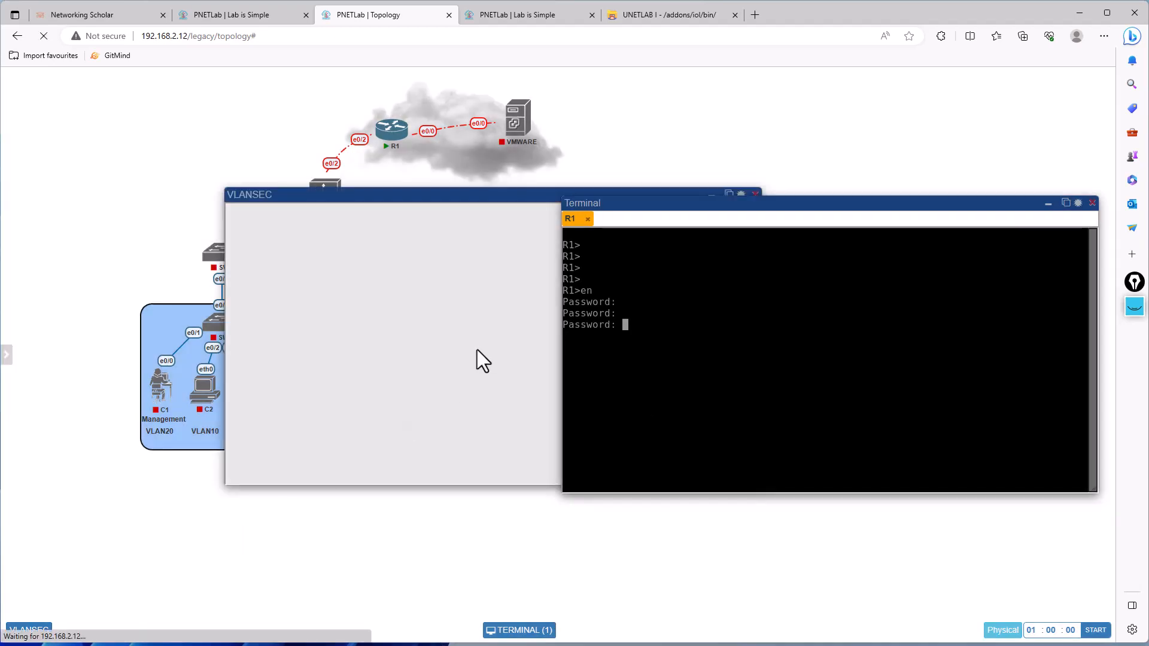
pyautogui.moveTo(431, 188); pyautogui.dragTo(351, 148)
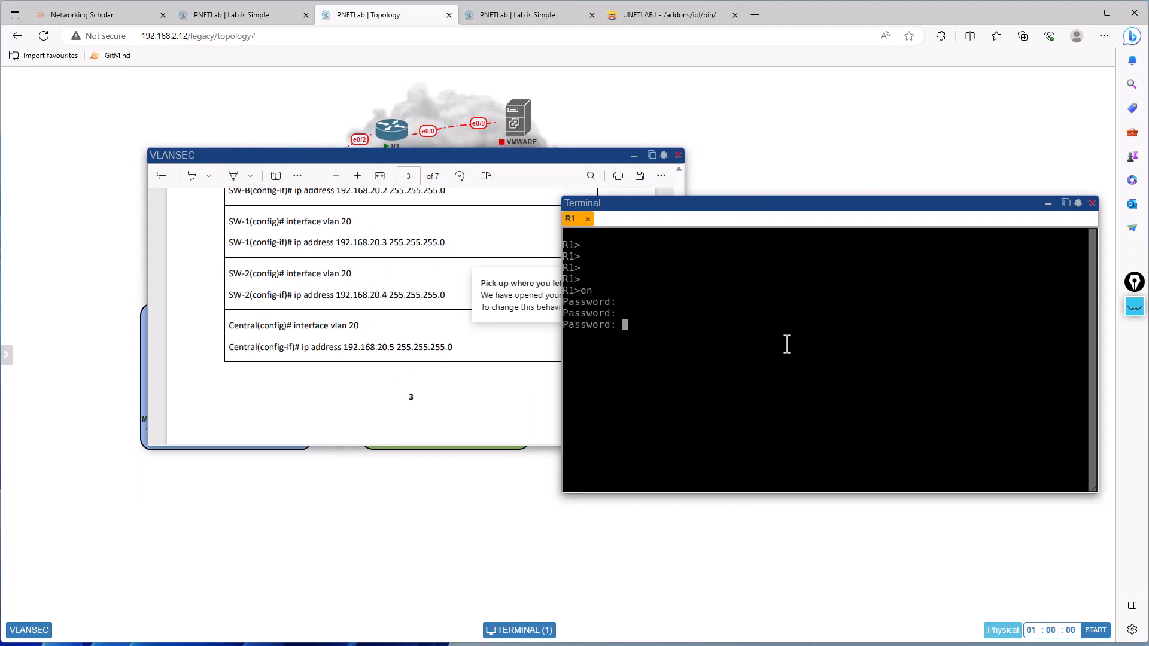
pyautogui.press('Return')
pyautogui.write('en')
pyautogui.press('Return')
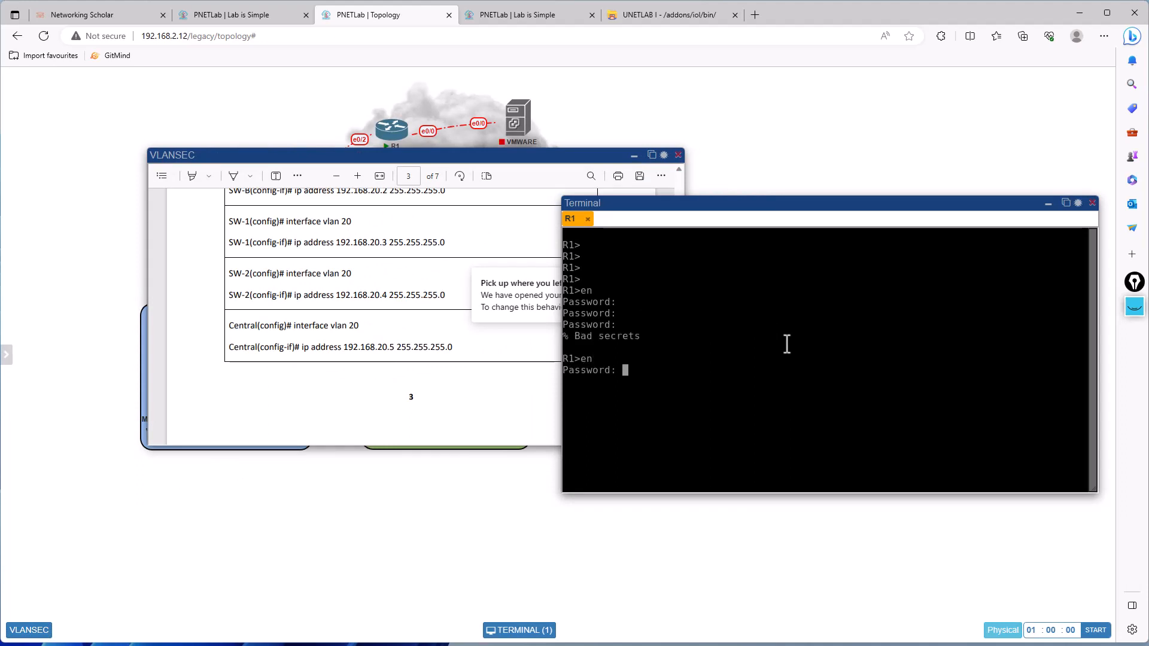
pyautogui.click(385, 365)
pyautogui.scroll(-15, 385, 365)
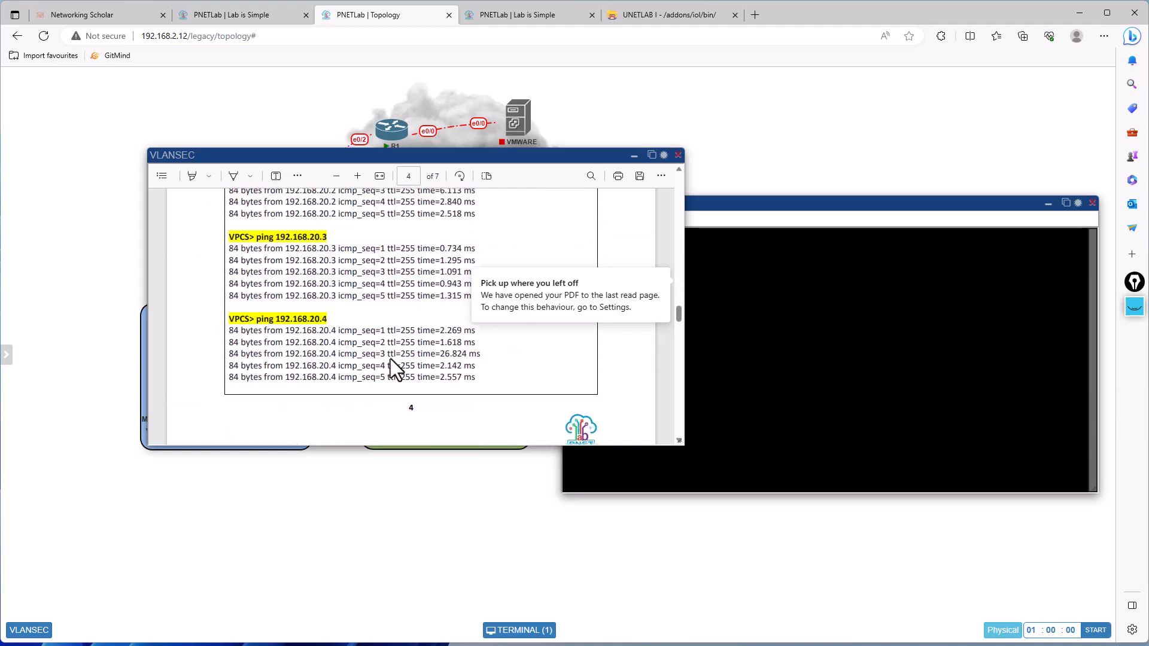
pyautogui.scroll(-10, 383, 338)
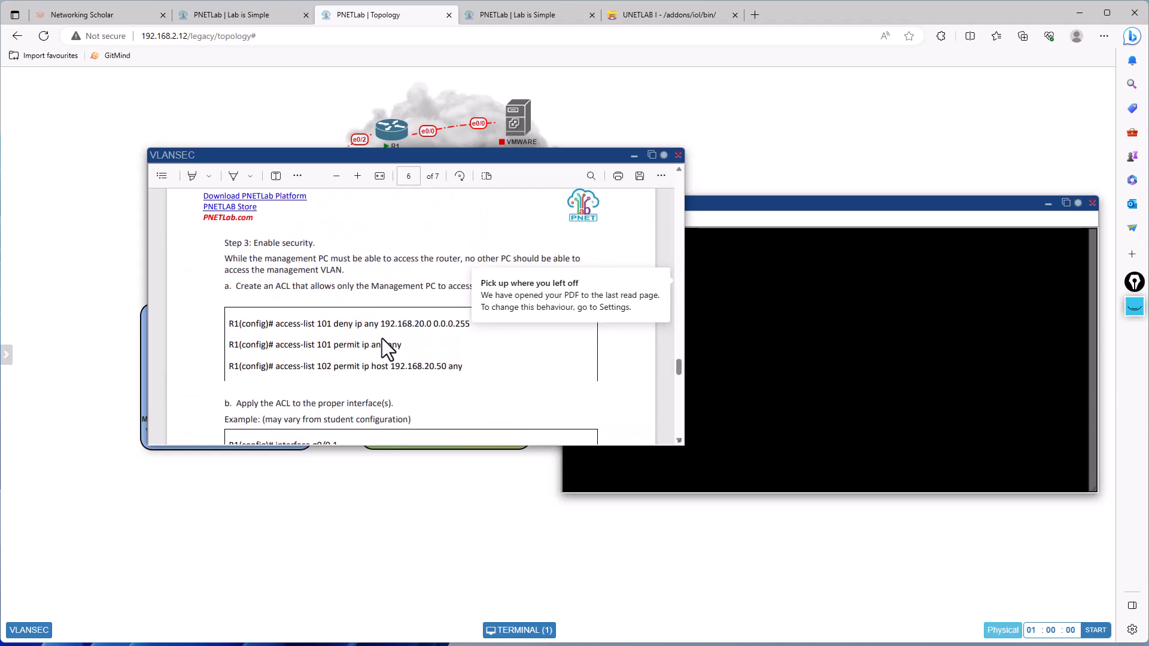
pyautogui.scroll(-12, 382, 338)
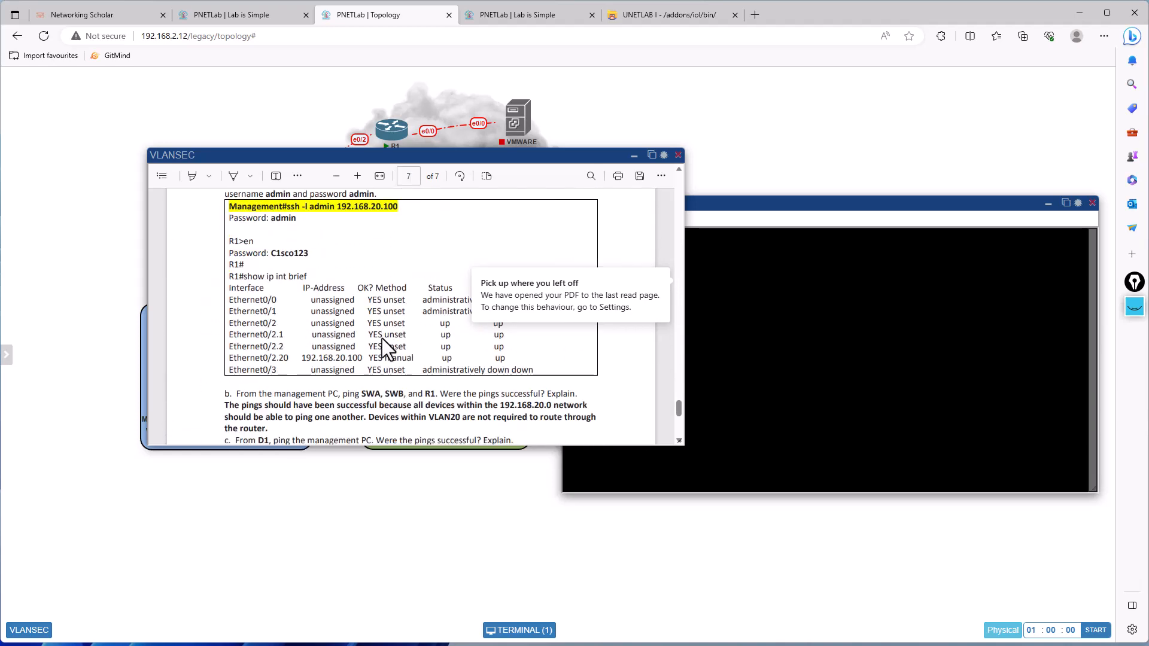
pyautogui.moveTo(270, 253); pyautogui.dragTo(309, 254)
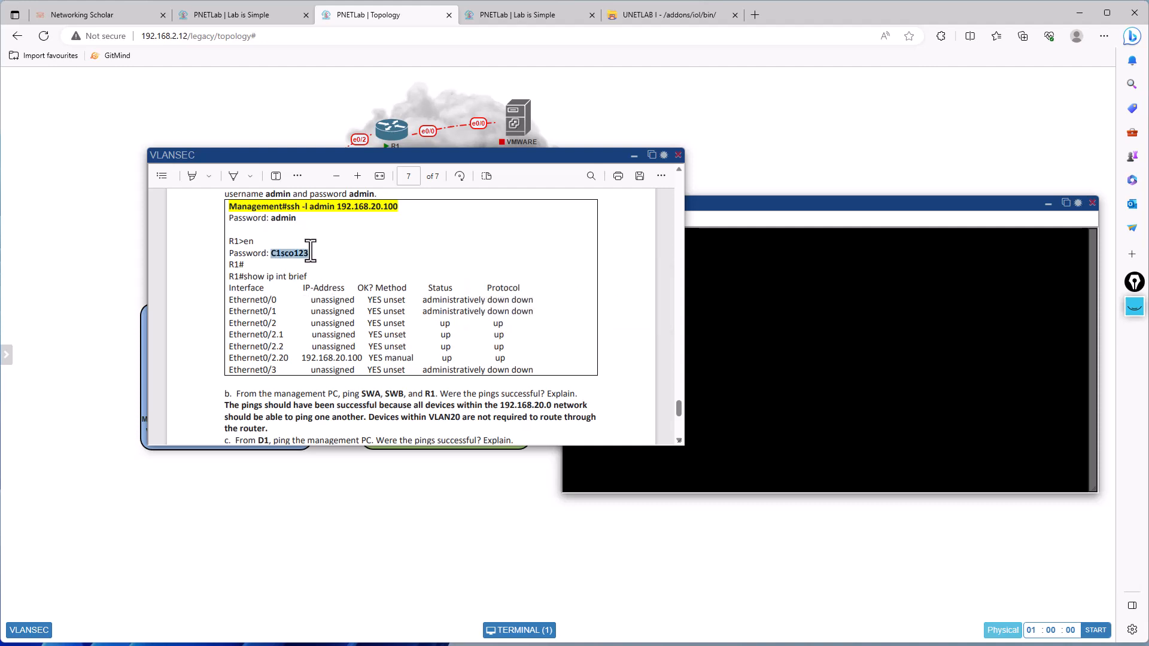
# - Enter privileged mode on R1 with en and the enable password given in the workbook, retrying the login as needed
pyautogui.rightClick(814, 335)
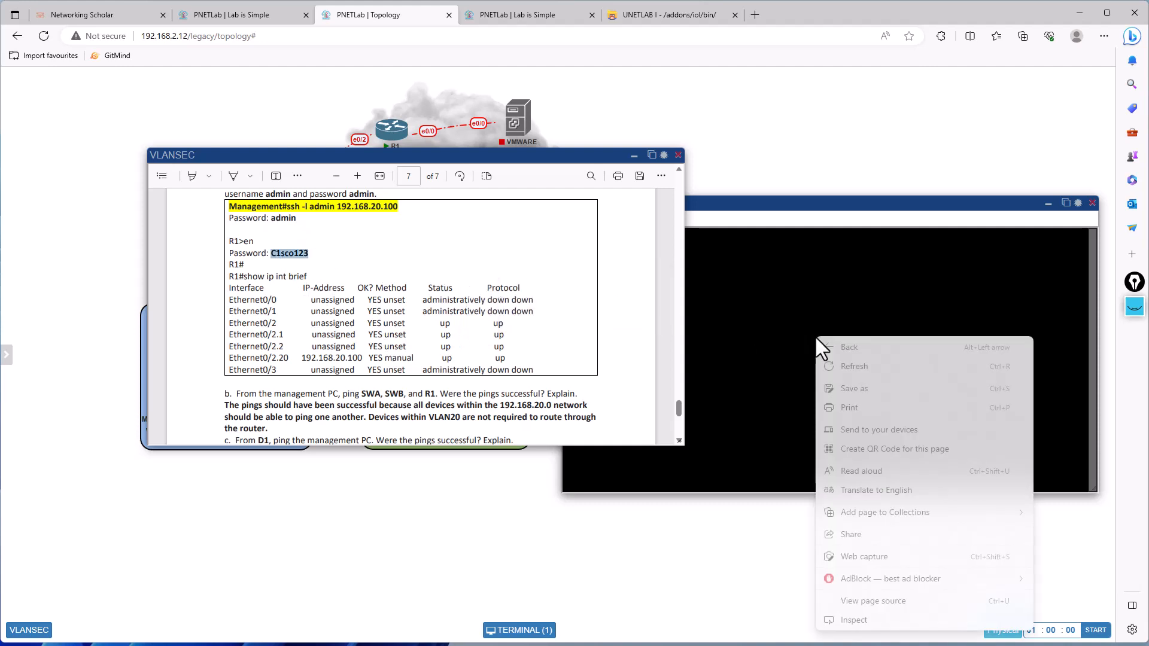
pyautogui.click(752, 405)
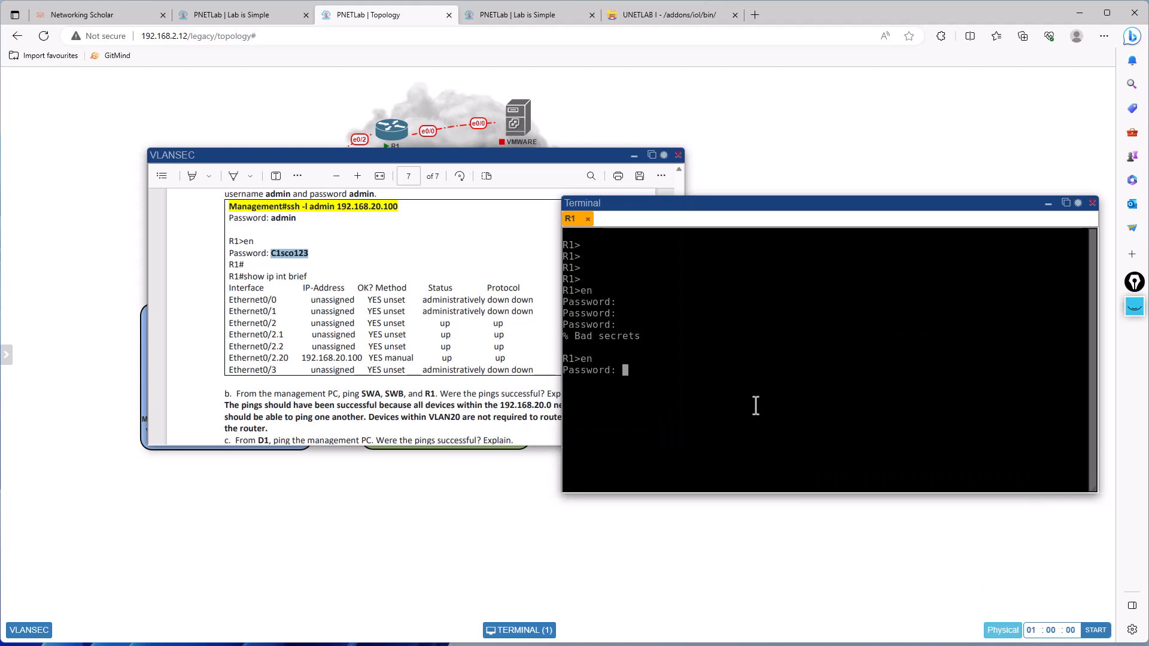
pyautogui.press('Return')
pyautogui.press('Return')
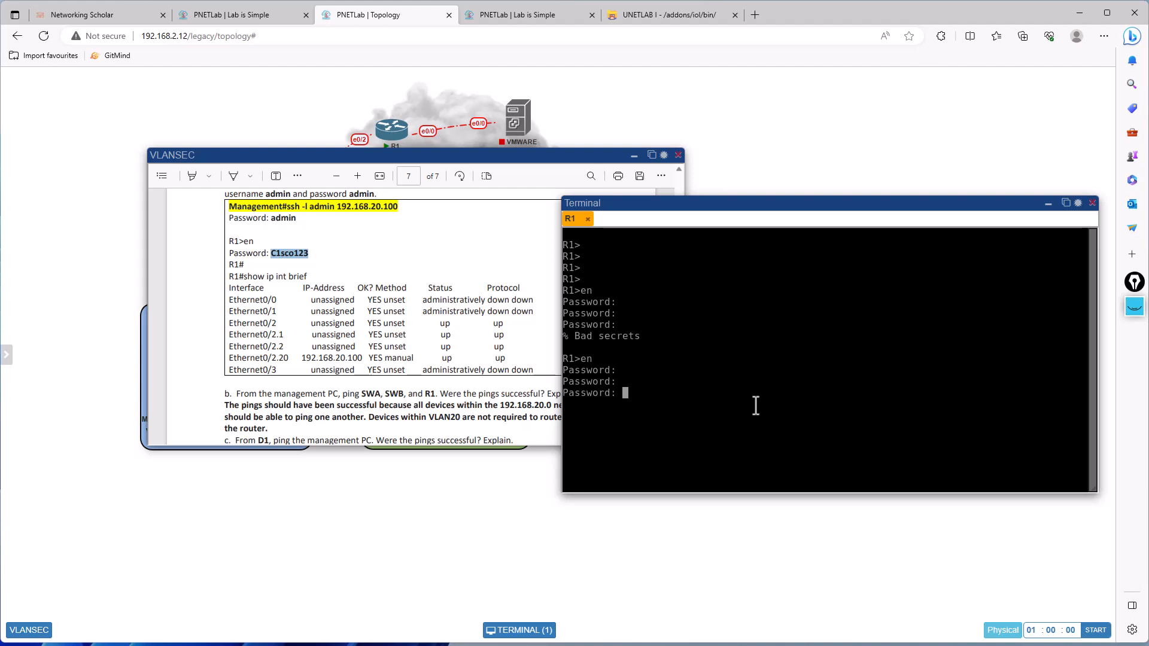
pyautogui.press('Return')
pyautogui.write('en')
pyautogui.press('Return')
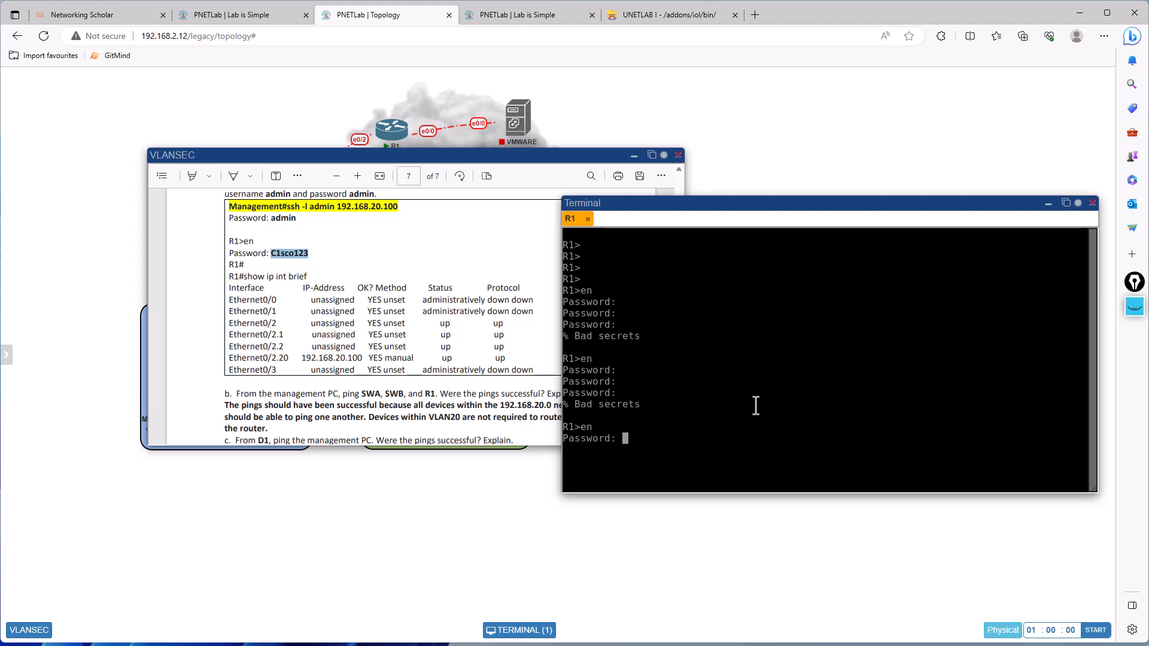
pyautogui.press('Return')
pyautogui.press('Return')
pyautogui.press('Return')
pyautogui.press('Return')
pyautogui.write('sh')
pyautogui.press('BackSpace')
pyautogui.write('on')
# - Display R1's running configuration with the show run command and read through its interface and line settings to the end
pyautogui.press('Return')
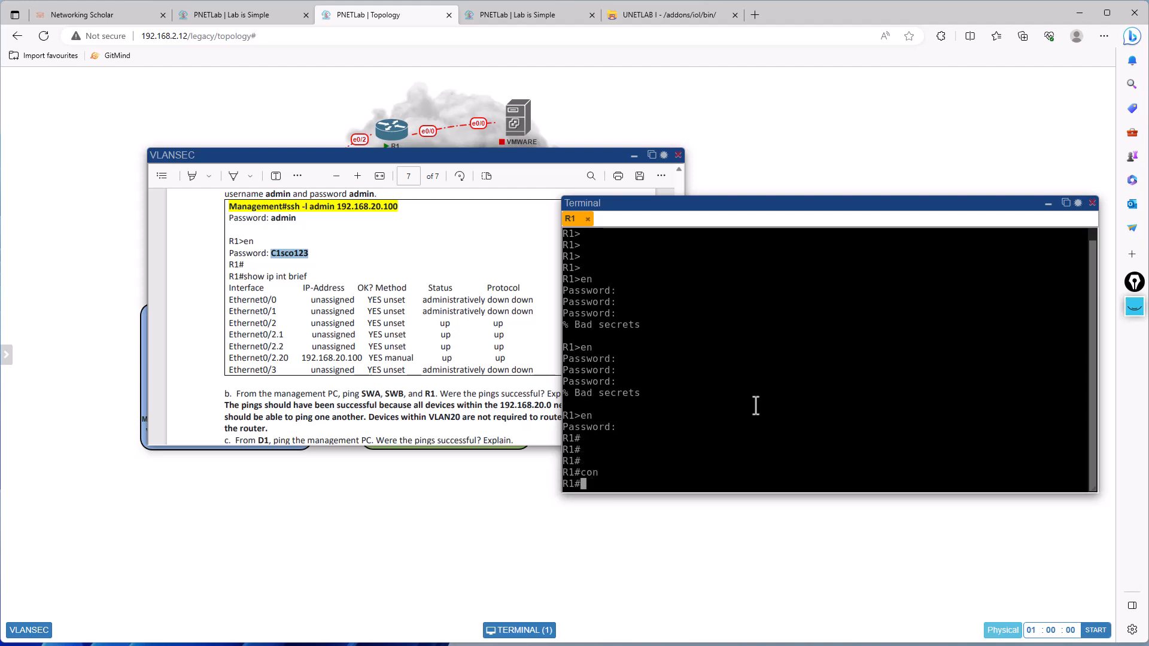
pyautogui.write('sh rn')
pyautogui.press('BackSpace')
pyautogui.write('unn')
pyautogui.press('Return')
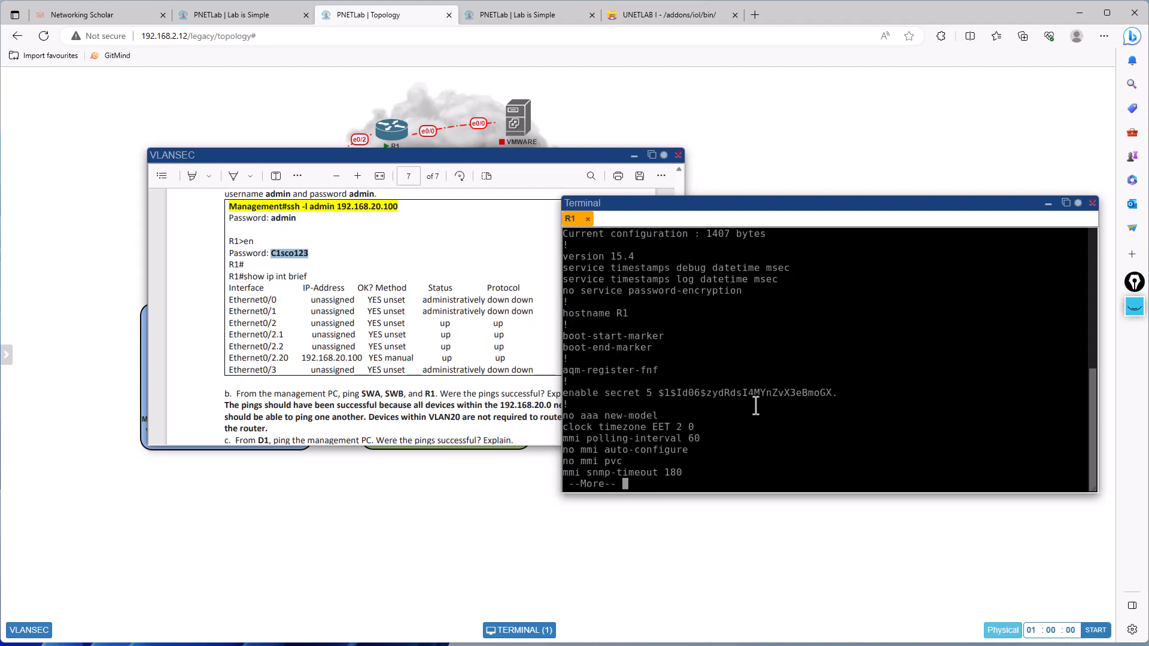
pyautogui.press('space')
pyautogui.press('space')
pyautogui.press('space')
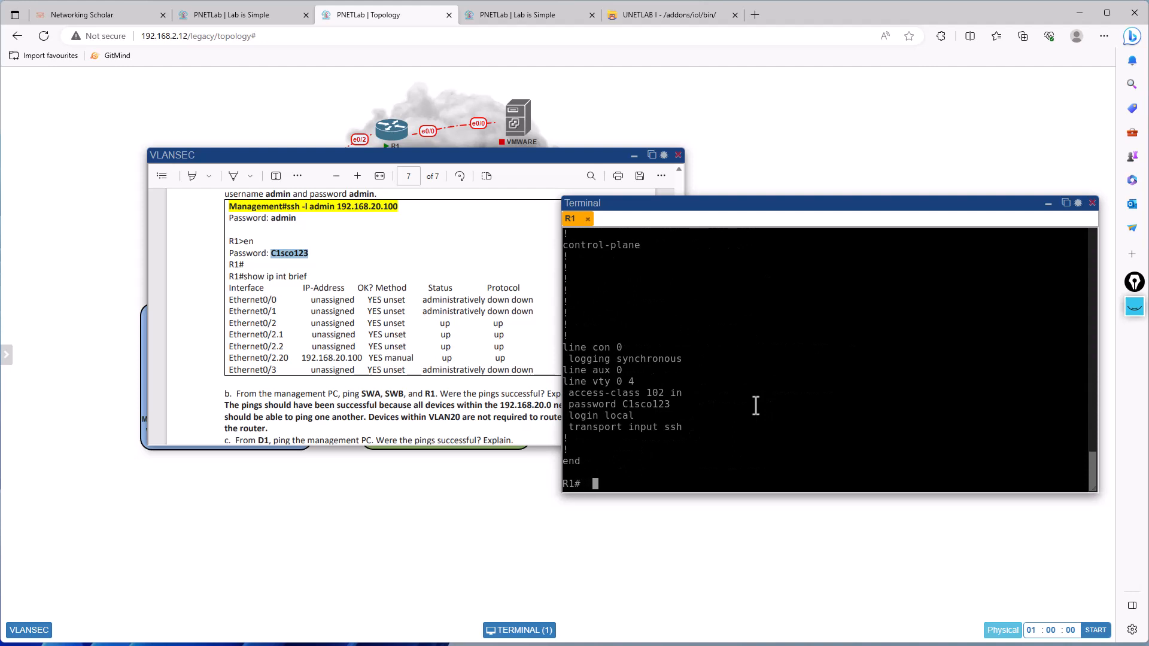
pyautogui.scroll(10, 814, 377)
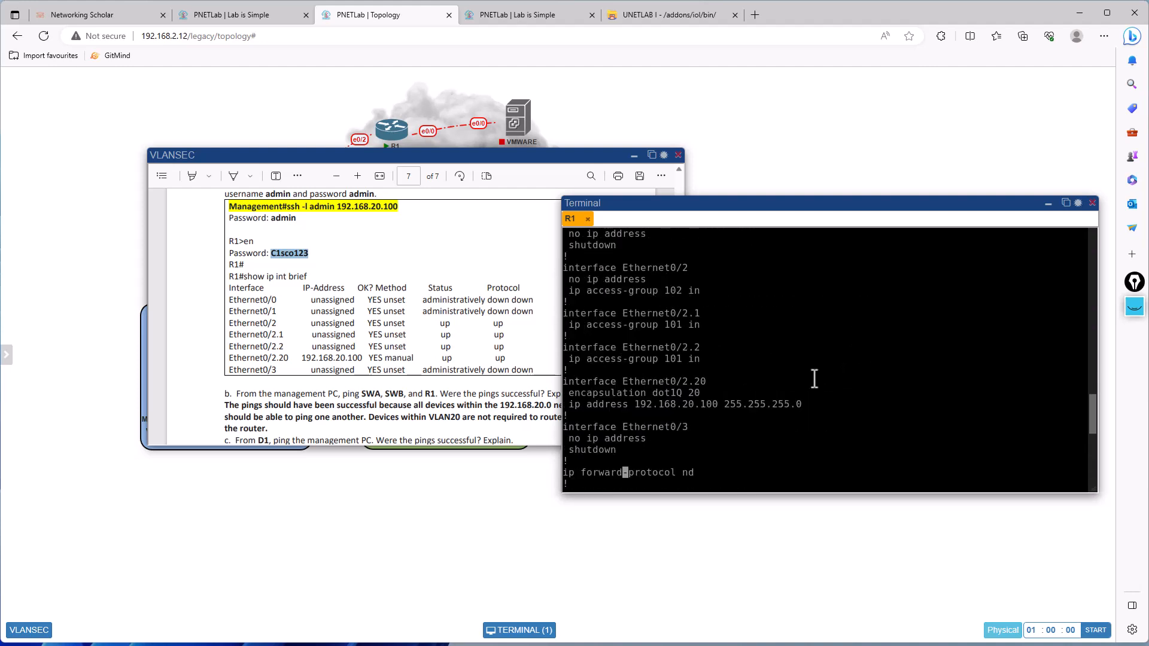
pyautogui.scroll(-5, 813, 375)
pyautogui.scroll(-5, 812, 375)
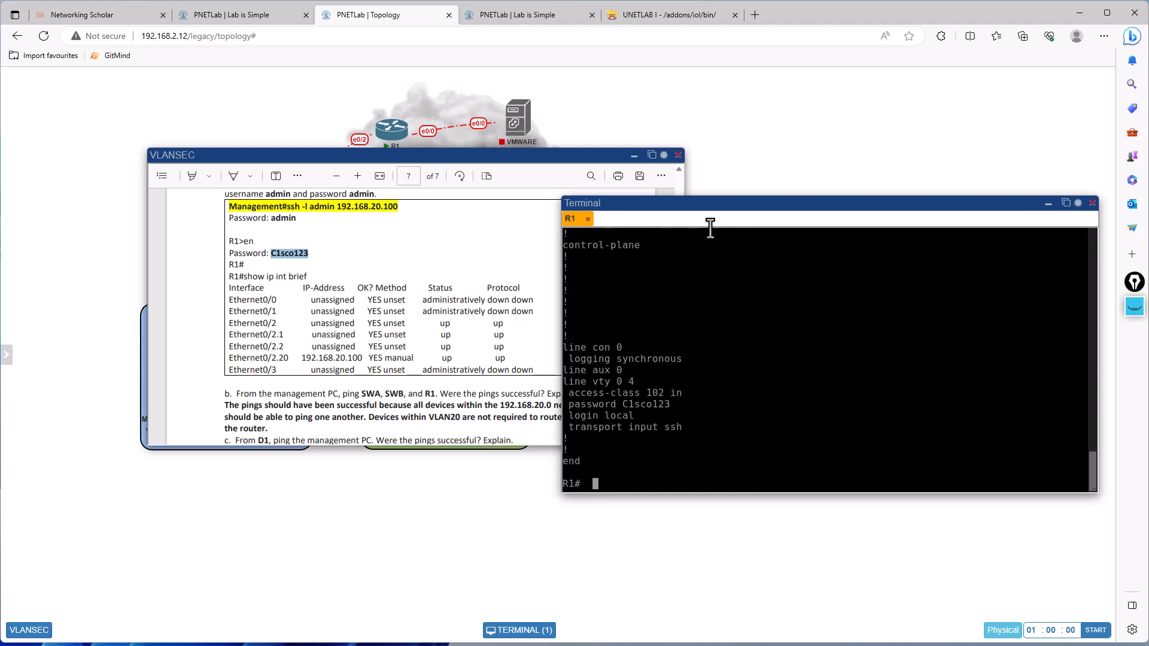
# - Close the VLANSEC workbook and R1's terminal window
pyautogui.click(676, 154)
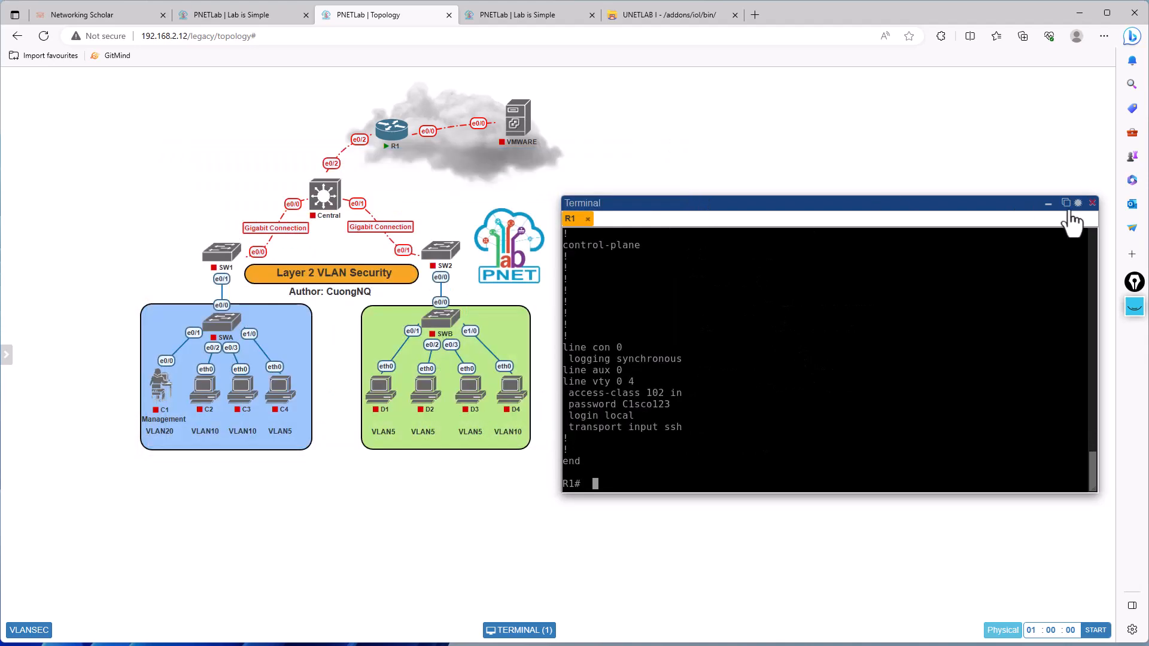
pyautogui.click(1089, 204)
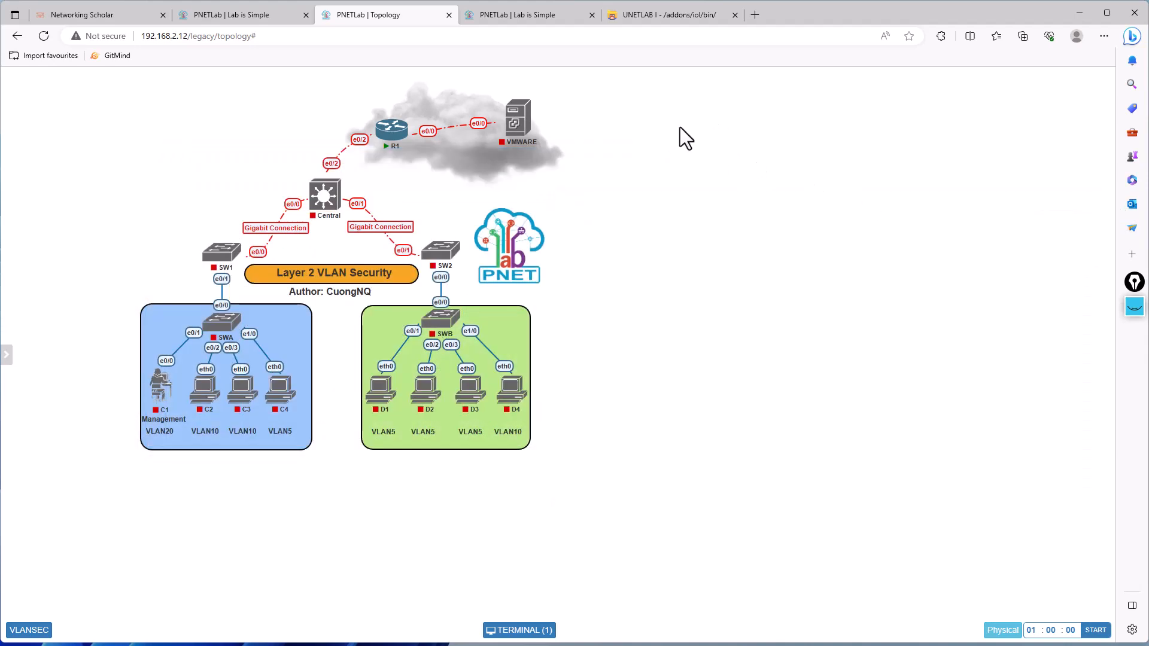
# - Expand the on-screen annotation toolbar and choose its marker tool for drawing over the topology
pyautogui.click(1133, 307)
pyautogui.click(1134, 343)
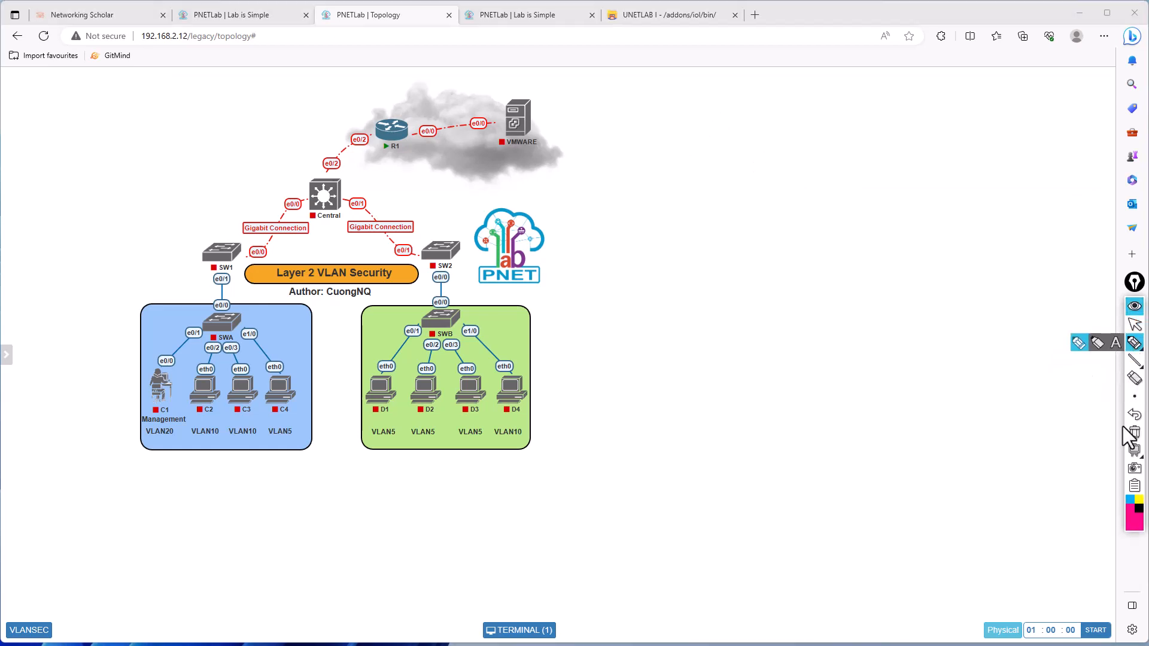